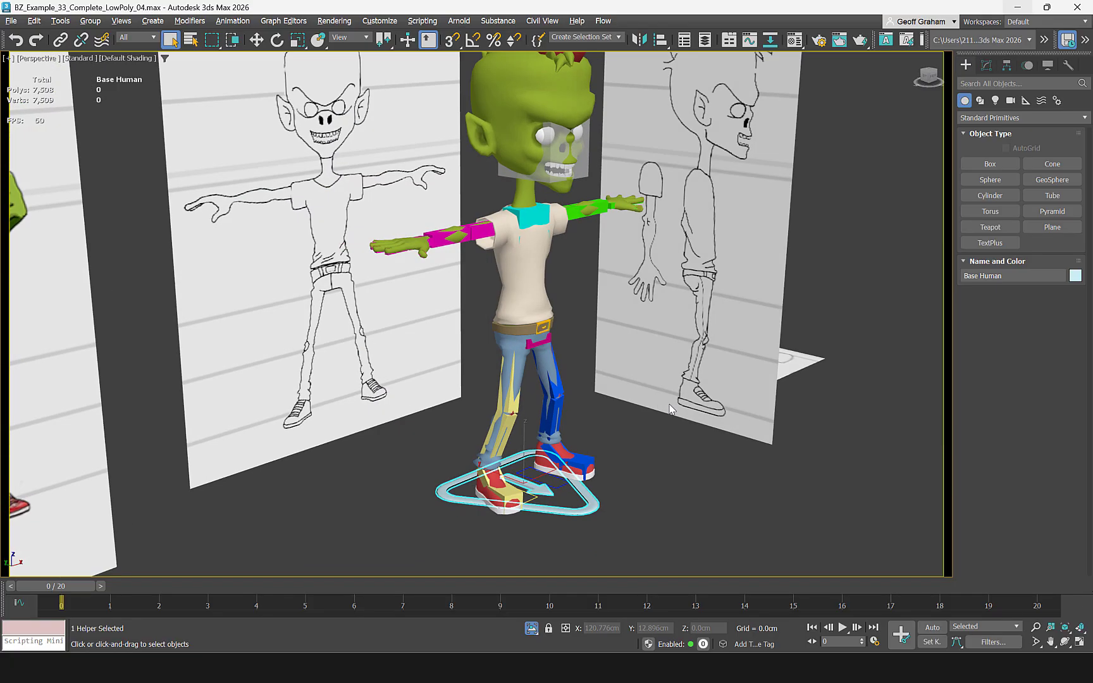
pyautogui.scroll(-5, 666, 364)
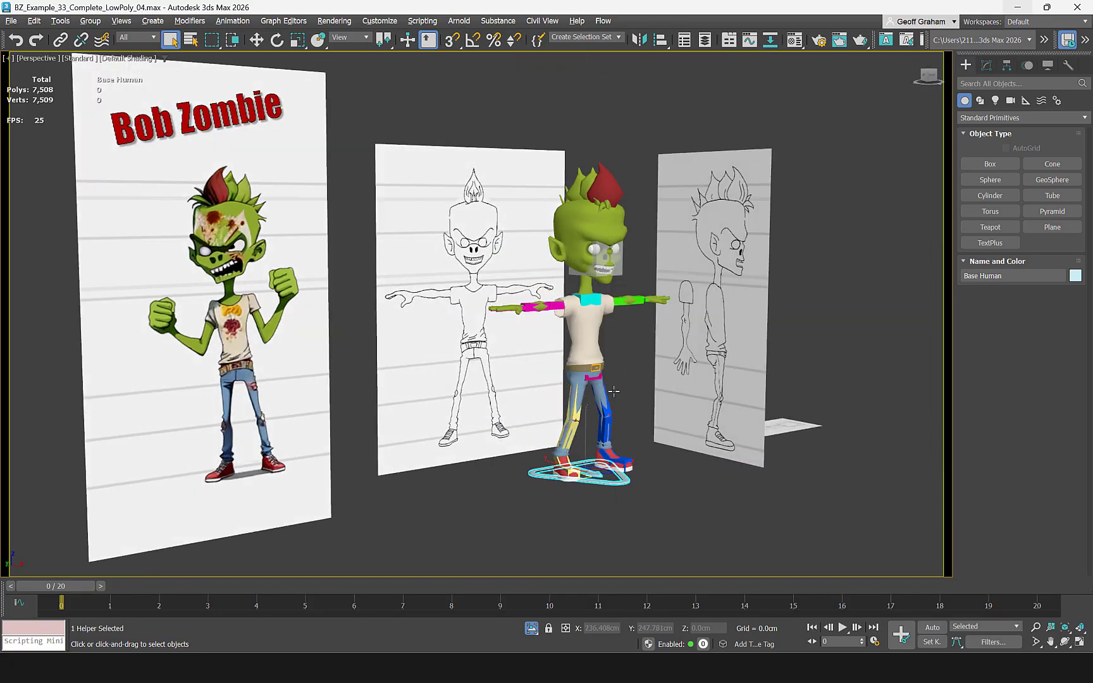
pyautogui.scroll(4, 621, 378)
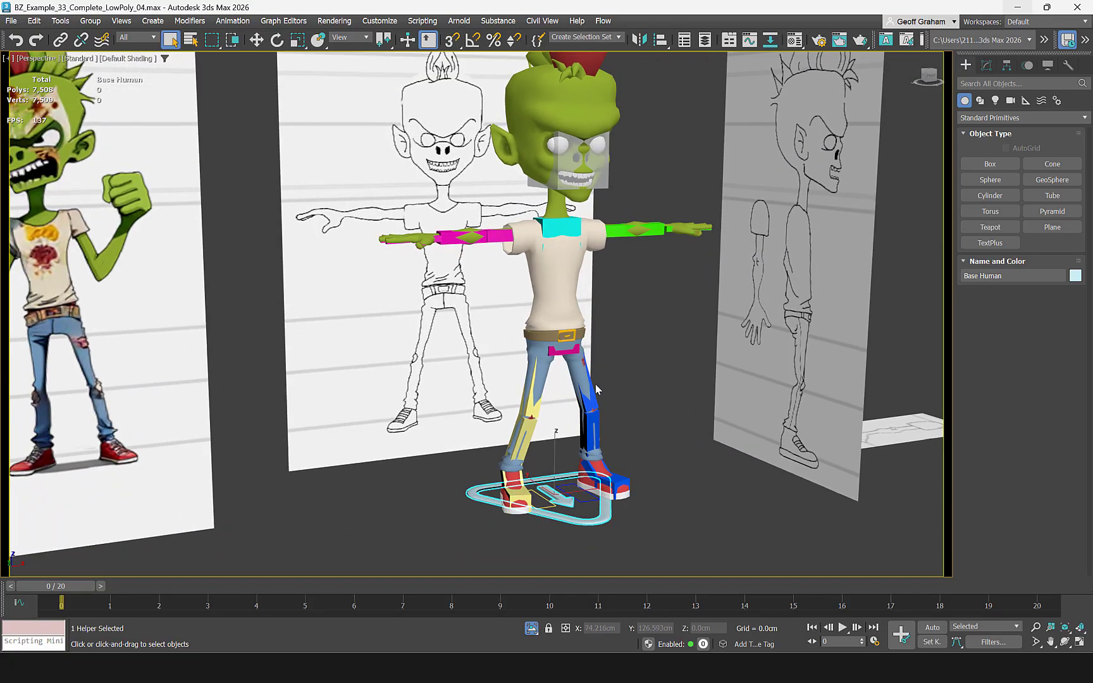
pyautogui.keyDown('alt'); pyautogui.moveTo(633, 353); pyautogui.dragTo(669, 315, button='middle'); pyautogui.keyUp('alt')
pyautogui.keyDown('alt'); pyautogui.moveTo(655, 412); pyautogui.dragTo(634, 408, button='middle'); pyautogui.keyUp('alt')
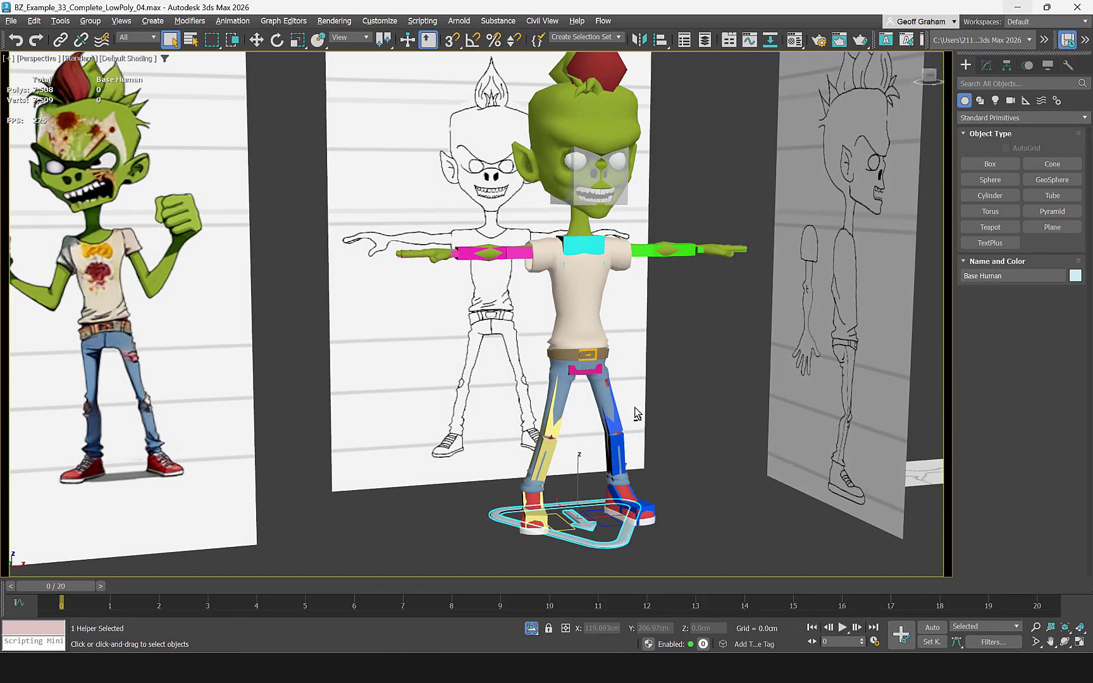
pyautogui.moveTo(642, 461); pyautogui.dragTo(605, 374, button='middle')
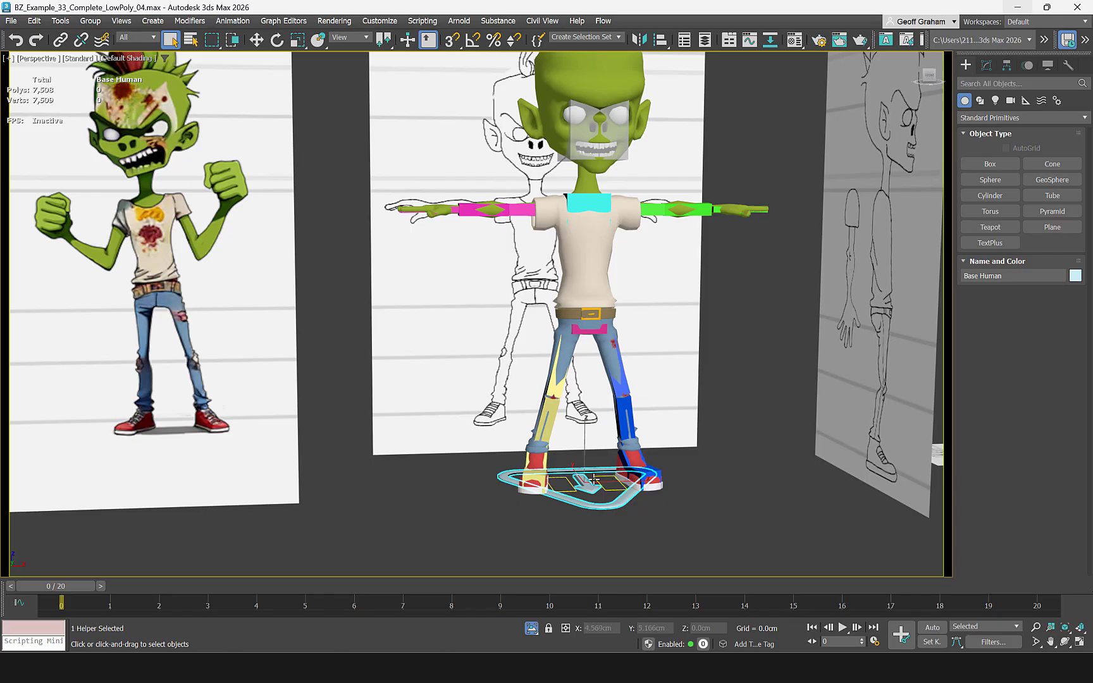
pyautogui.moveTo(650, 406); pyautogui.dragTo(685, 395, button='middle')
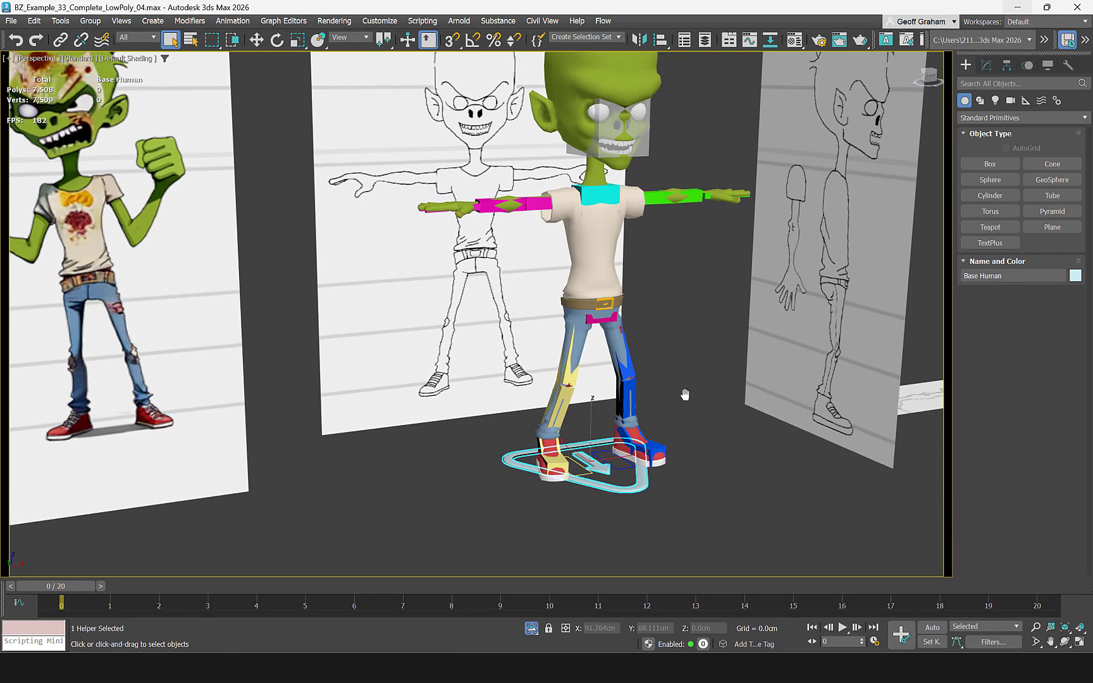
# Hide the Bob_Zombie_Mesh layer so that only the CAT rig and the reference images are displayed.
pyautogui.scroll(-6, 715, 332)
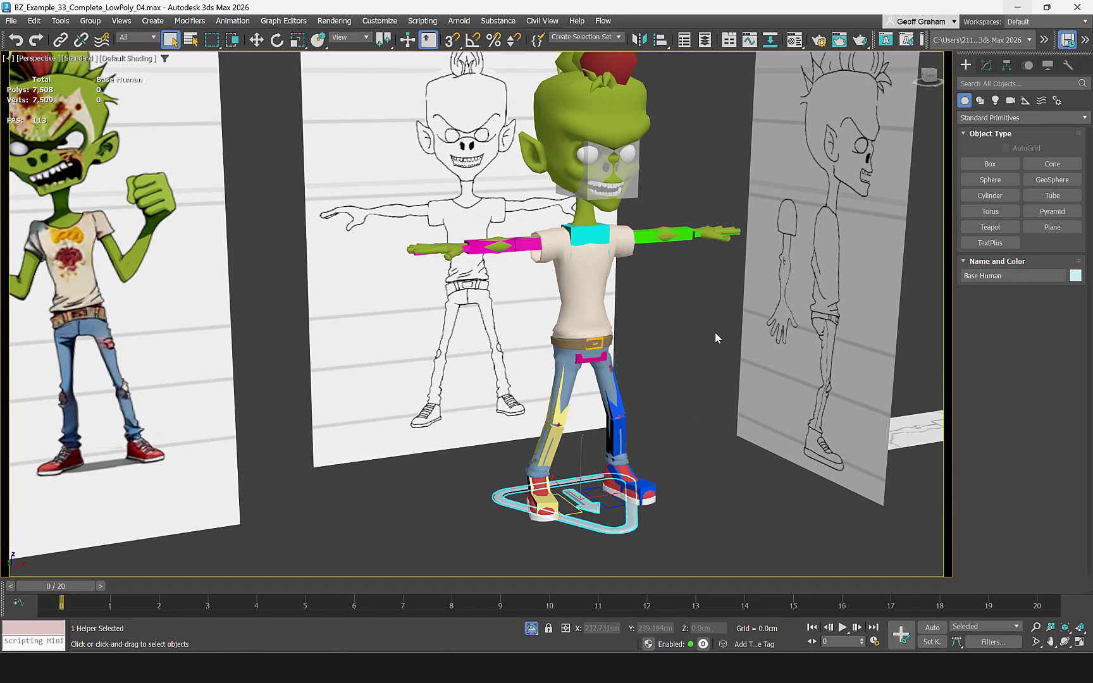
pyautogui.click(703, 41)
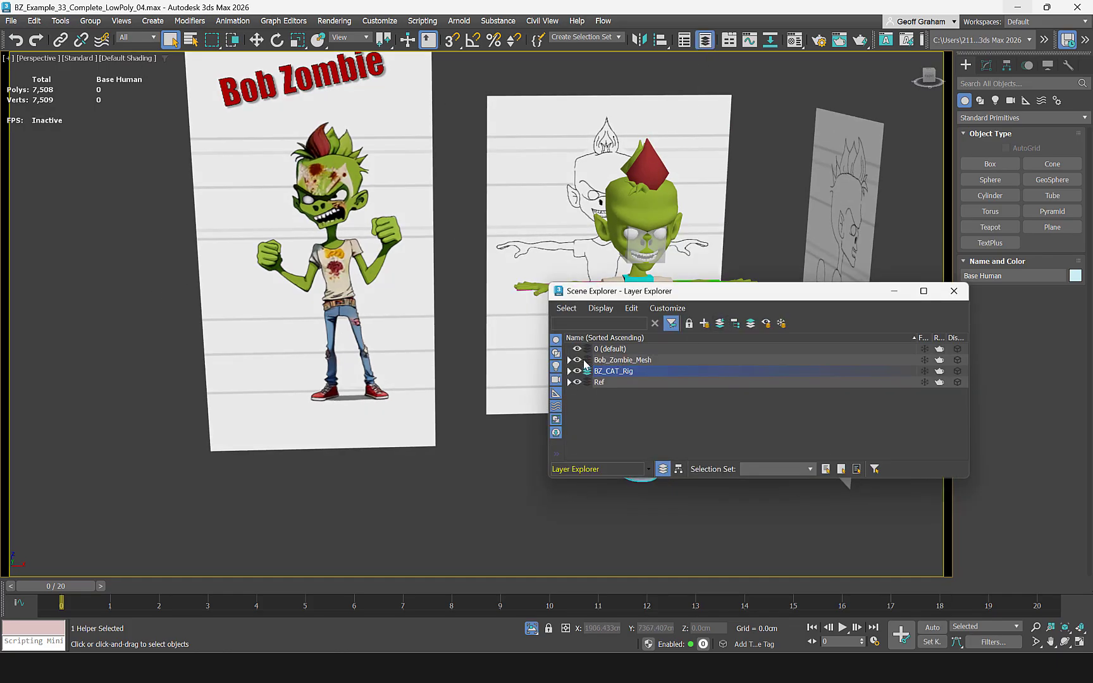
pyautogui.click(578, 360)
pyautogui.click(953, 297)
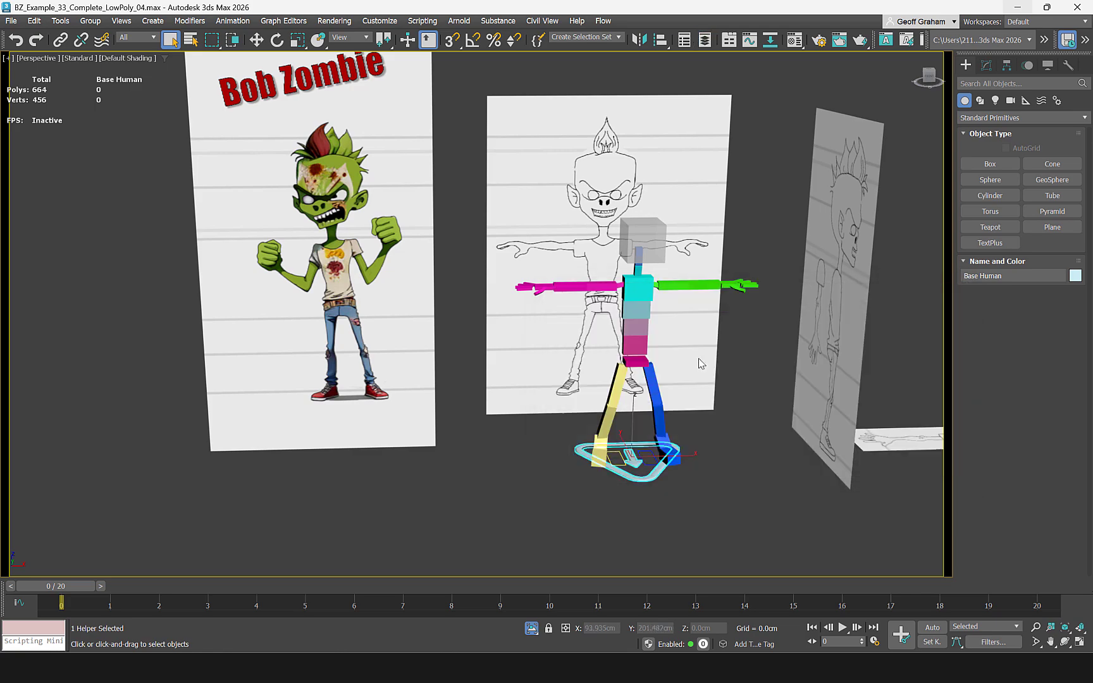
# Examine the CAT rig from several angles, checking the pelvis hub and the triangular base.
pyautogui.scroll(5, 636, 350)
pyautogui.keyDown('alt'); pyautogui.moveTo(612, 395); pyautogui.dragTo(610, 379, button='middle'); pyautogui.keyUp('alt')
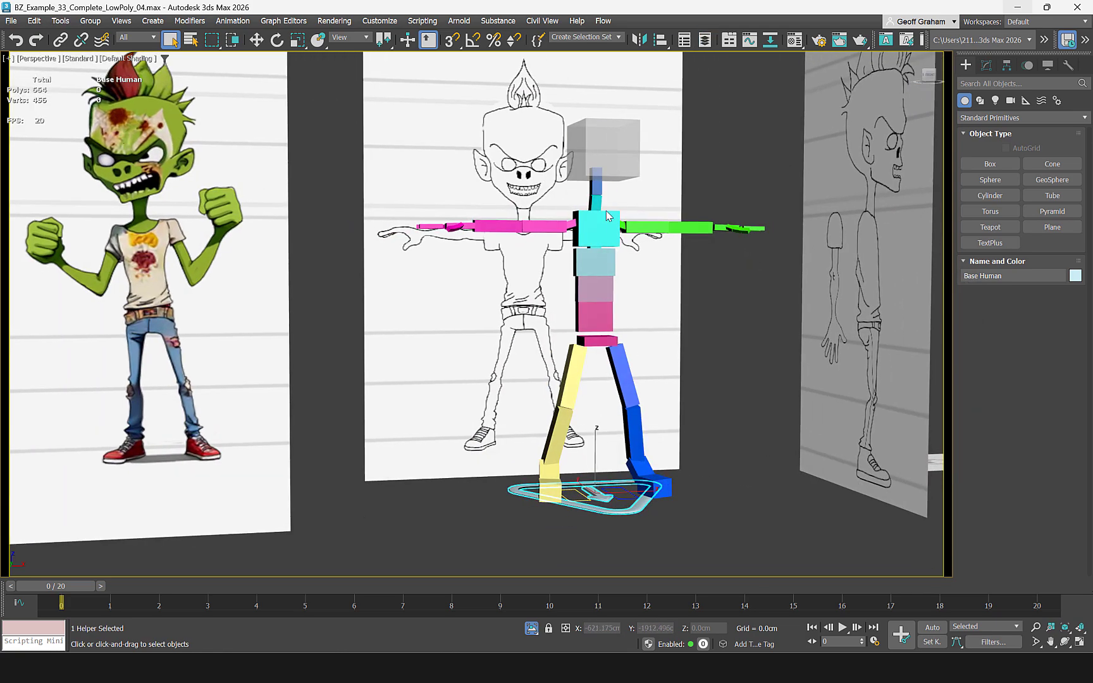
pyautogui.moveTo(643, 339)
pyautogui.keyDown('alt'); pyautogui.mouseDown(button='middle')
pyautogui.moveTo(629, 341)
pyautogui.moveTo(631, 354)
pyautogui.mouseUp(button='middle'); pyautogui.keyUp('alt')
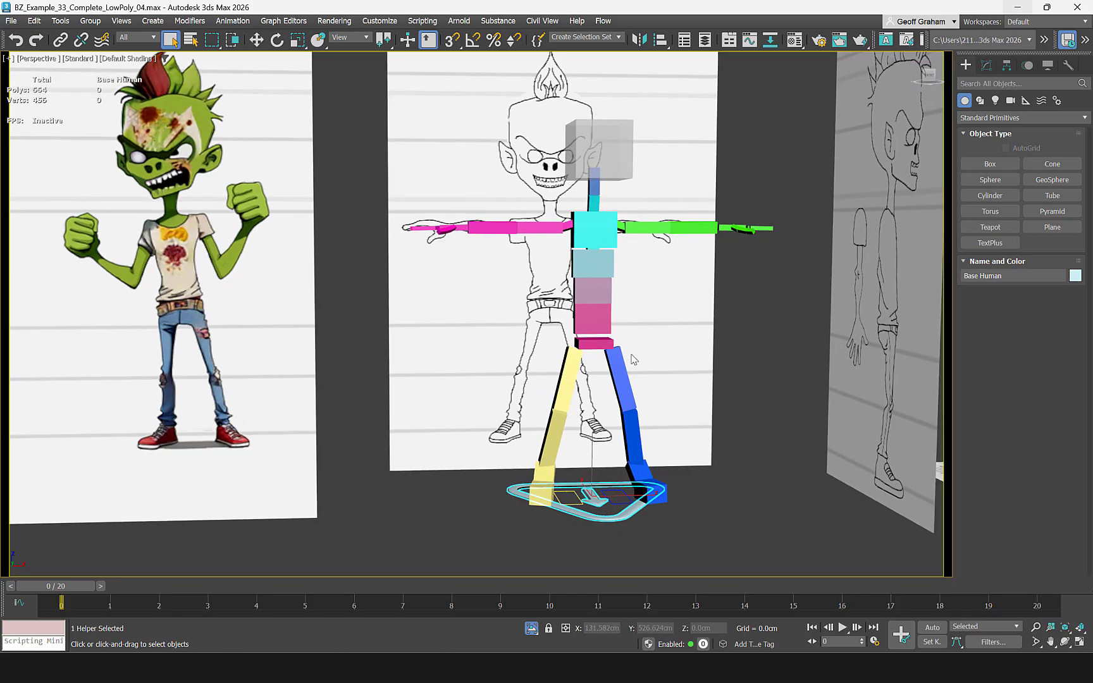
pyautogui.click(592, 345)
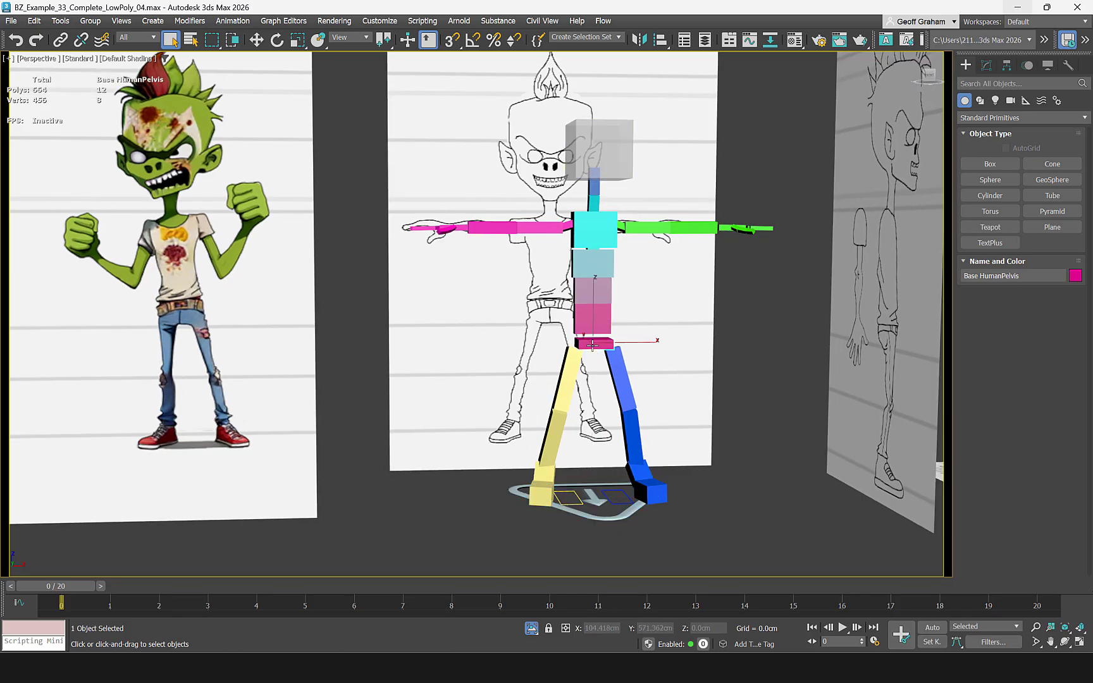
pyautogui.keyDown('alt'); pyautogui.moveTo(601, 370); pyautogui.dragTo(569, 405, button='middle'); pyautogui.keyUp('alt')
pyautogui.click(536, 481)
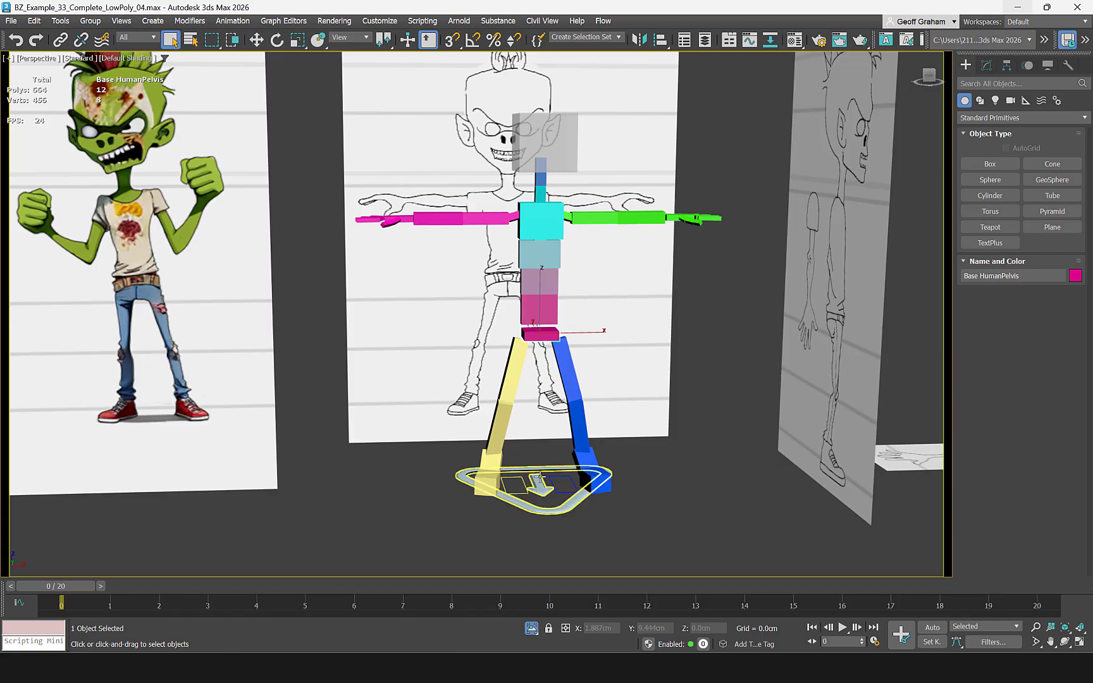
pyautogui.keyDown('alt'); pyautogui.moveTo(504, 512); pyautogui.dragTo(540, 418, button='middle'); pyautogui.keyUp('alt')
pyautogui.click(538, 290)
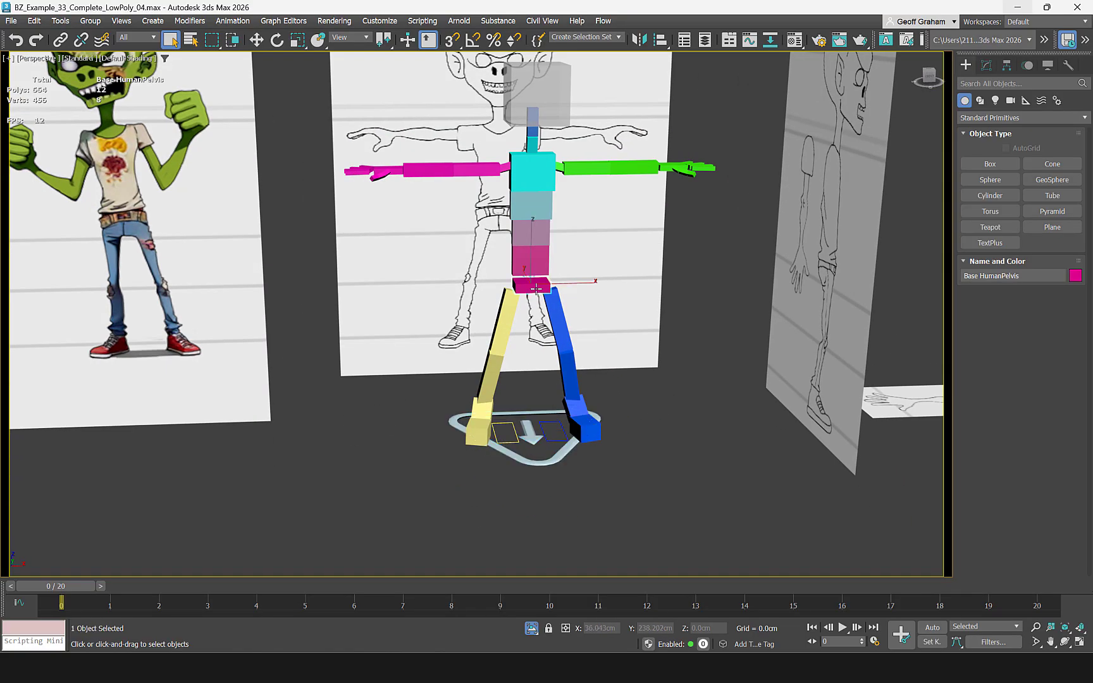
pyautogui.moveTo(616, 363); pyautogui.dragTo(606, 389, button='middle')
# Select the rig's triangular base and delete its CATMotion Layer and Adjustment Layer from the Layer Manager.
pyautogui.click(523, 454)
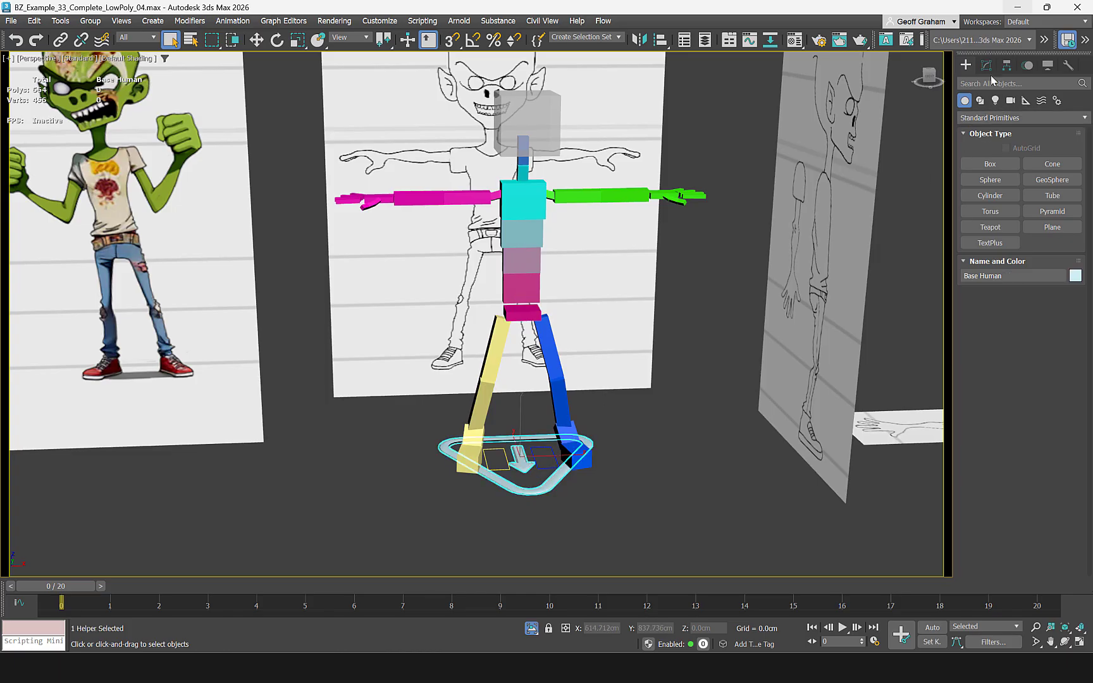
pyautogui.click(1007, 65)
pyautogui.click(1007, 65)
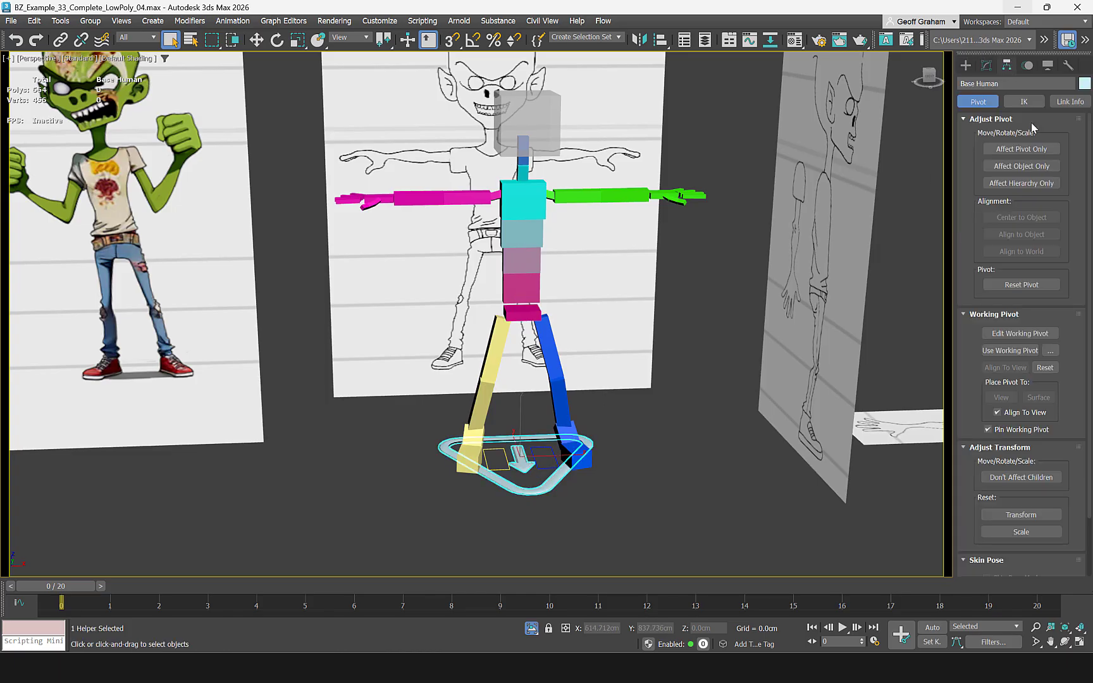
pyautogui.click(987, 65)
pyautogui.click(1029, 66)
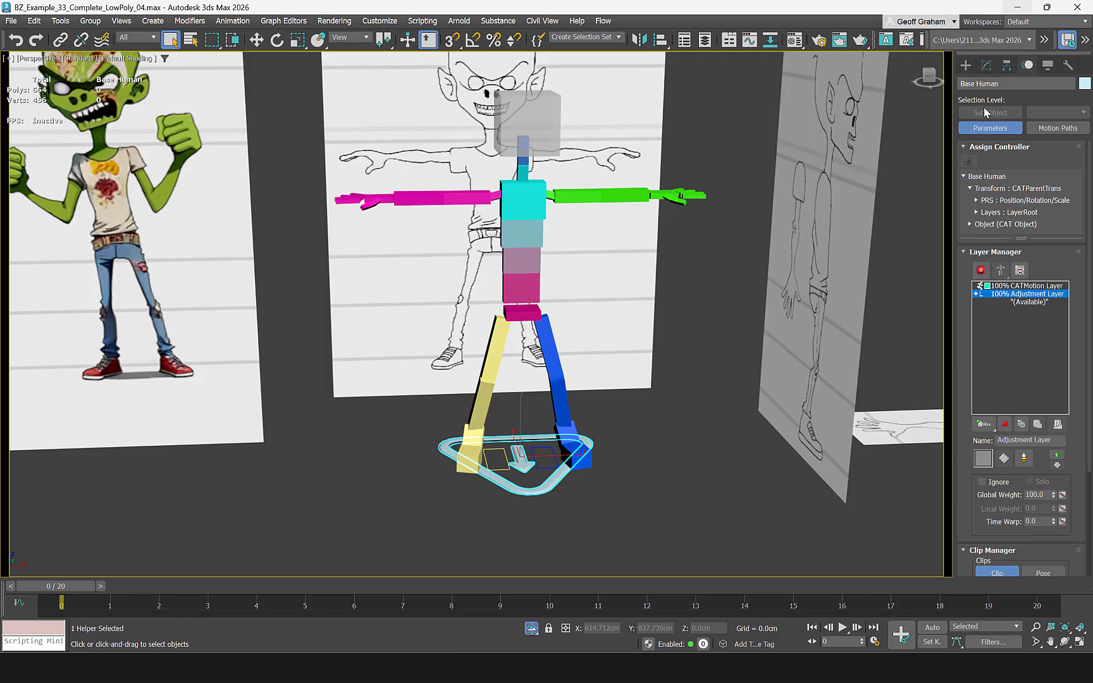
pyautogui.scroll(4, 553, 386)
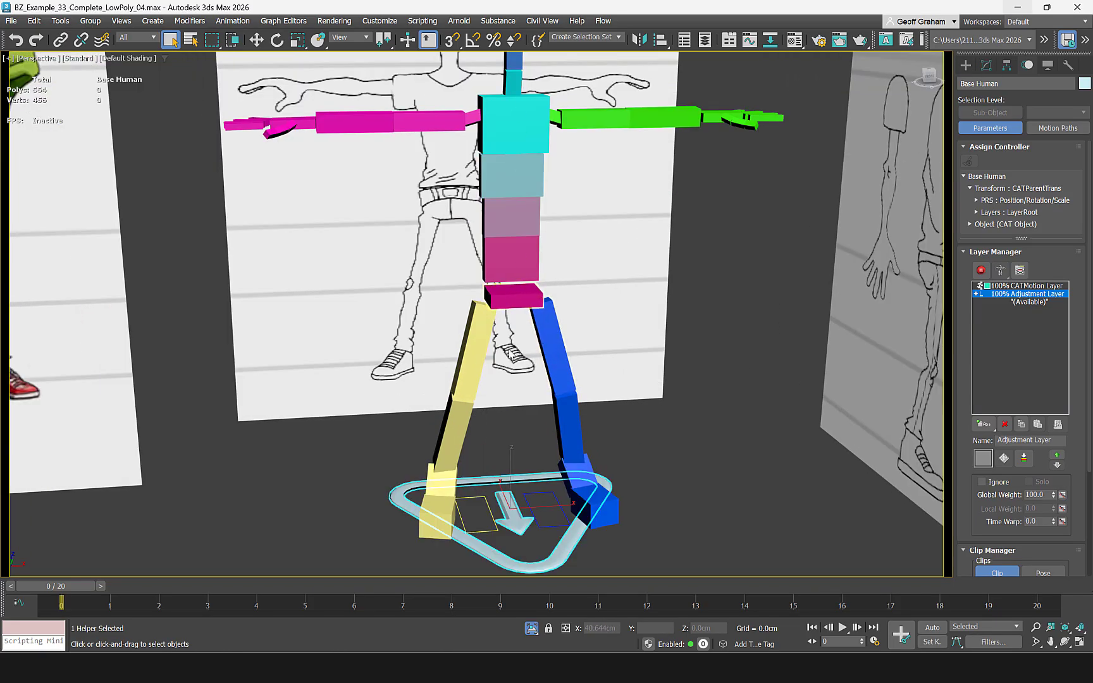
pyautogui.click(1029, 286)
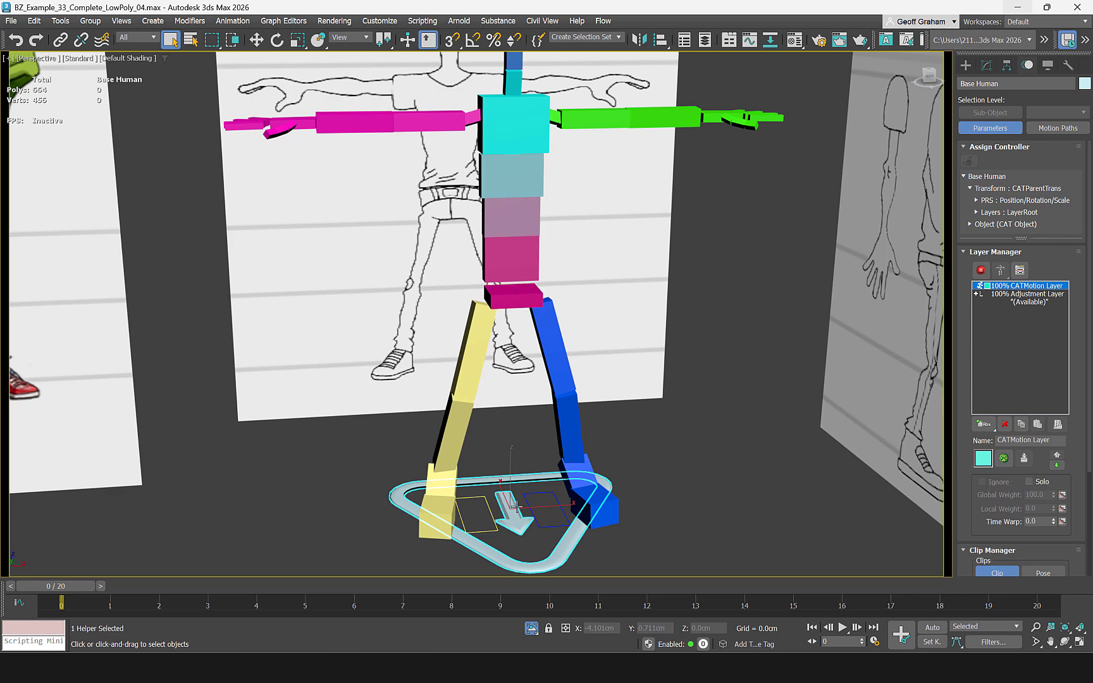
pyautogui.click(1005, 425)
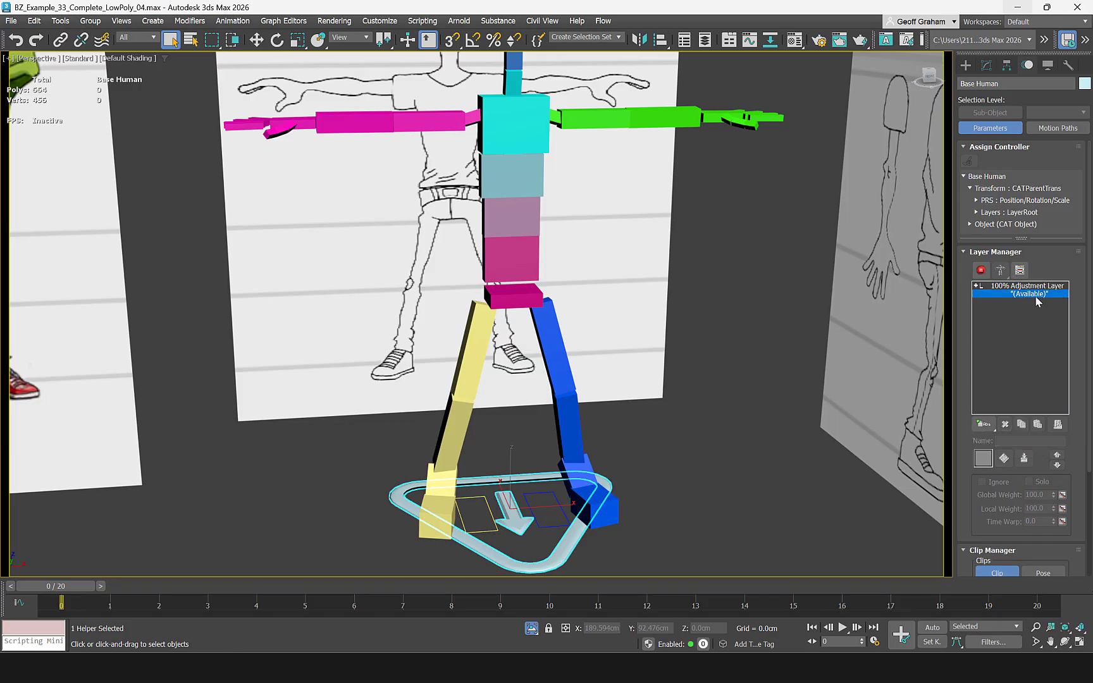
pyautogui.click(1006, 425)
# Select the entire CAT rig, including all its bones and the triangular base.
pyautogui.scroll(-3, 703, 393)
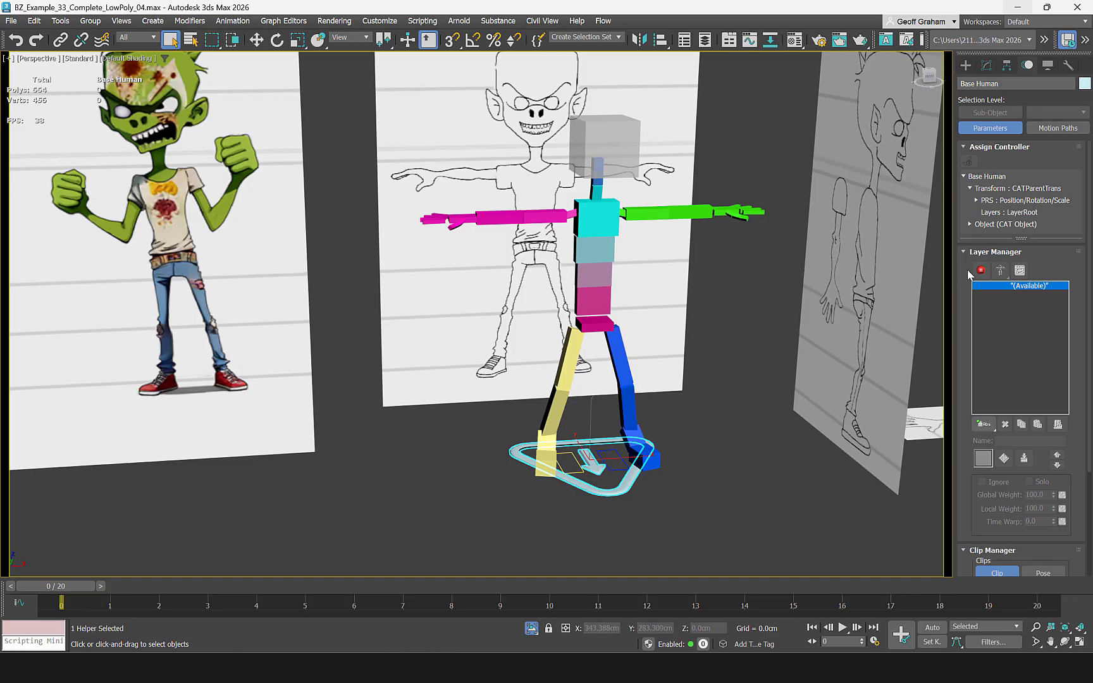
pyautogui.keyDown('alt'); pyautogui.moveTo(684, 345); pyautogui.dragTo(628, 386, button='middle'); pyautogui.keyUp('alt')
pyautogui.moveTo(326, 248); pyautogui.dragTo(717, 528)
pyautogui.keyDown('alt'); pyautogui.moveTo(620, 415); pyautogui.dragTo(633, 363, button='middle'); pyautogui.keyUp('alt')
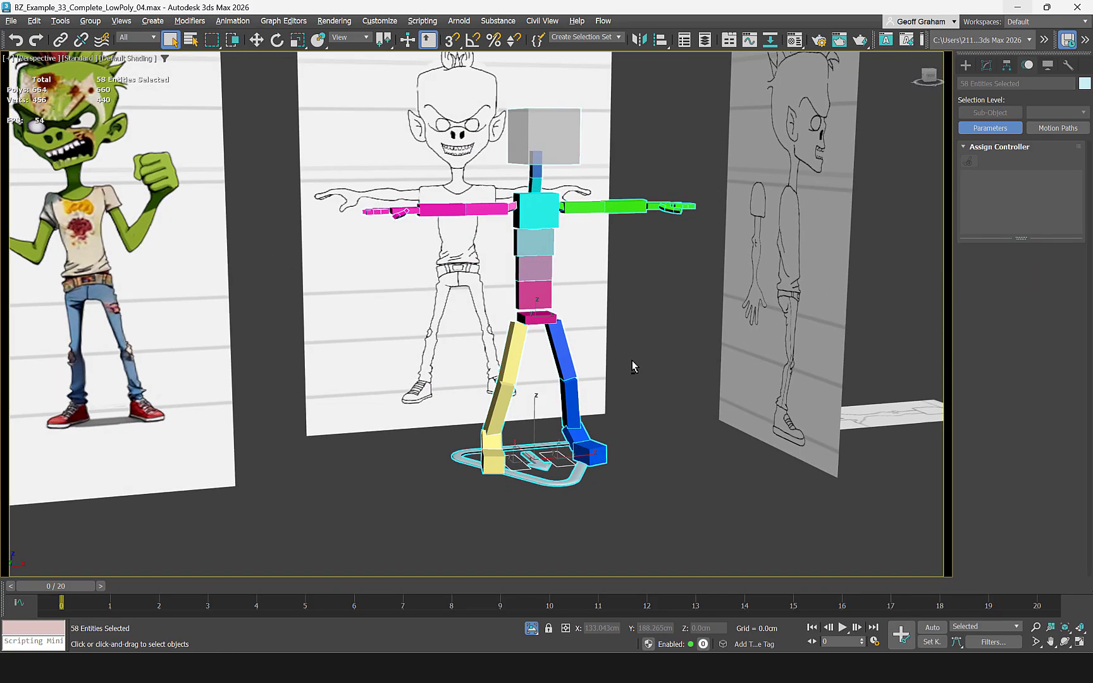
pyautogui.moveTo(626, 289)
pyautogui.mouseDown(button='middle')
pyautogui.moveTo(664, 358)
pyautogui.moveTo(627, 278)
pyautogui.mouseUp(button='middle')
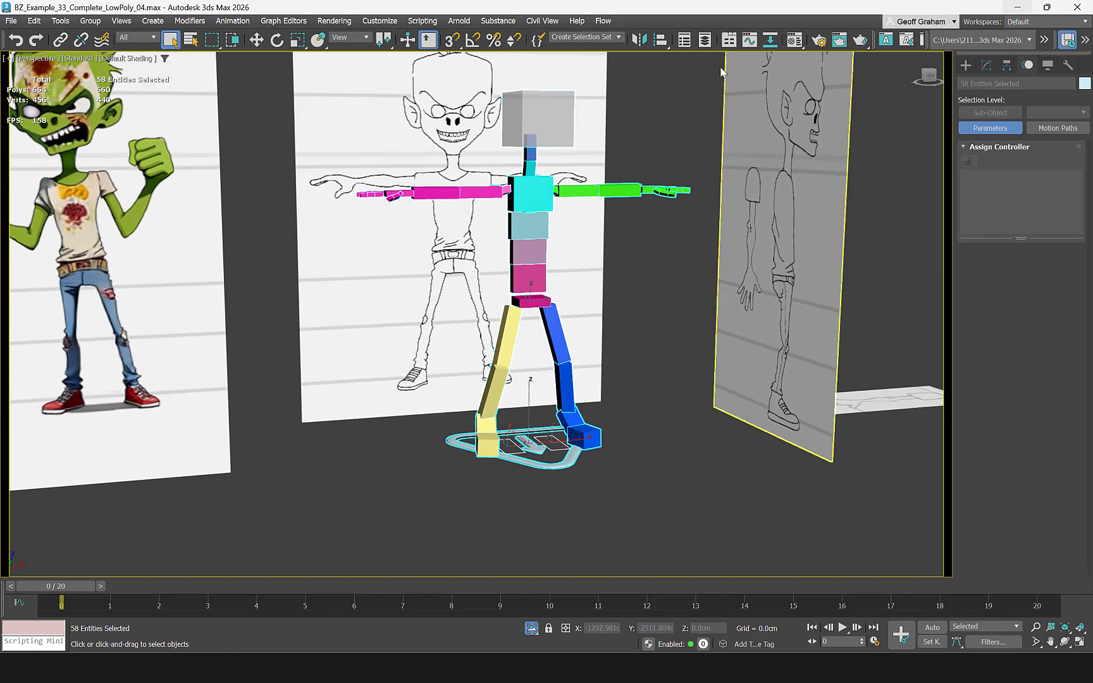
# Examine the rig's hierarchy in an enlarged Schematic View, focusing on the pelvis node, and close the view.
pyautogui.click(776, 42)
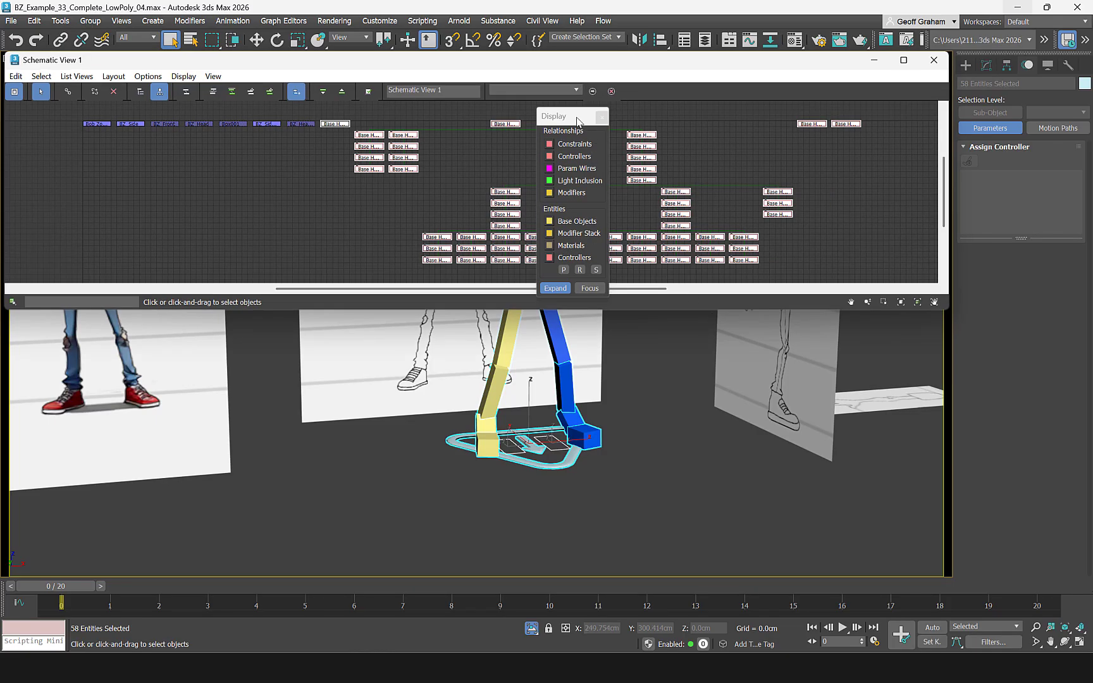
pyautogui.moveTo(577, 120); pyautogui.dragTo(300, 183)
pyautogui.click(310, 177)
pyautogui.rightClick(562, 166)
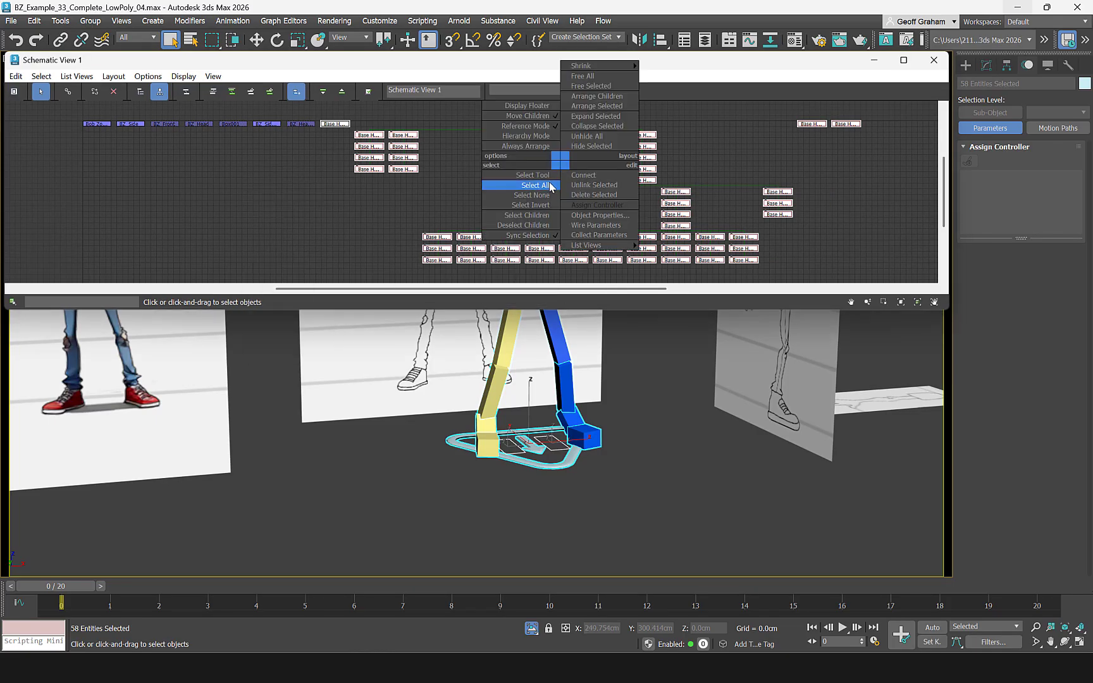
pyautogui.moveTo(413, 201); pyautogui.dragTo(380, 238, button='middle')
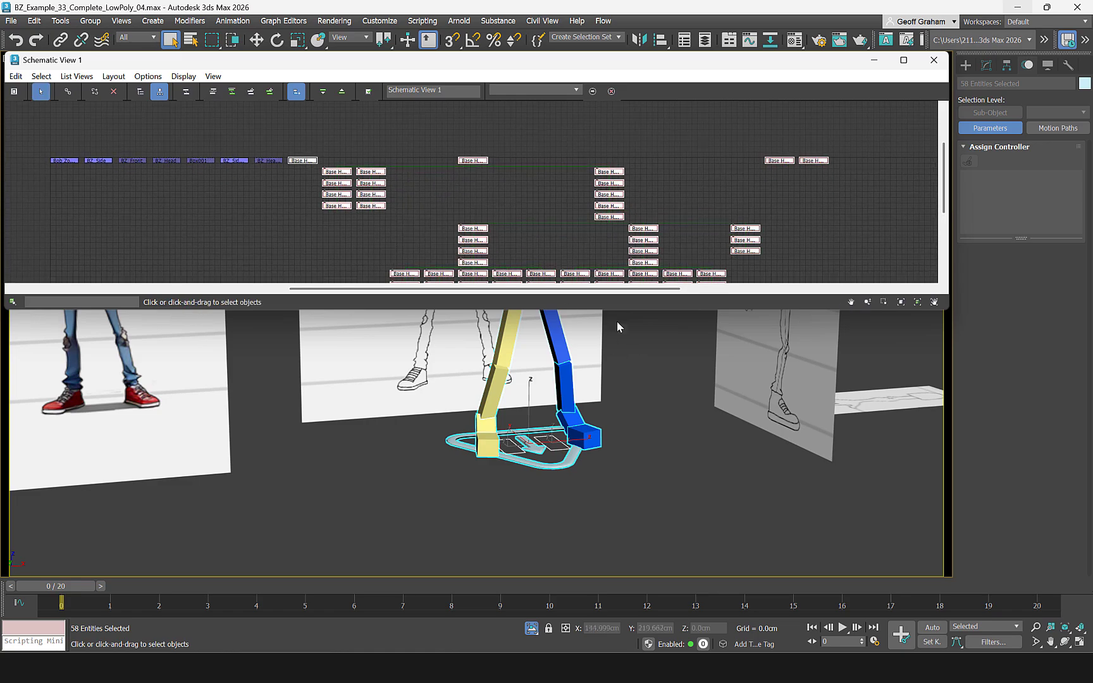
pyautogui.moveTo(618, 310); pyautogui.dragTo(619, 471)
pyautogui.moveTo(498, 195); pyautogui.dragTo(436, 205, button='middle')
pyautogui.scroll(3, 474, 207)
pyautogui.scroll(-2, 473, 208)
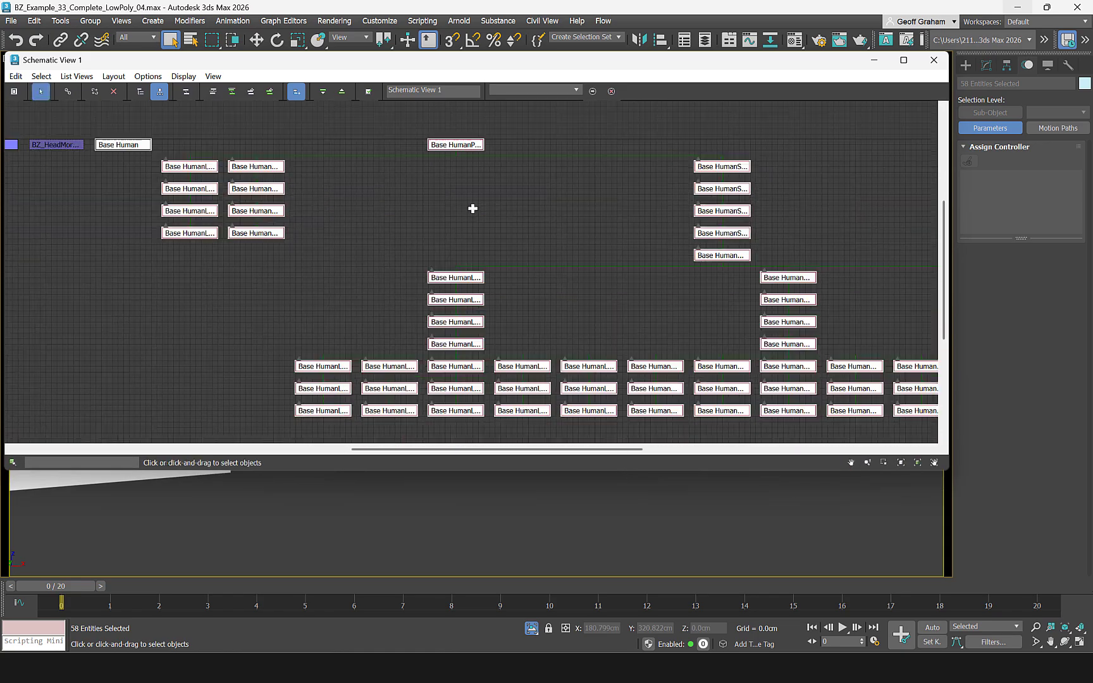
pyautogui.scroll(5, 474, 200)
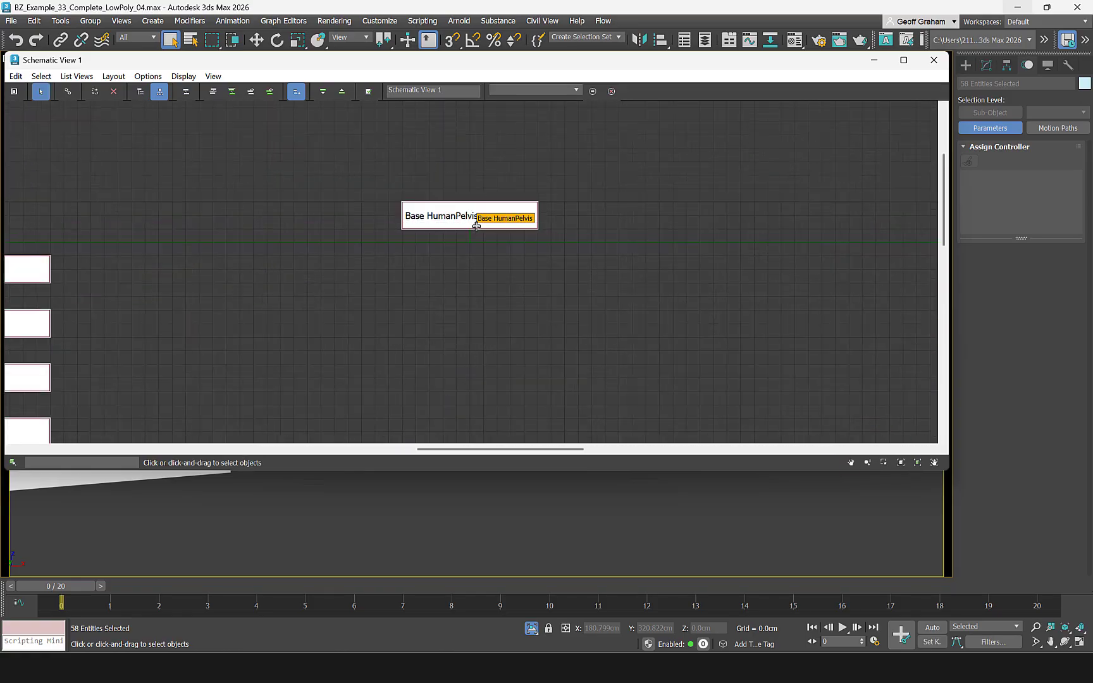
pyautogui.scroll(-8, 512, 254)
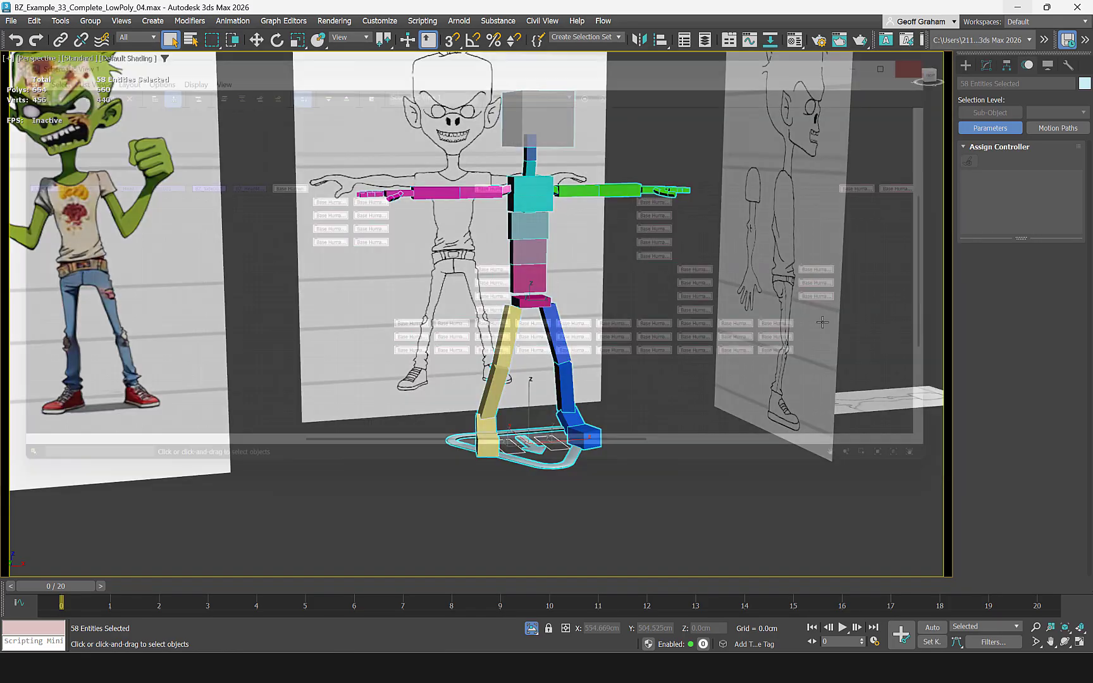
pyautogui.click(934, 60)
# Clear the selection and add an extra bone to the rig's pelvis hub.
pyautogui.click(678, 367)
pyautogui.click(543, 303)
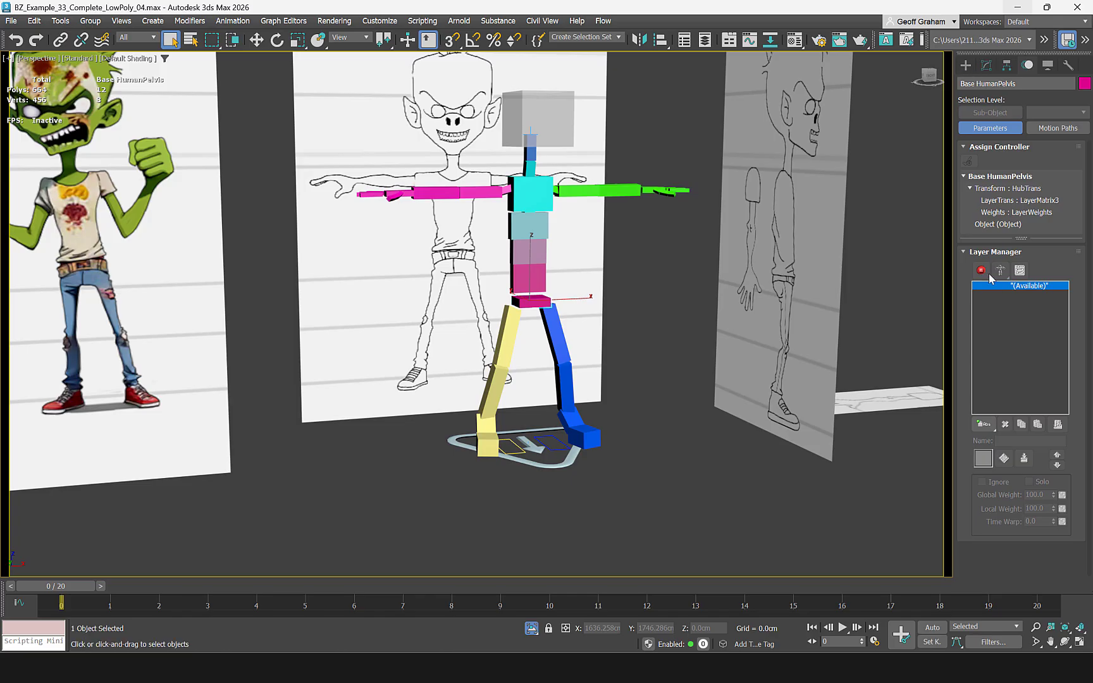
pyautogui.click(966, 65)
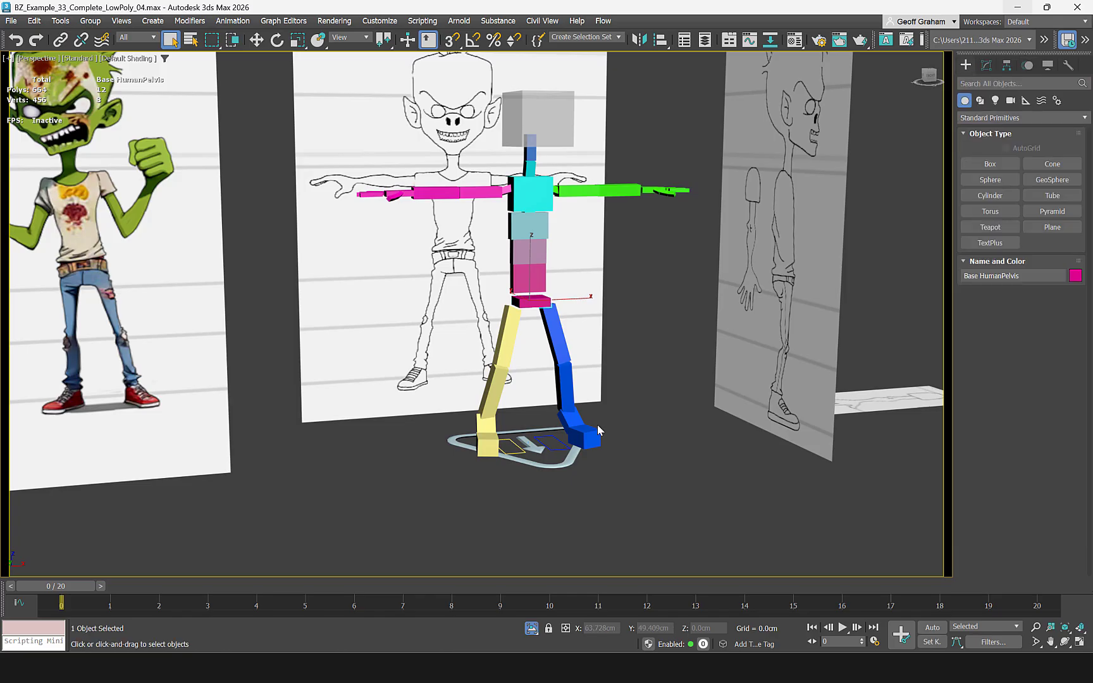
pyautogui.click(987, 66)
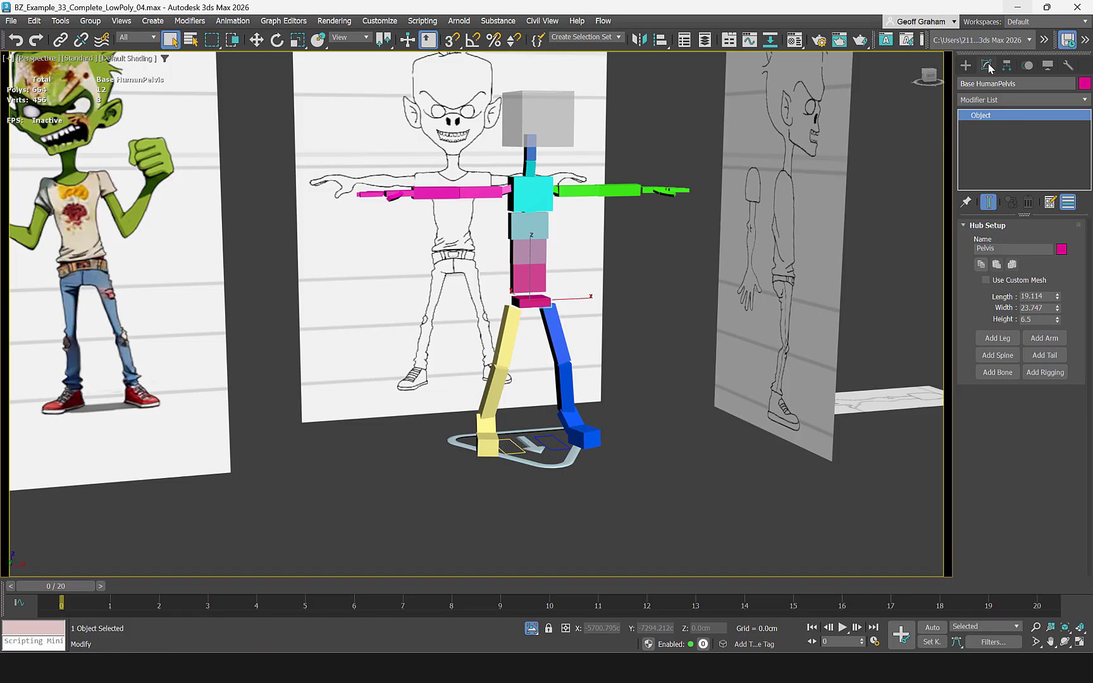
pyautogui.click(1003, 374)
pyautogui.scroll(6, 591, 342)
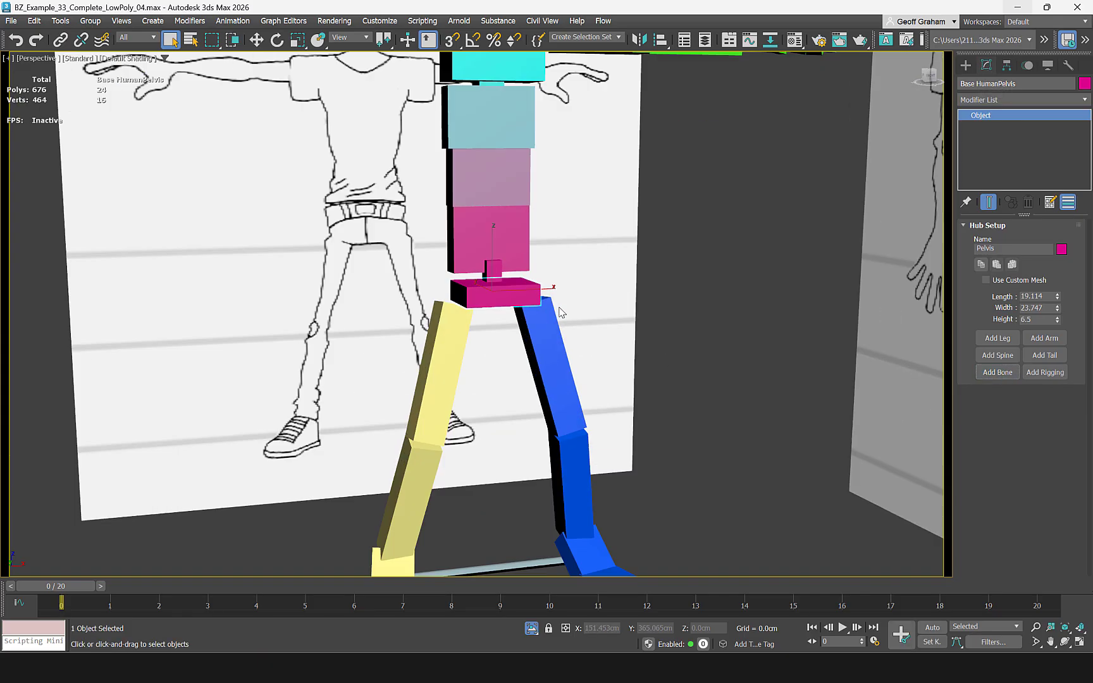
# Name the small new bone on the pelvis Root and open its full object name for editing.
pyautogui.click(461, 253)
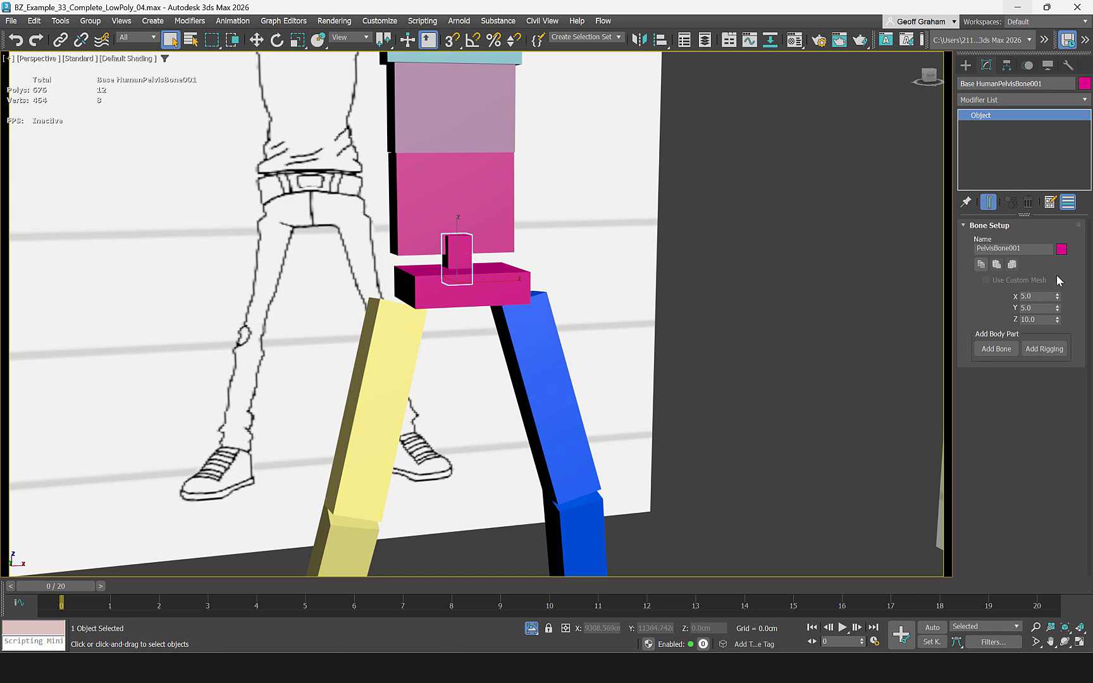
pyautogui.doubleClick(1031, 248)
pyautogui.write('Root')
pyautogui.press('Return')
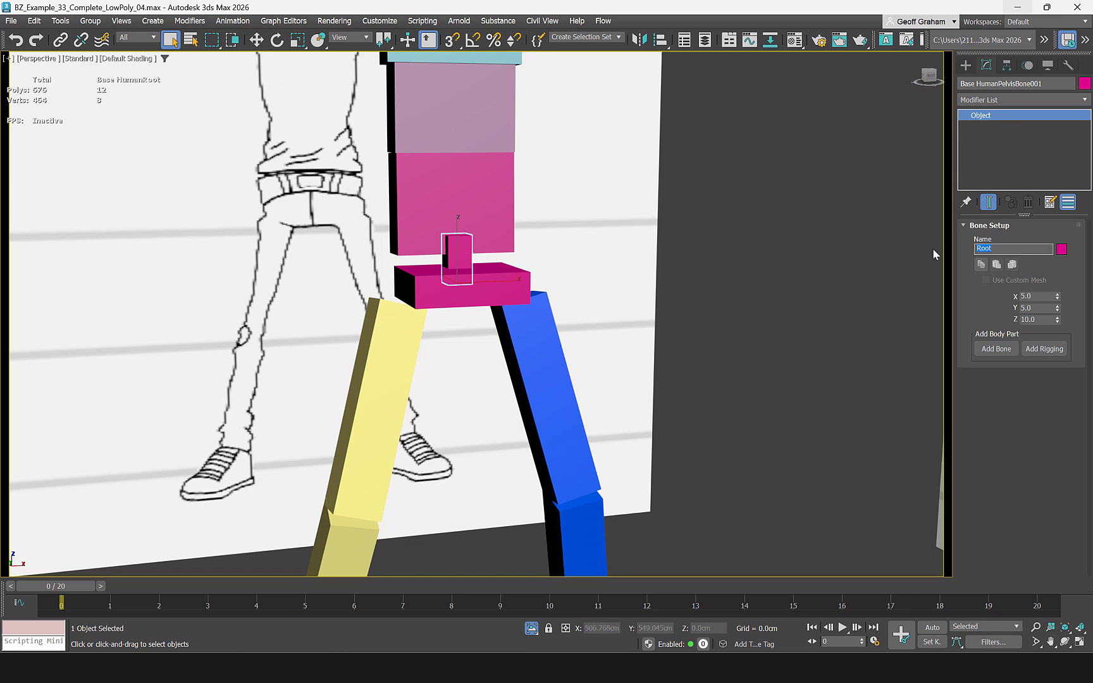
pyautogui.click(1051, 84)
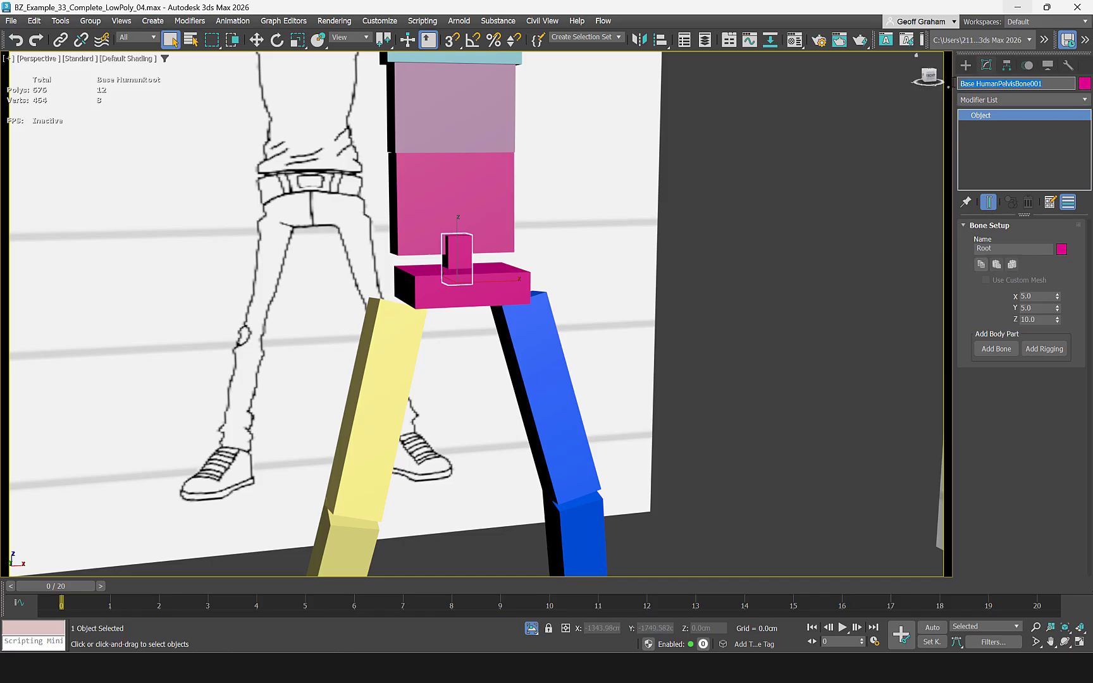
# Rename the new bone's object as Root and unlink it from the pelvis.
pyautogui.write('Root')
pyautogui.press('Return')
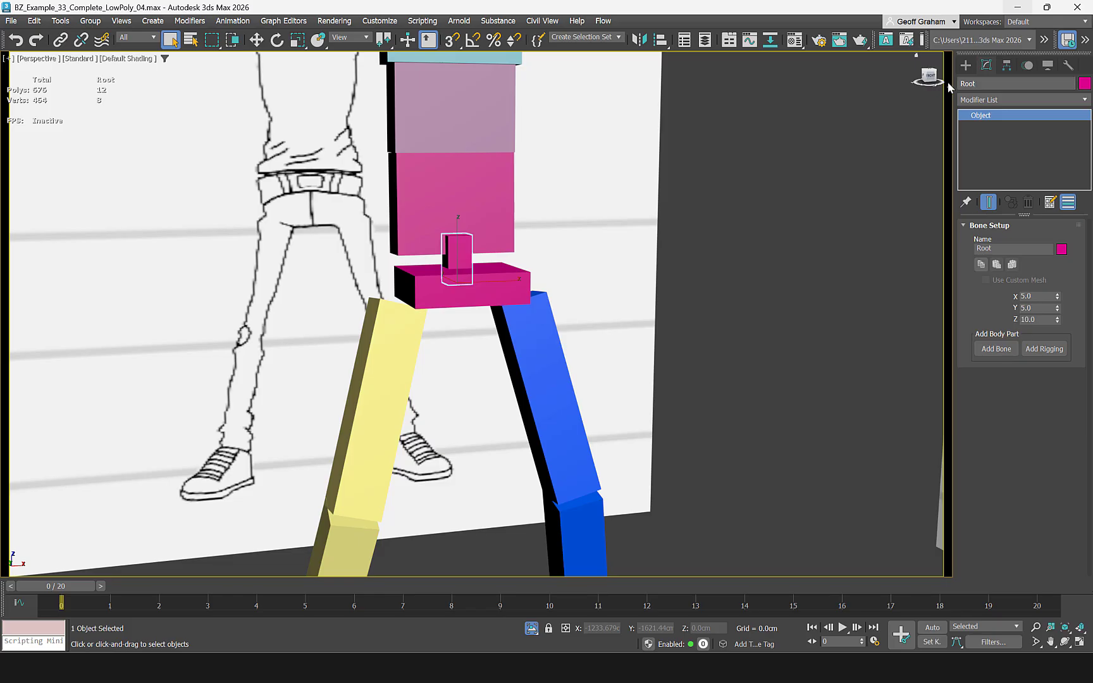
pyautogui.moveTo(574, 306); pyautogui.dragTo(583, 301, button='middle')
pyautogui.scroll(-3, 586, 303)
pyautogui.scroll(-4, 604, 323)
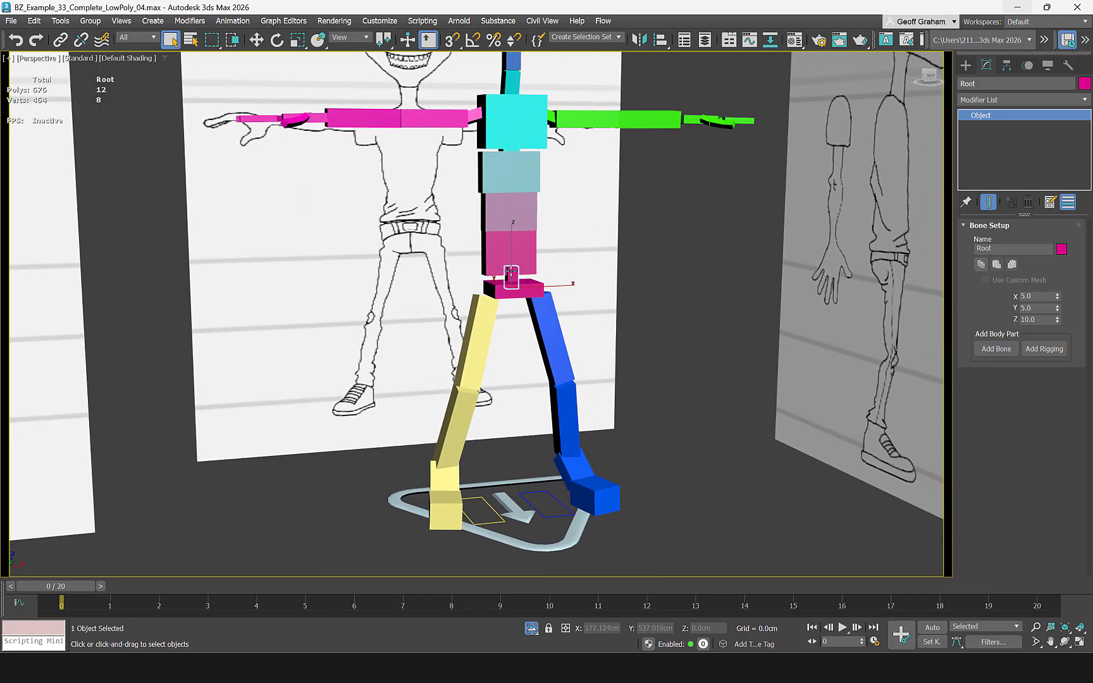
pyautogui.click(81, 40)
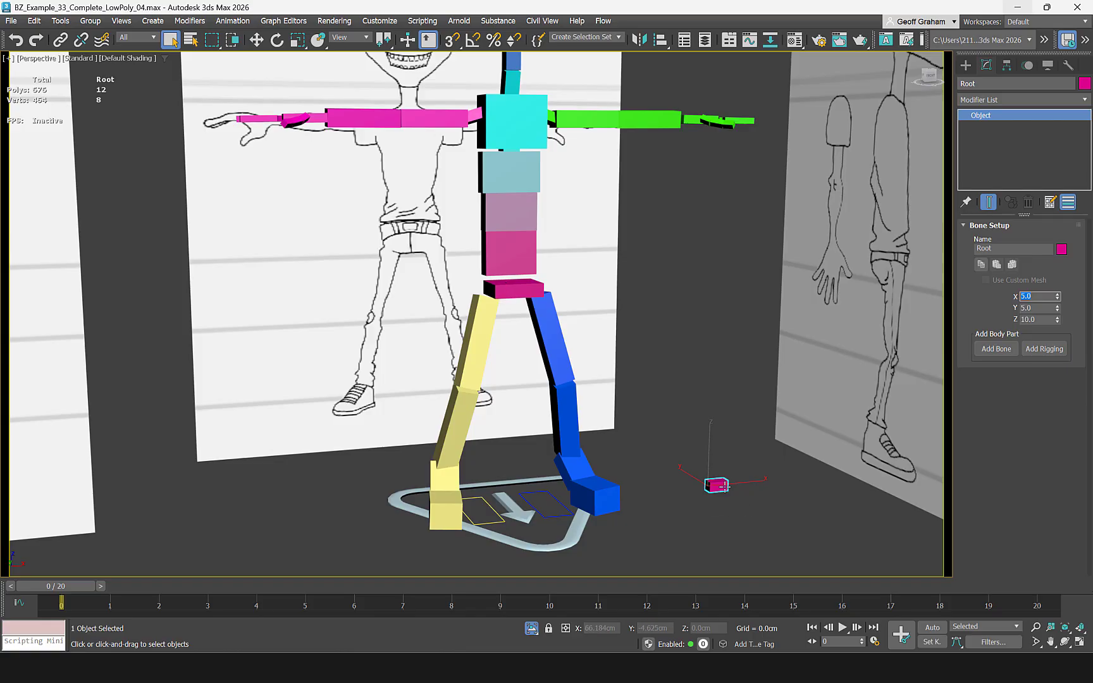
# Set the Root bone's absolute world X, Y and Z position to 0 and check its rotation values.
pyautogui.rightClick(256, 40)
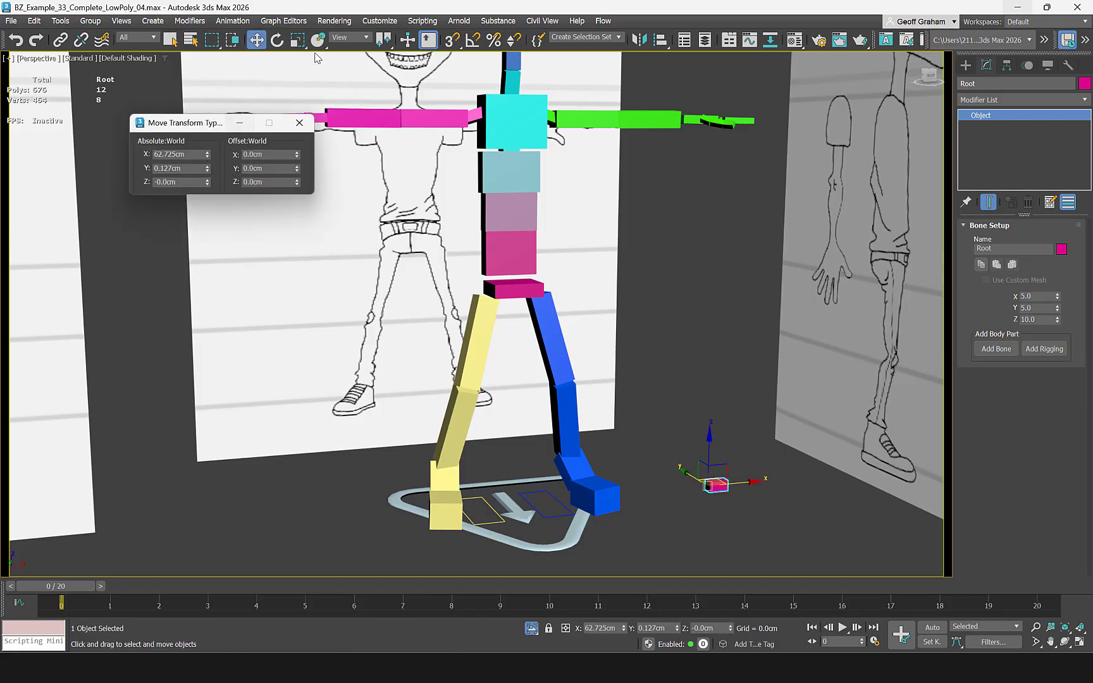
pyautogui.rightClick(207, 154)
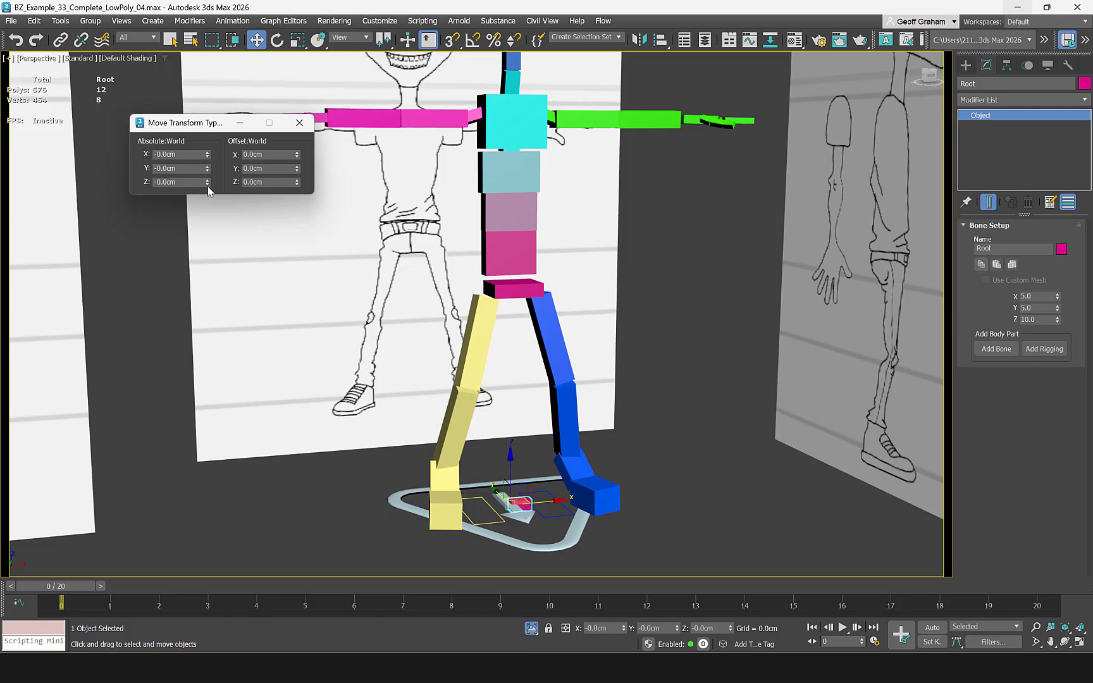
pyautogui.rightClick(208, 184)
pyautogui.click(277, 40)
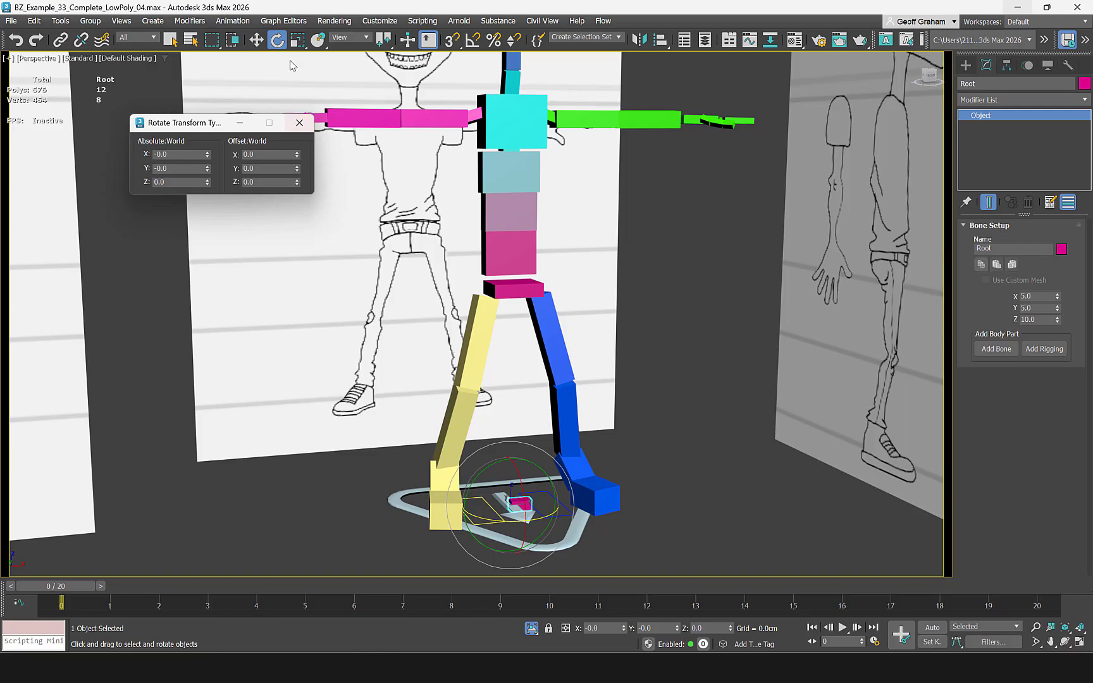
pyautogui.click(300, 124)
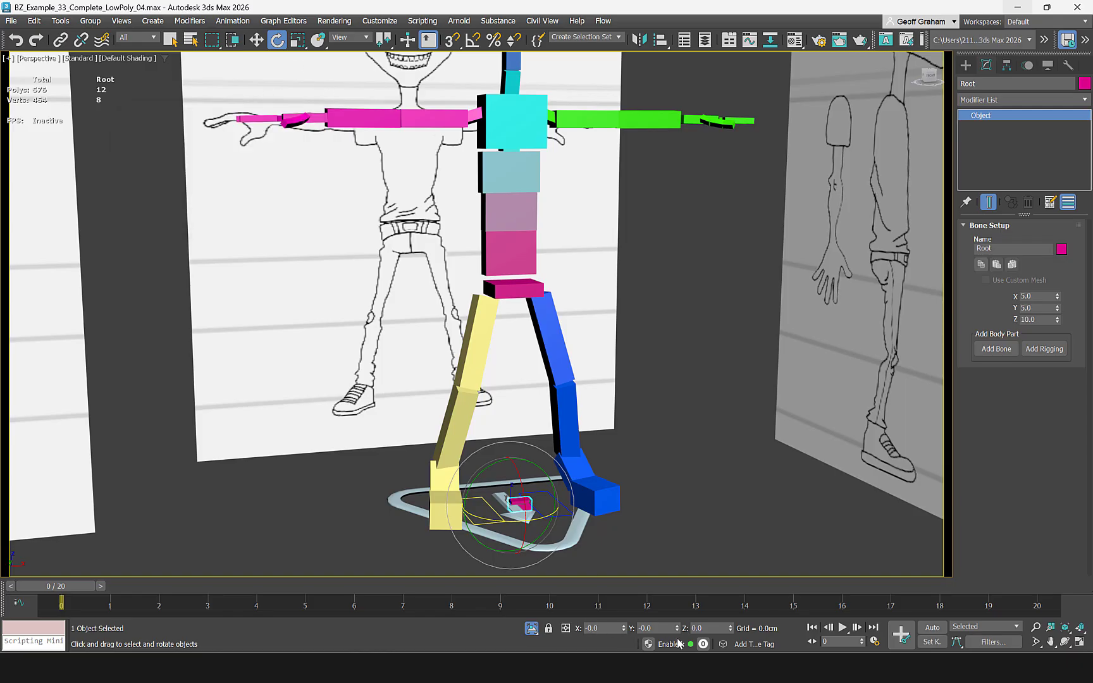
# Set the Root bone's Z size to 5.
pyautogui.scroll(6, 529, 430)
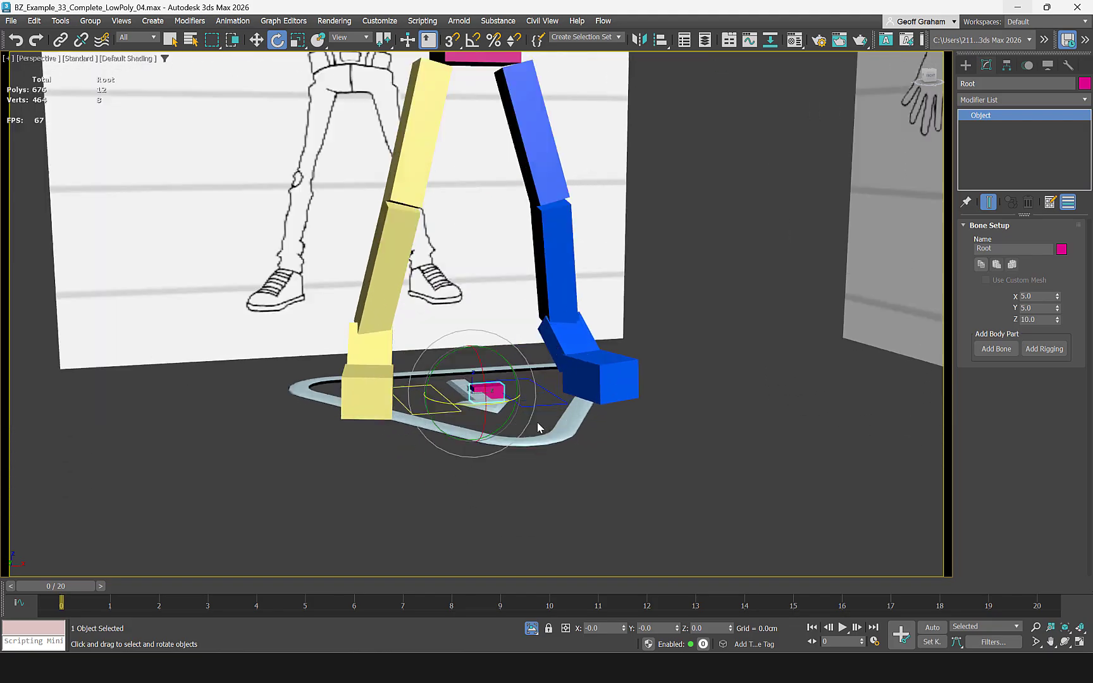
pyautogui.keyDown('alt'); pyautogui.moveTo(528, 425); pyautogui.dragTo(500, 432, button='middle'); pyautogui.keyUp('alt')
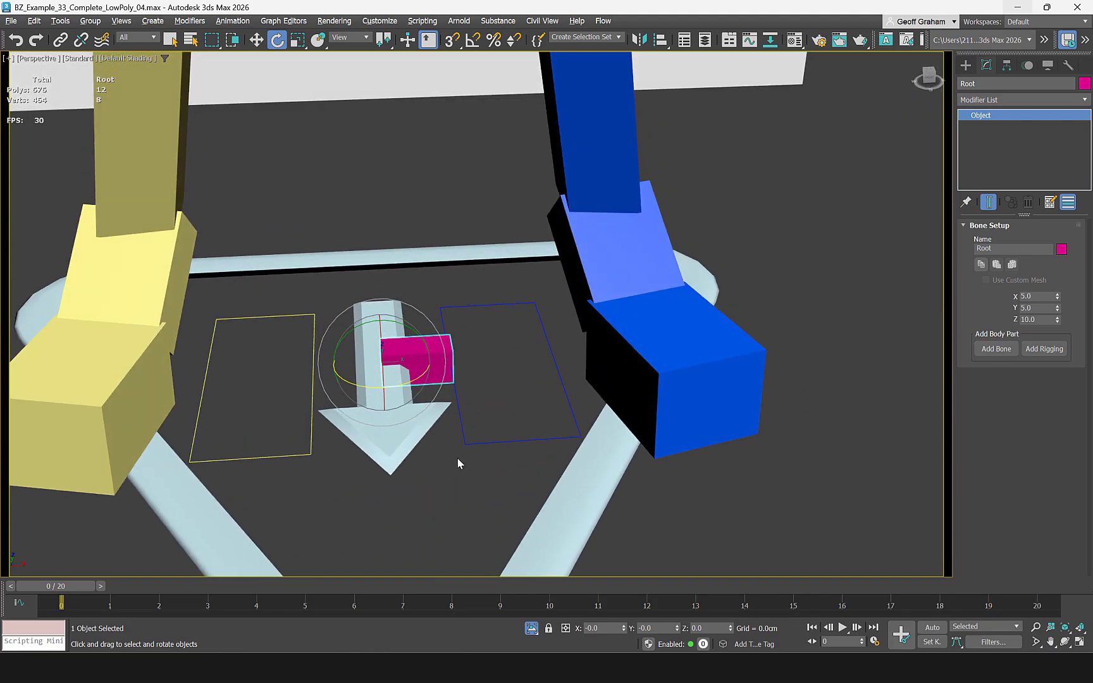
pyautogui.keyDown('alt'); pyautogui.moveTo(457, 464); pyautogui.dragTo(465, 392, button='middle'); pyautogui.keyUp('alt')
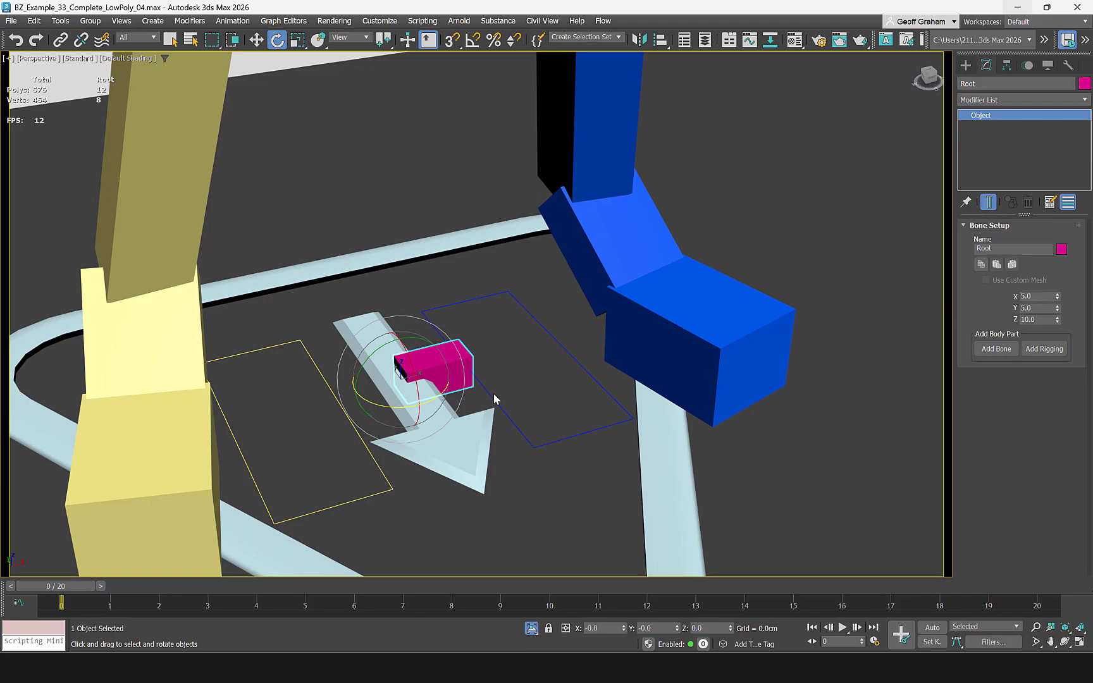
pyautogui.moveTo(1041, 320); pyautogui.dragTo(1015, 326)
pyautogui.write('5')
pyautogui.press('Return')
# Examine the Root cube's placement on the arrow of the triangular base from several angles.
pyautogui.keyDown('alt'); pyautogui.moveTo(500, 426); pyautogui.dragTo(473, 414, button='middle'); pyautogui.keyUp('alt')
pyautogui.click(256, 40)
pyautogui.scroll(3, 379, 359)
pyautogui.scroll(2, 379, 358)
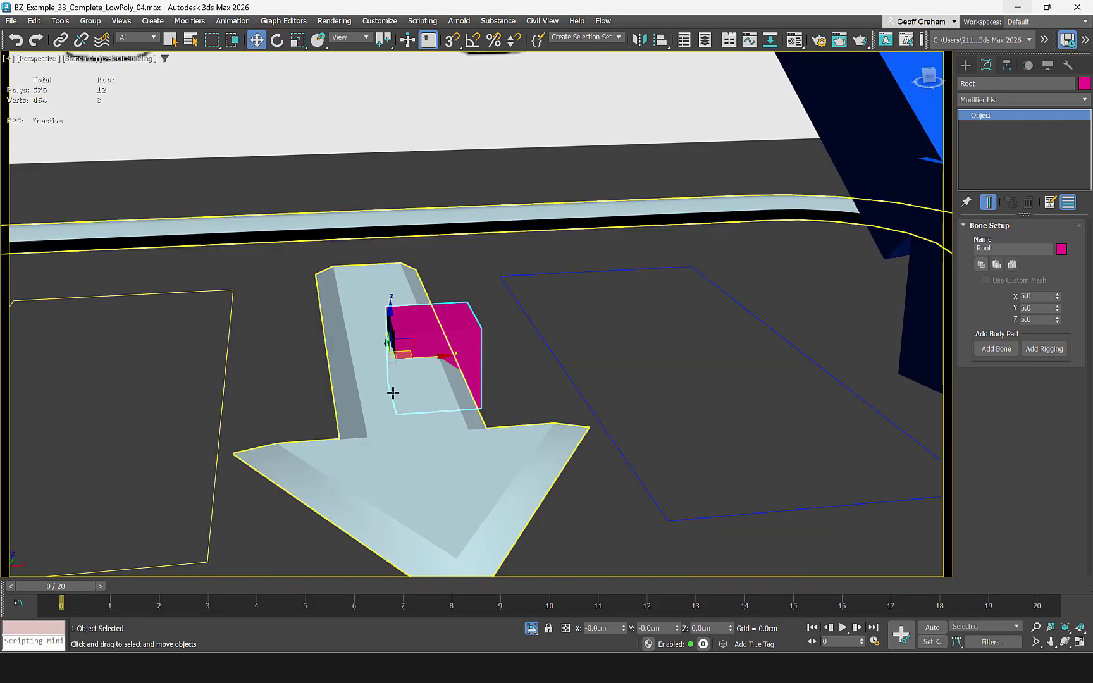
pyautogui.keyDown('alt'); pyautogui.moveTo(391, 391); pyautogui.dragTo(419, 414, button='middle'); pyautogui.keyUp('alt')
pyautogui.keyDown('alt'); pyautogui.moveTo(501, 429); pyautogui.dragTo(476, 371, button='middle'); pyautogui.keyUp('alt')
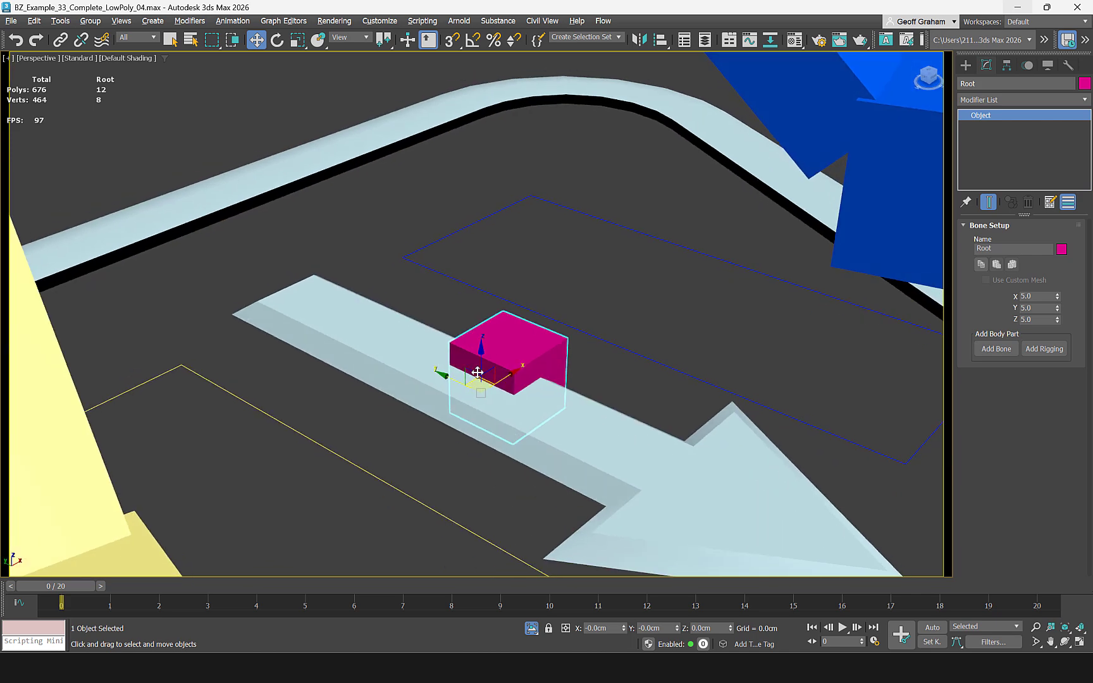
pyautogui.keyDown('alt'); pyautogui.moveTo(689, 446); pyautogui.dragTo(547, 427, button='middle'); pyautogui.keyUp('alt')
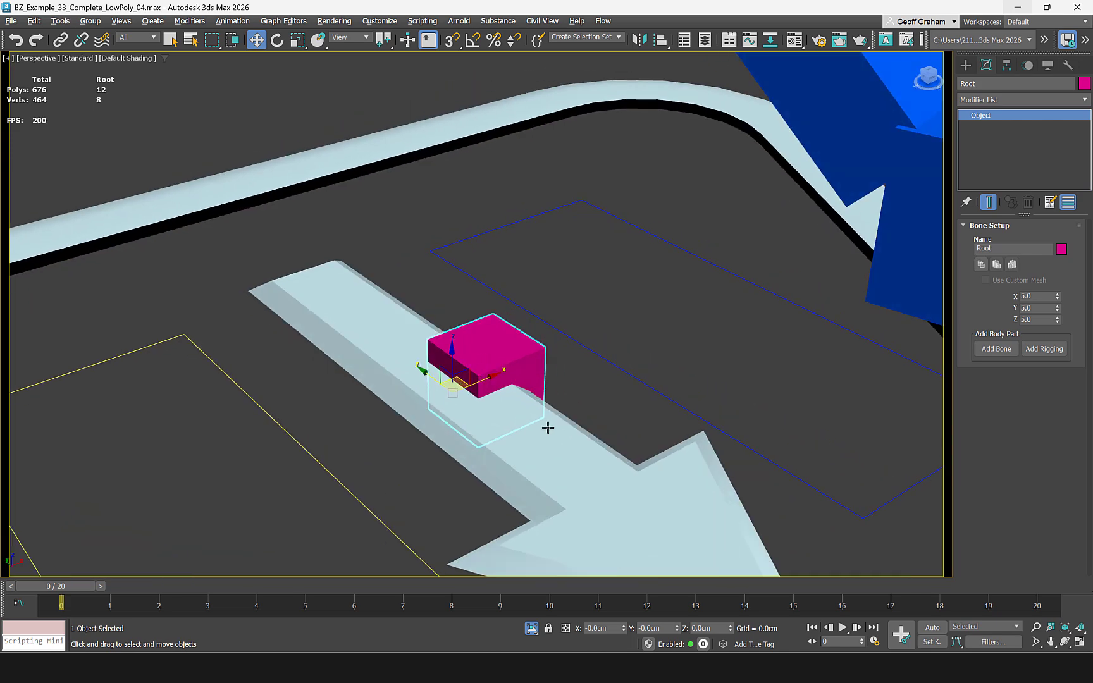
pyautogui.scroll(-10, 431, 401)
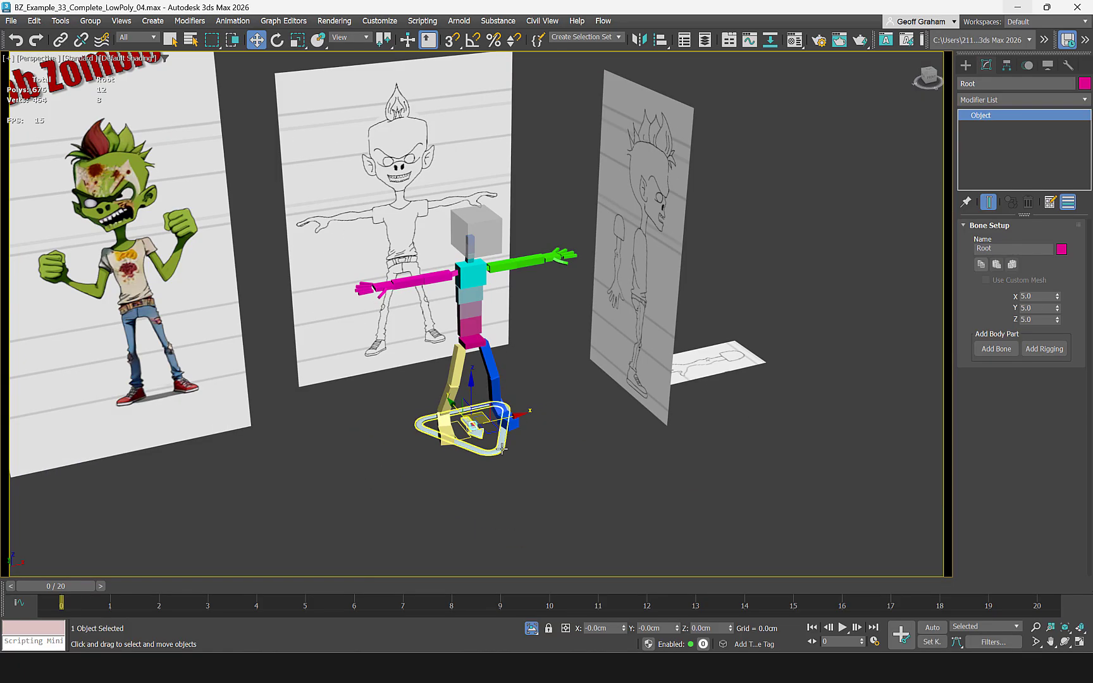
pyautogui.keyDown('alt'); pyautogui.moveTo(502, 449); pyautogui.dragTo(559, 498, button='middle'); pyautogui.keyUp('alt')
pyautogui.scroll(5, 482, 440)
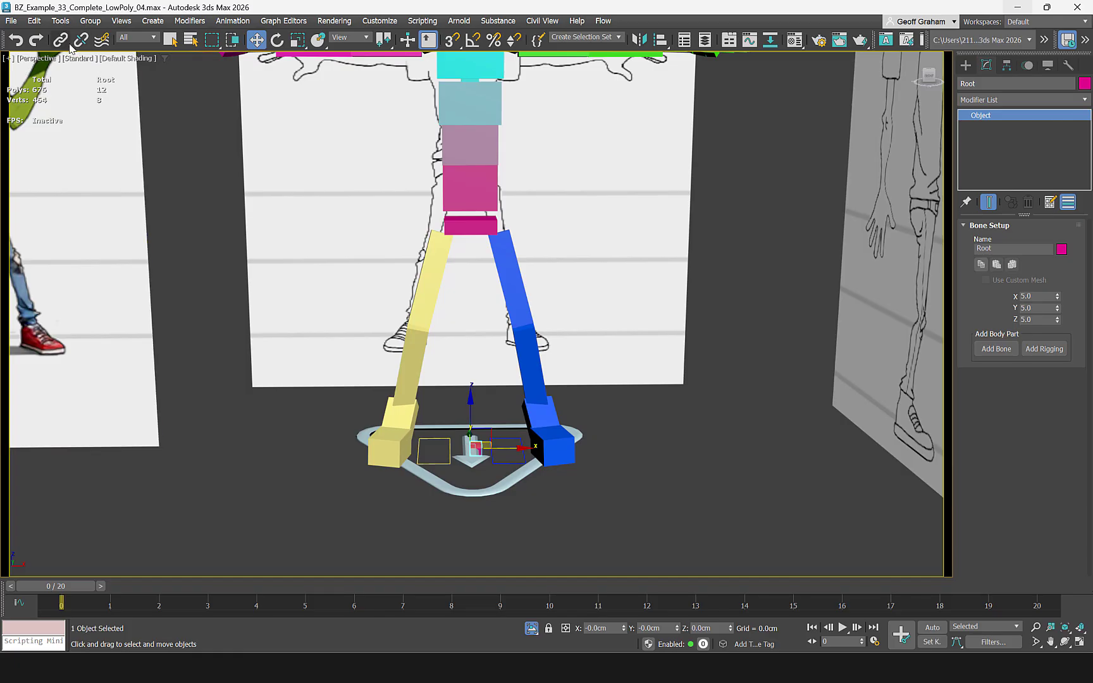
# Select the whole CAT rig together with the triangular base and the Root bone.
pyautogui.moveTo(676, 161); pyautogui.dragTo(638, 241, button='middle')
pyautogui.scroll(-6, 663, 276)
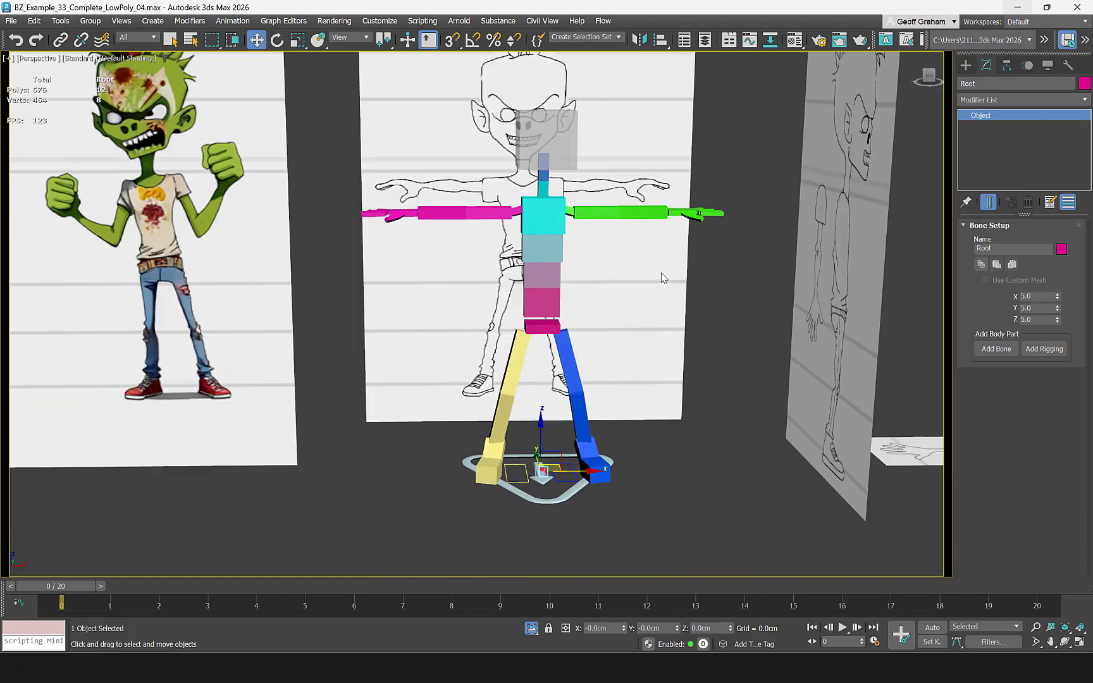
pyautogui.keyDown('alt'); pyautogui.moveTo(674, 383); pyautogui.dragTo(671, 416, button='middle'); pyautogui.keyUp('alt')
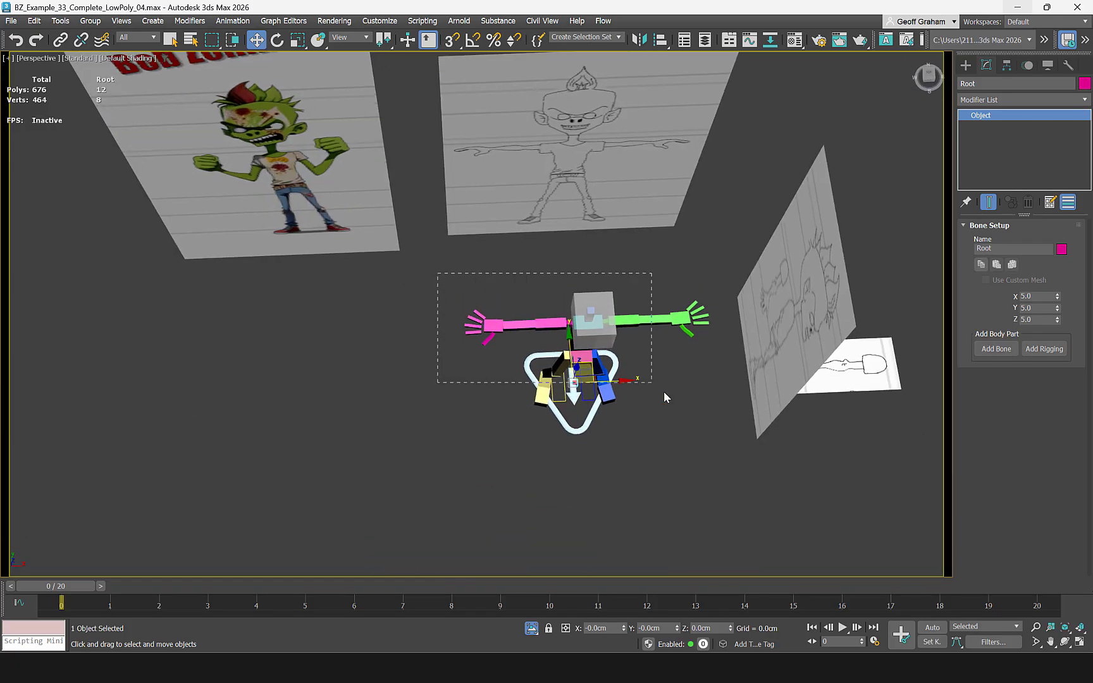
pyautogui.moveTo(664, 398); pyautogui.dragTo(708, 476)
pyautogui.keyDown('alt'); pyautogui.moveTo(707, 476); pyautogui.dragTo(630, 423, button='middle'); pyautogui.keyUp('alt')
pyautogui.scroll(3, 652, 387)
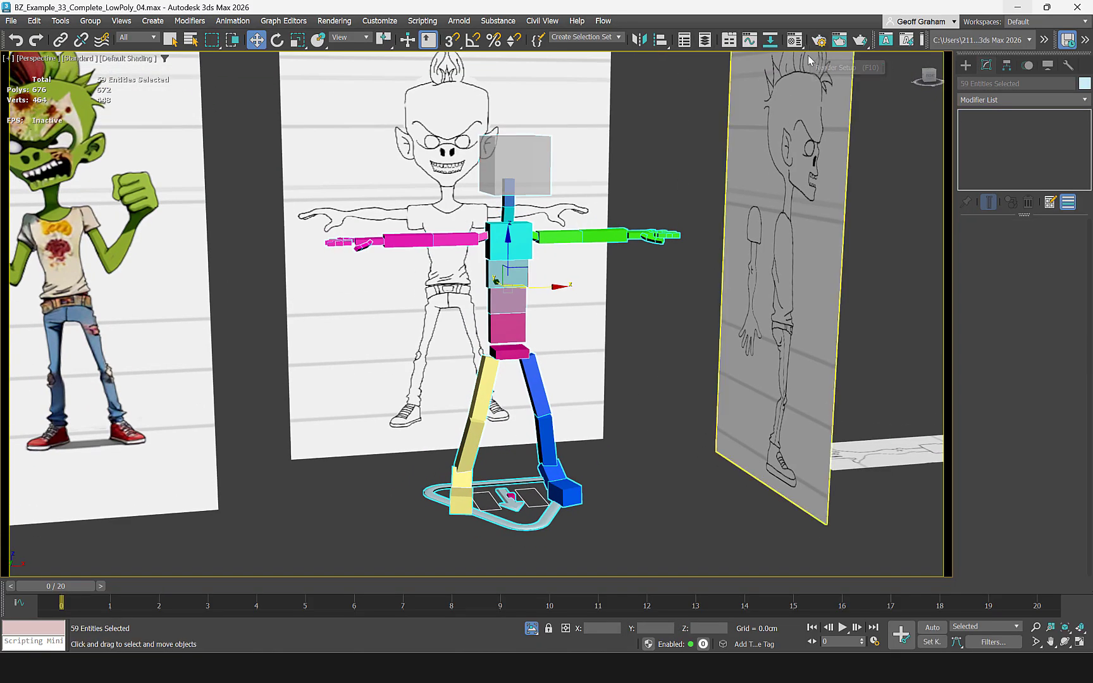
# Open the Schematic View and place the Root node directly above the Base HumanPelvis node.
pyautogui.click(770, 40)
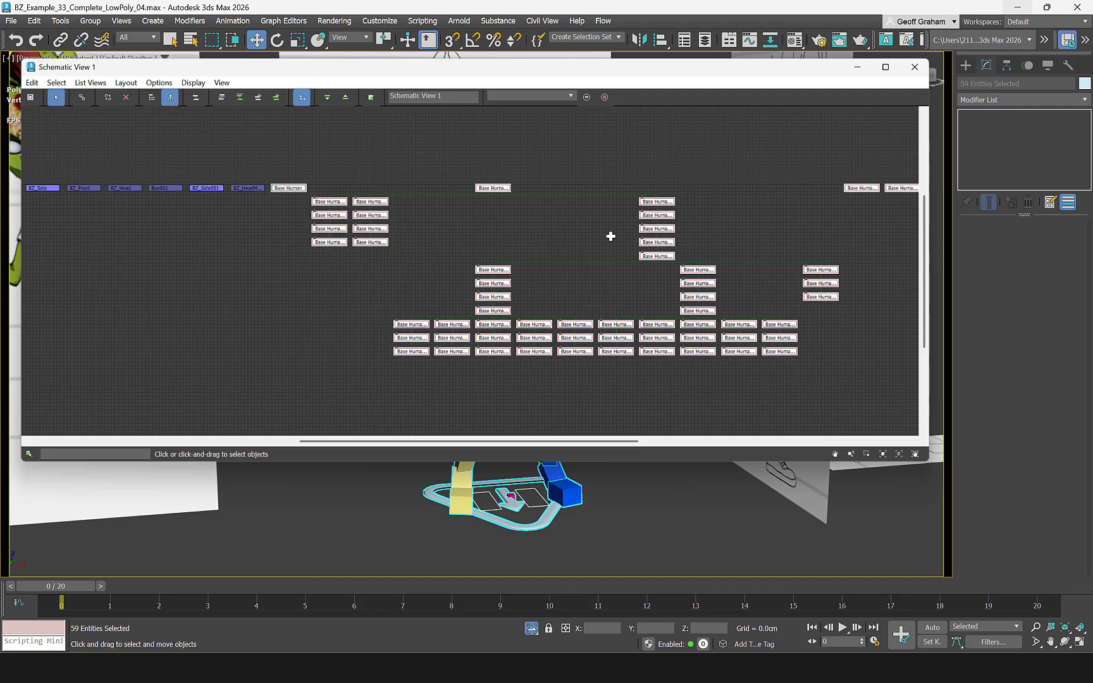
pyautogui.scroll(-2, 529, 262)
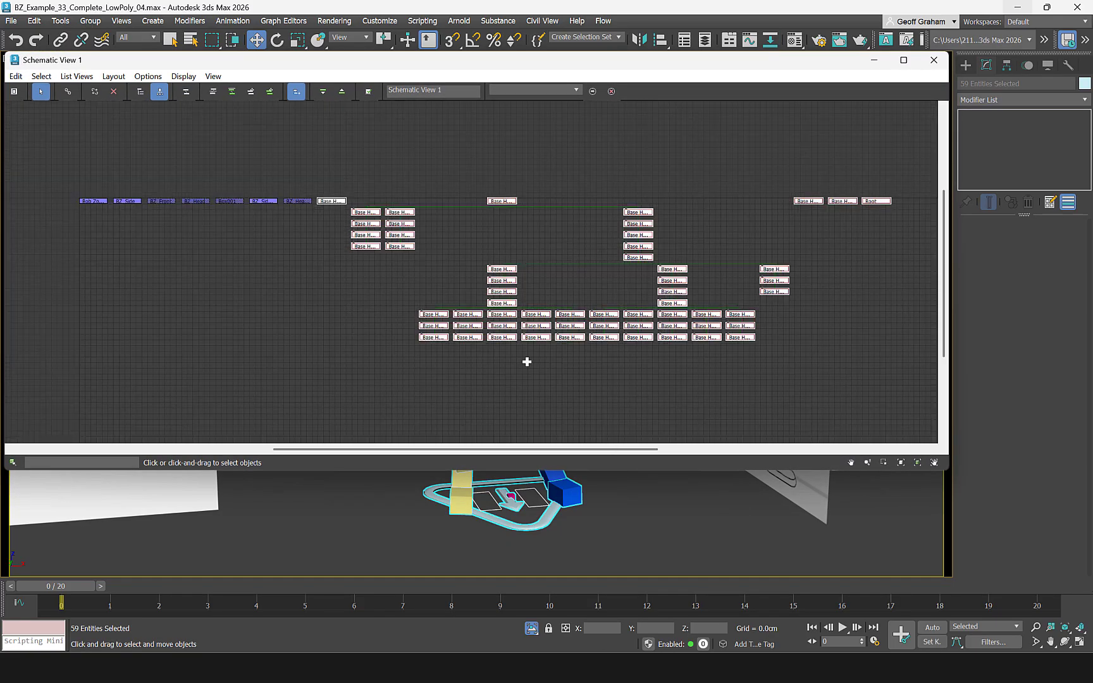
pyautogui.click(631, 525)
pyautogui.click(511, 496)
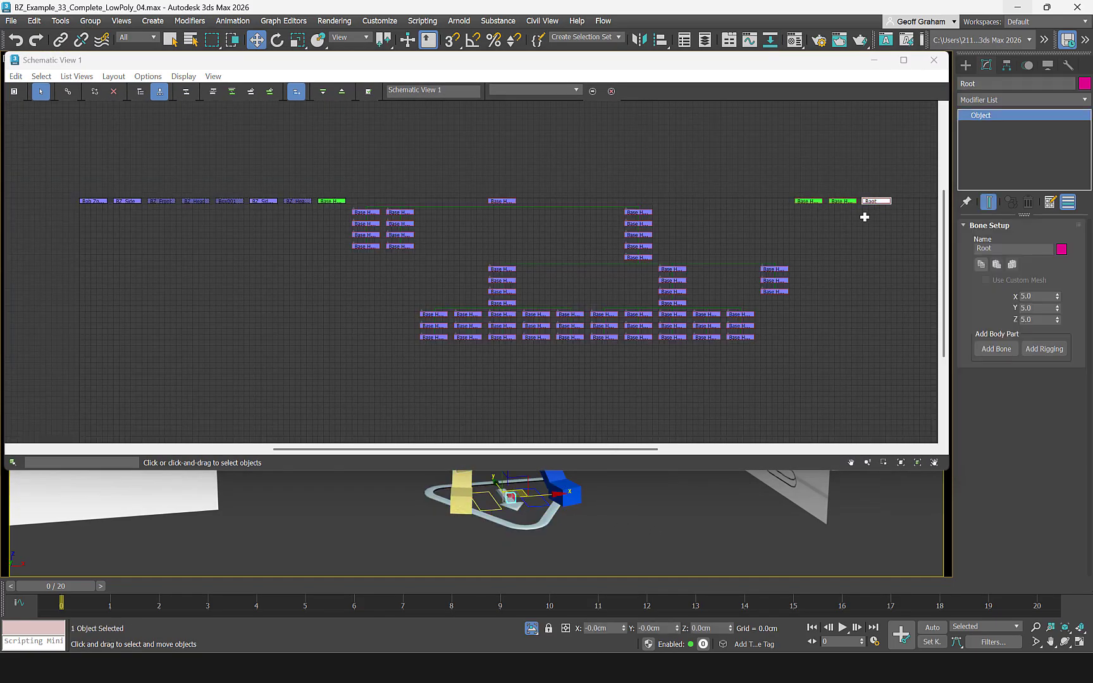
pyautogui.moveTo(877, 201); pyautogui.dragTo(501, 180)
pyautogui.scroll(1, 504, 208)
pyautogui.scroll(3, 503, 207)
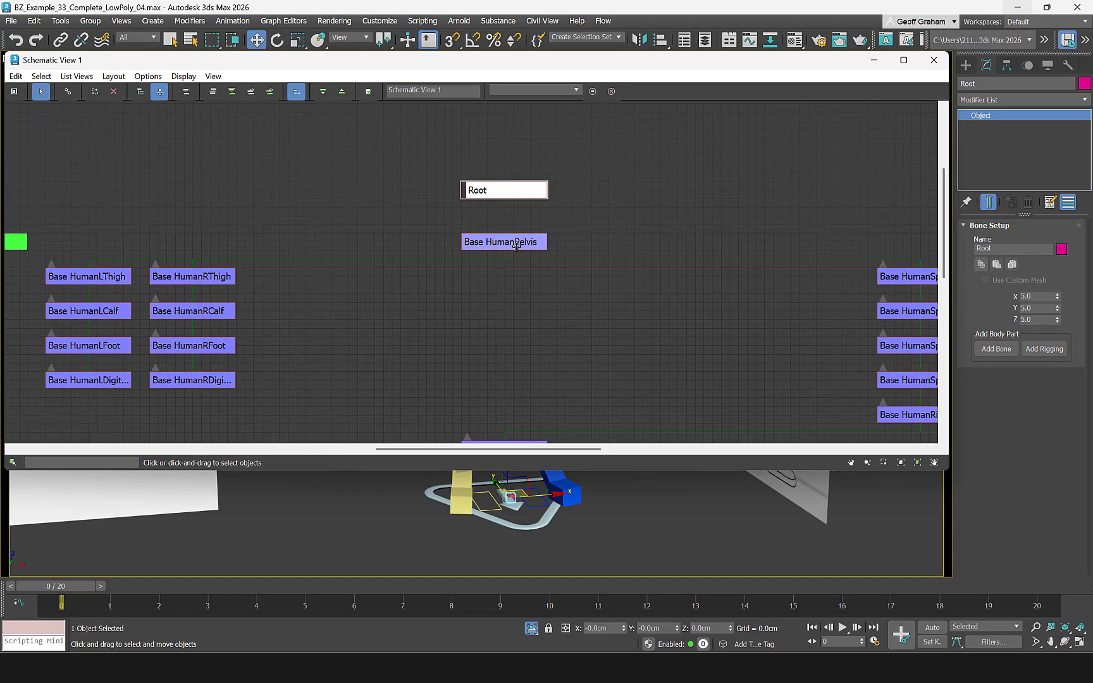
# Link the Base HumanPelvis node to Root as its parent, close the Schematic View and clear the selection.
pyautogui.click(68, 94)
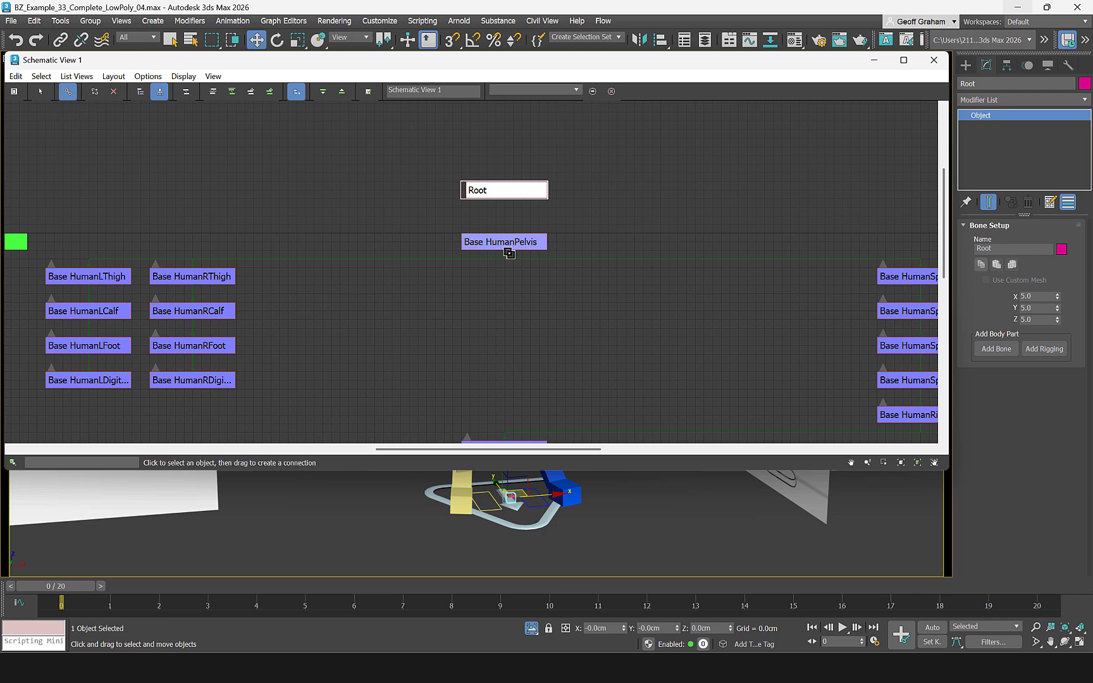
pyautogui.click(510, 244)
pyautogui.moveTo(512, 244); pyautogui.dragTo(506, 193)
pyautogui.scroll(-5, 579, 246)
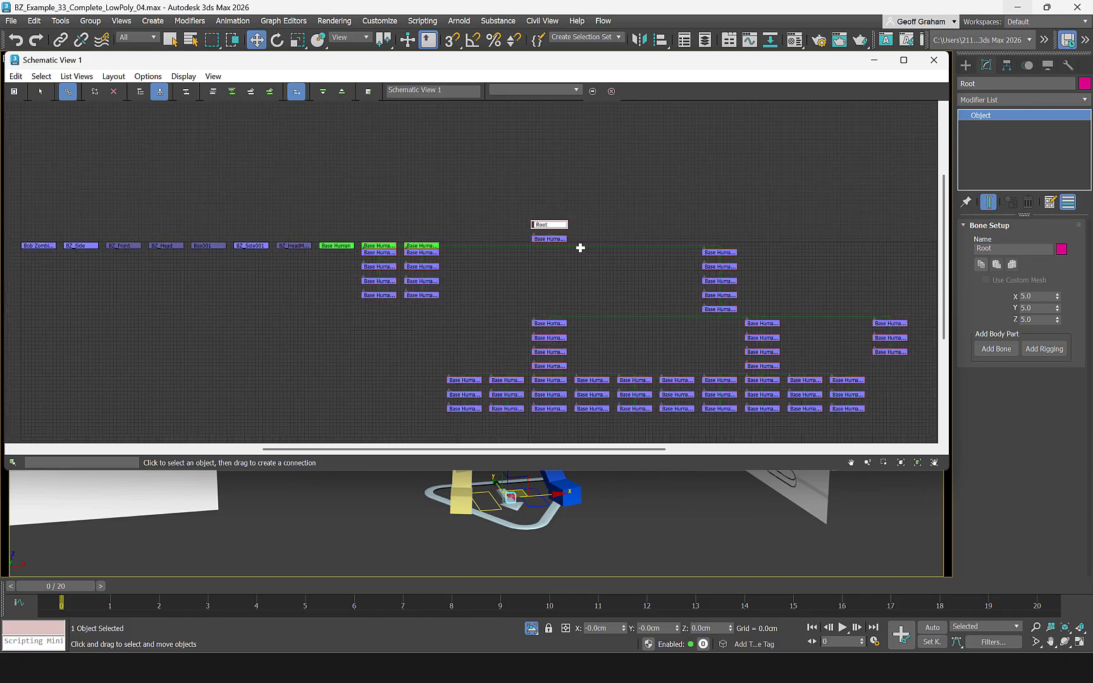
pyautogui.moveTo(584, 61); pyautogui.dragTo(557, 50)
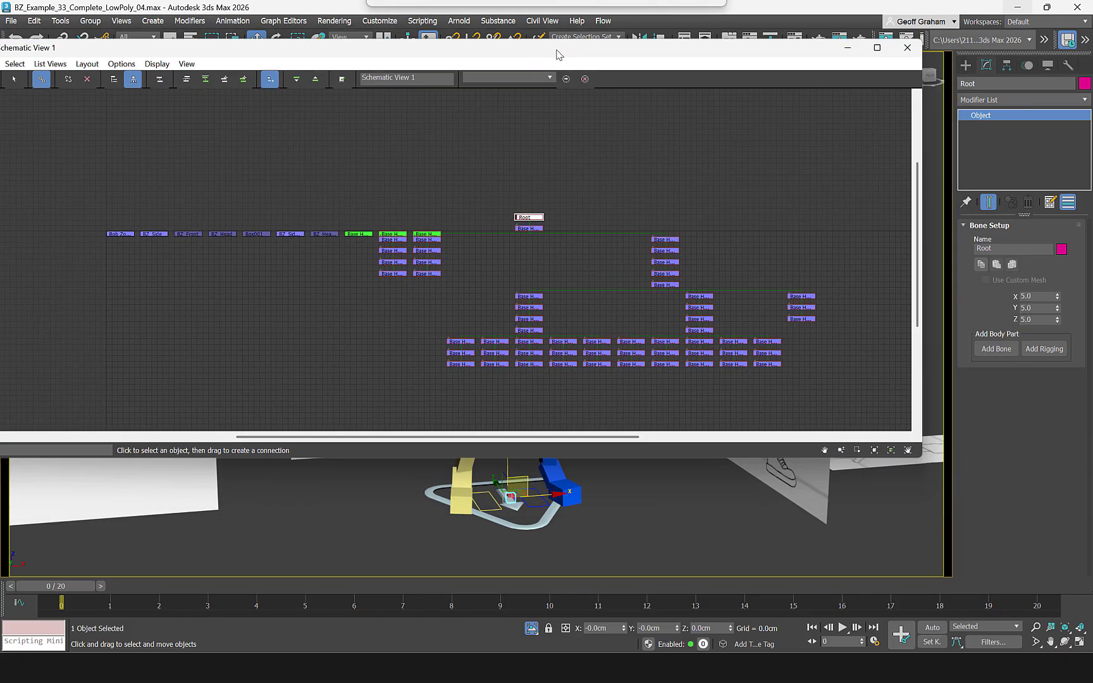
pyautogui.click(908, 47)
pyautogui.click(596, 527)
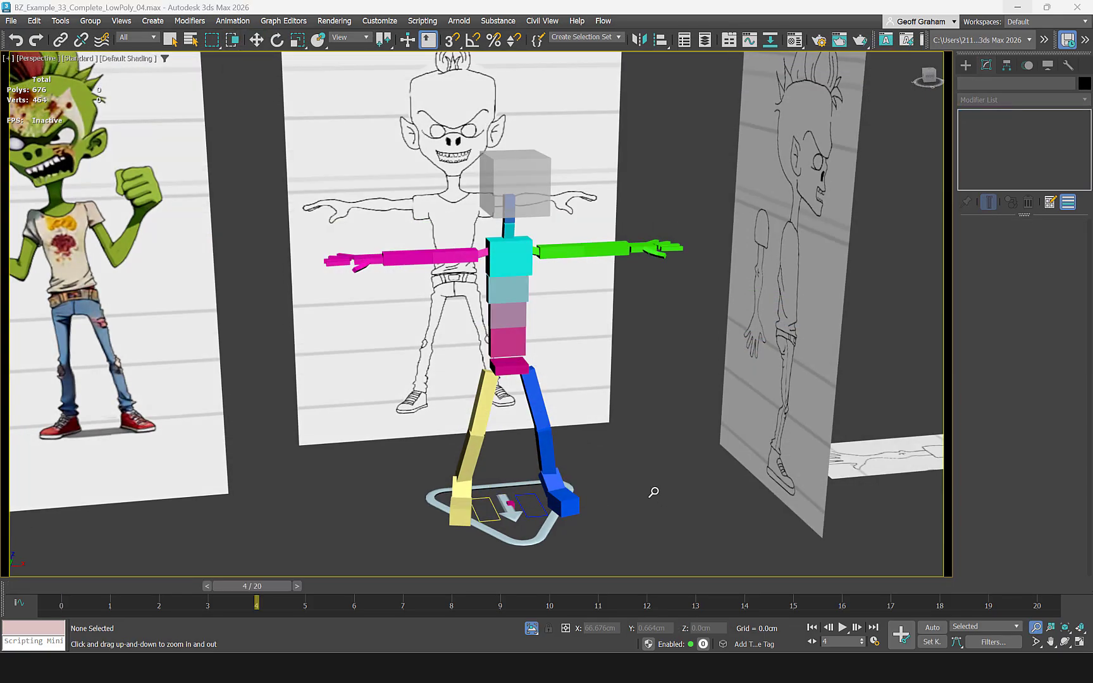
# Select the Root bone, show its motion parameters and test moving it along X, cancelling the move.
pyautogui.click(256, 39)
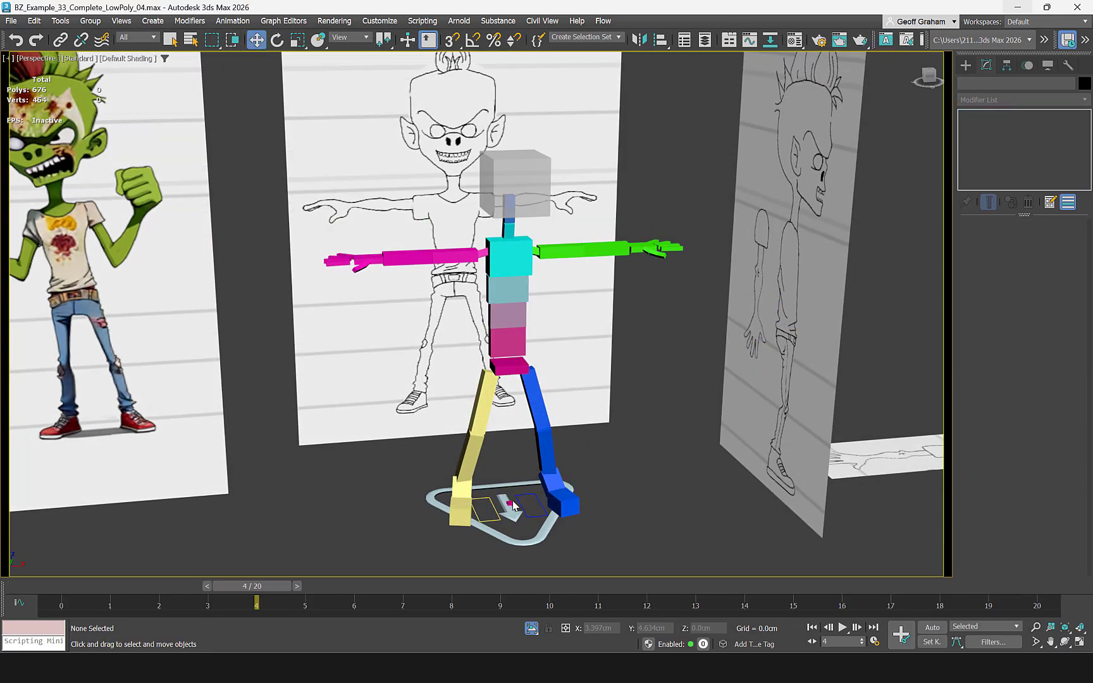
pyautogui.click(510, 504)
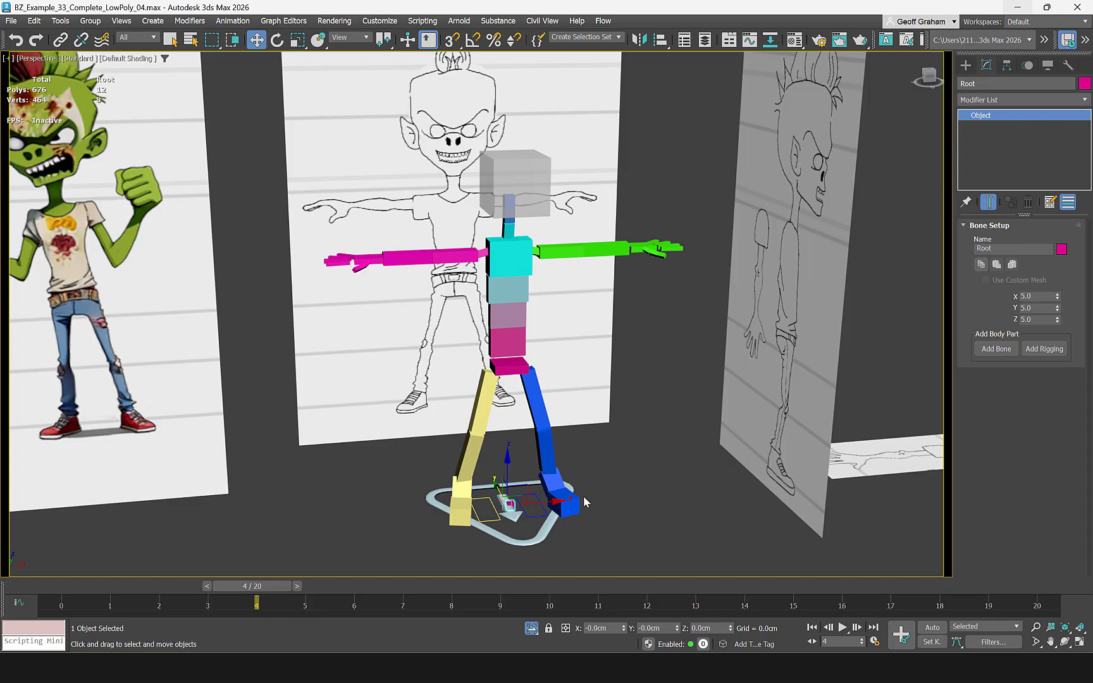
pyautogui.click(1028, 65)
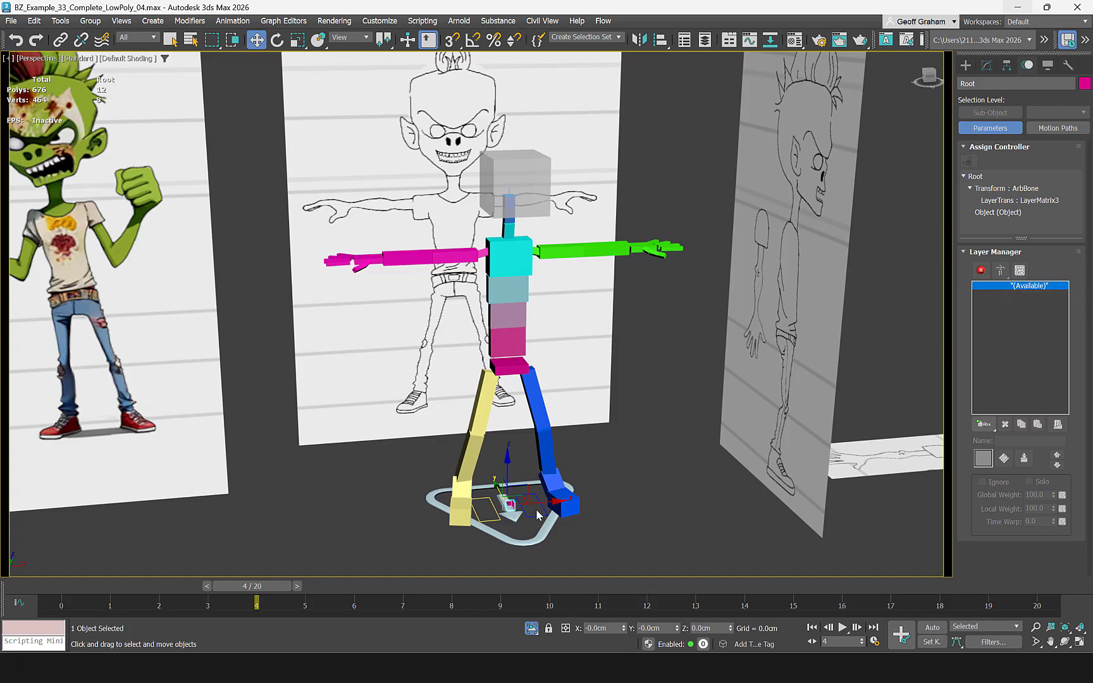
pyautogui.moveTo(549, 501); pyautogui.dragTo(634, 493)
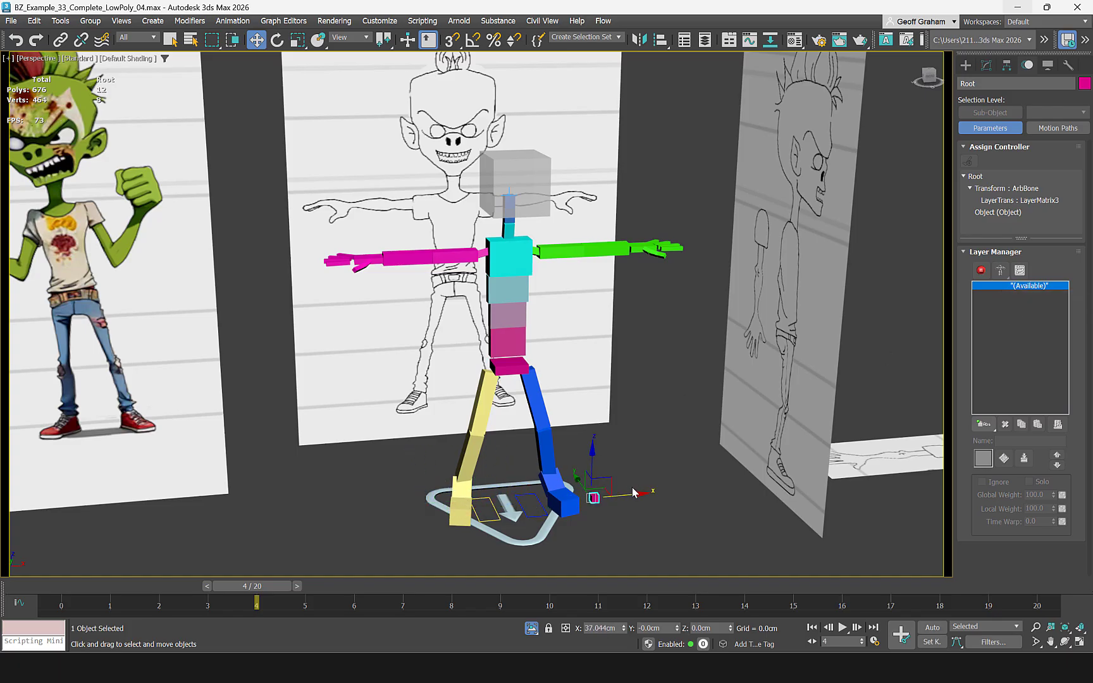
pyautogui.rightClick(635, 493)
# Test moving the pelvis and the Root bone along X, cancelling both moves.
pyautogui.click(510, 364)
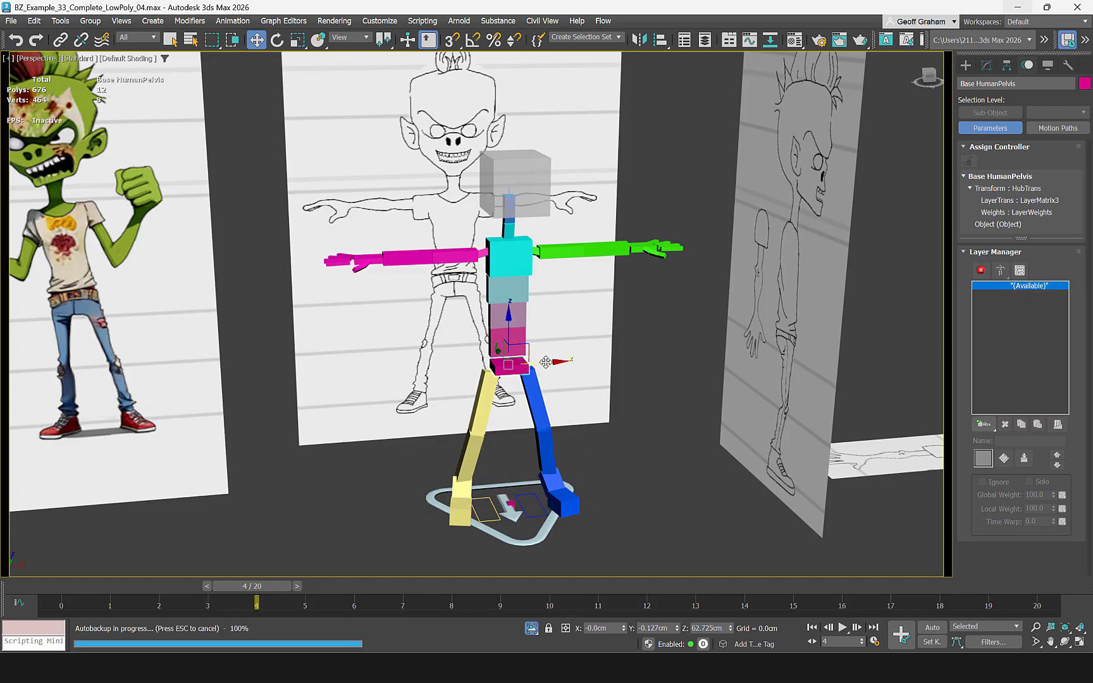
pyautogui.moveTo(545, 362); pyautogui.dragTo(568, 375)
pyautogui.rightClick(568, 376)
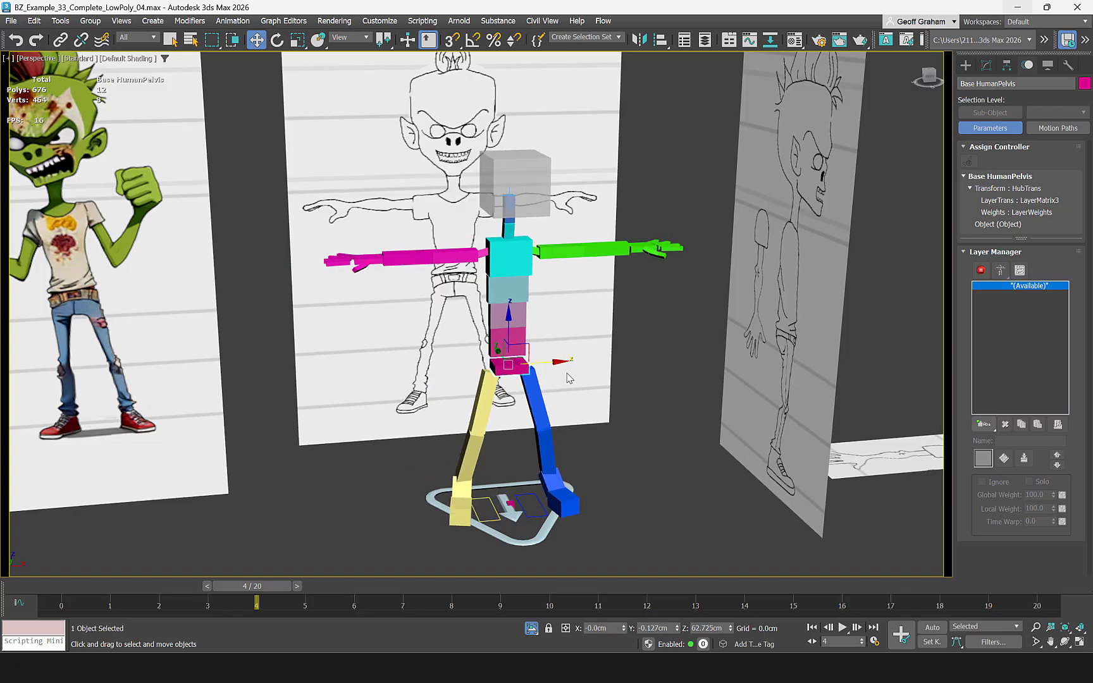
pyautogui.click(510, 505)
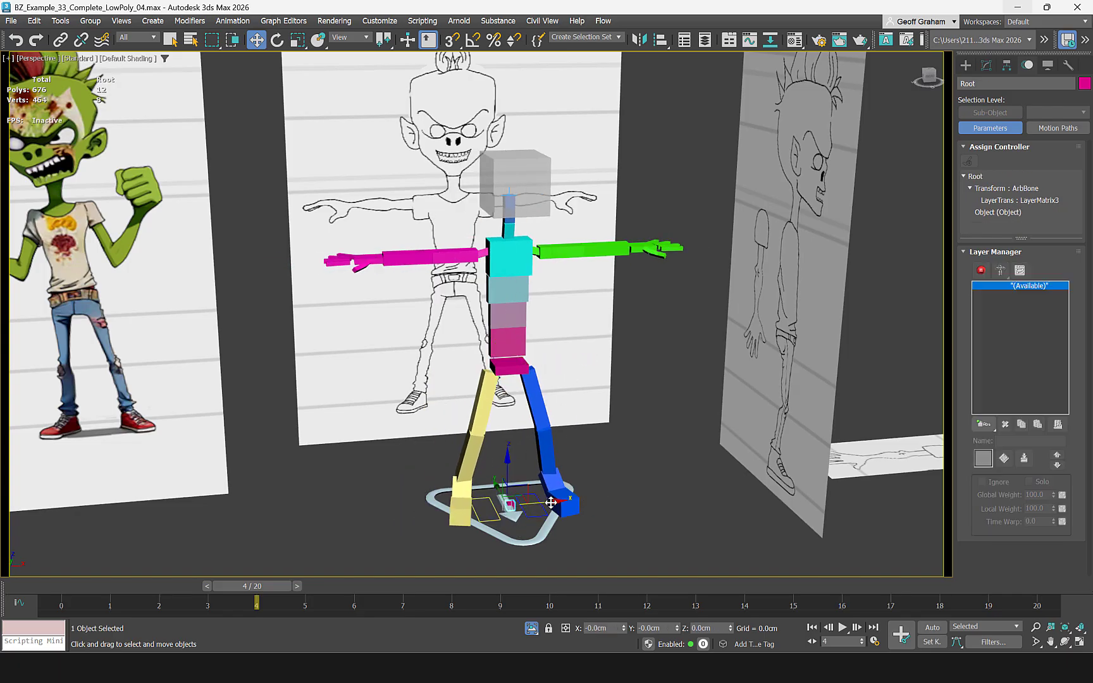
pyautogui.moveTo(554, 503); pyautogui.dragTo(606, 509)
pyautogui.rightClick(606, 509)
# Add an animation layer to the rig, switch it to animation mode and test moving the Root bone along X.
pyautogui.click(991, 425)
pyautogui.moveTo(991, 424); pyautogui.dragTo(990, 442)
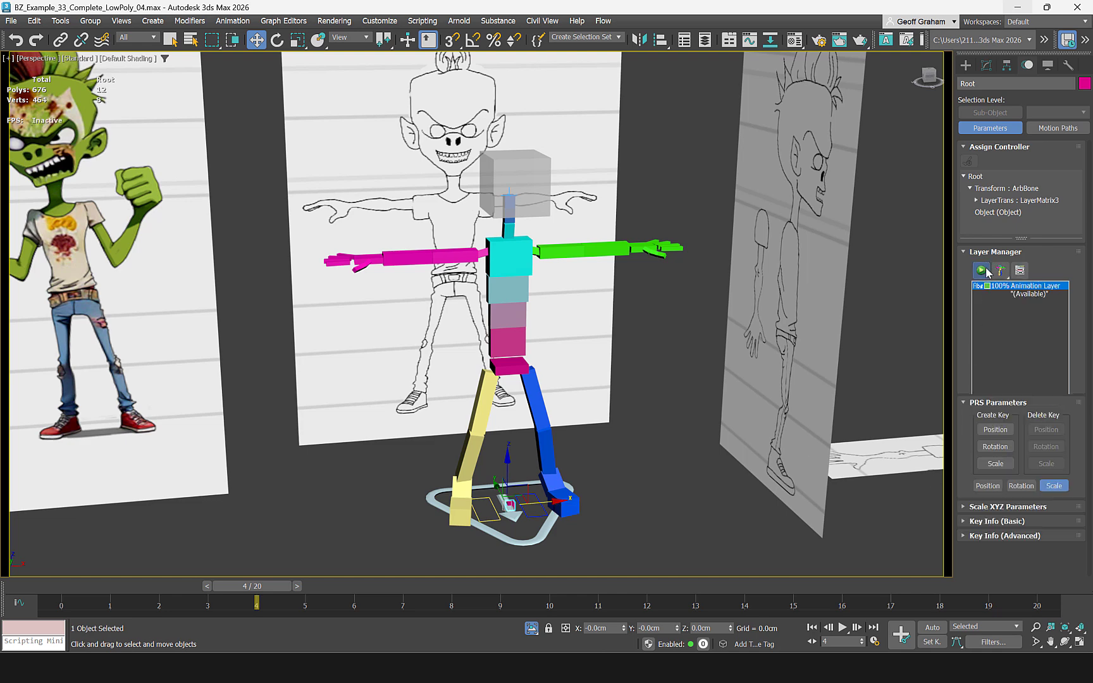
pyautogui.moveTo(552, 505); pyautogui.dragTo(641, 494)
pyautogui.rightClick(641, 493)
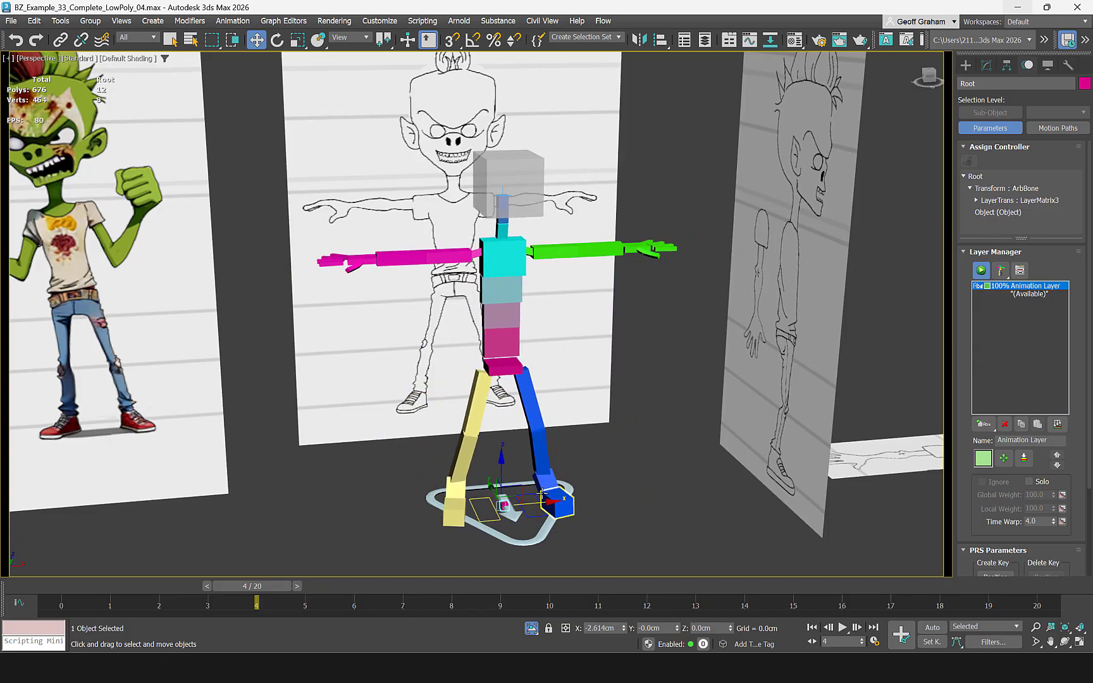
# Select the pelvis and test moving it along X, cancelling the move.
pyautogui.click(512, 369)
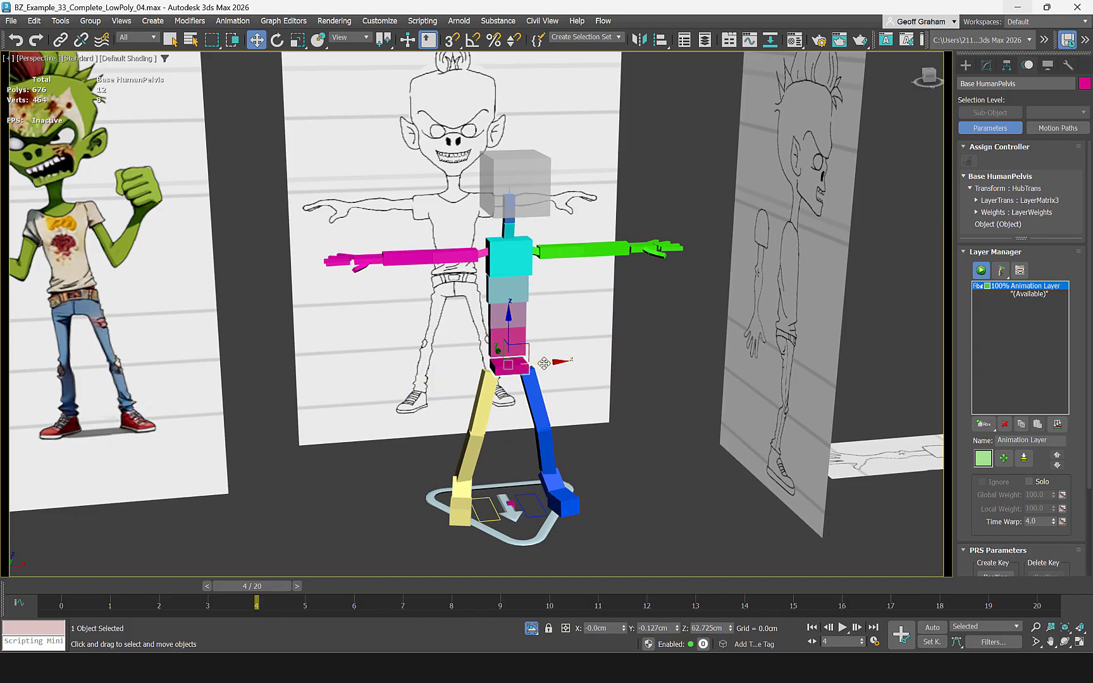
pyautogui.moveTo(539, 366)
pyautogui.mouseDown()
pyautogui.moveTo(451, 367)
pyautogui.moveTo(537, 370)
pyautogui.mouseUp()
pyautogui.rightClick(537, 370)
# Select the Root bone, turn on Auto Key and try rotating the bone at frame 5.
pyautogui.click(509, 504)
pyautogui.press('e')
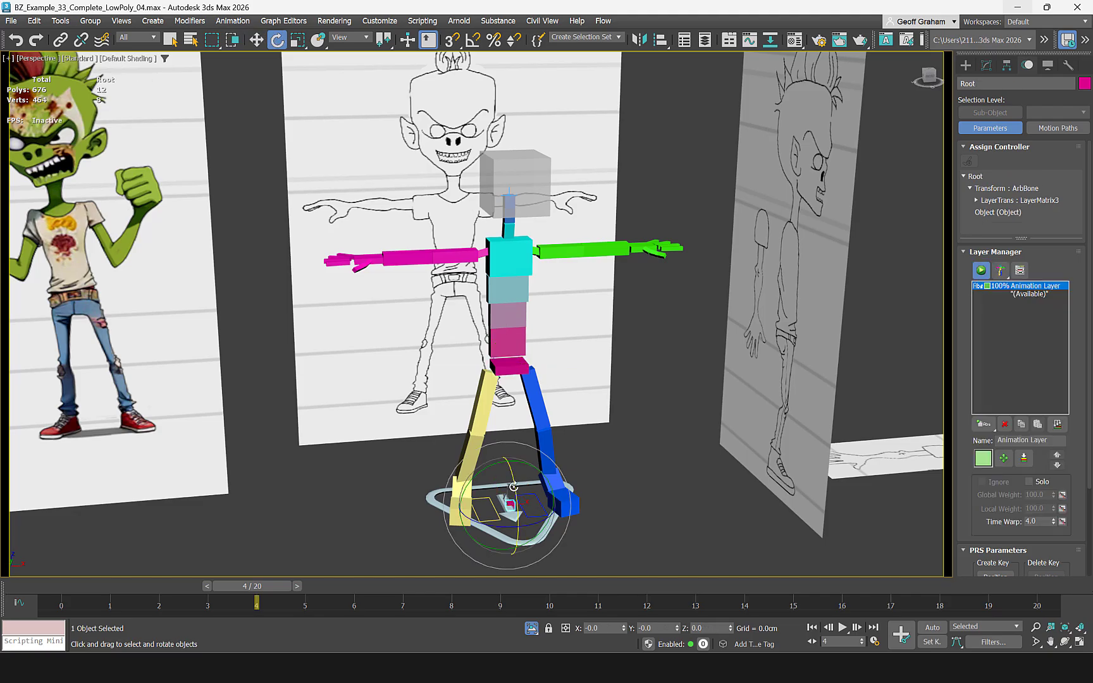
pyautogui.click(935, 627)
pyautogui.moveTo(259, 586); pyautogui.dragTo(333, 586)
pyautogui.moveTo(536, 491)
pyautogui.mouseDown()
pyautogui.moveTo(511, 505)
pyautogui.moveTo(518, 484)
pyautogui.moveTo(541, 472)
pyautogui.mouseUp()
pyautogui.keyDown('alt'); pyautogui.moveTo(539, 473); pyautogui.dragTo(559, 421, button='middle'); pyautogui.keyUp('alt')
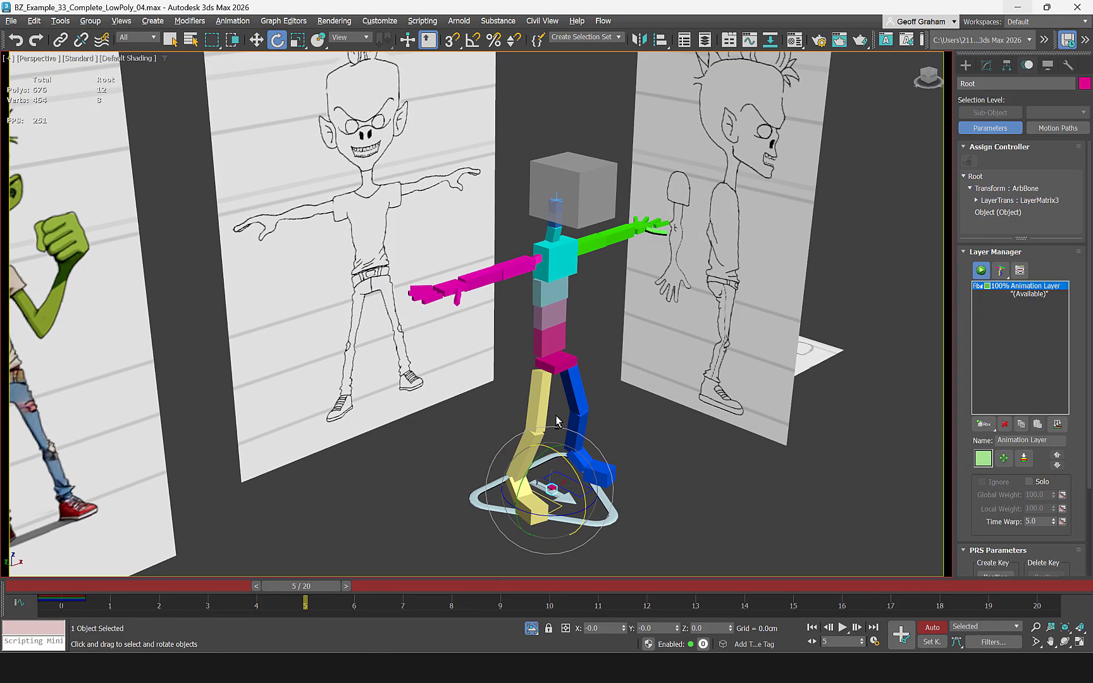
# Select the pelvis and move it along Y to about -84 cm at frame 5.
pyautogui.click(548, 363)
pyautogui.press('w')
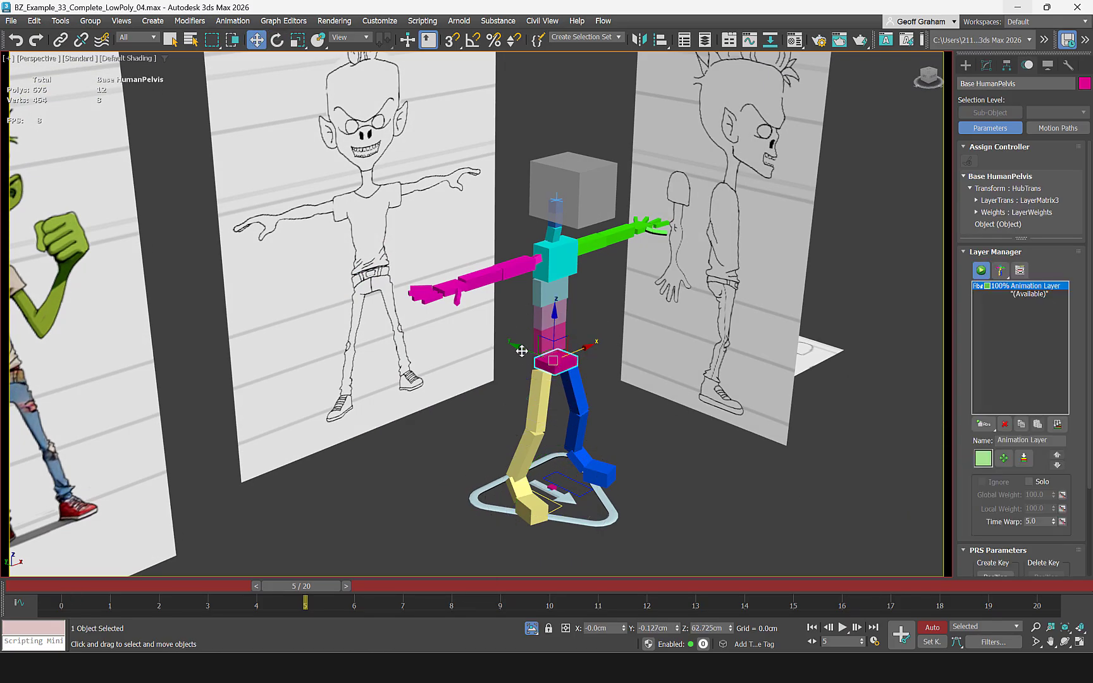
pyautogui.moveTo(522, 352); pyautogui.dragTo(688, 479)
pyautogui.moveTo(688, 480); pyautogui.dragTo(656, 445, button='middle')
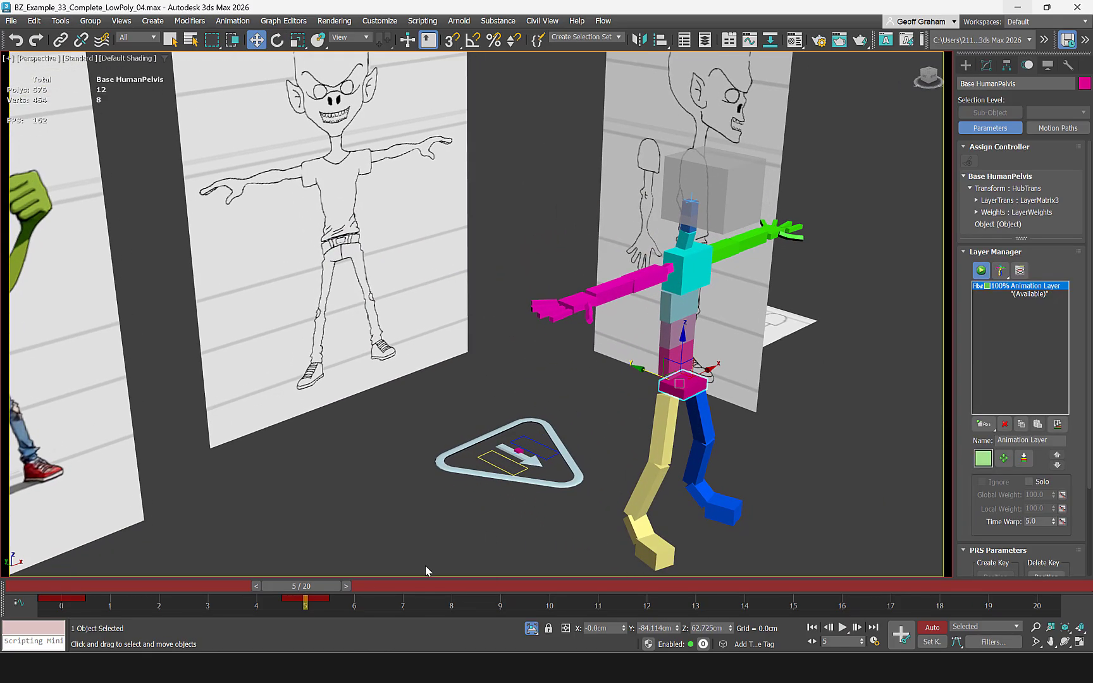
# Try moving the Root bone along Y to about -51 cm at frame 7, and undo both the Root and pelvis moves.
pyautogui.moveTo(308, 590); pyautogui.dragTo(423, 587)
pyautogui.moveTo(521, 463); pyautogui.dragTo(491, 453, button='middle')
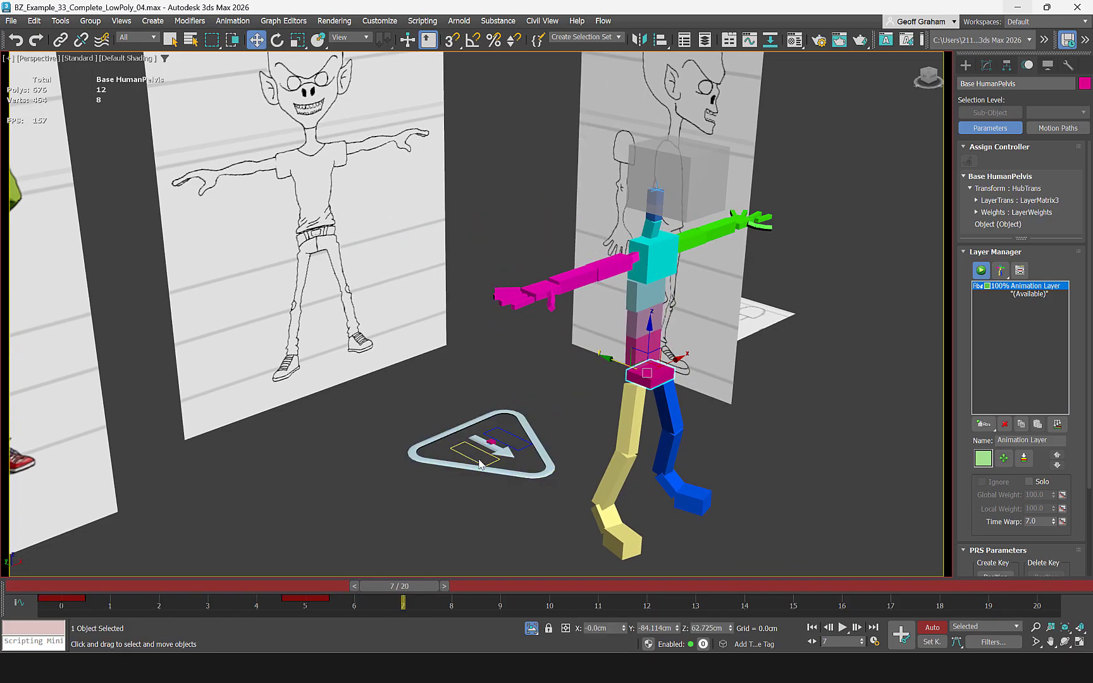
pyautogui.scroll(-3, 491, 453)
pyautogui.click(490, 450)
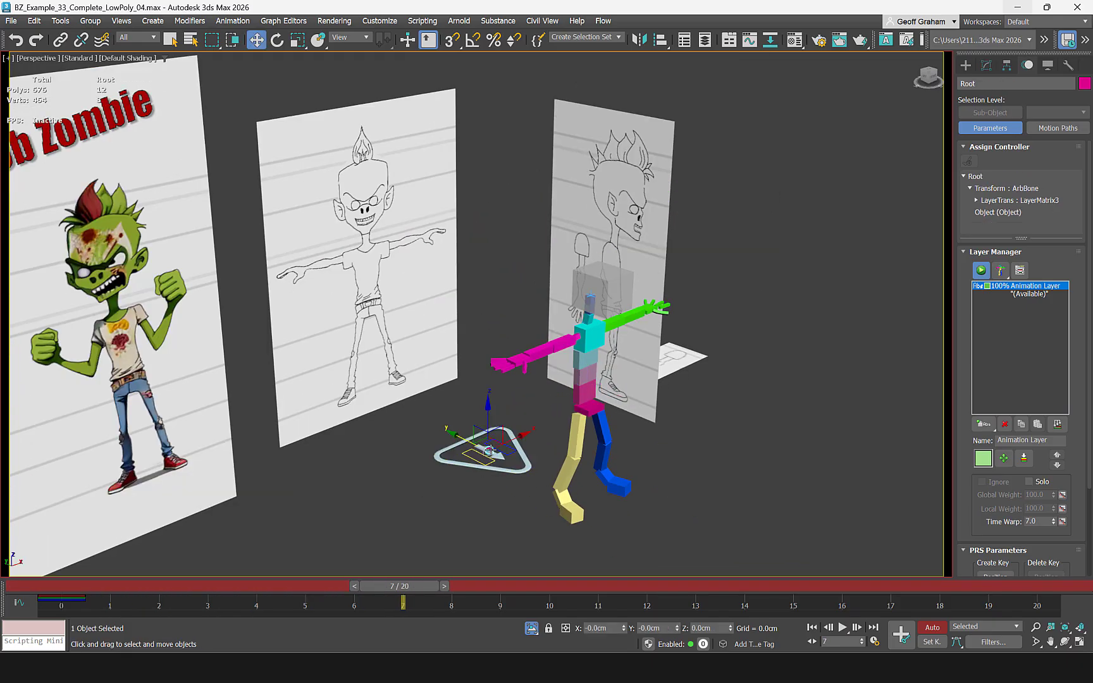
pyautogui.moveTo(461, 438); pyautogui.dragTo(544, 457)
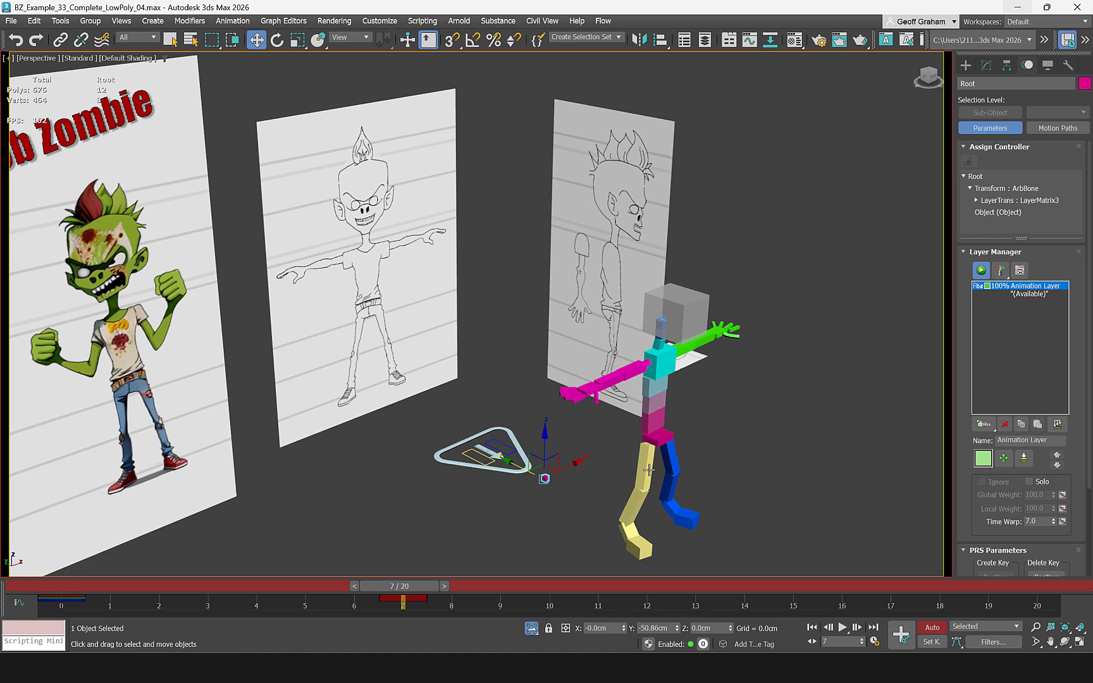
pyautogui.hotkey('ctrl', 'z')
pyautogui.hotkey('ctrl', 'z')
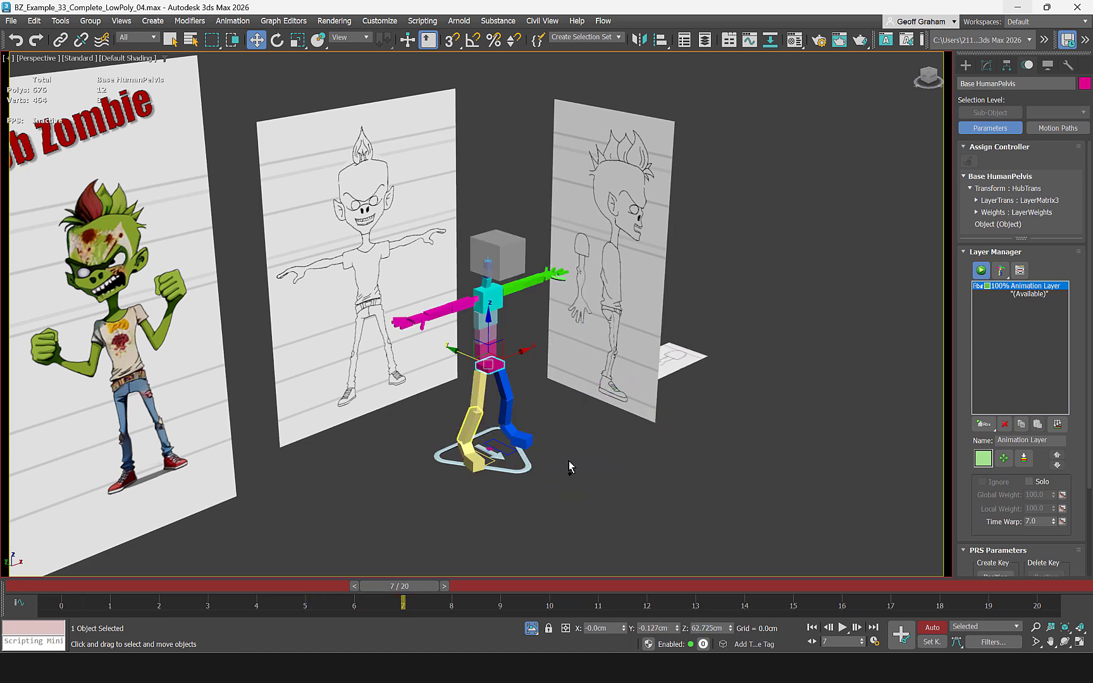
# Return to frame 0 with Auto Key off and delete the rig's animation layer.
pyautogui.scroll(8, 491, 438)
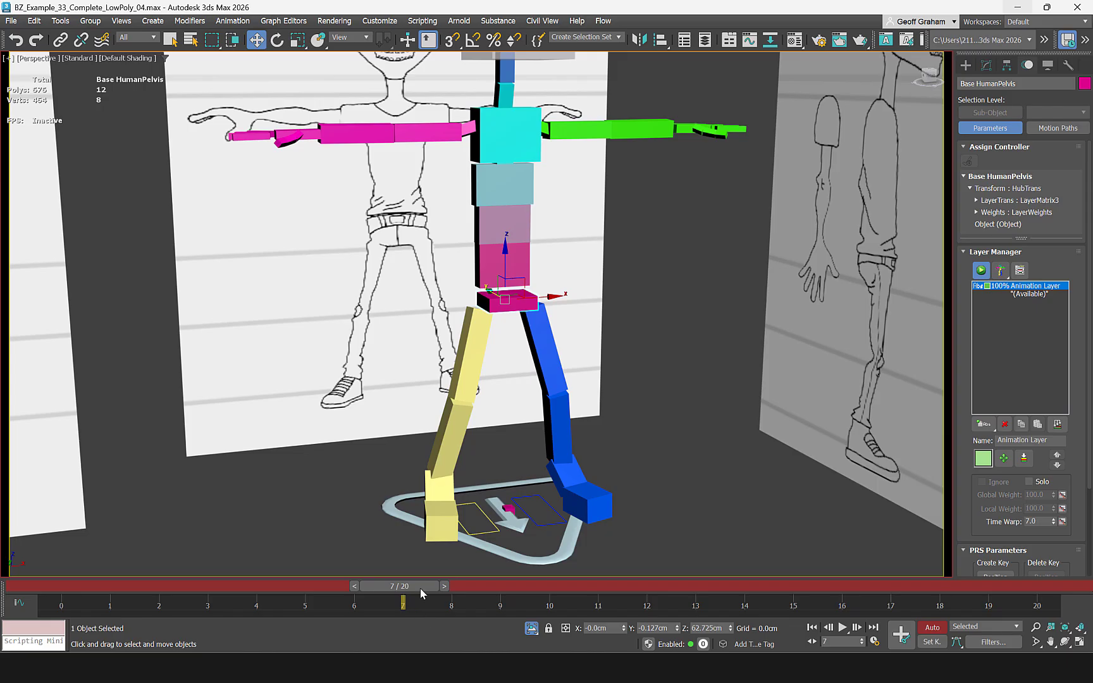
pyautogui.moveTo(421, 588); pyautogui.dragTo(57, 589)
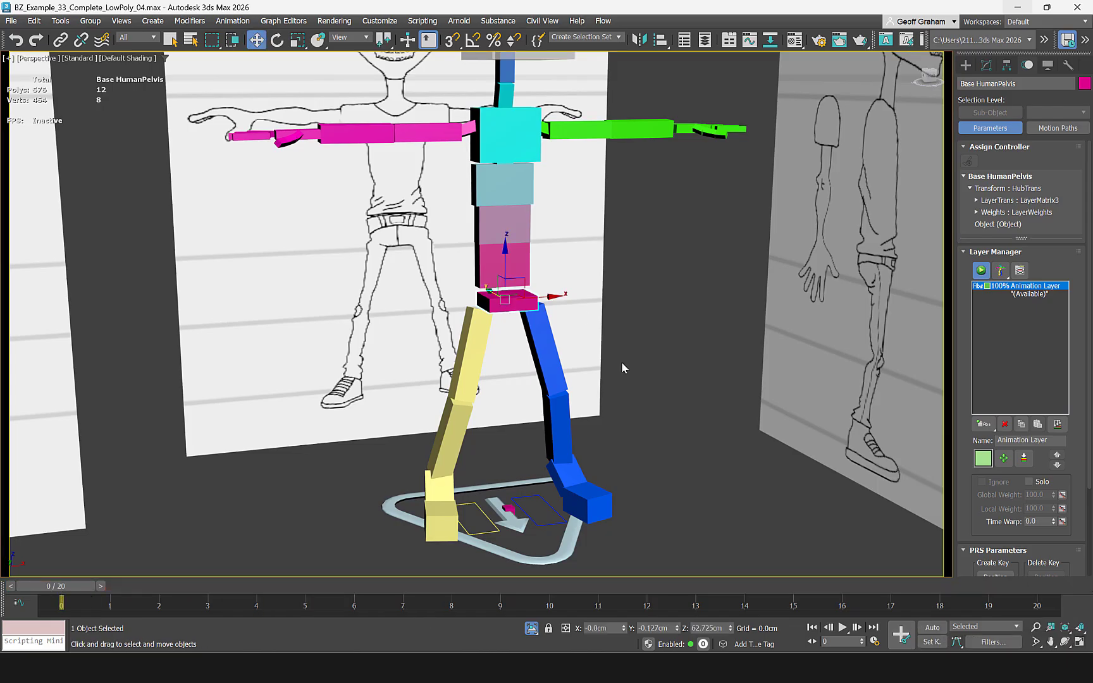
pyautogui.click(662, 384)
pyautogui.click(509, 301)
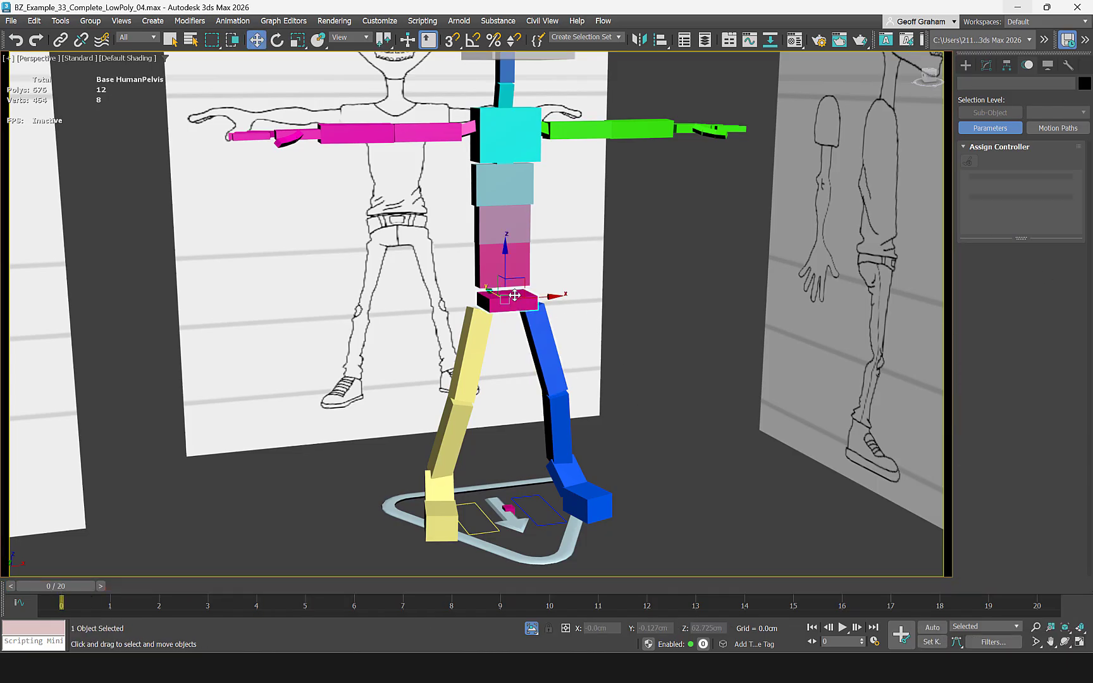
pyautogui.click(1002, 425)
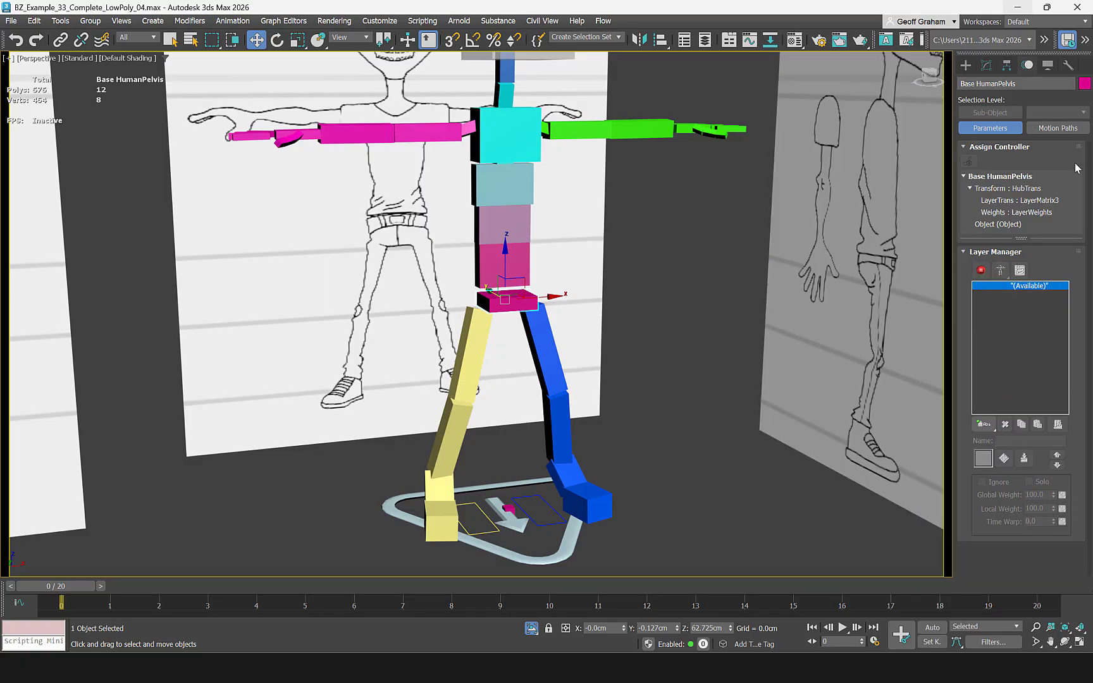
# Review the pelvis's Link Info inheritance options for animation mode, including Inherit Scale.
pyautogui.click(1007, 66)
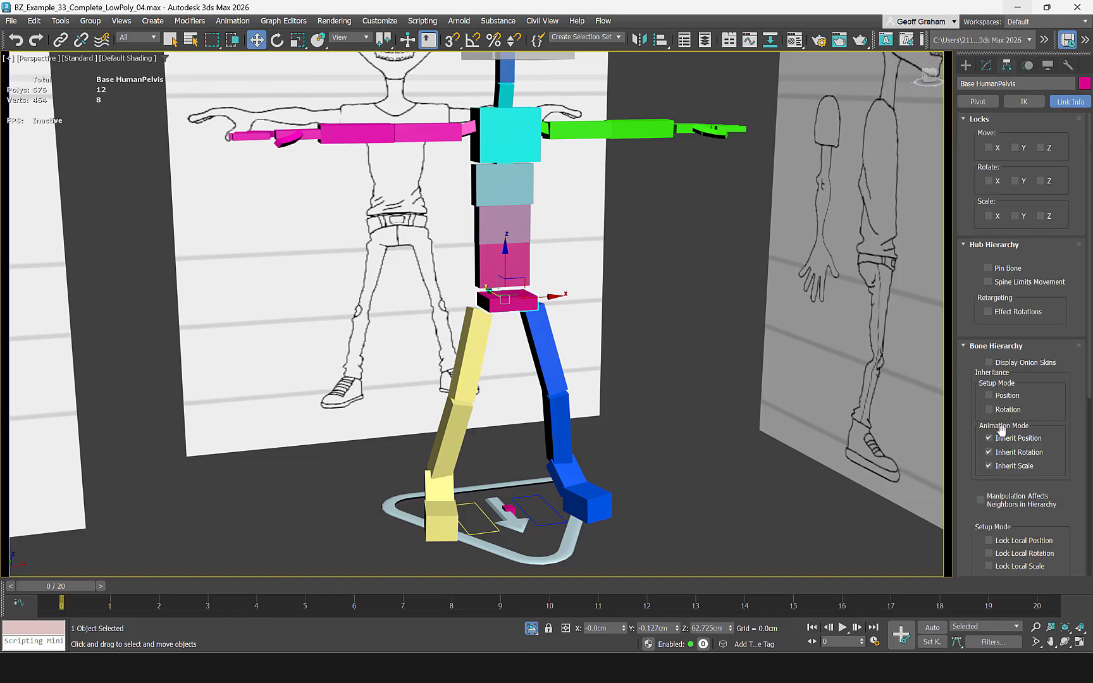
pyautogui.click(990, 465)
pyautogui.click(1006, 65)
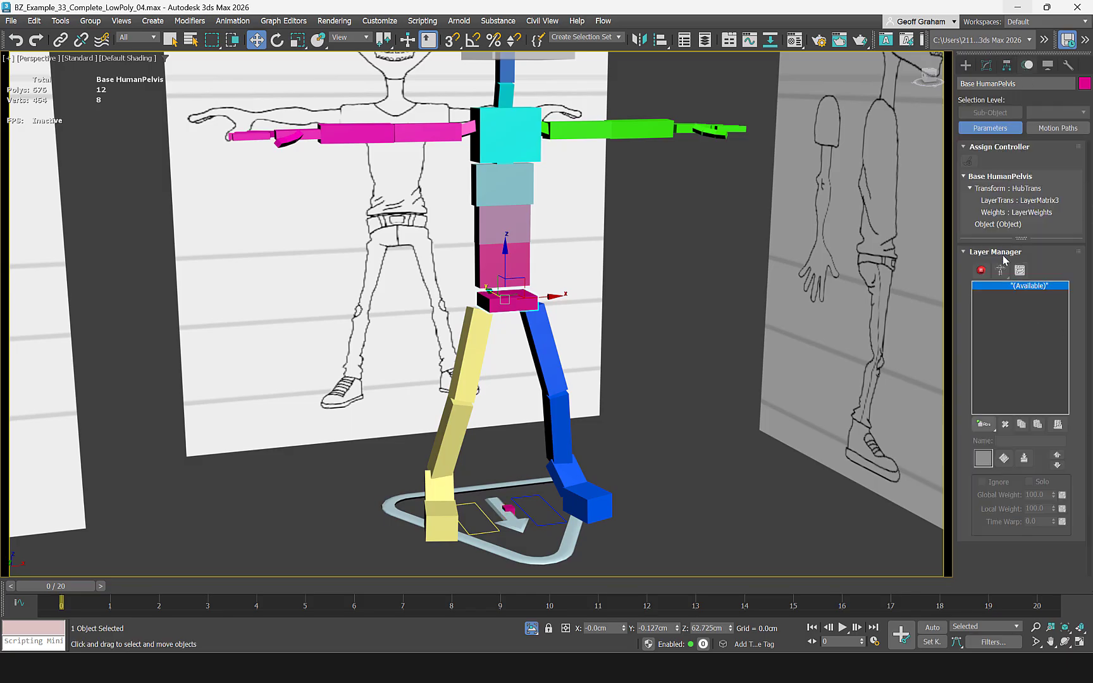
# Add a new animation layer to the rig, switch it to animation mode and turn on Auto Key.
pyautogui.moveTo(984, 424); pyautogui.dragTo(986, 448)
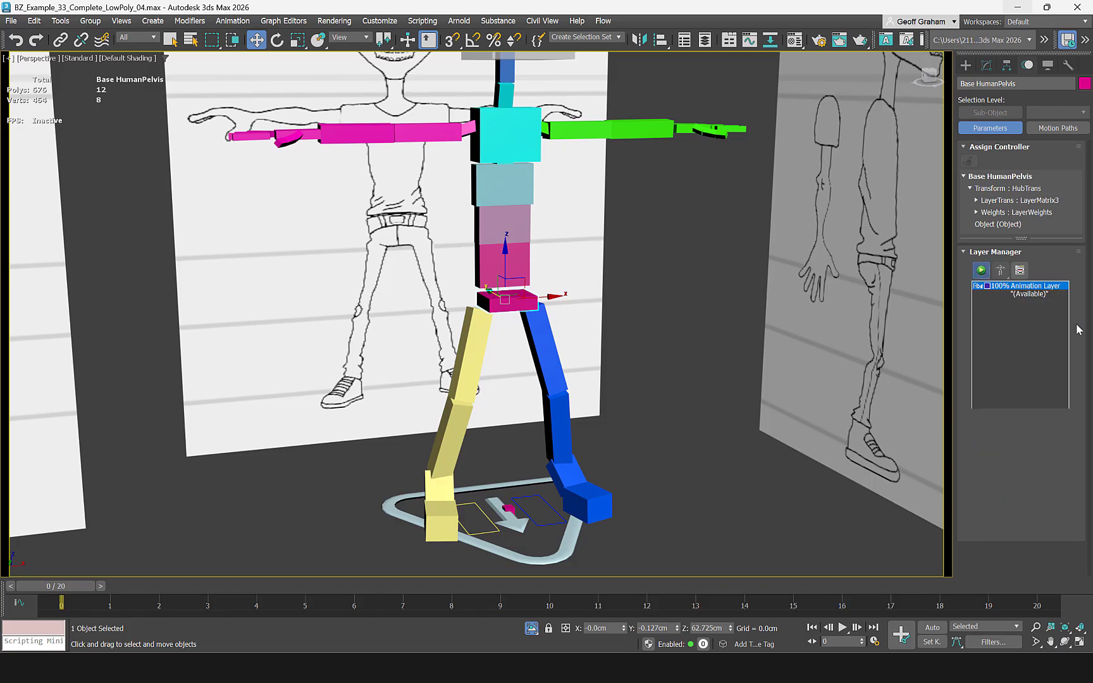
pyautogui.click(933, 627)
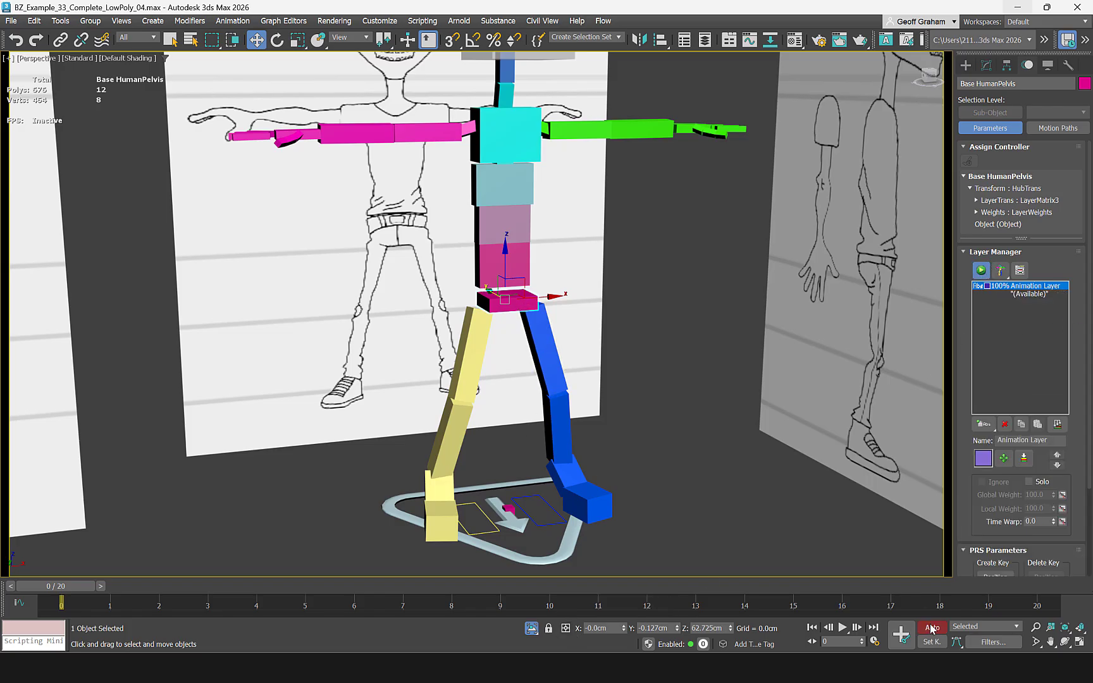
# Test moving the pelvis along Y to about -41 cm at frame 0, and undo the move.
pyautogui.moveTo(69, 583); pyautogui.dragTo(40, 587)
pyautogui.scroll(-3, 394, 403)
pyautogui.keyDown('alt'); pyautogui.moveTo(428, 411); pyautogui.dragTo(479, 398, button='middle'); pyautogui.keyUp('alt')
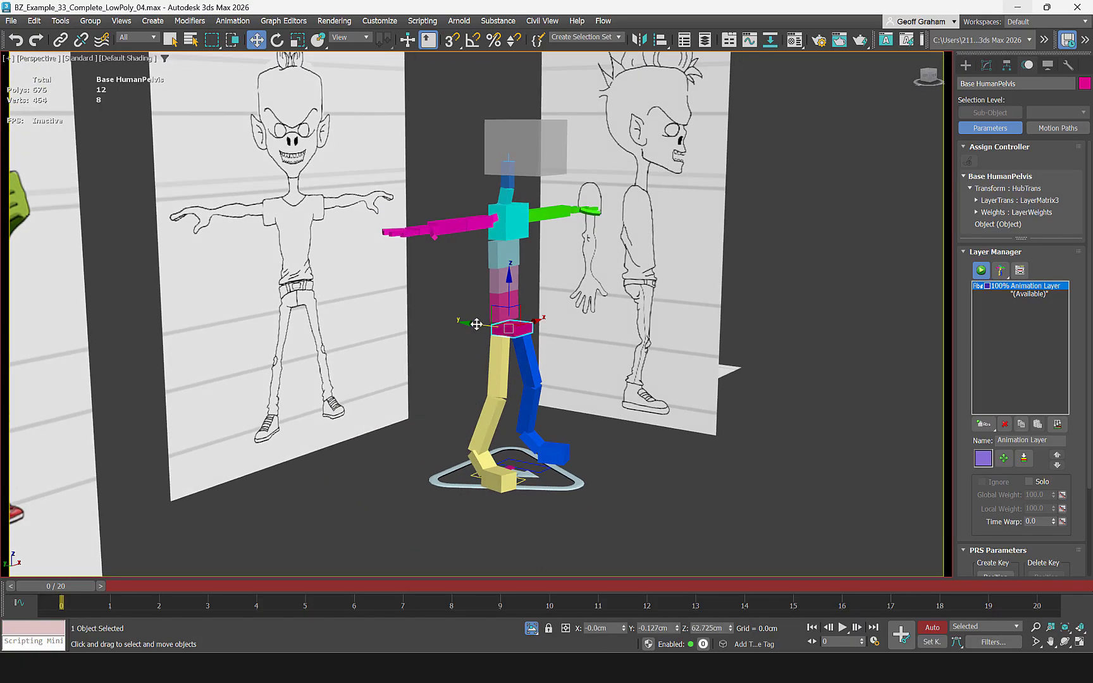
pyautogui.moveTo(476, 325); pyautogui.dragTo(563, 343)
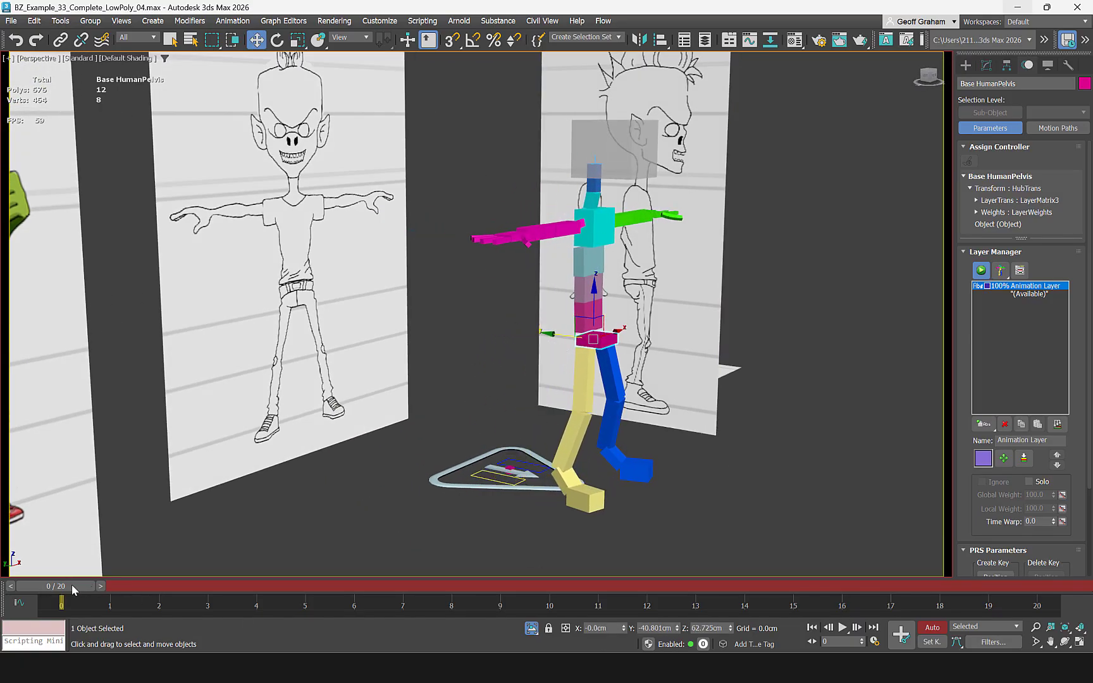
pyautogui.hotkey('ctrl', 'z')
# Set a key for the pelvis at frame 0 and move it forward along Y at frame 5.
pyautogui.click(902, 635)
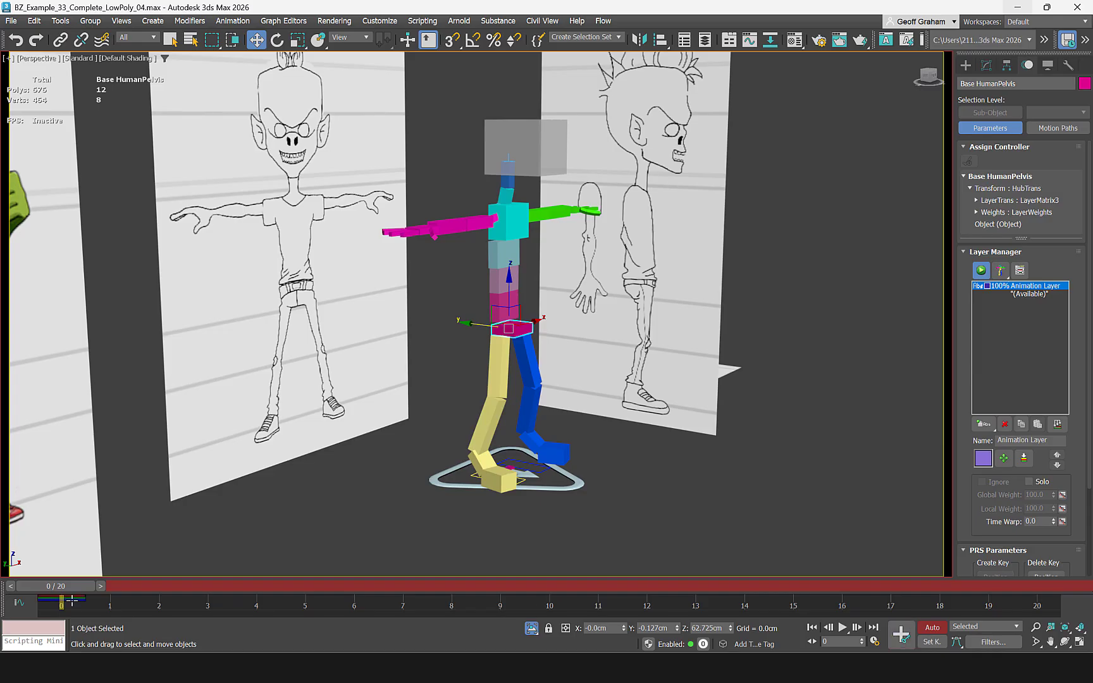
pyautogui.moveTo(72, 591); pyautogui.dragTo(317, 588)
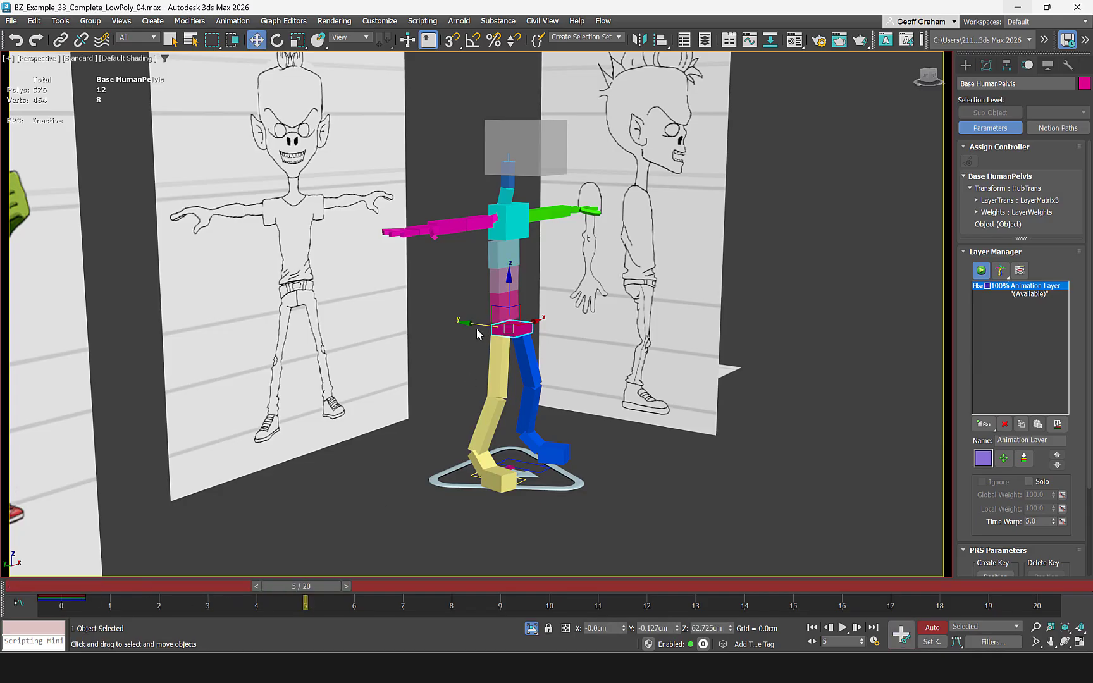
pyautogui.moveTo(477, 334); pyautogui.dragTo(589, 347)
pyautogui.moveTo(309, 592)
pyautogui.mouseDown()
pyautogui.moveTo(219, 598)
pyautogui.moveTo(313, 607)
pyautogui.mouseUp()
# Select the Root bone, test moving it backward along Y at frame 5 and return to frame 0.
pyautogui.click(510, 470)
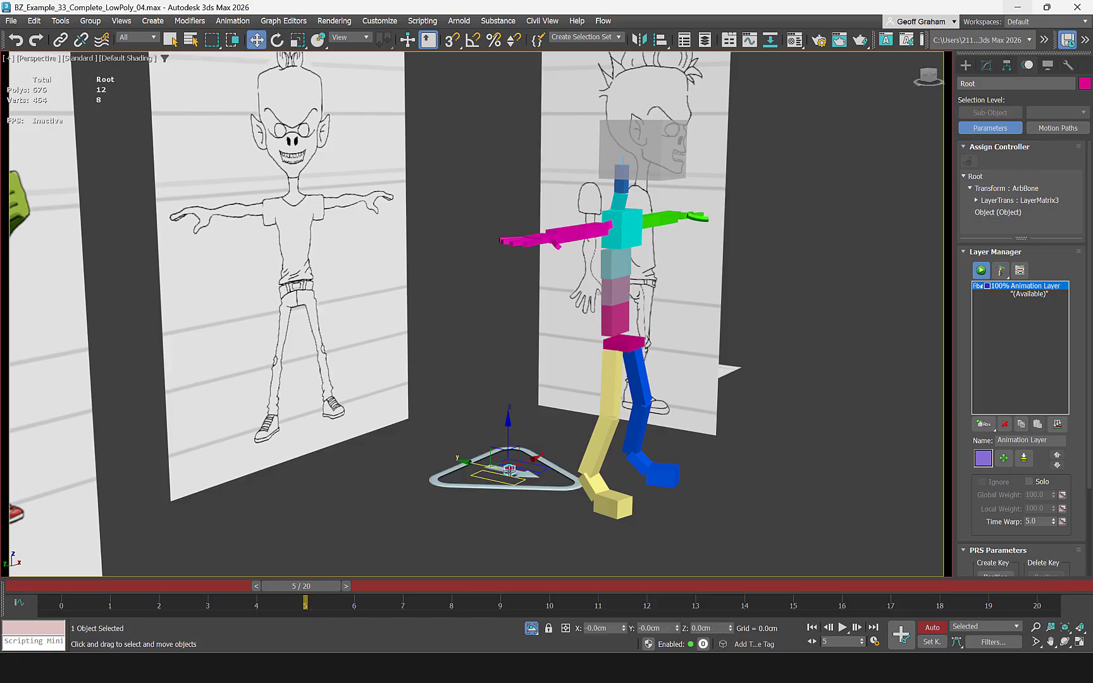
pyautogui.moveTo(483, 465); pyautogui.dragTo(379, 451)
pyautogui.moveTo(320, 583); pyautogui.dragTo(30, 562)
pyautogui.keyDown('alt'); pyautogui.moveTo(480, 423); pyautogui.dragTo(263, 562, button='middle'); pyautogui.keyUp('alt')
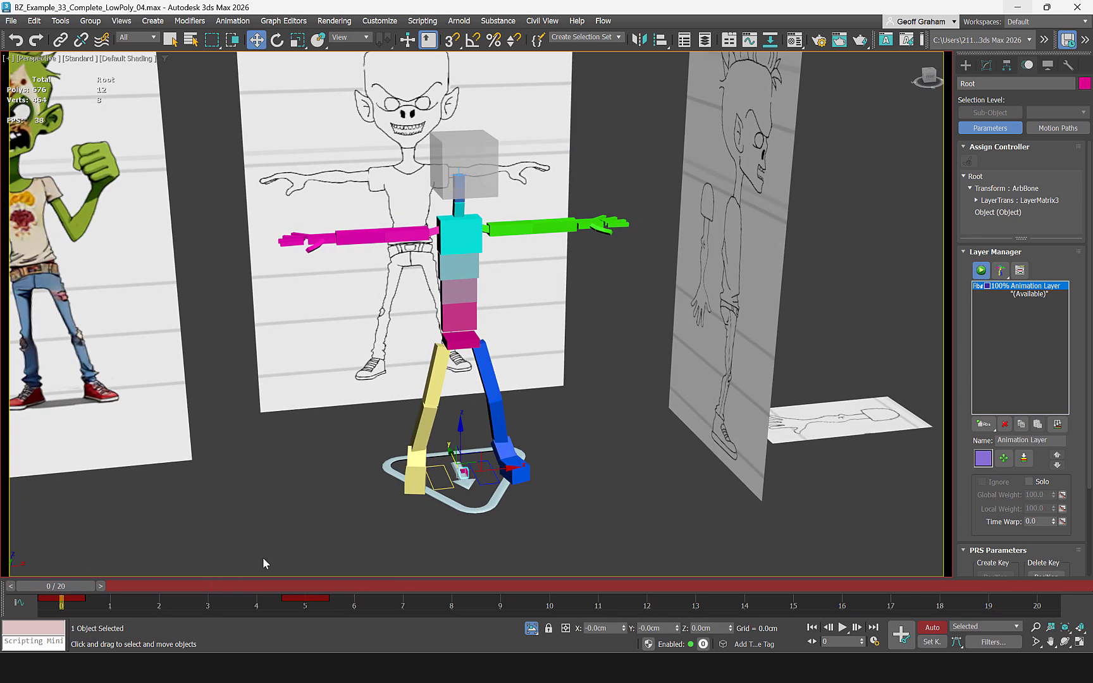
# Select the Root bone's keys at frames 0 and 5, and remove the test animation by deleting the animation layer.
pyautogui.moveTo(346, 615); pyautogui.dragTo(53, 596)
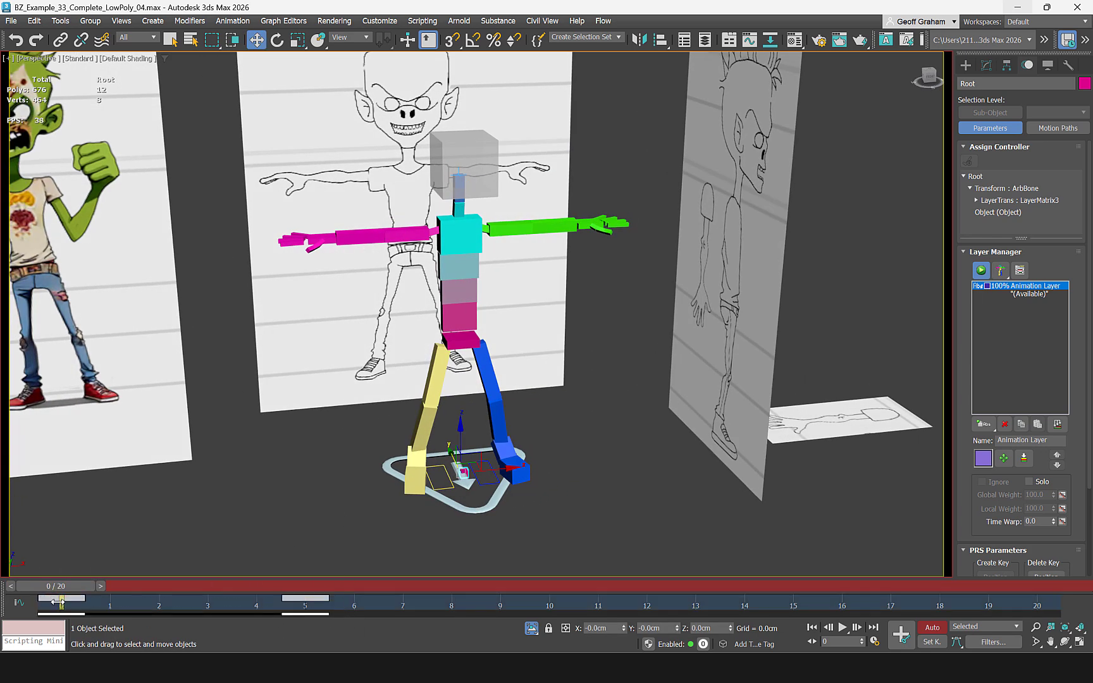
pyautogui.rightClick(57, 599)
pyautogui.moveTo(111, 516)
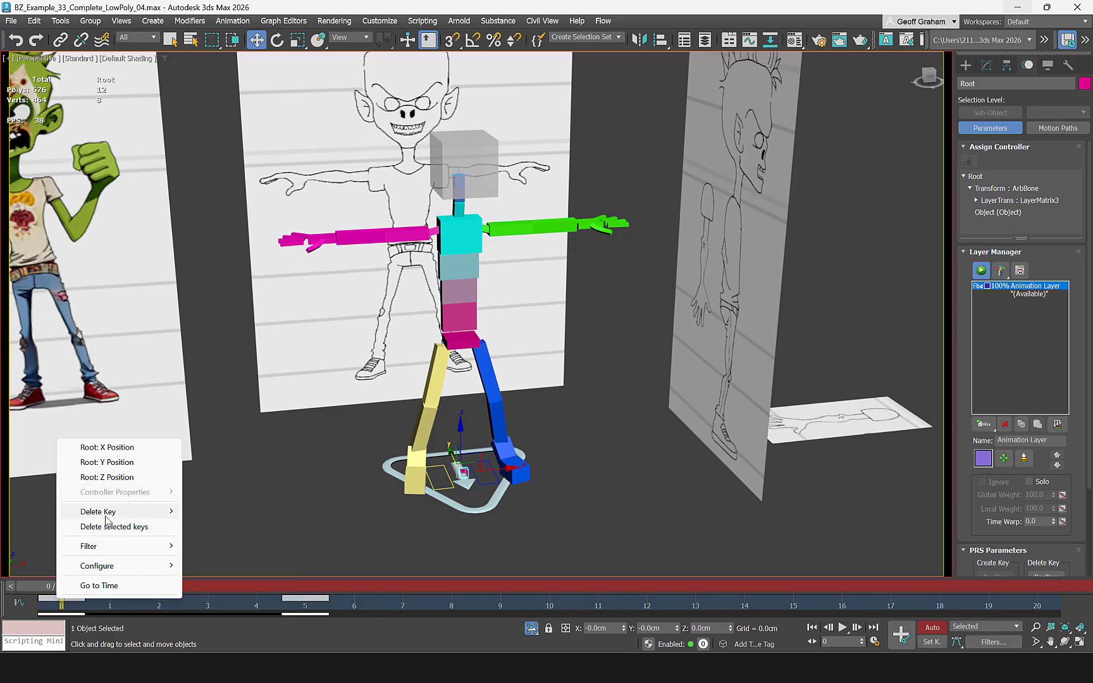
pyautogui.click(1005, 425)
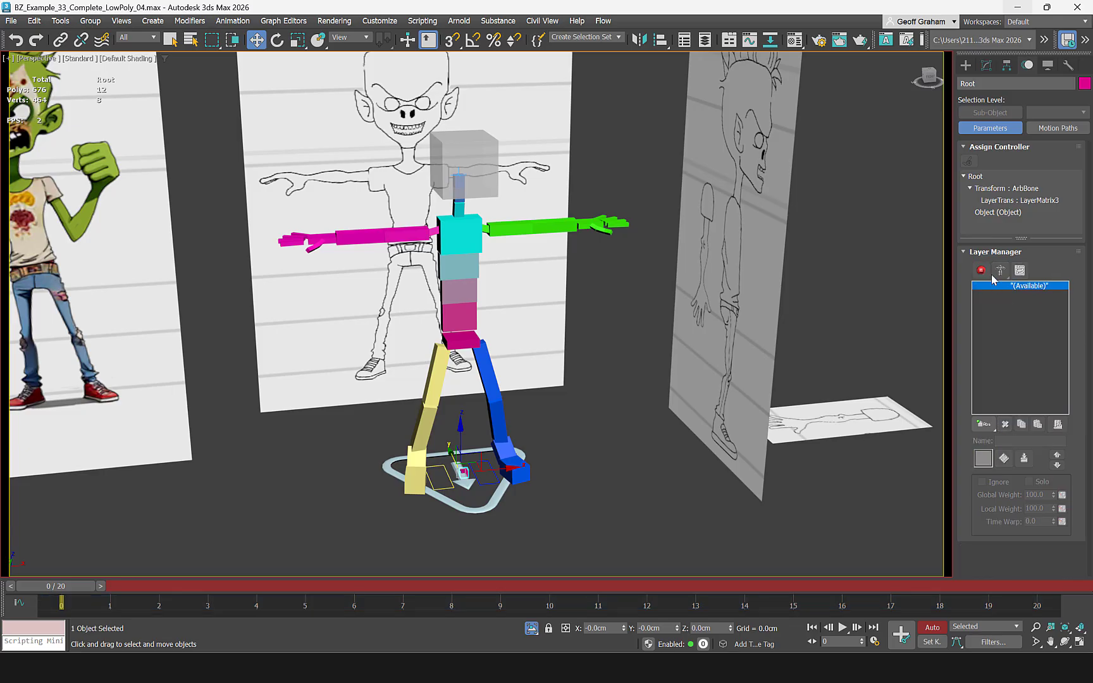
pyautogui.scroll(1, 554, 380)
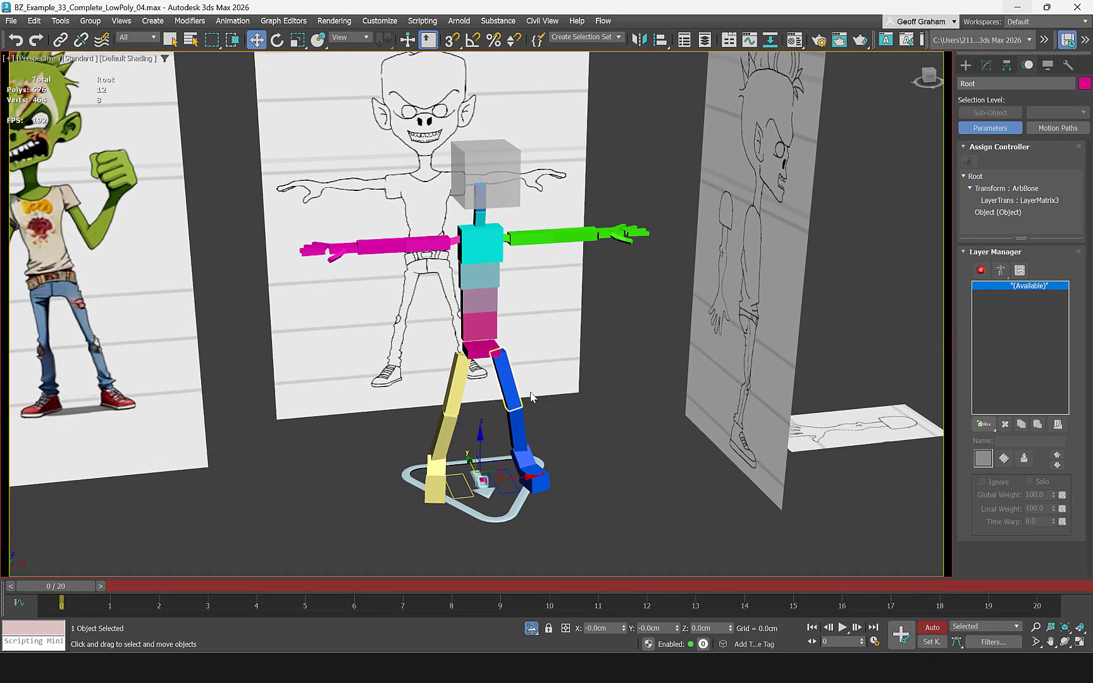
pyautogui.scroll(1, 534, 379)
pyautogui.keyDown('alt'); pyautogui.moveTo(537, 382); pyautogui.dragTo(552, 408, button='middle'); pyautogui.keyUp('alt')
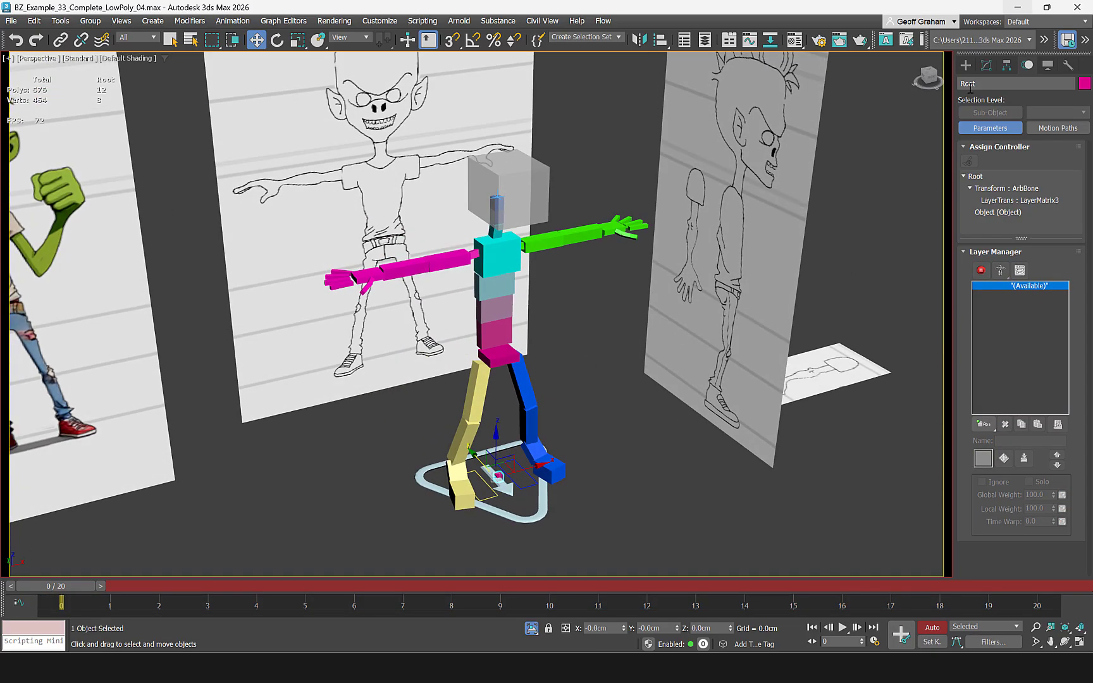
pyautogui.click(967, 66)
pyautogui.keyDown('alt'); pyautogui.moveTo(474, 399); pyautogui.dragTo(485, 441, button='middle'); pyautogui.keyUp('alt')
pyautogui.scroll(-3, 559, 403)
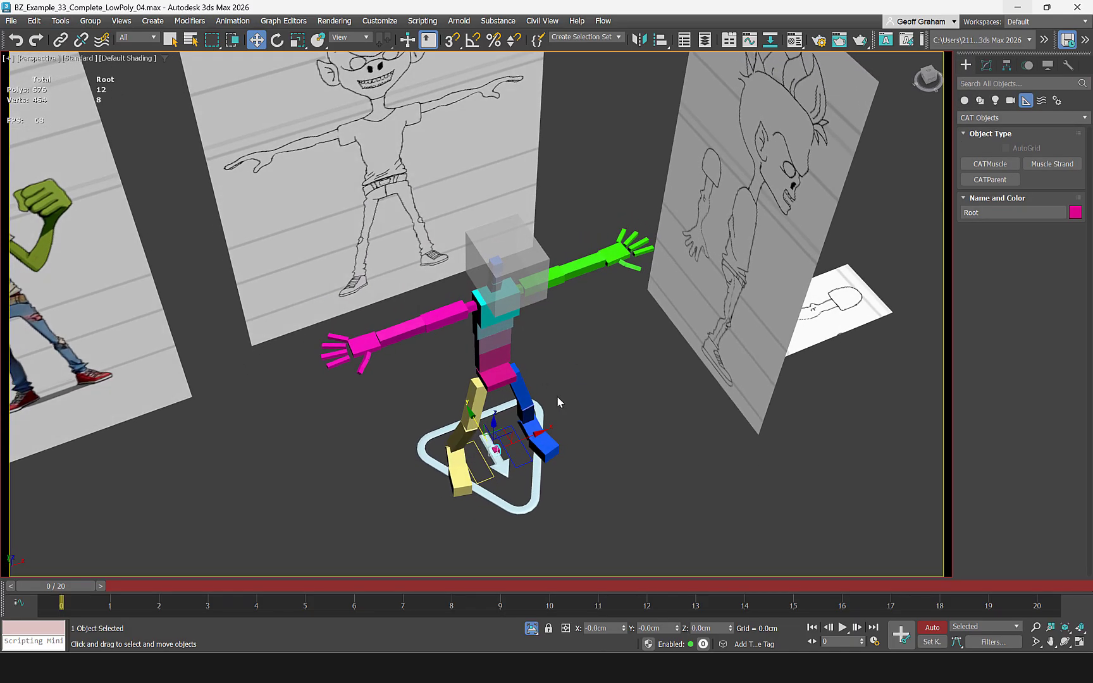
pyautogui.keyDown('alt'); pyautogui.moveTo(573, 420); pyautogui.dragTo(629, 500, button='middle'); pyautogui.keyUp('alt')
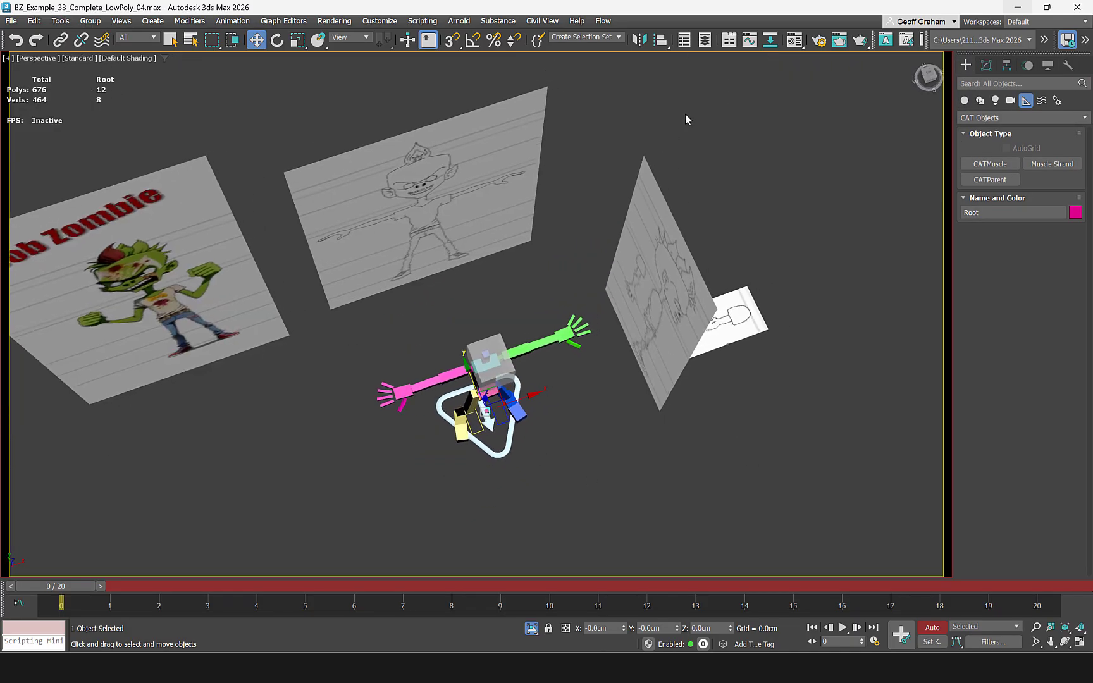
pyautogui.keyDown('alt'); pyautogui.moveTo(512, 284); pyautogui.dragTo(492, 266, button='middle'); pyautogui.keyUp('alt')
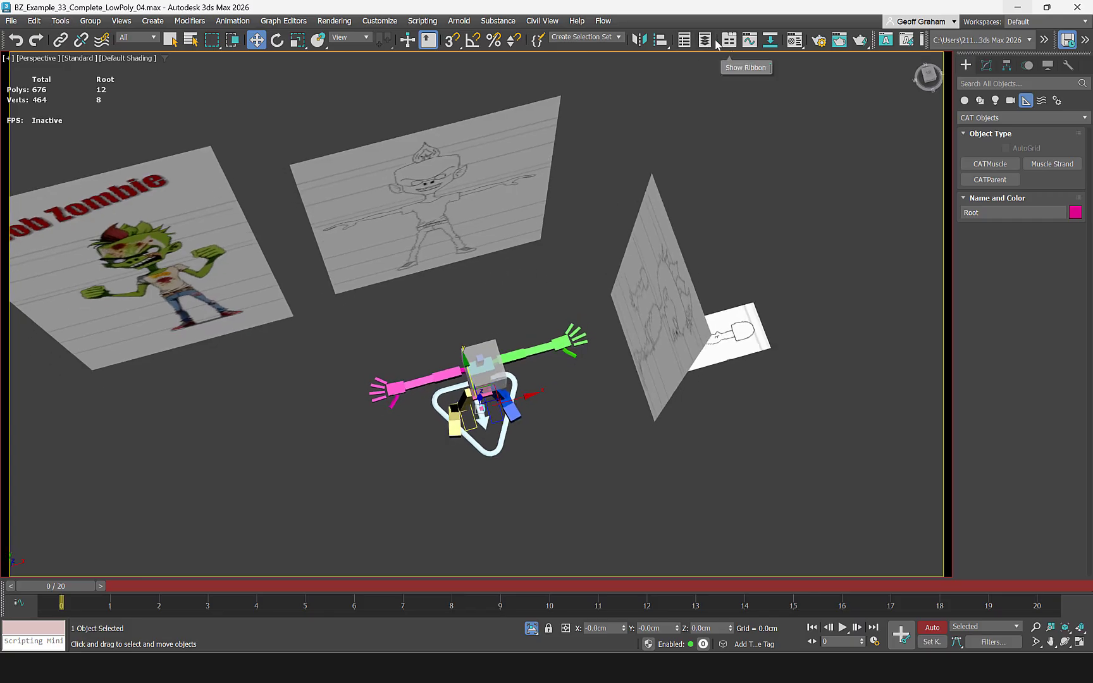
# Unhide the Bob_Zombie_Mesh layer in the Layer Explorer and turn off Auto Key.
pyautogui.click(705, 40)
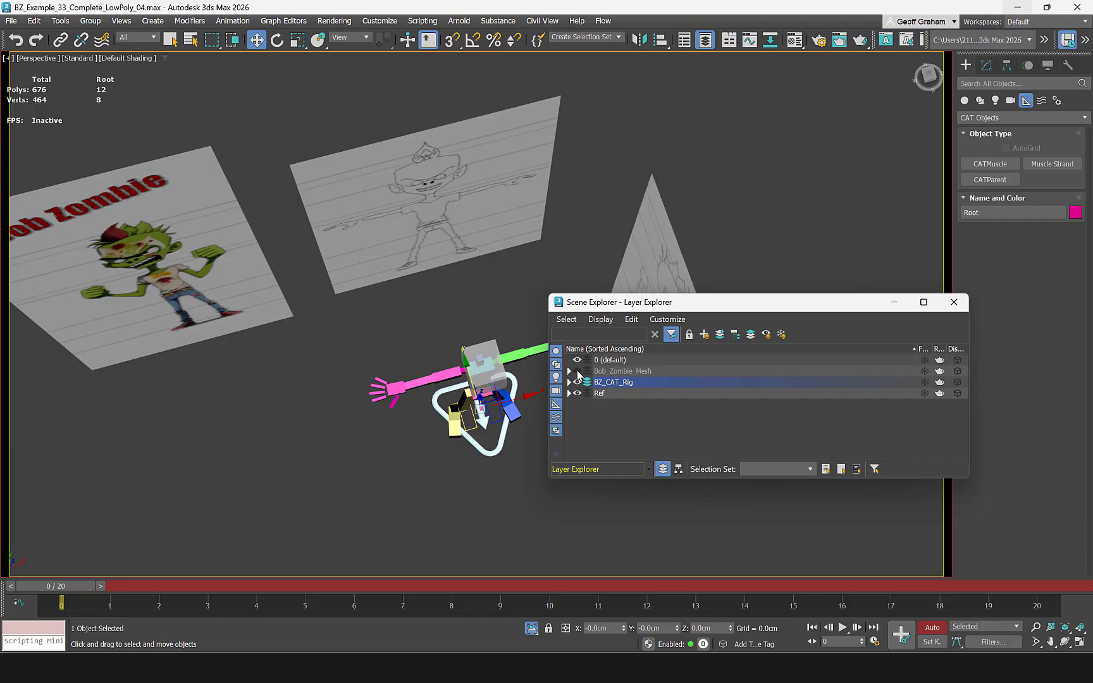
pyautogui.click(577, 371)
pyautogui.click(954, 302)
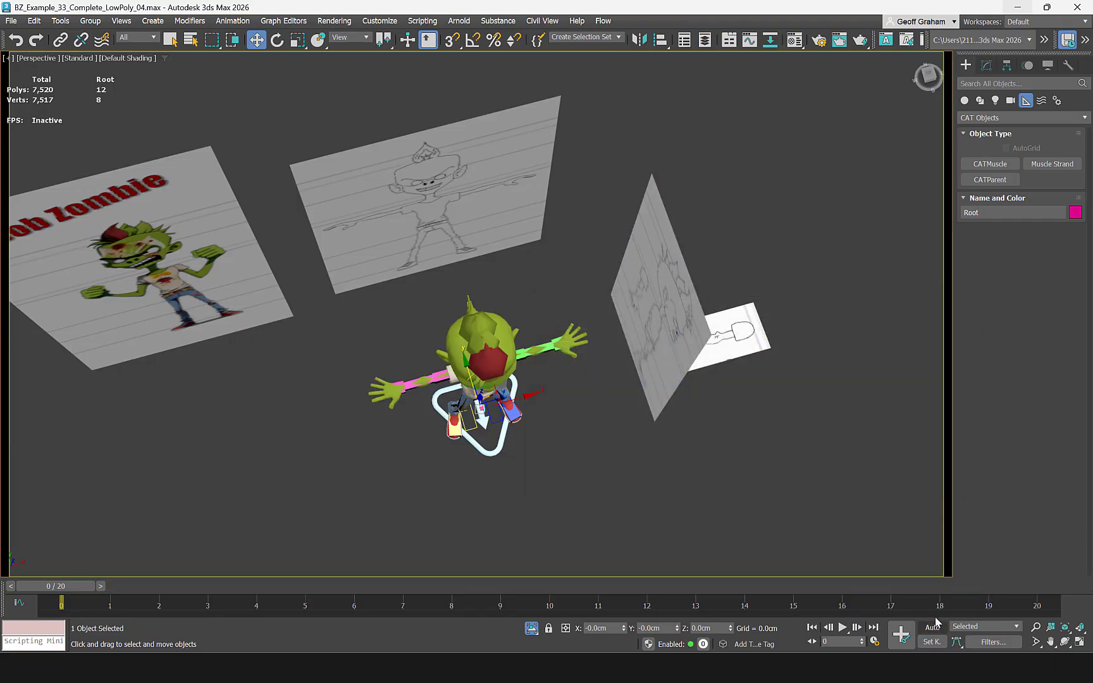
# Select the zombie mesh together with its CAT rig.
pyautogui.moveTo(582, 457)
pyautogui.keyDown('alt'); pyautogui.mouseDown(button='middle')
pyautogui.moveTo(563, 449)
pyautogui.moveTo(570, 459)
pyautogui.mouseUp(button='middle'); pyautogui.keyUp('alt')
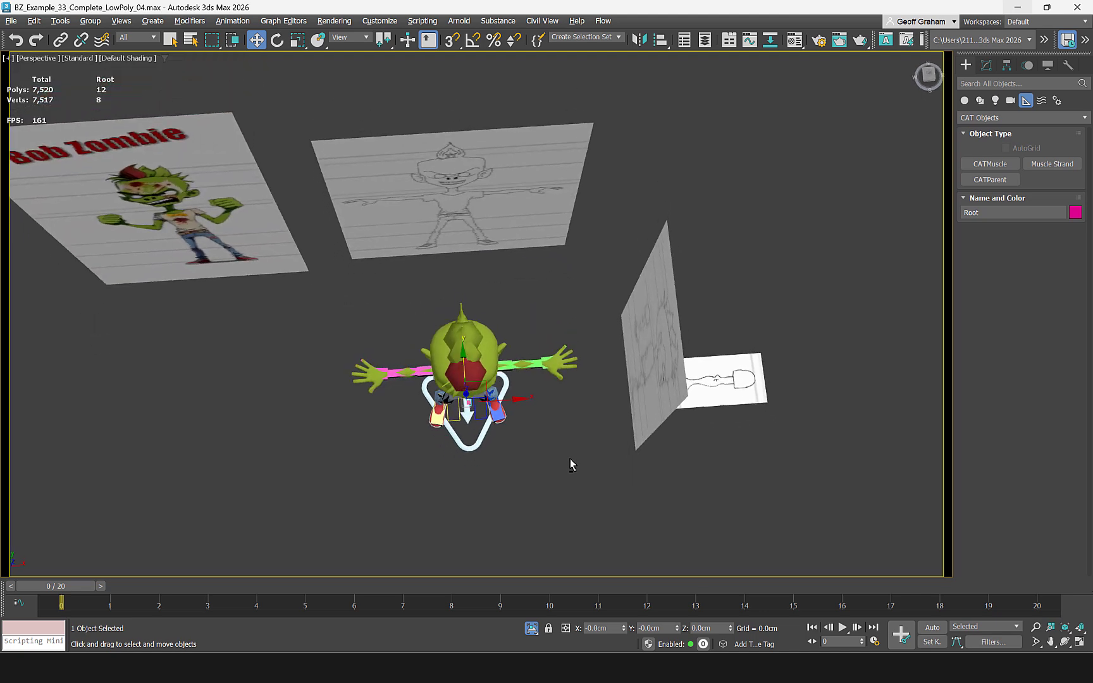
pyautogui.moveTo(609, 471); pyautogui.dragTo(587, 480)
pyautogui.keyDown('alt'); pyautogui.moveTo(587, 481); pyautogui.dragTo(567, 459, button='middle'); pyautogui.keyUp('alt')
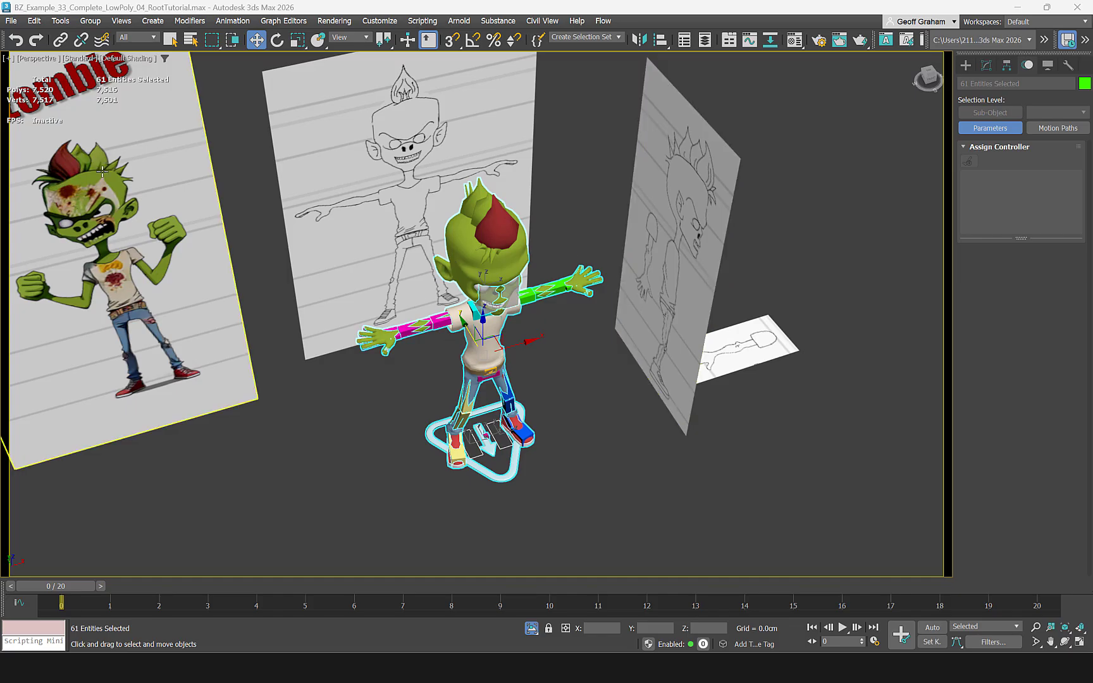
# Export only the selected rig and mesh to the Desktop as an FBX named BZ_Example_33_Complete_LowPoly_05_RootTutorial.
pyautogui.click(11, 21)
pyautogui.moveTo(57, 227)
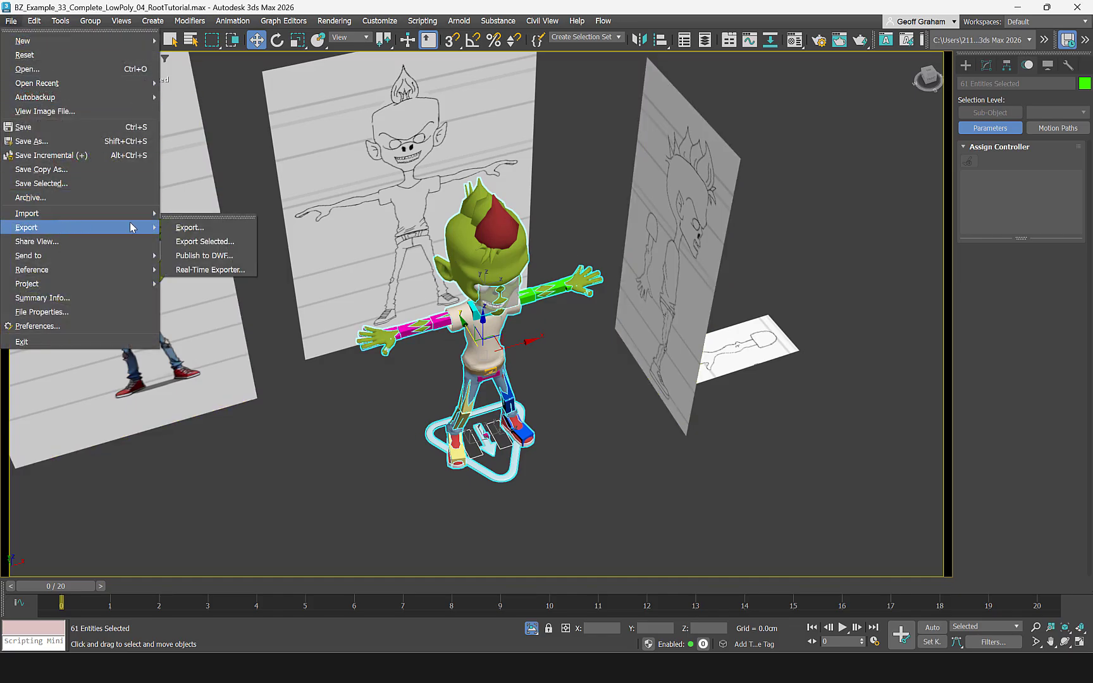
pyautogui.click(204, 242)
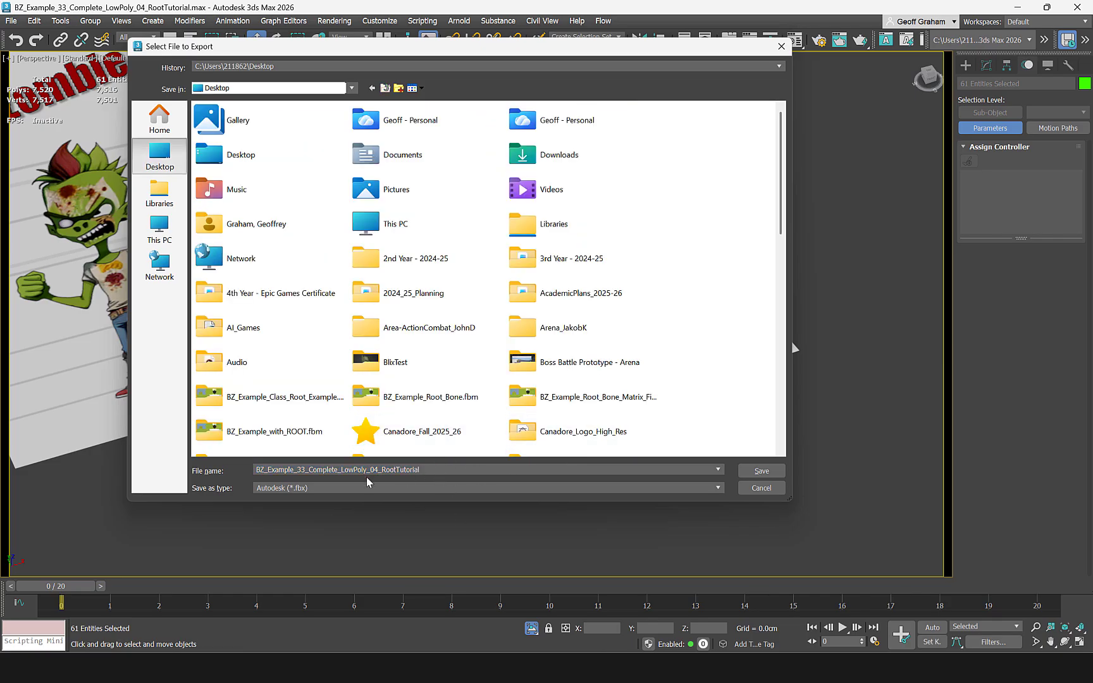
pyautogui.press('BackSpace')
pyautogui.write('5')
pyautogui.click(760, 472)
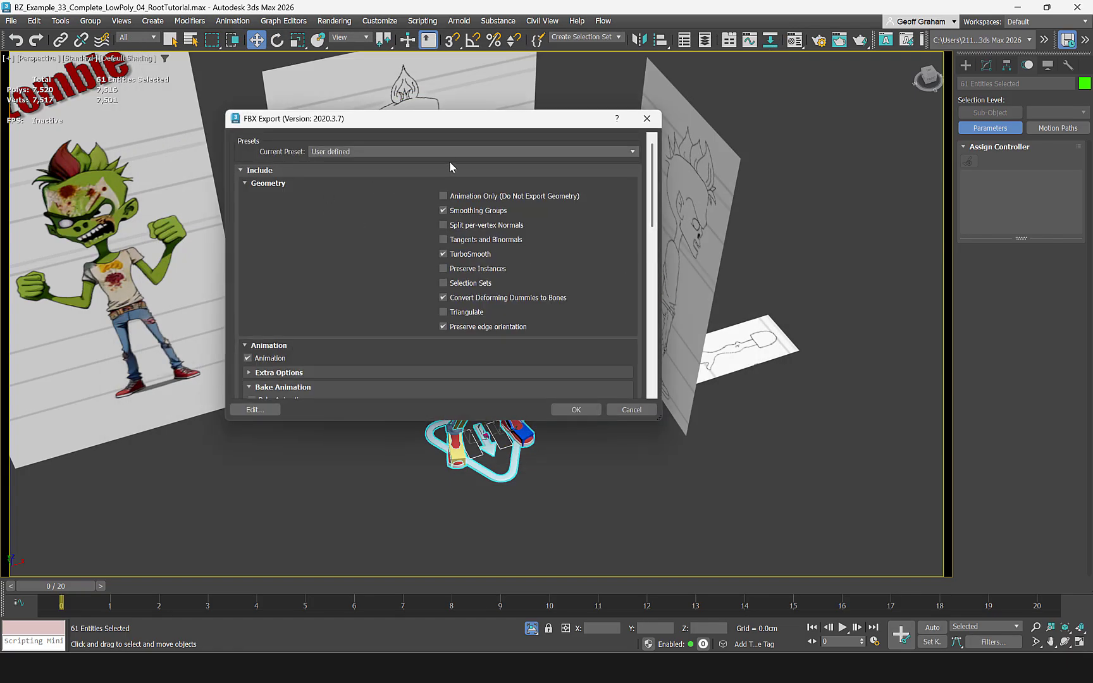
# Check the FBX animation, deformation, media, unit and file format options, and run the export with the existing settings.
pyautogui.scroll(-2, 653, 185)
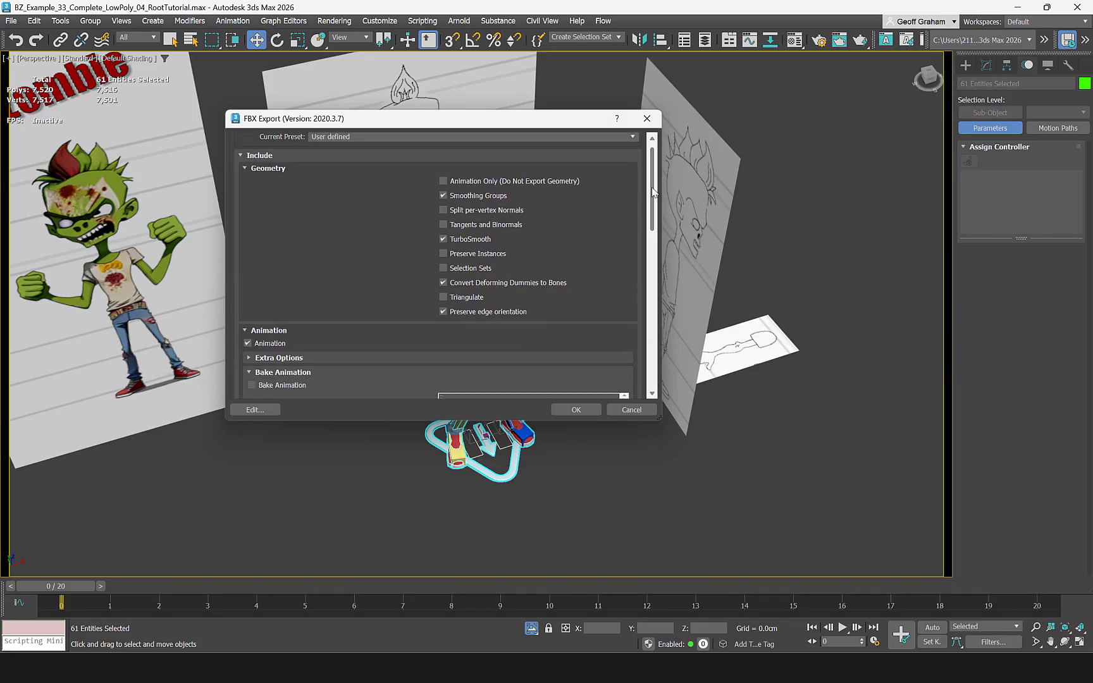
pyautogui.scroll(-5, 657, 213)
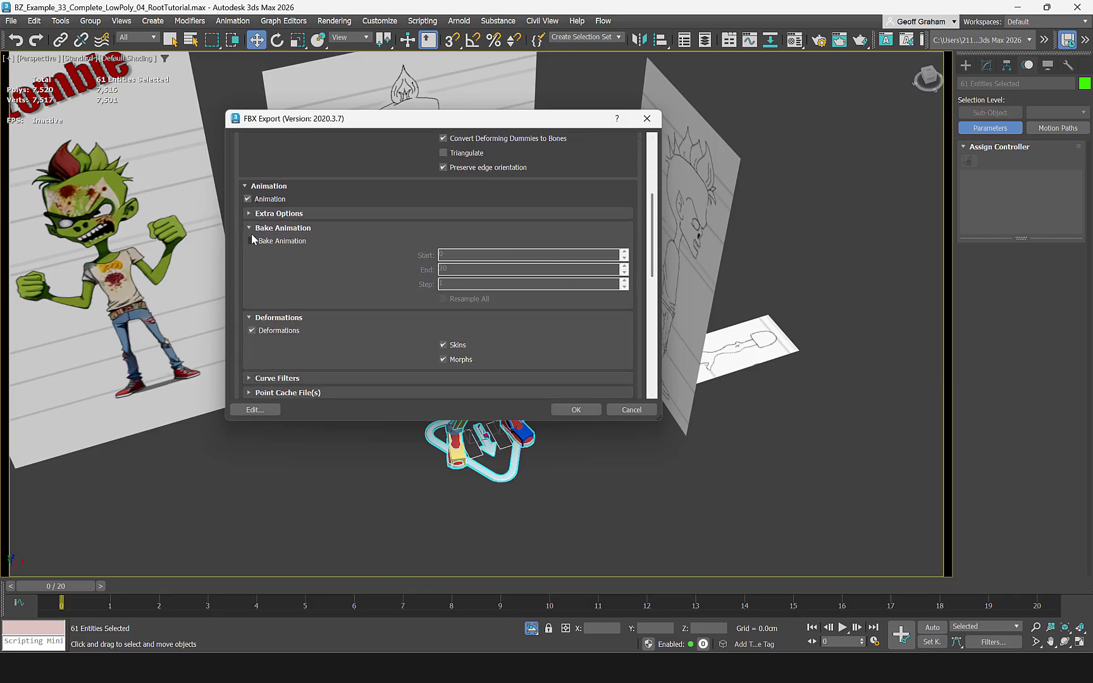
pyautogui.scroll(-3, 652, 218)
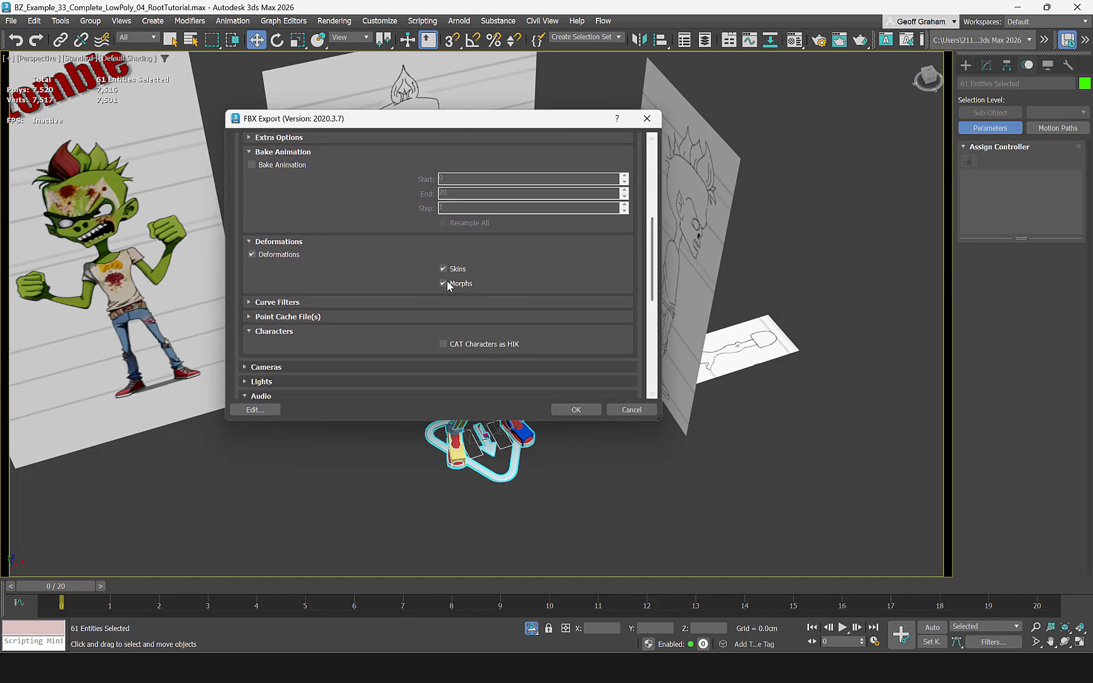
pyautogui.moveTo(651, 282); pyautogui.dragTo(662, 374)
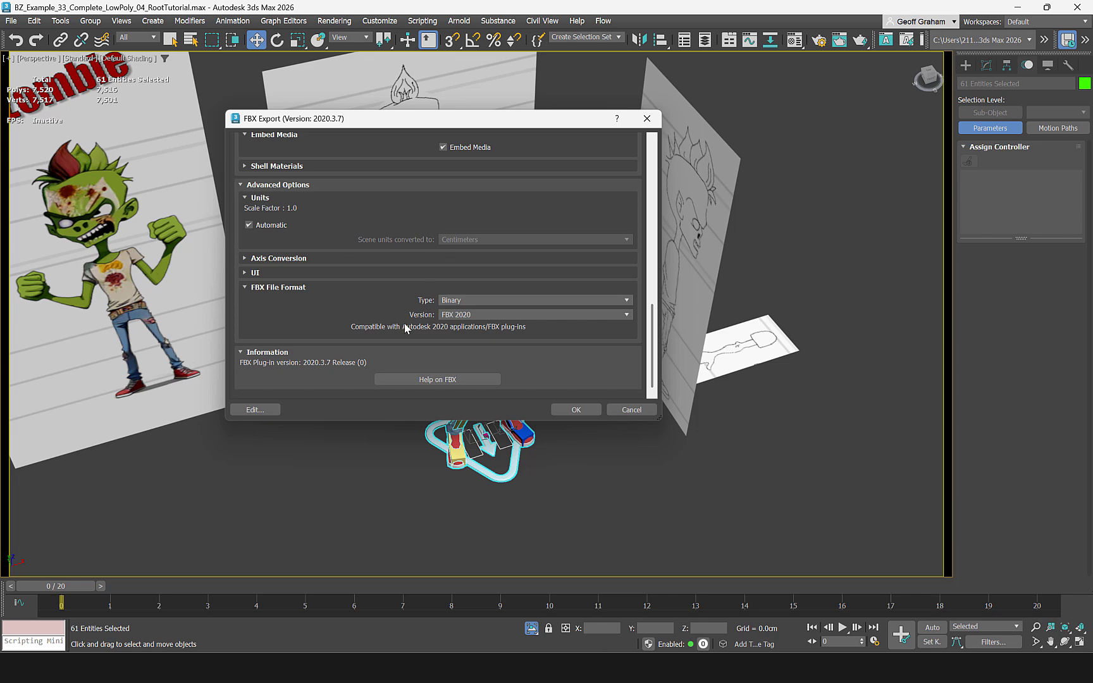
pyautogui.click(577, 410)
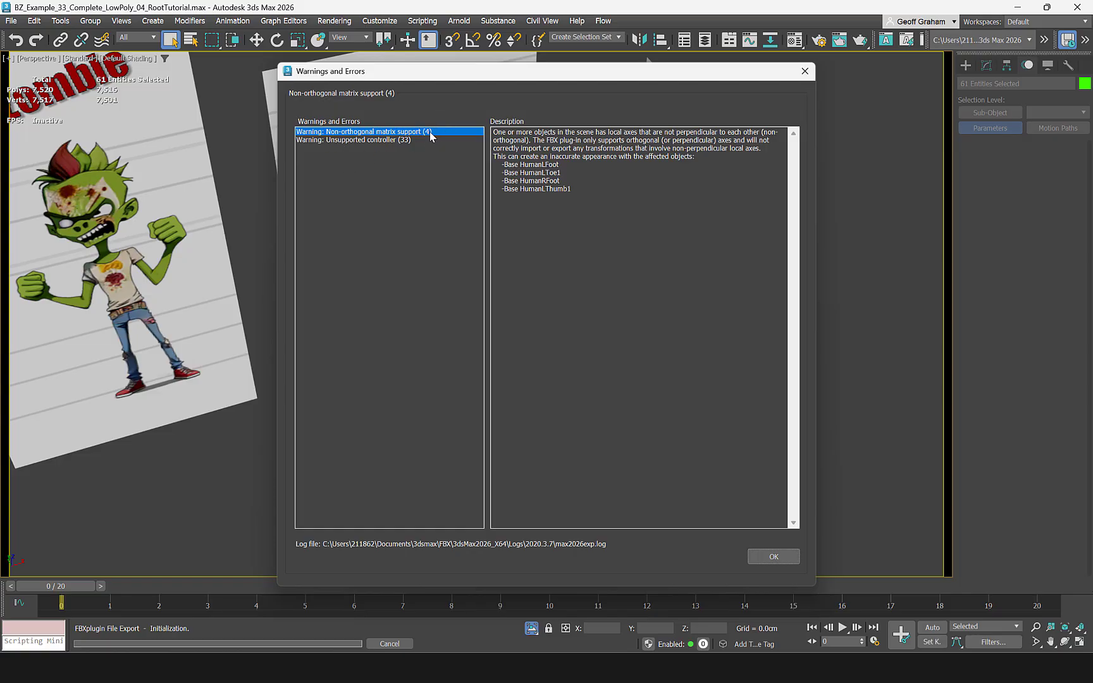
# Read the non-orthogonal matrix and unsupported controller warnings in the export report and close it.
pyautogui.moveTo(519, 77); pyautogui.dragTo(515, 78)
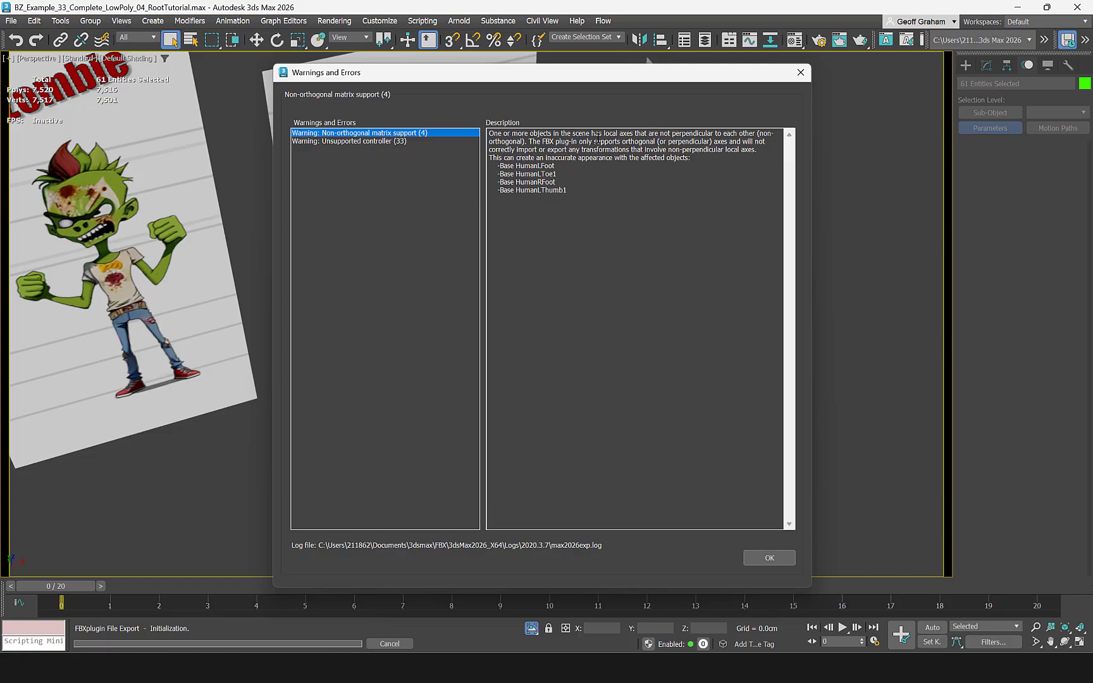
pyautogui.moveTo(591, 80); pyautogui.dragTo(601, 81)
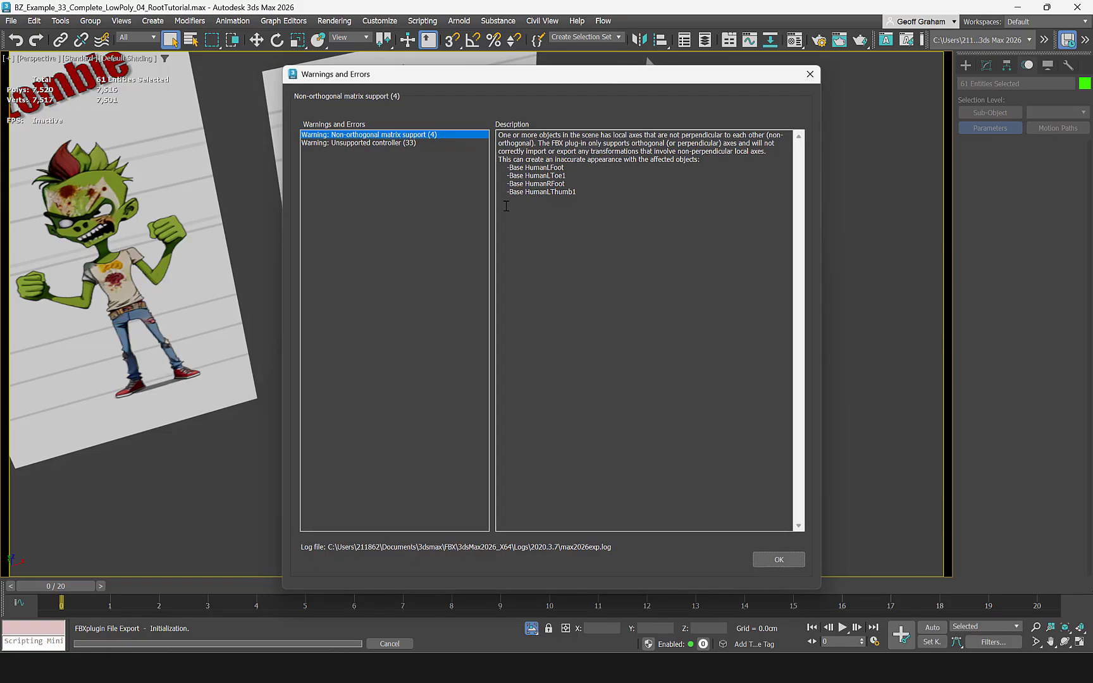
pyautogui.click(364, 143)
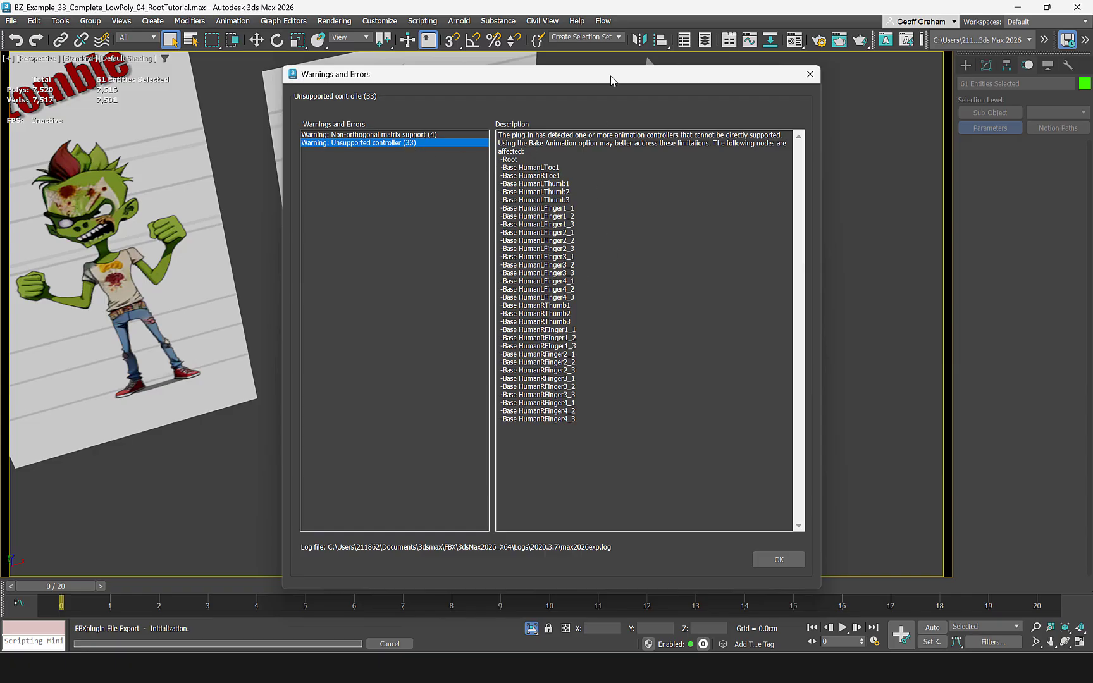
pyautogui.moveTo(612, 80); pyautogui.dragTo(603, 79)
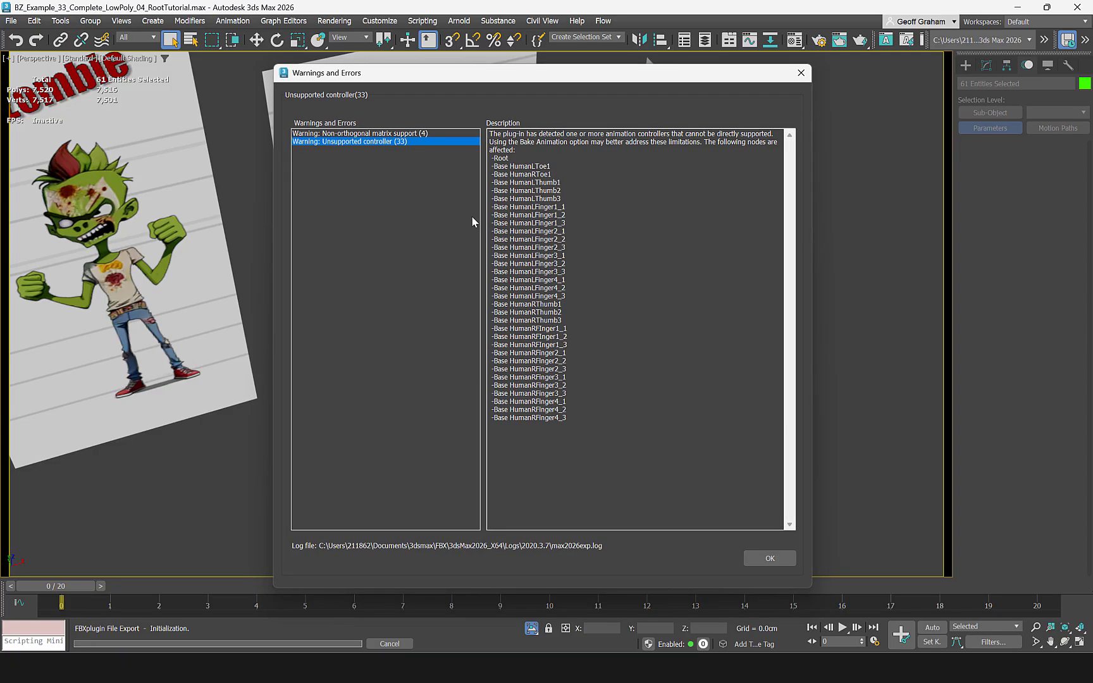
pyautogui.click(770, 559)
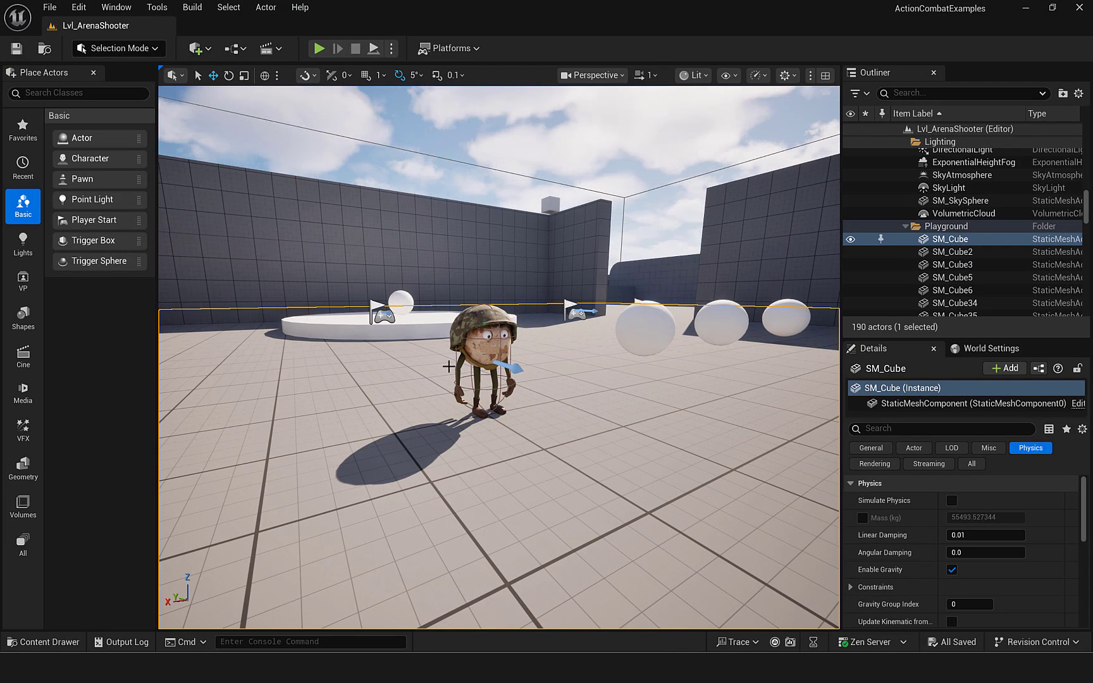
# Switch to Unreal Editor and examine the army ball character in the Lvl_ArenaShooter level from close up.
pyautogui.press('d')
pyautogui.moveTo(488, 419); pyautogui.dragTo(517, 327, button='right')
pyautogui.press('w')
pyautogui.press('a')
pyautogui.press('d')
pyautogui.moveTo(541, 417); pyautogui.dragTo(535, 385, button='right')
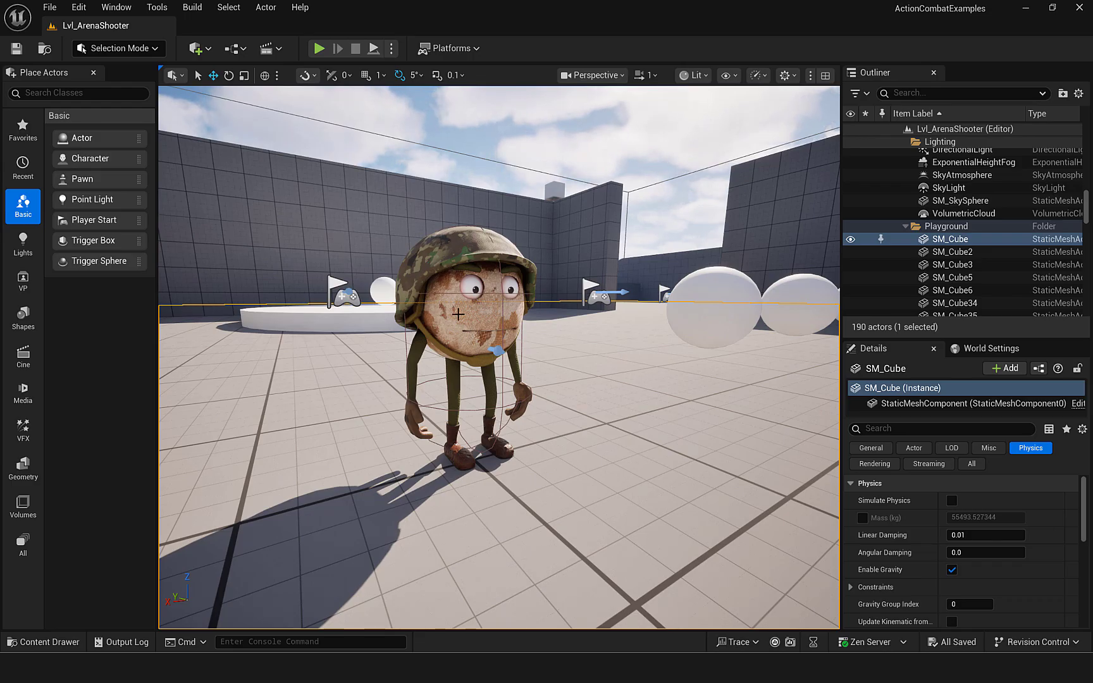
pyautogui.press('d')
pyautogui.moveTo(471, 367); pyautogui.dragTo(471, 367, button='right')
pyautogui.press('e')
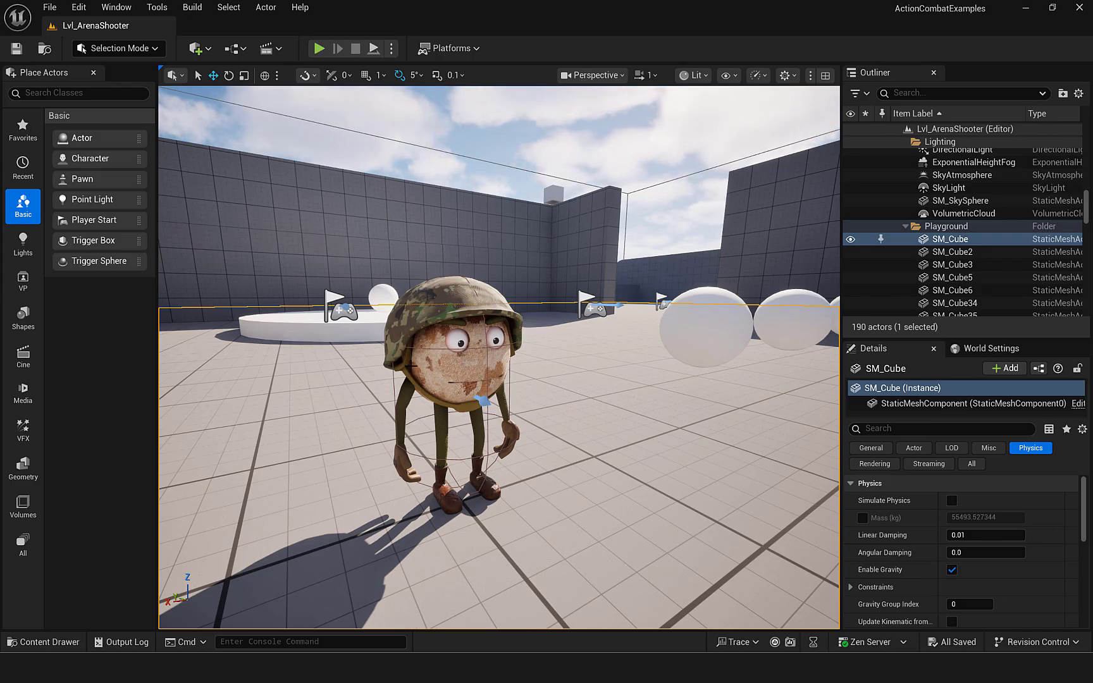
pyautogui.press('d')
pyautogui.moveTo(577, 376); pyautogui.dragTo(577, 376, button='right')
pyautogui.press('q')
# Show the project's content in an enlarged Content Drawer and go to the Characters folder.
pyautogui.hotkey('ctrl', 'space')
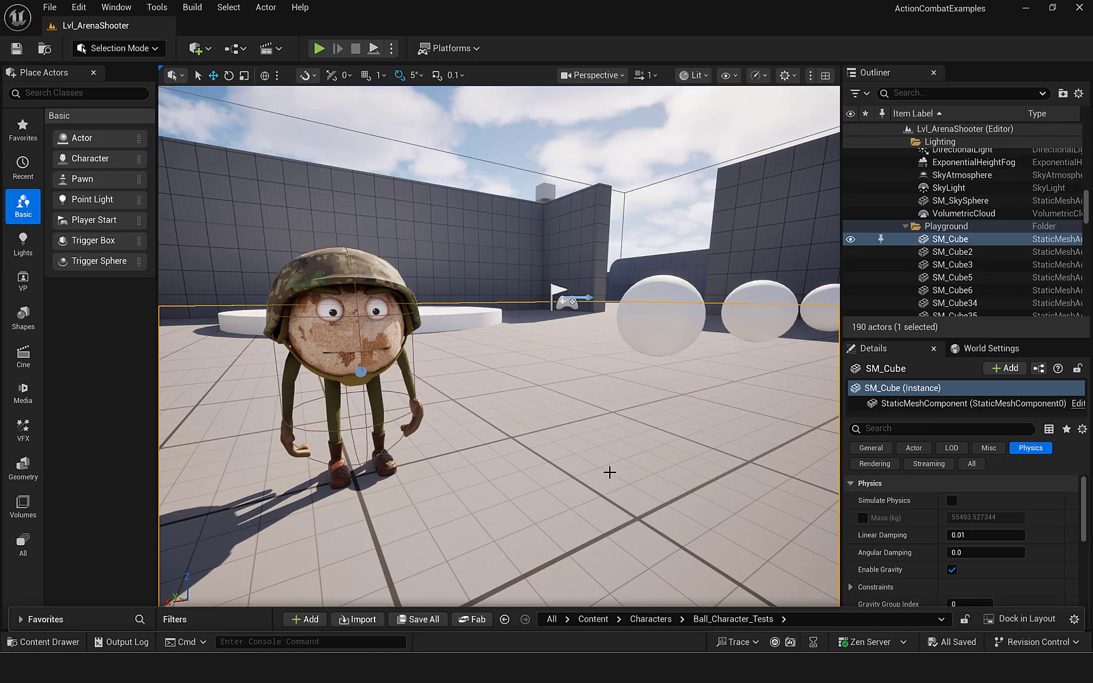
pyautogui.hotkey('ctrl', 'space')
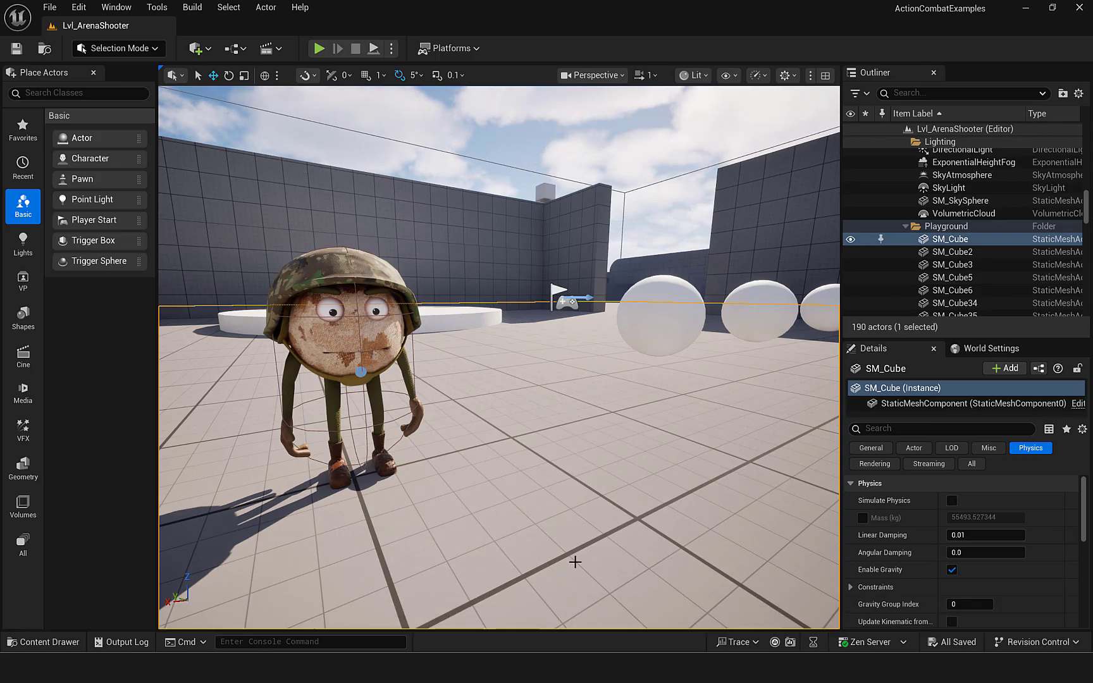
pyautogui.hotkey('ctrl', 'space')
pyautogui.moveTo(555, 608); pyautogui.dragTo(573, 305)
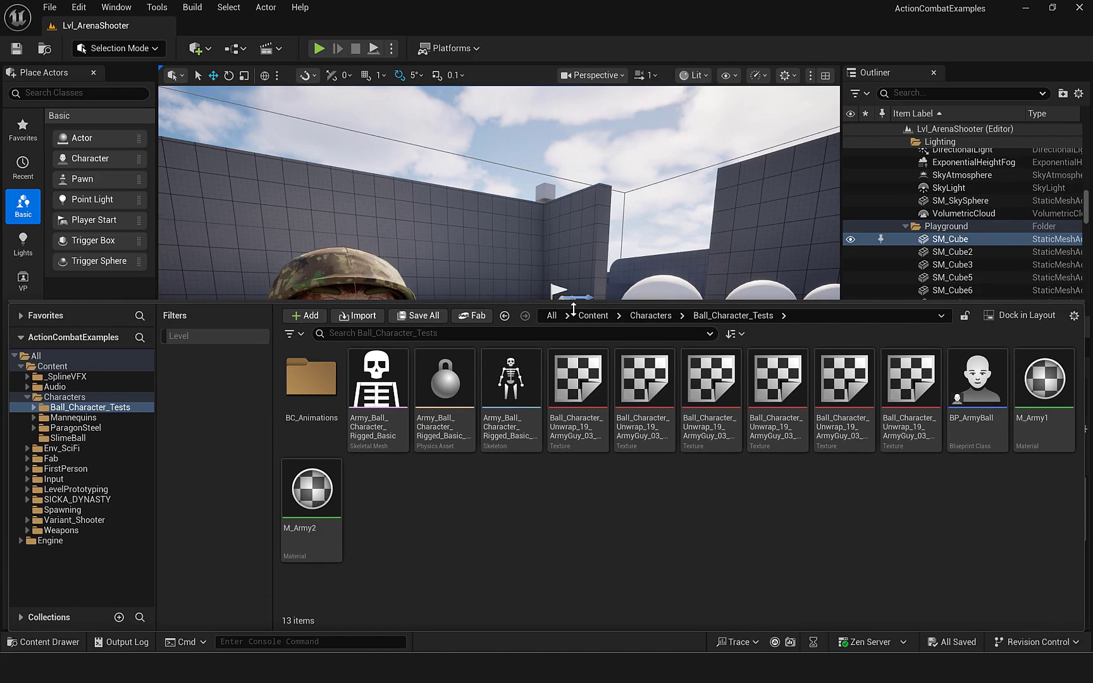
pyautogui.click(647, 321)
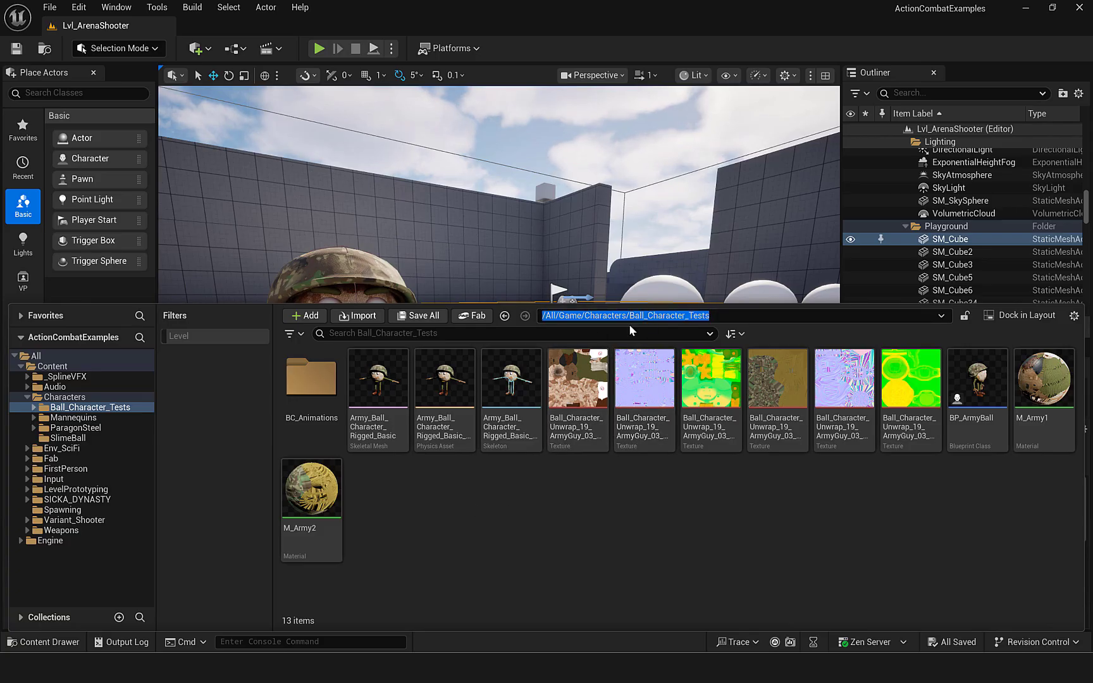
pyautogui.click(597, 560)
pyautogui.click(651, 316)
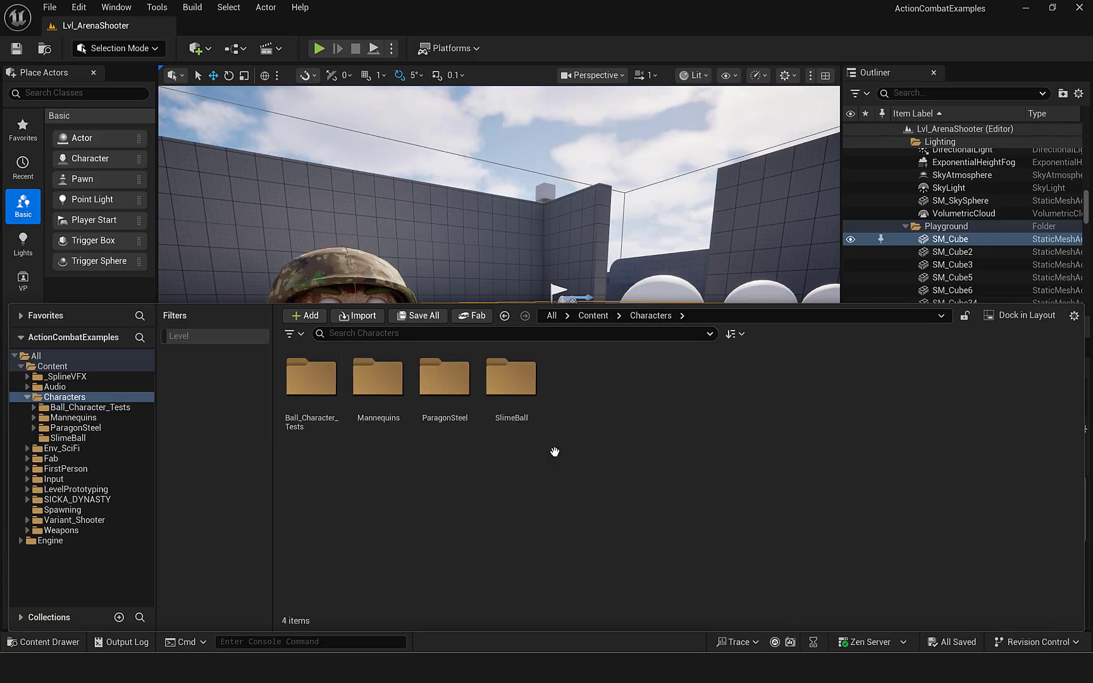
# Create a folder named BobZombie inside Characters and open it.
pyautogui.rightClick(627, 409)
pyautogui.moveTo(627, 409)
pyautogui.click(675, 244)
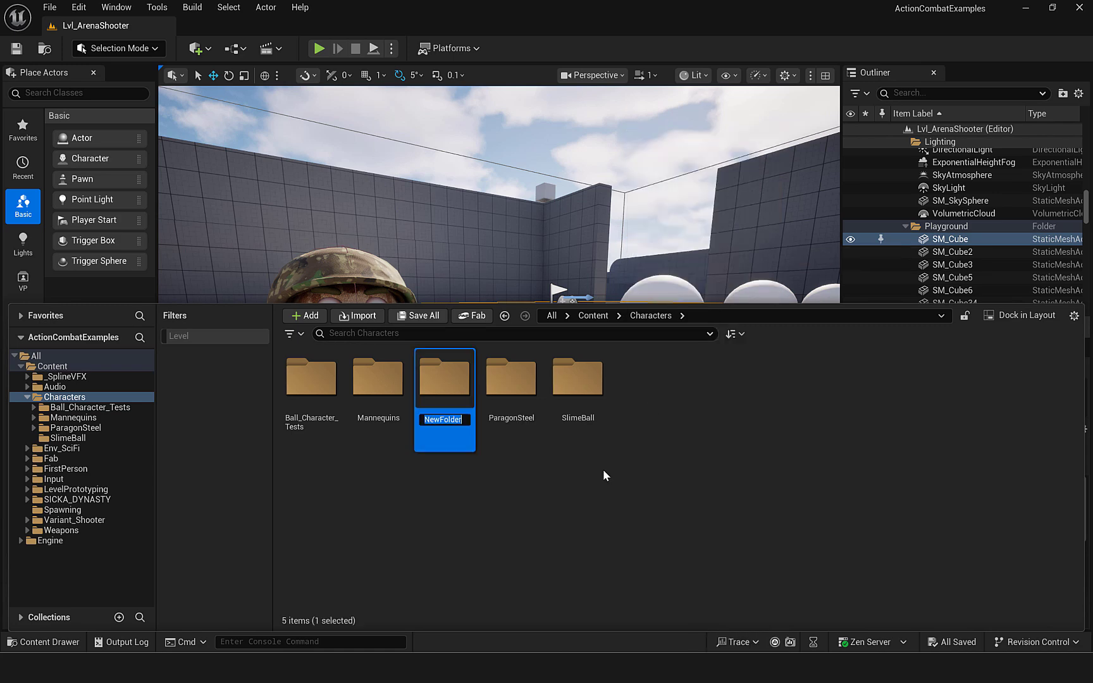
pyautogui.write('B')
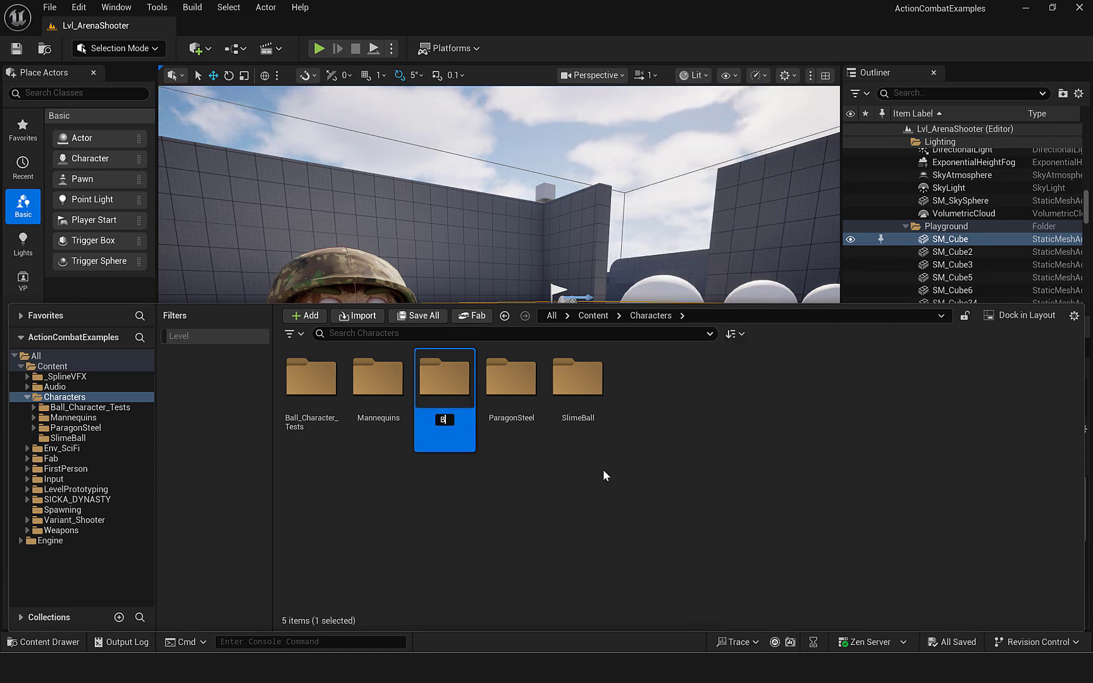
pyautogui.write('obZombie')
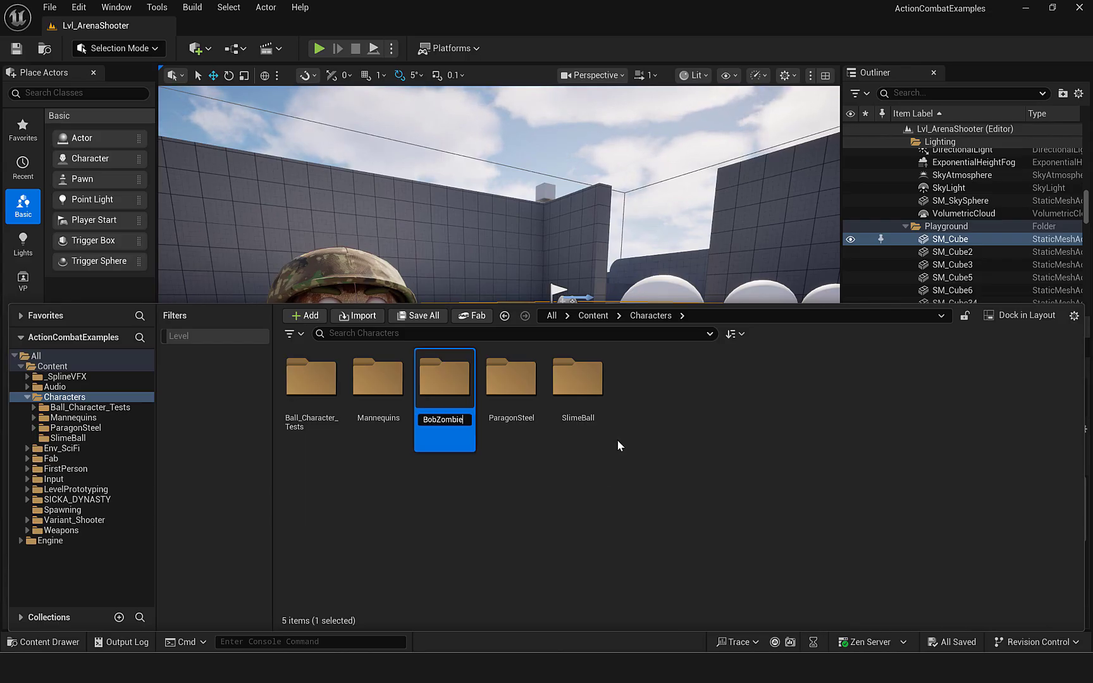
pyautogui.press('Return')
pyautogui.doubleClick(379, 378)
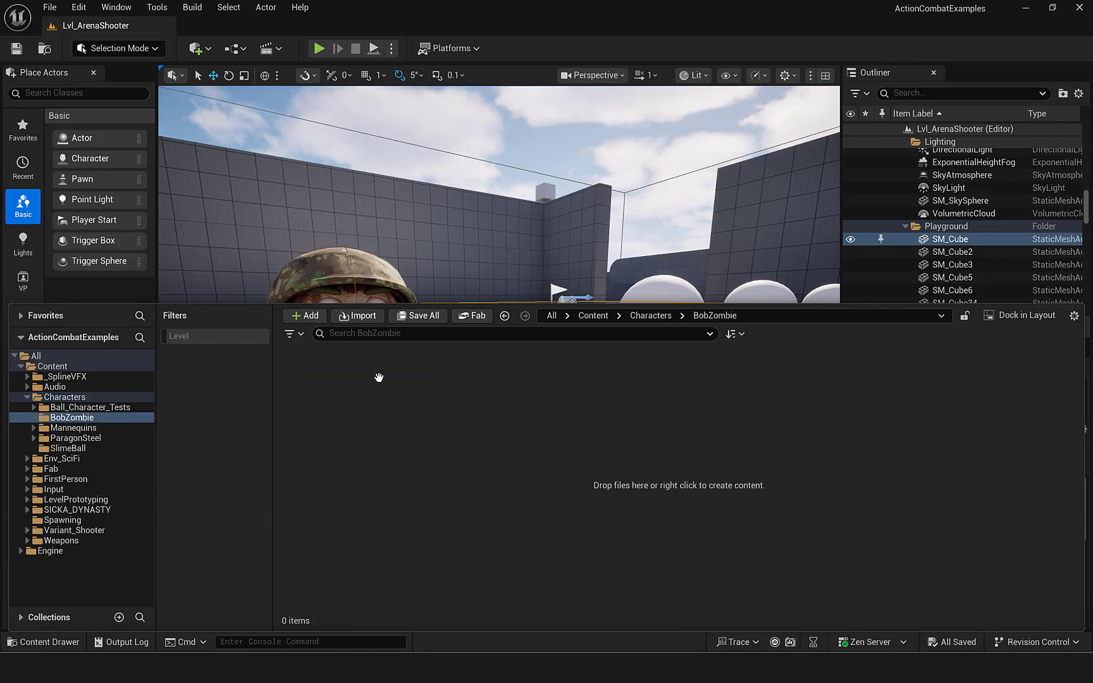
# Choose BZ_Example_33_Complete_LowPoly_05_RootTutorial.fbx from the Desktop for import into the BobZombie folder.
pyautogui.rightClick(391, 396)
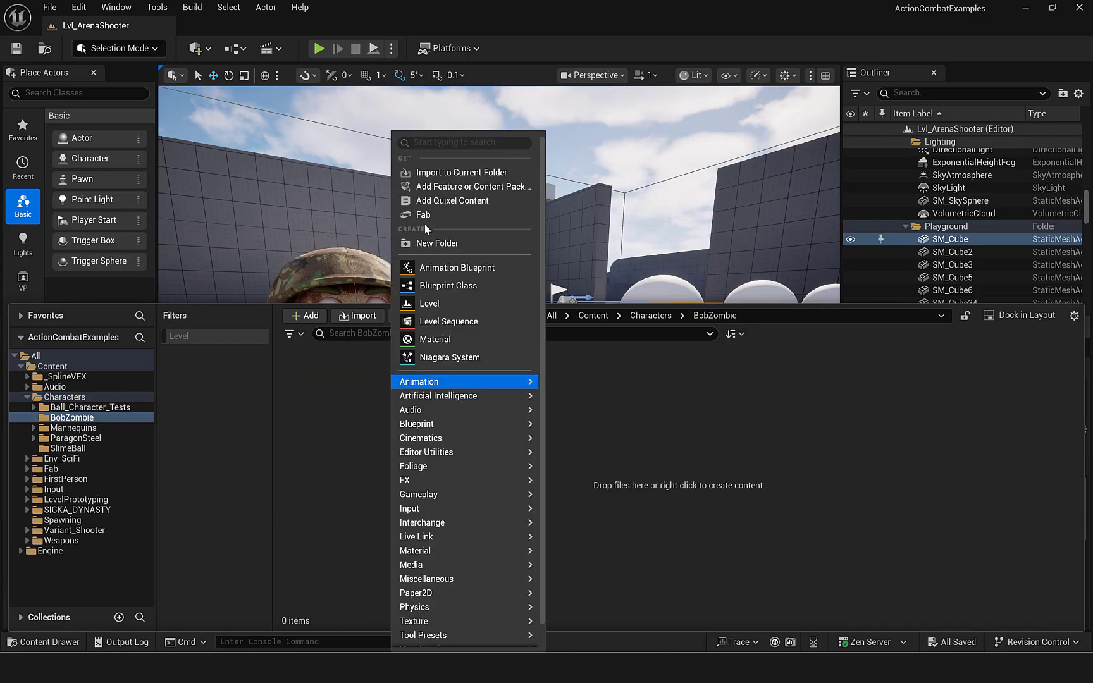
pyautogui.click(464, 173)
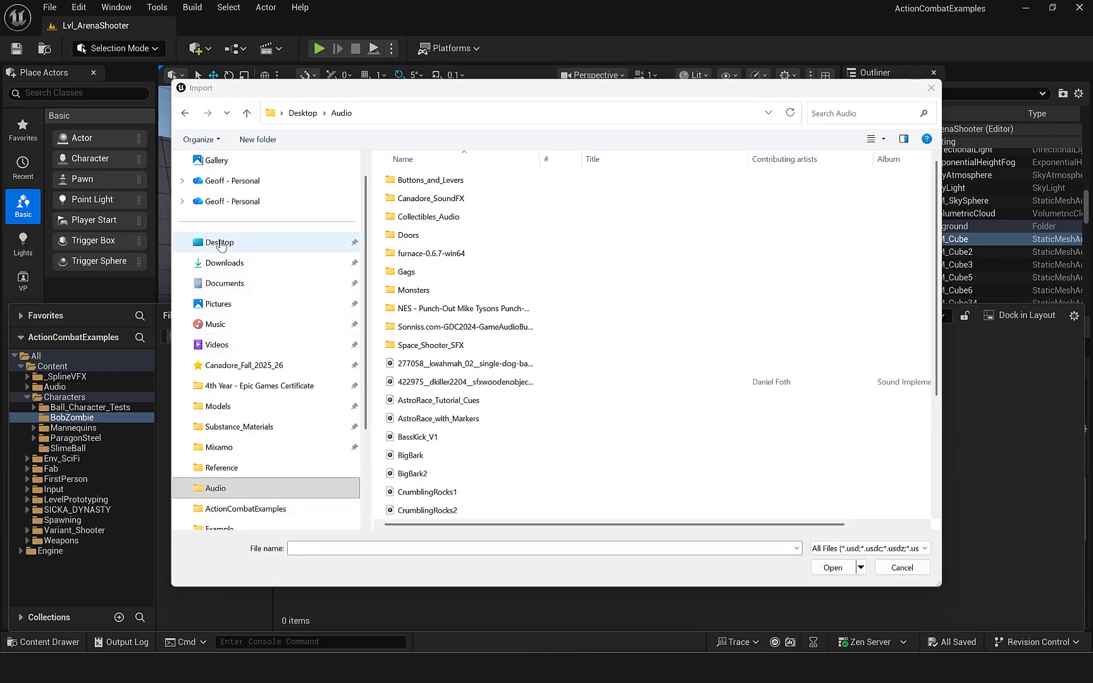
pyautogui.click(219, 243)
pyautogui.scroll(-15, 569, 403)
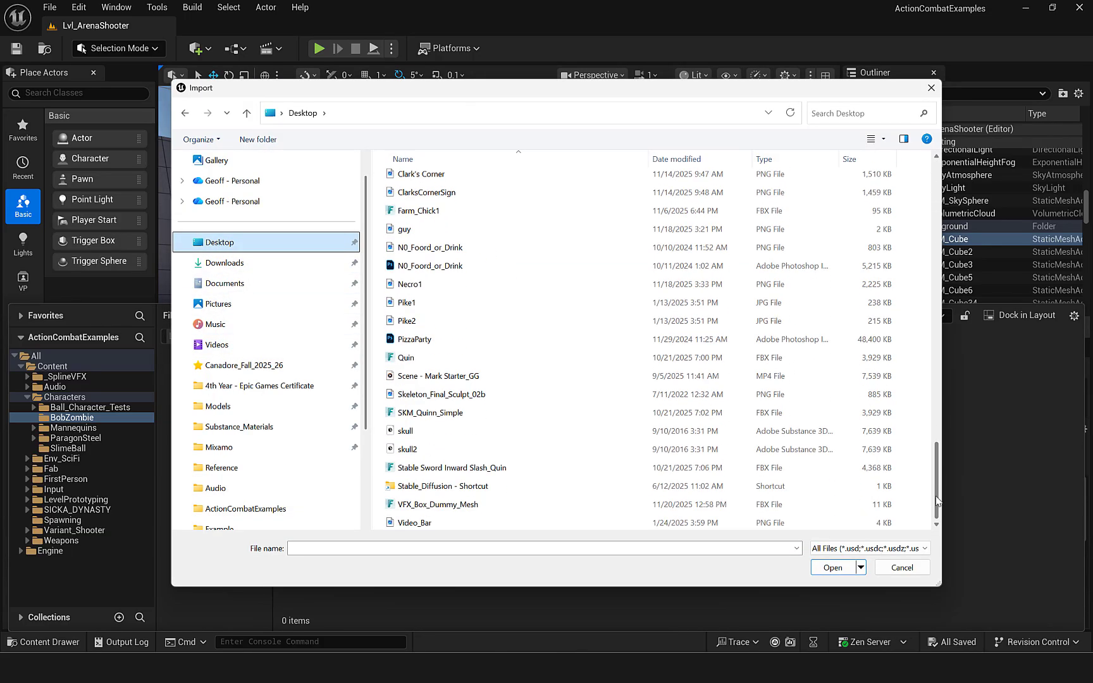
pyautogui.scroll(6, 556, 396)
pyautogui.click(546, 326)
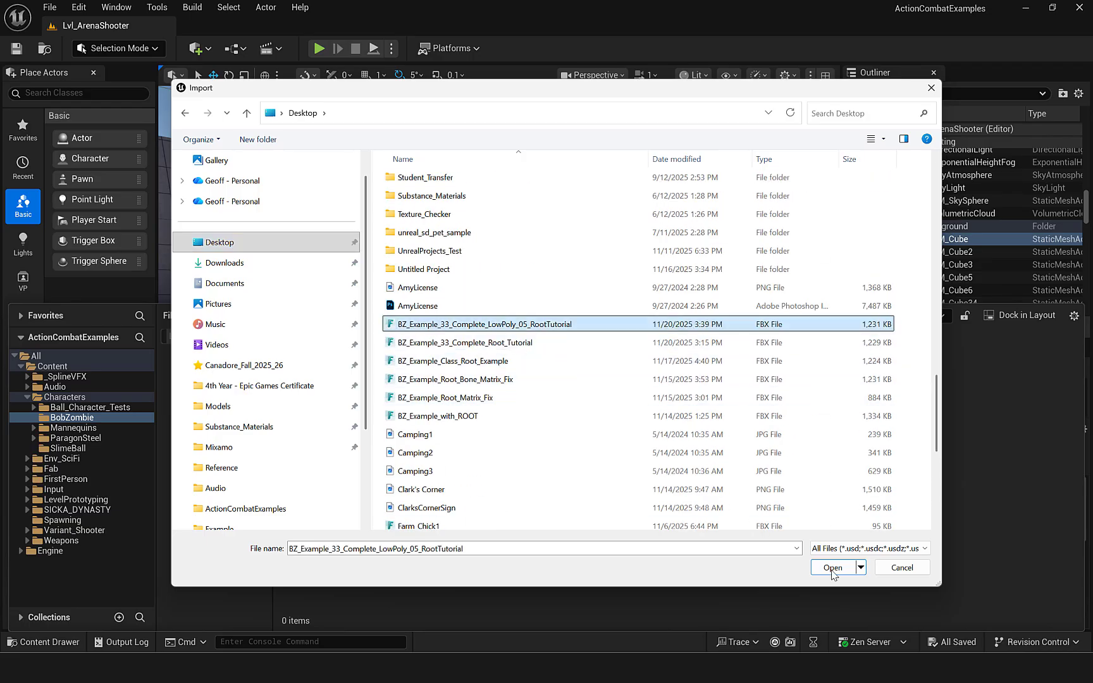
pyautogui.click(832, 568)
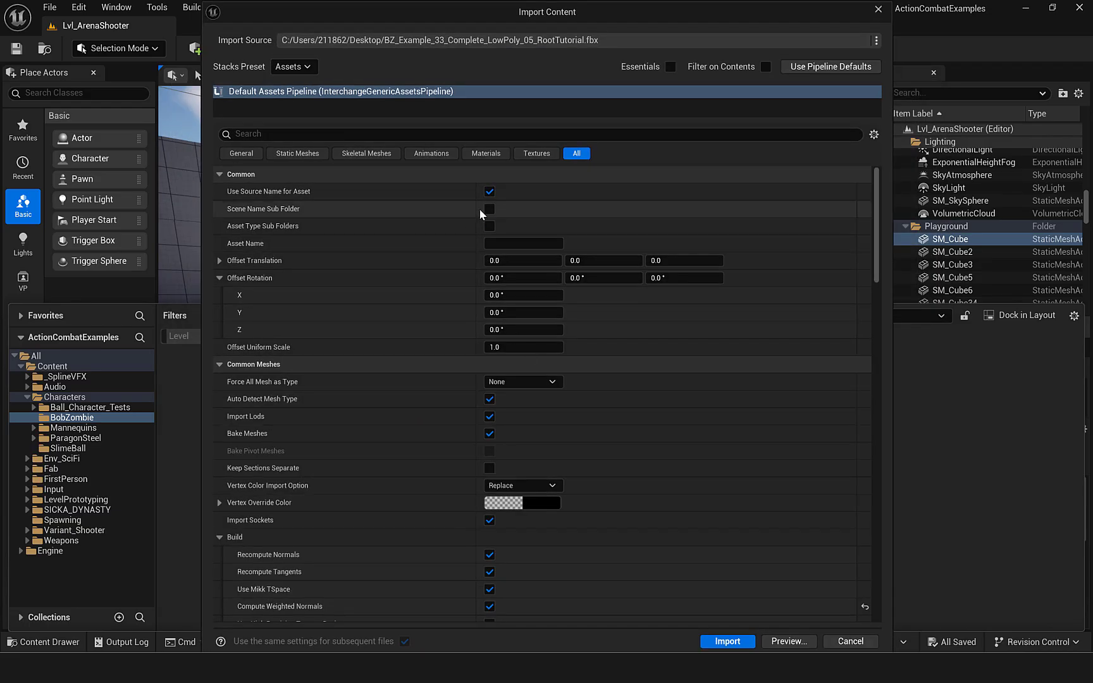
# Enable Import Skeletal Meshes in the import settings and review the remaining skeletal mesh options.
pyautogui.click(369, 157)
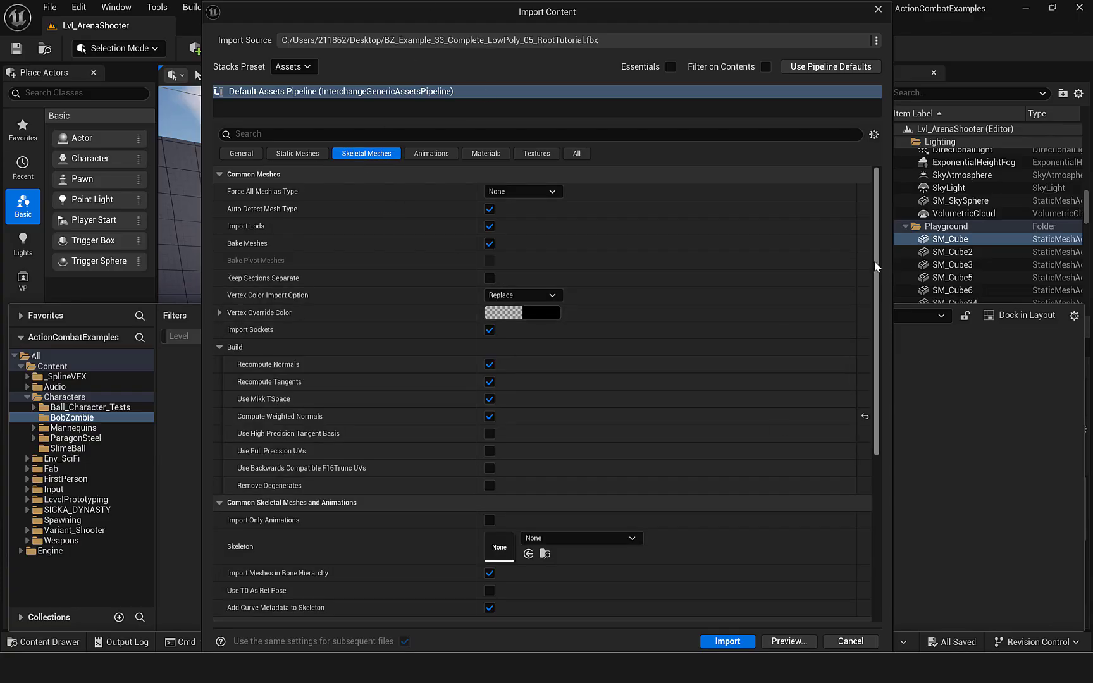
pyautogui.moveTo(873, 266); pyautogui.dragTo(885, 289)
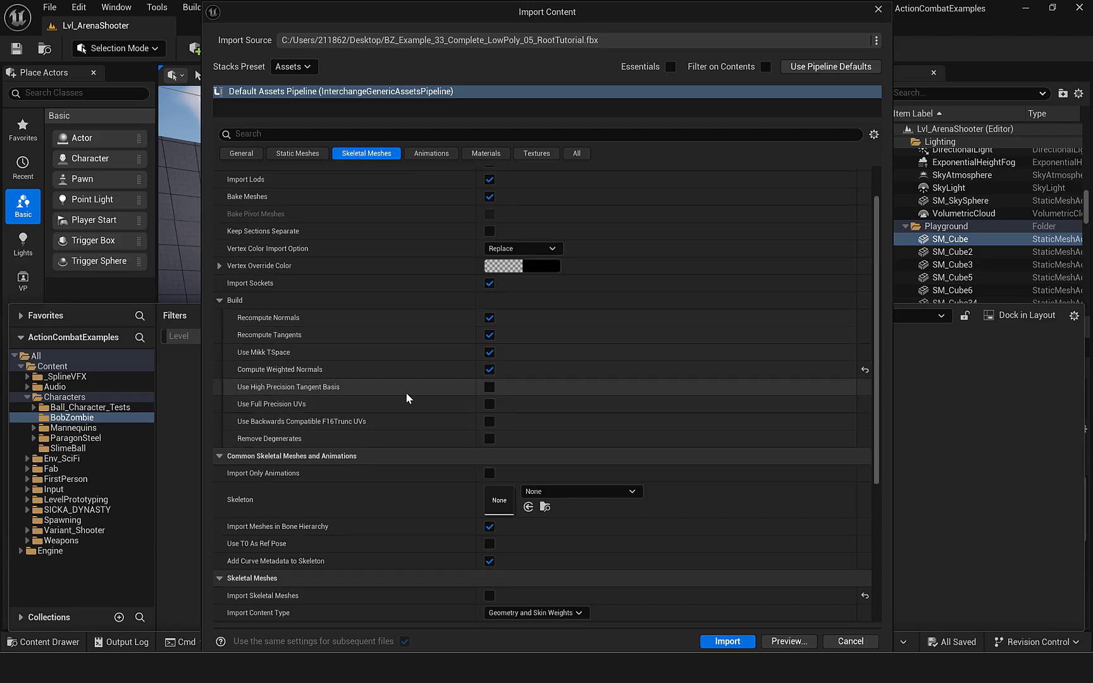
pyautogui.scroll(-3, 282, 483)
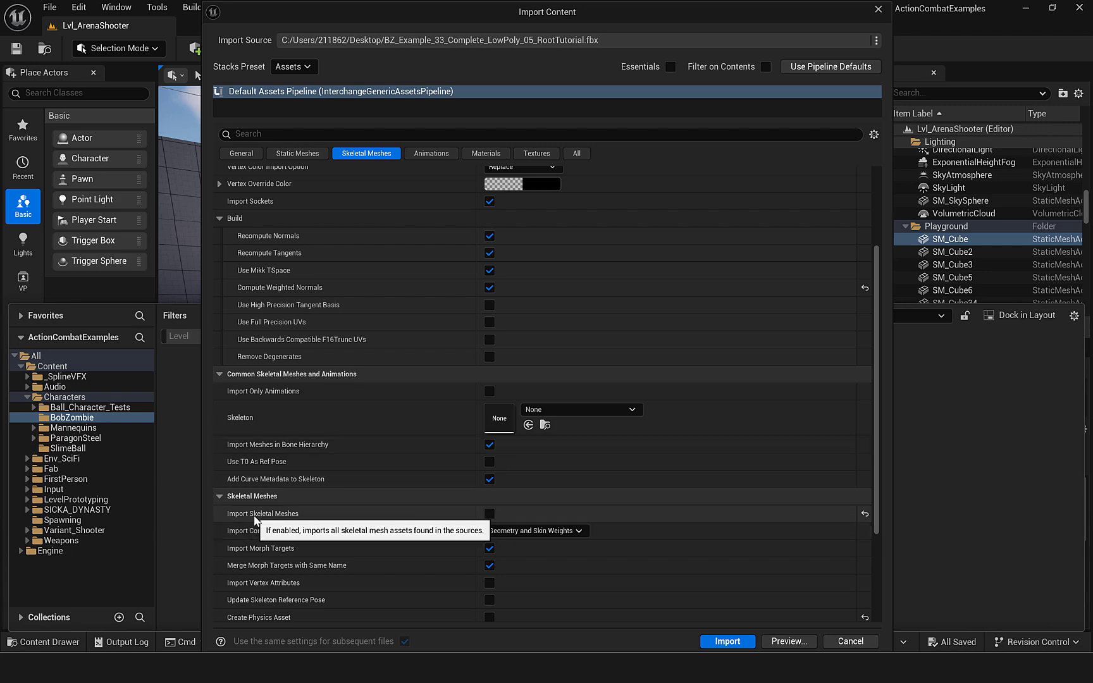
pyautogui.click(490, 514)
pyautogui.click(367, 153)
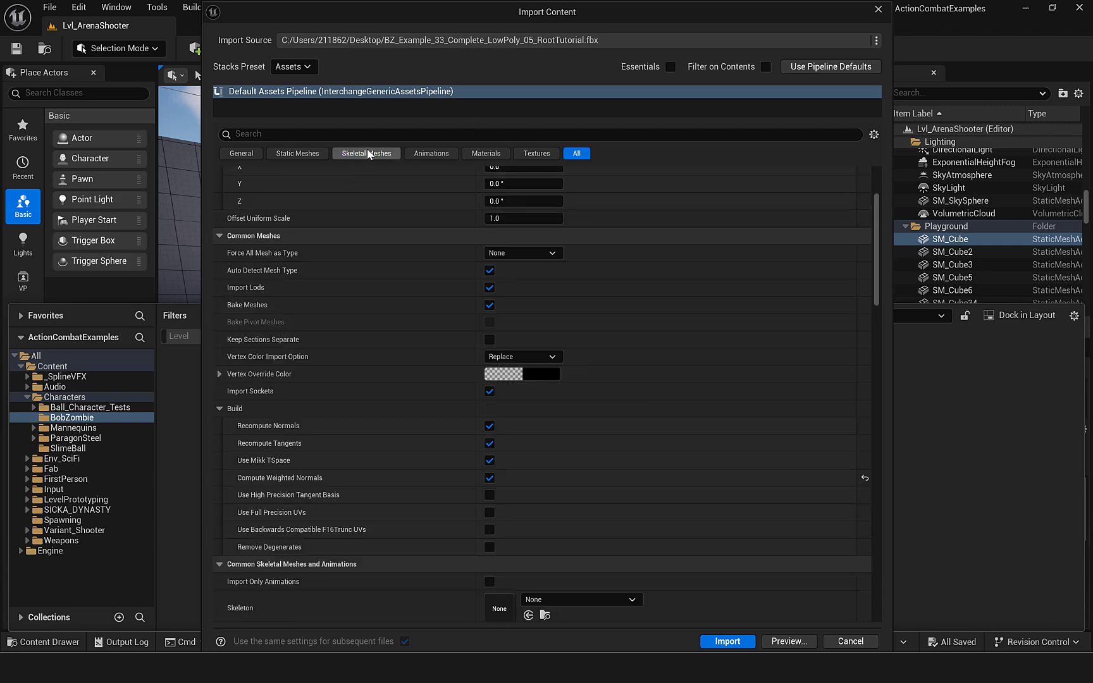
pyautogui.scroll(-5, 504, 388)
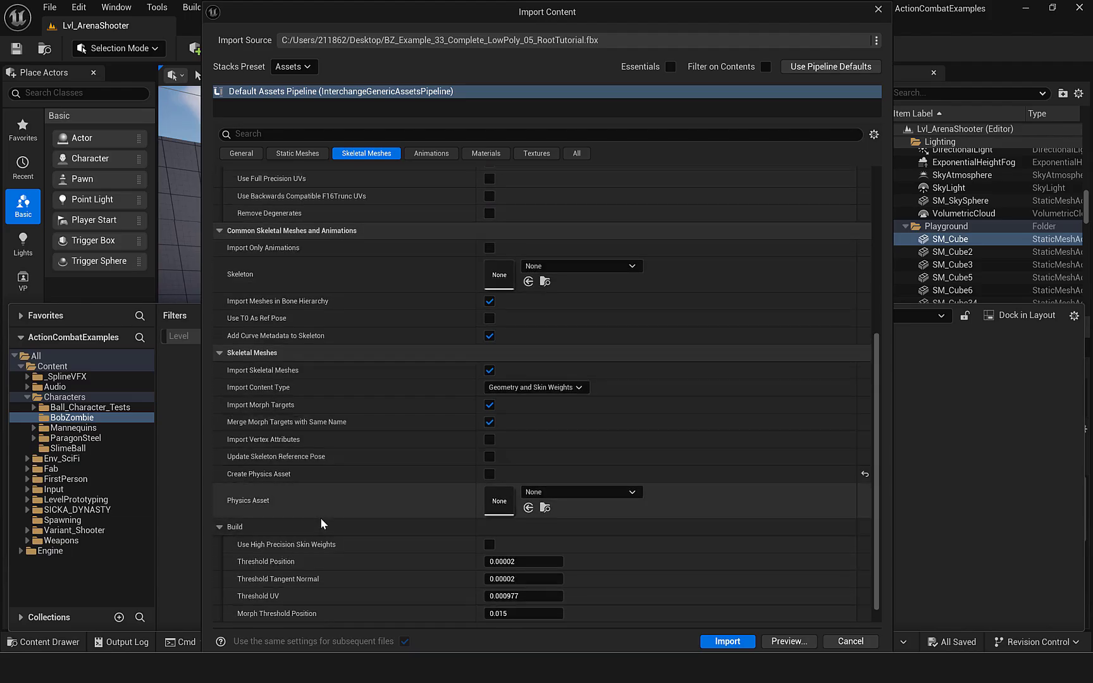
pyautogui.scroll(-1, 335, 512)
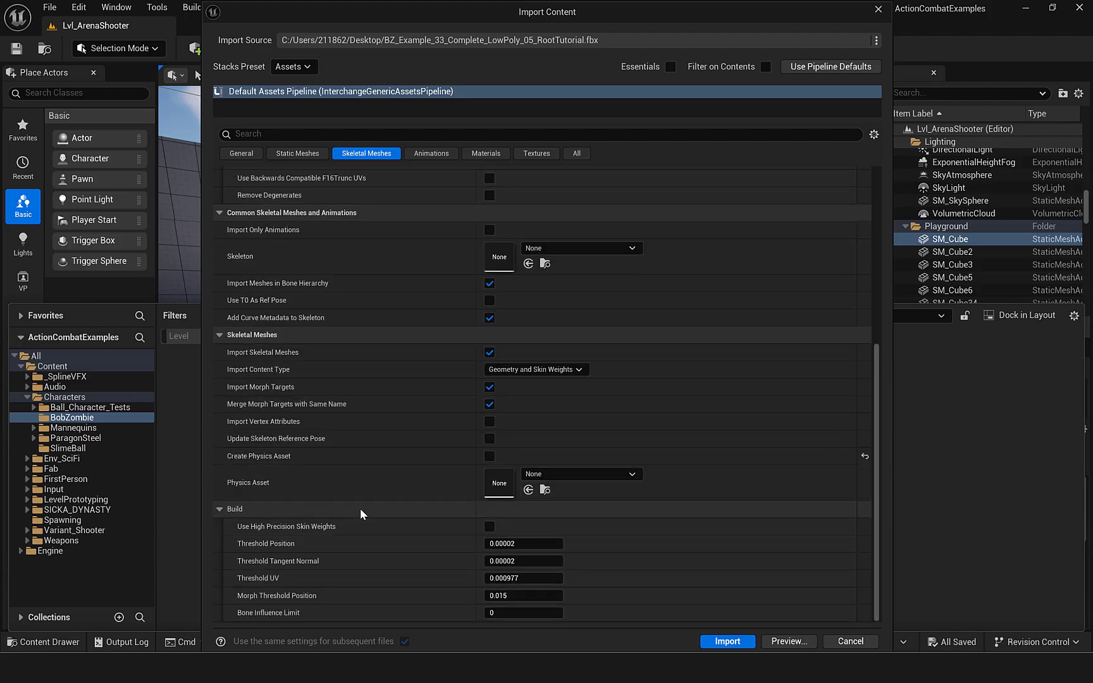
# Enable Create Physics Asset for the skeletal mesh and Import Materials in the import settings.
pyautogui.click(493, 457)
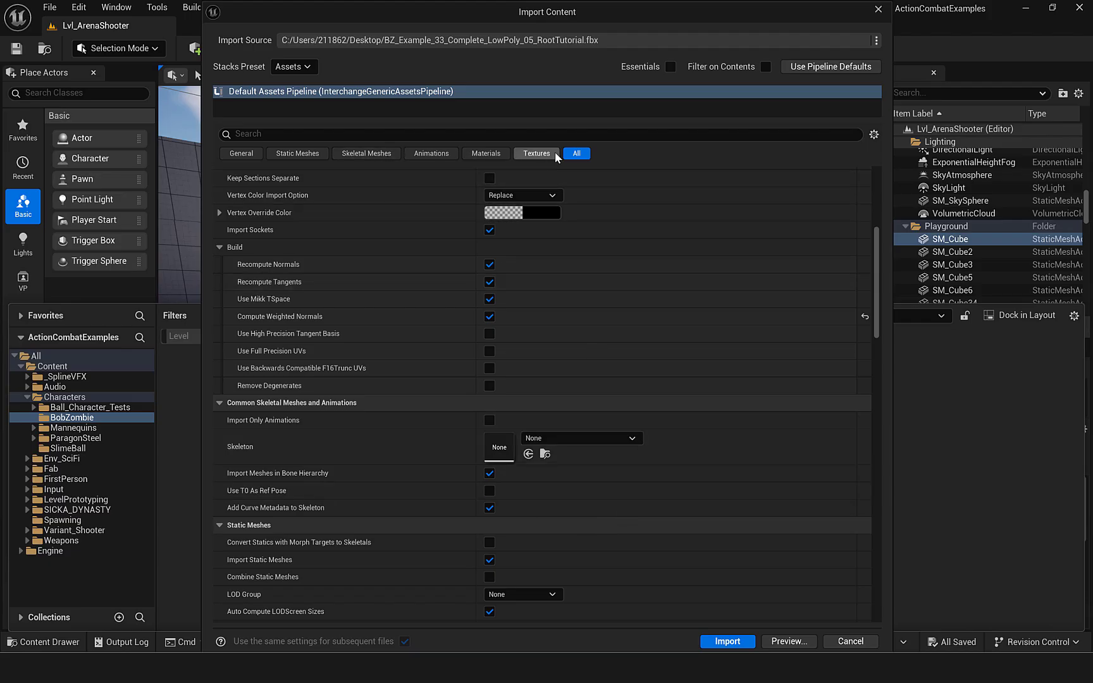
pyautogui.click(485, 153)
pyautogui.click(494, 191)
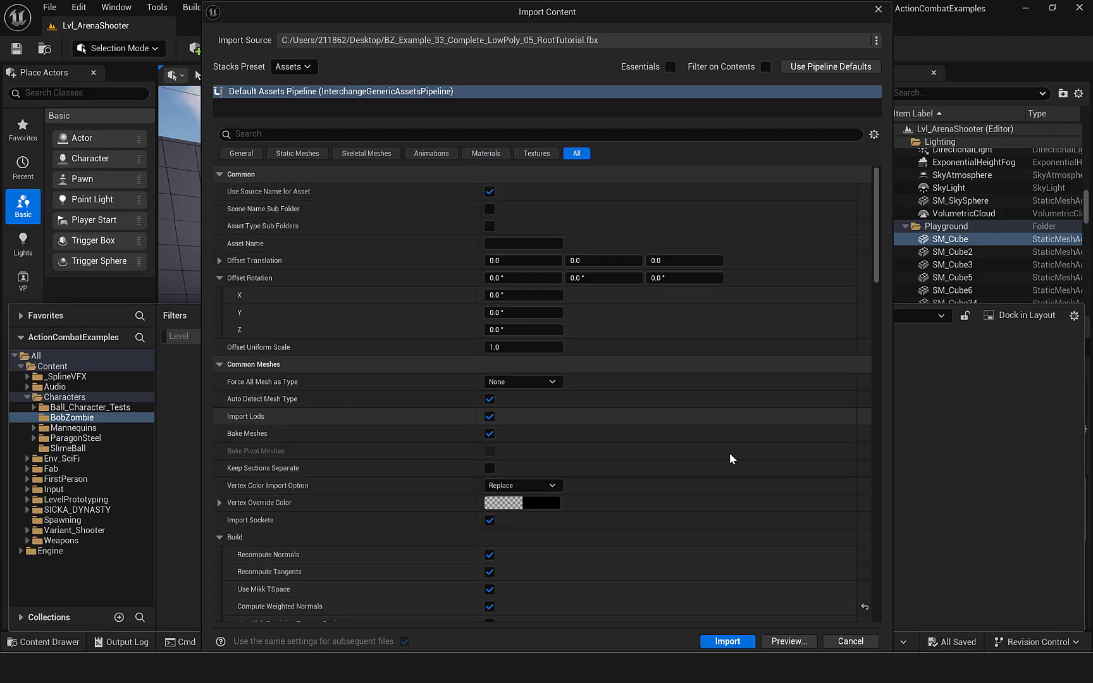
pyautogui.click(482, 154)
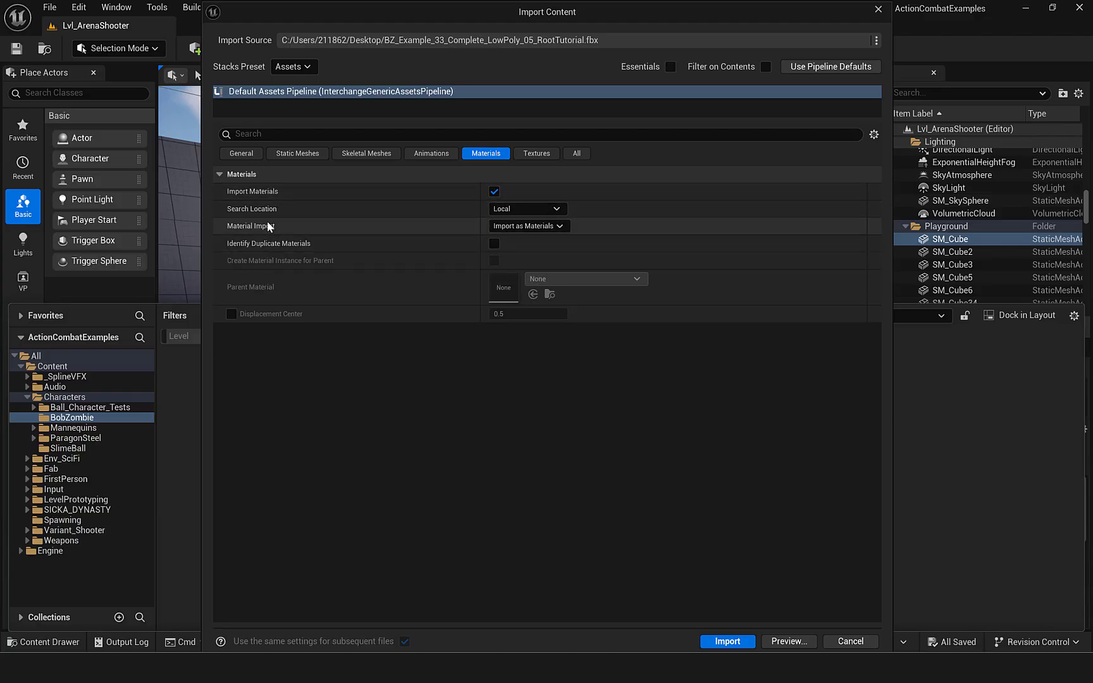
# Enable Import Textures, review the material import settings and import the character FBX into the BobZombie folder.
pyautogui.click(529, 154)
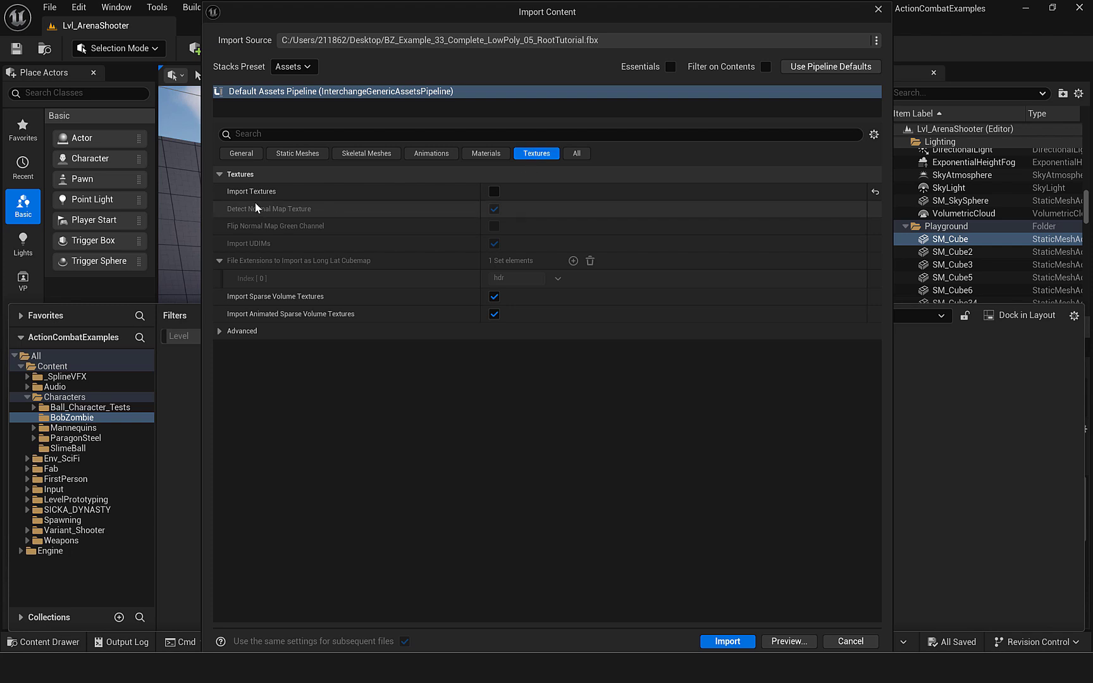
pyautogui.click(577, 153)
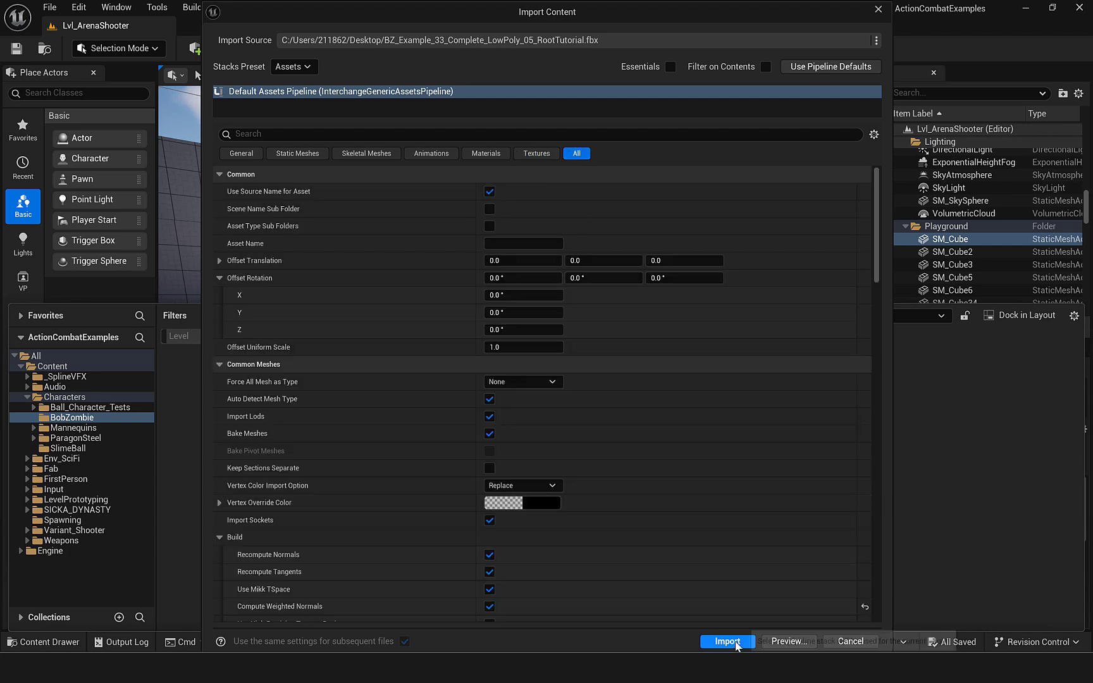
pyautogui.click(537, 153)
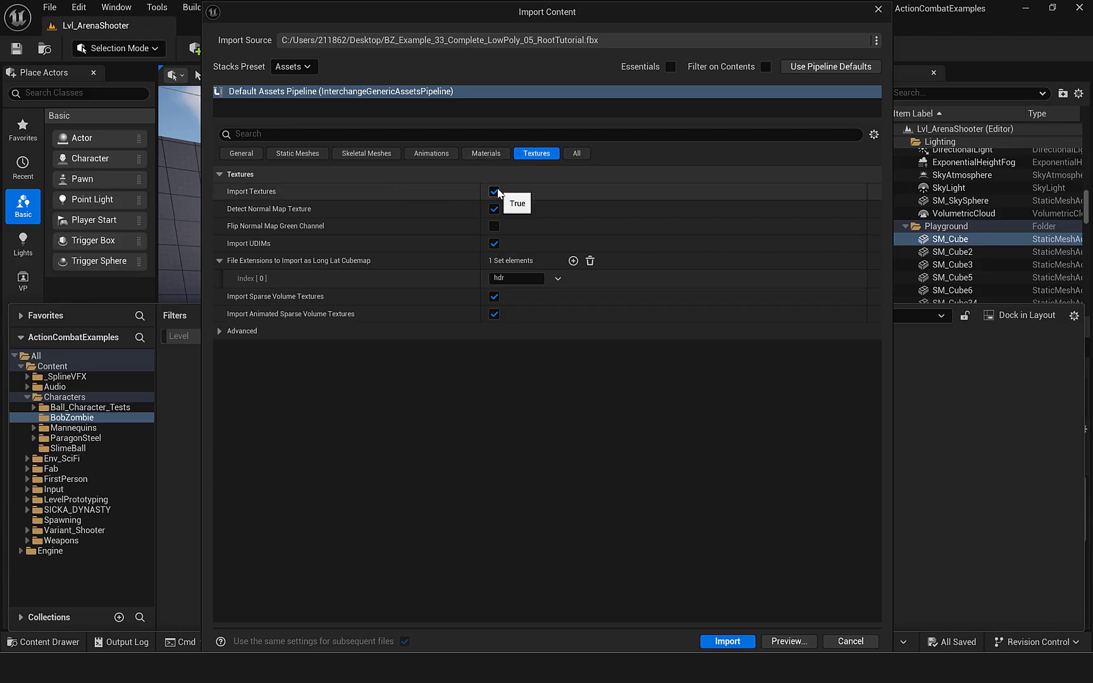
pyautogui.click(486, 154)
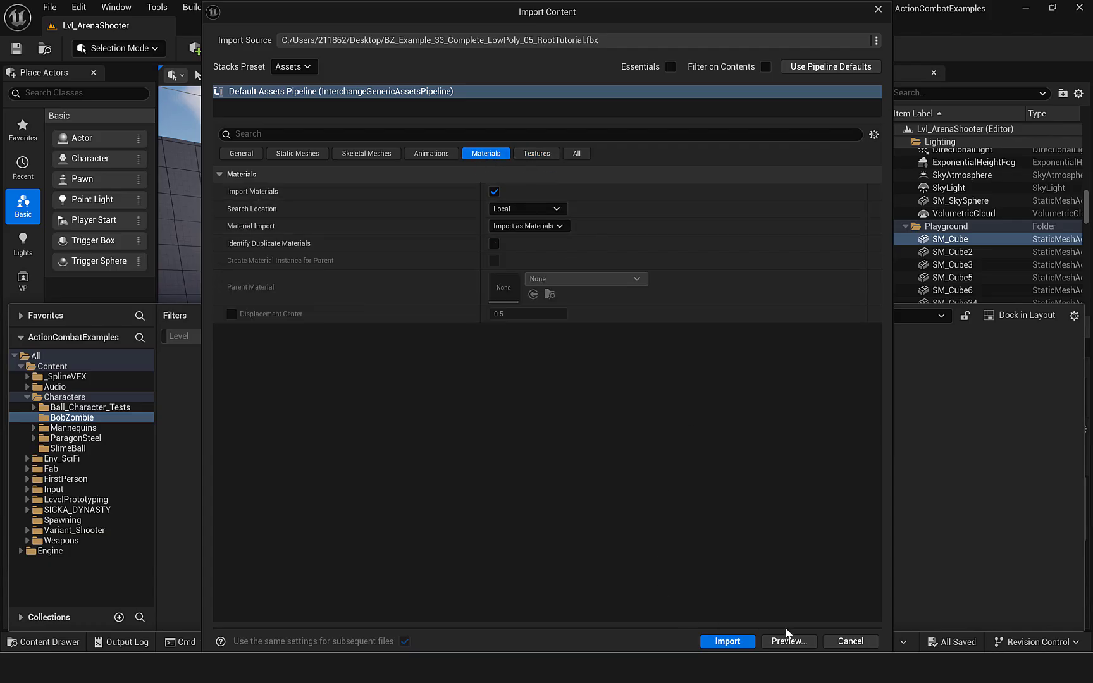
pyautogui.click(728, 641)
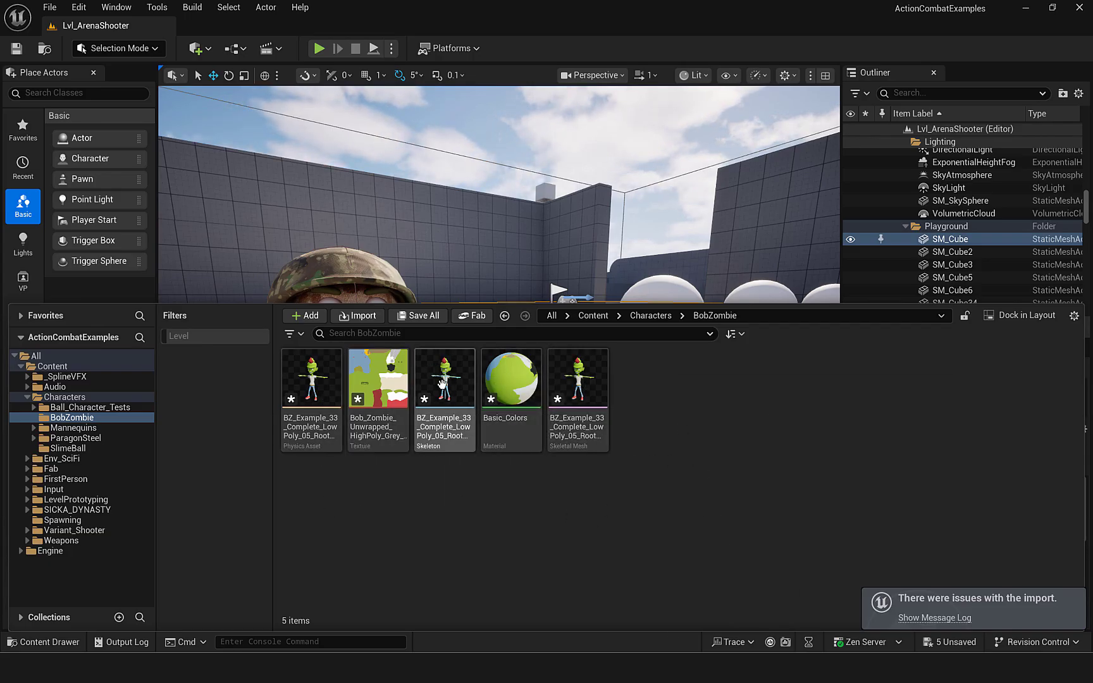
# Open the imported Bob Zombie skeleton, select its Root bone and examine the bone hierarchy and character from several sides.
pyautogui.doubleClick(441, 428)
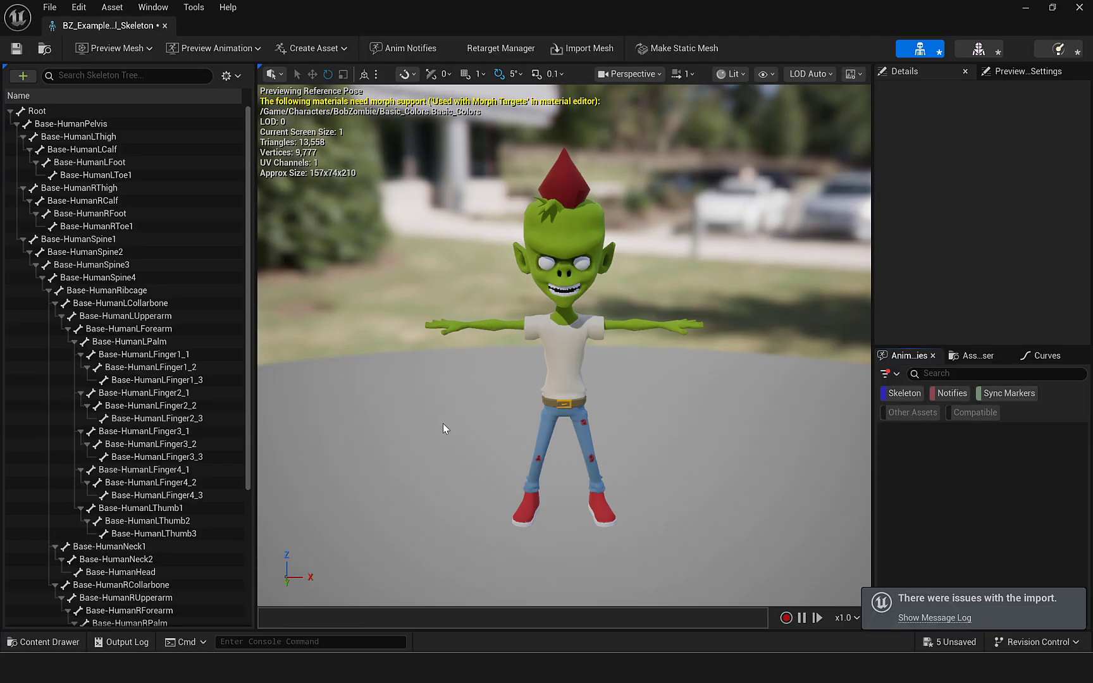
pyautogui.keyDown('alt'); pyautogui.moveTo(584, 377); pyautogui.dragTo(557, 354); pyautogui.keyUp('alt')
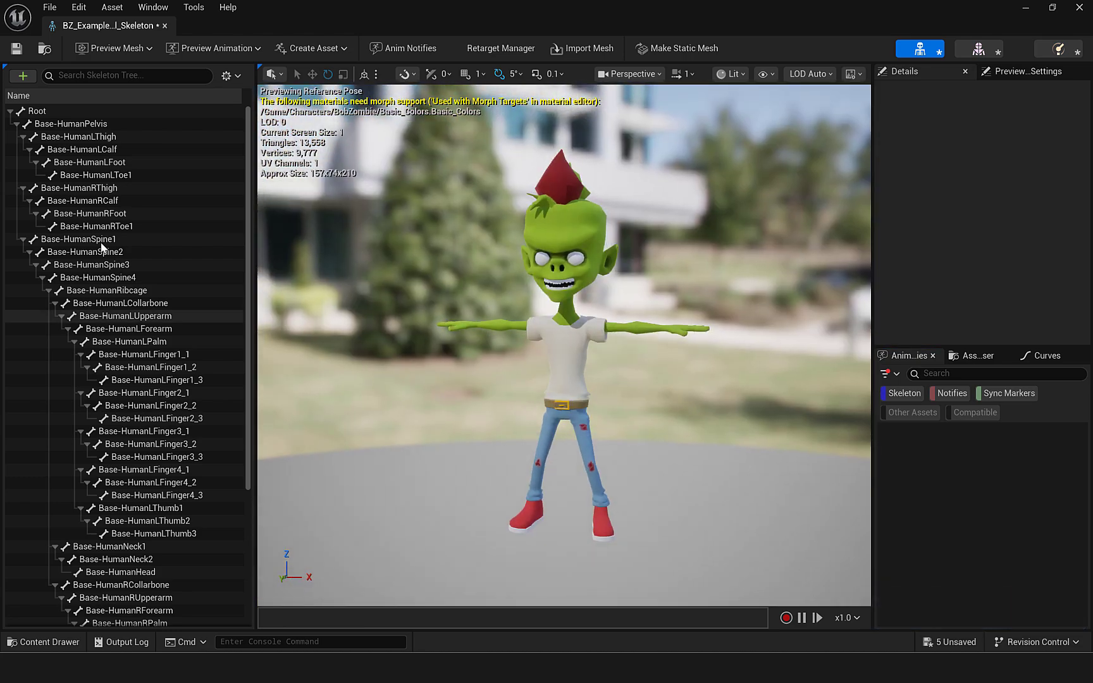
pyautogui.click(37, 111)
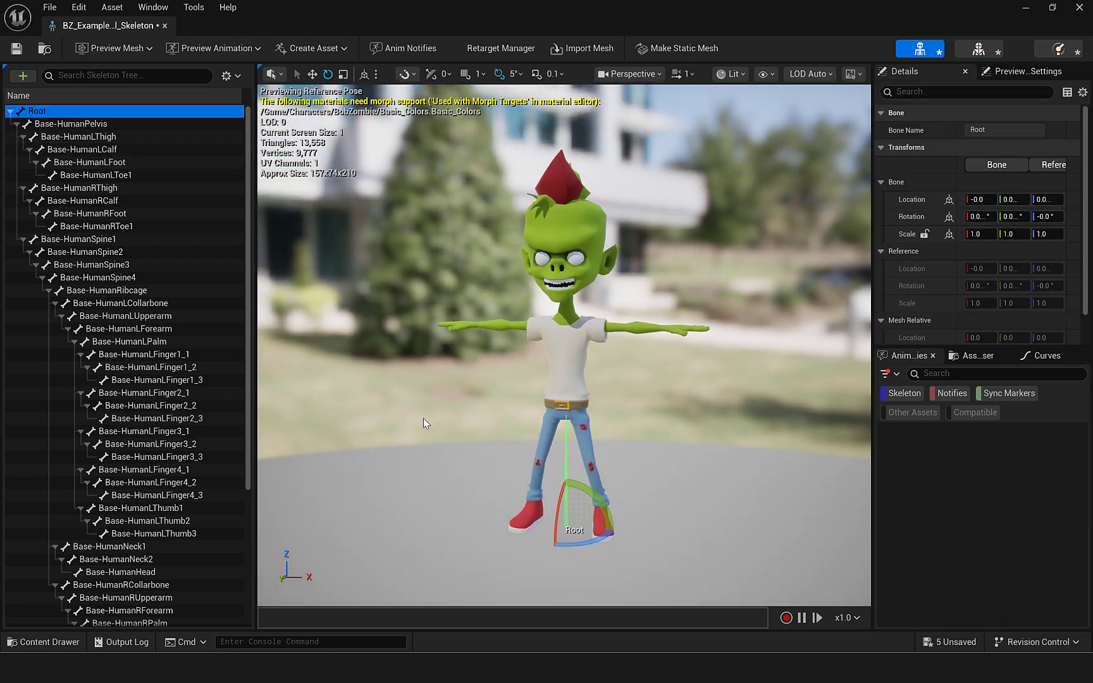
pyautogui.keyDown('alt'); pyautogui.moveTo(435, 391); pyautogui.dragTo(586, 363); pyautogui.keyUp('alt')
pyautogui.hotkey('ctrl', 'z')
pyautogui.scroll(6, 497, 335)
pyautogui.scroll(-5, 495, 336)
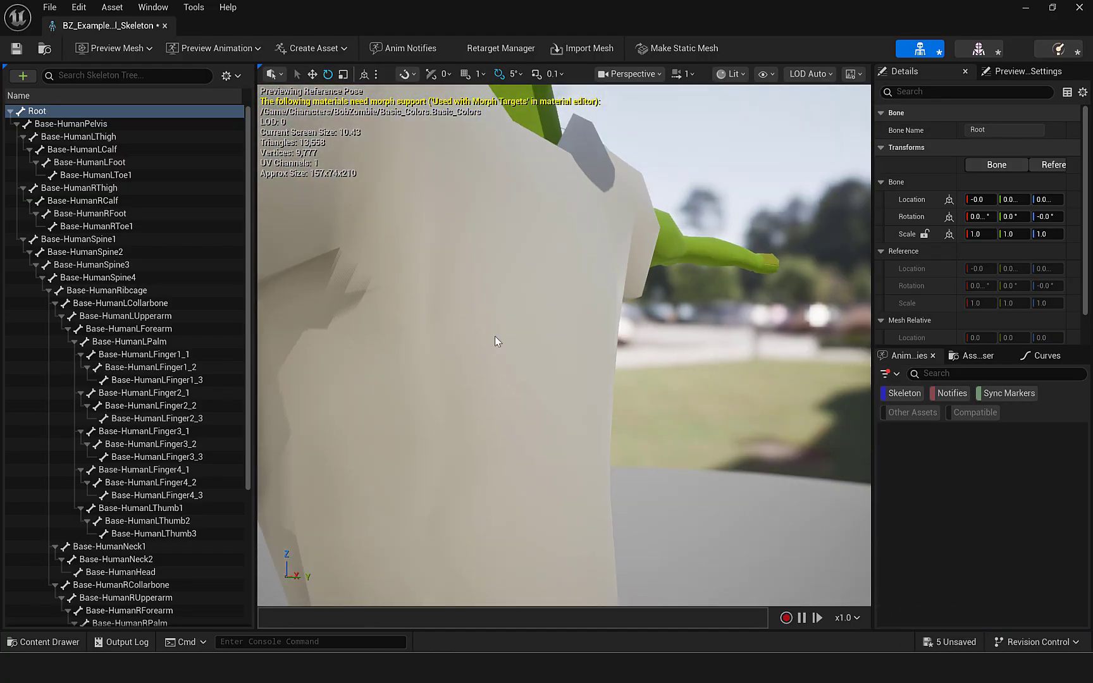
pyautogui.scroll(-2, 586, 349)
pyautogui.scroll(-3, 587, 349)
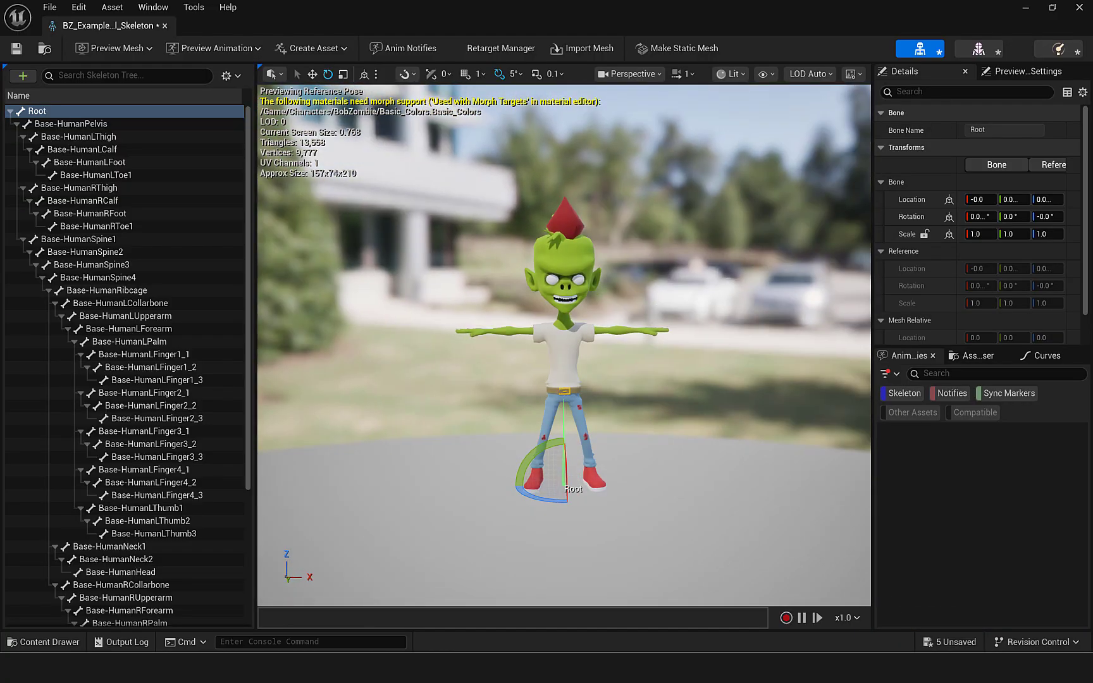
# Save the skeleton asset and dock its editor beside the Lvl_ArenaShooter level.
pyautogui.click(16, 48)
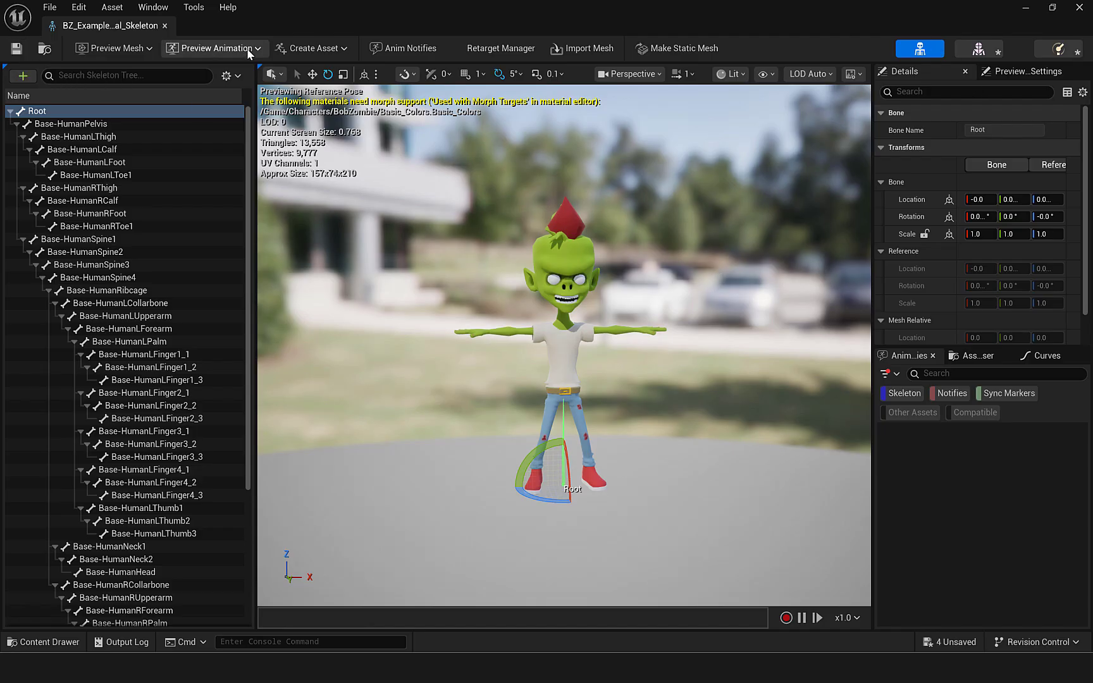
pyautogui.moveTo(107, 24); pyautogui.dragTo(230, 23)
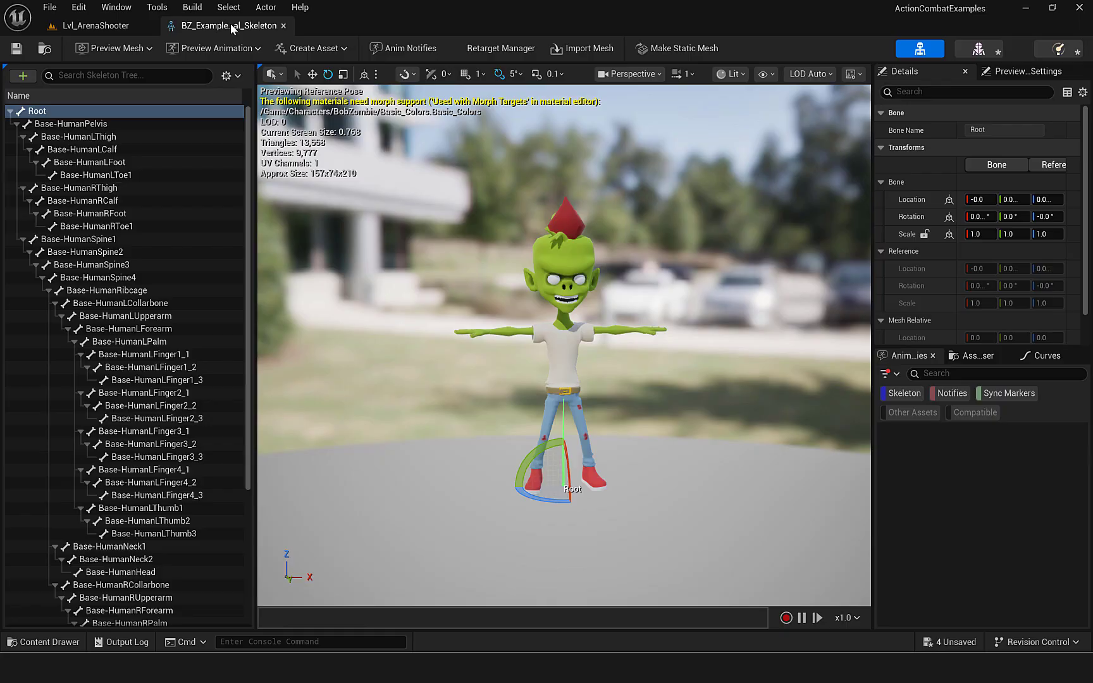
pyautogui.click(126, 25)
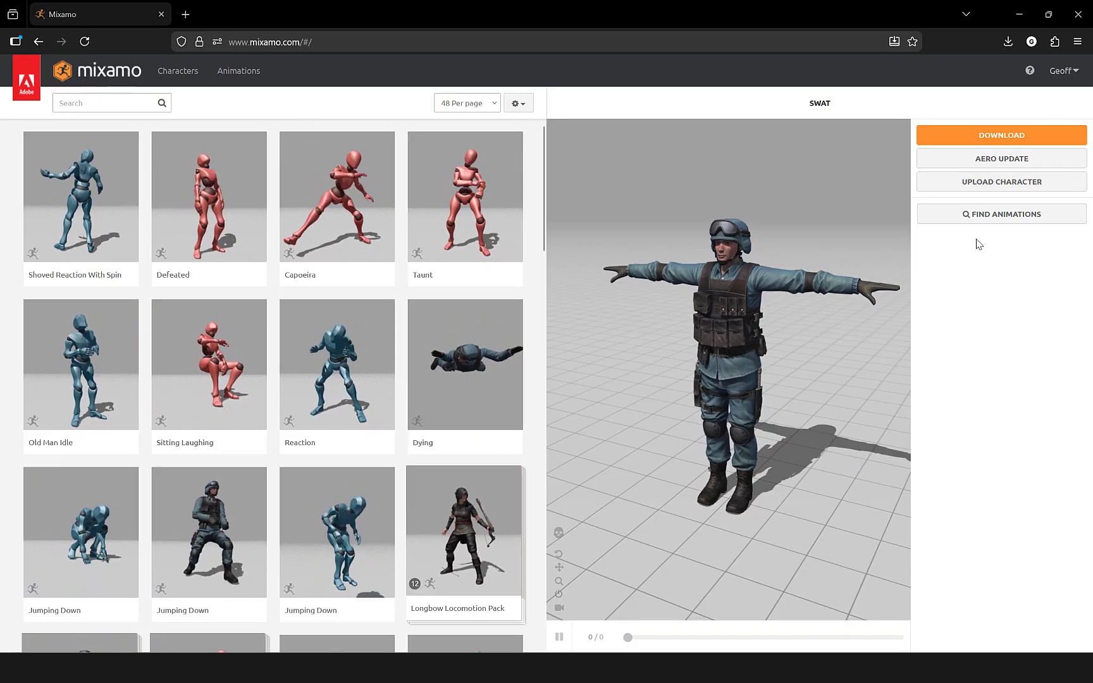
# Switch to Mixamo, upload BZ_Example_33_Complete_LowPoly_05_RootTutorial from the Desktop as a character and accept it in the Auto-Rigger.
pyautogui.click(178, 71)
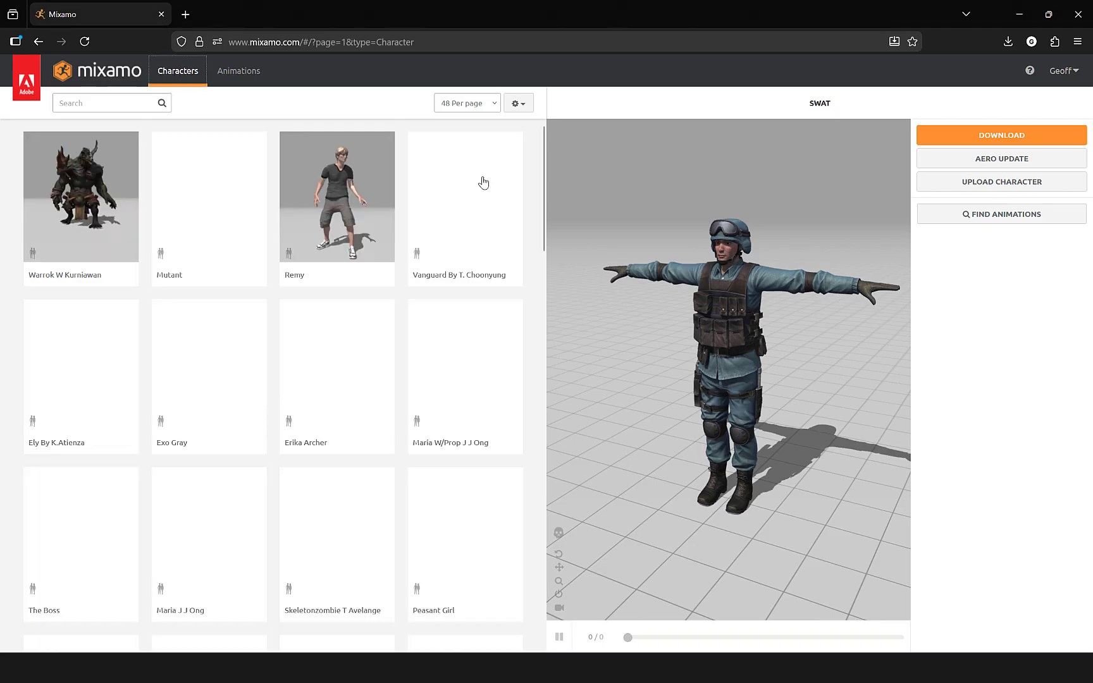
pyautogui.click(1010, 184)
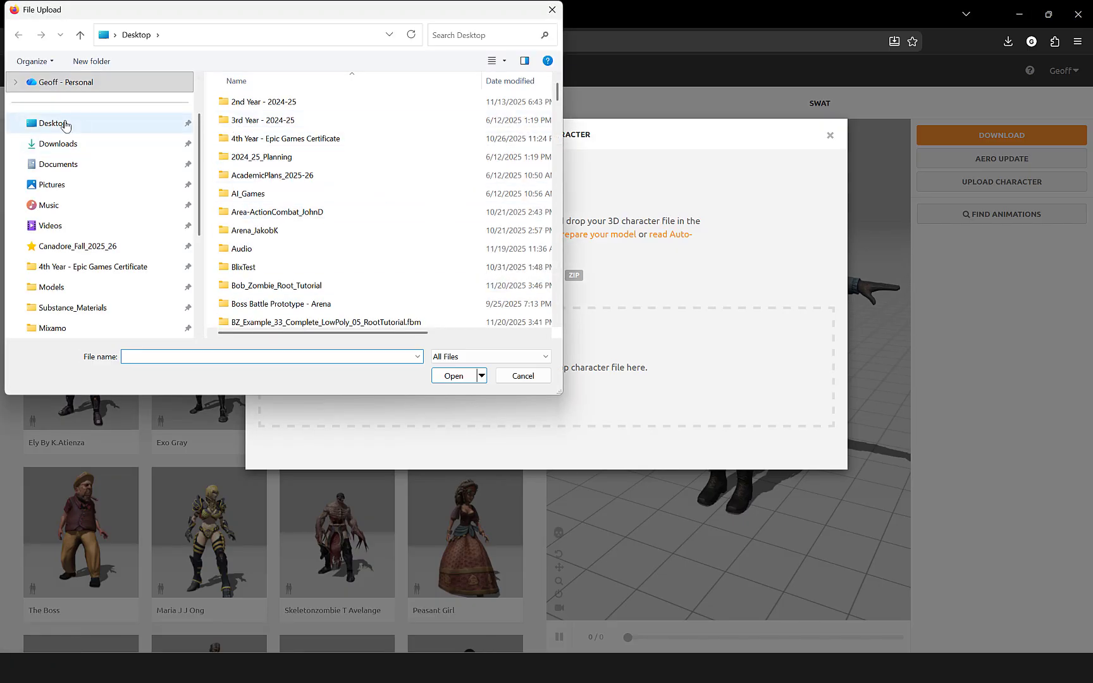
pyautogui.click(65, 124)
pyautogui.moveTo(558, 93); pyautogui.dragTo(581, 176)
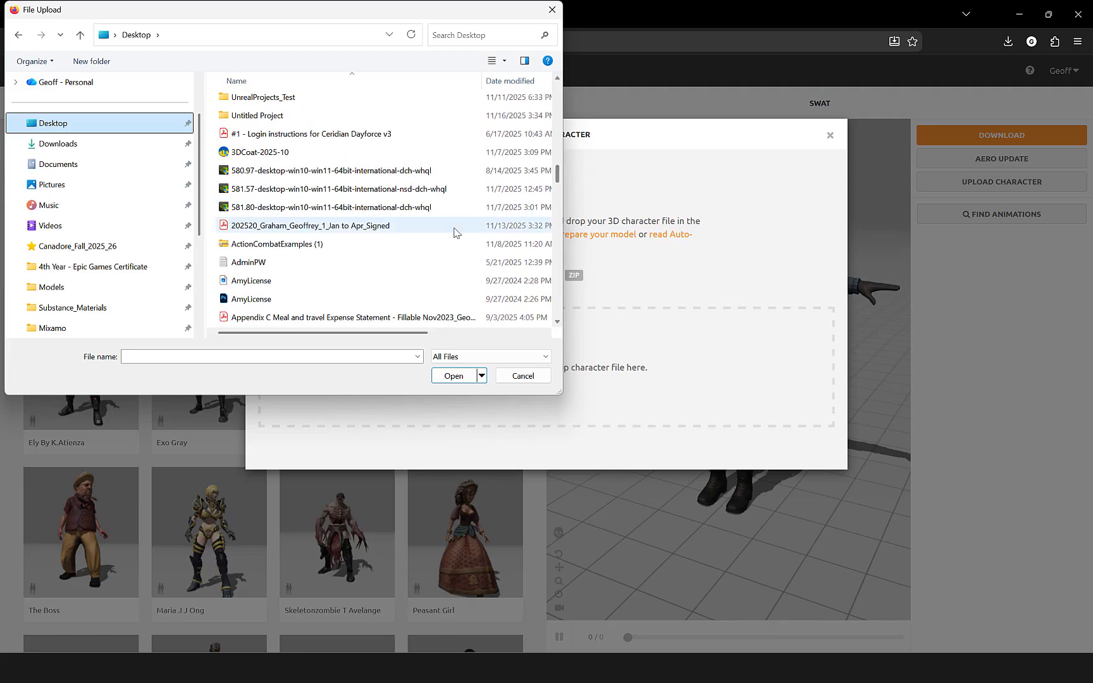
pyautogui.scroll(-6, 389, 280)
pyautogui.scroll(3, 389, 281)
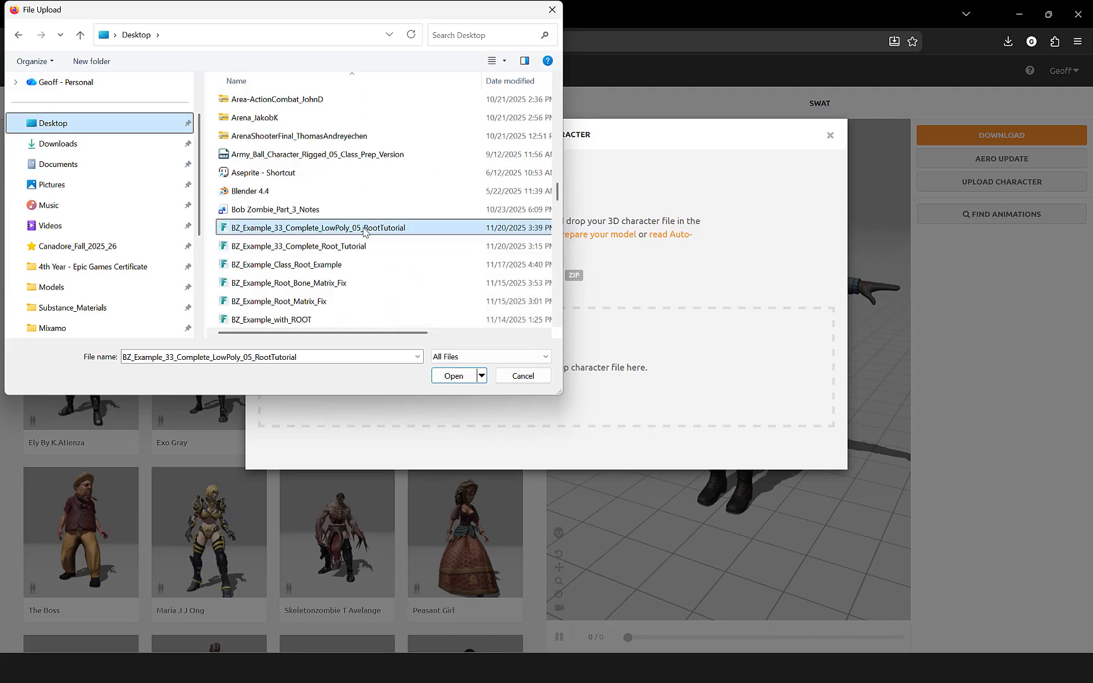
pyautogui.click(471, 378)
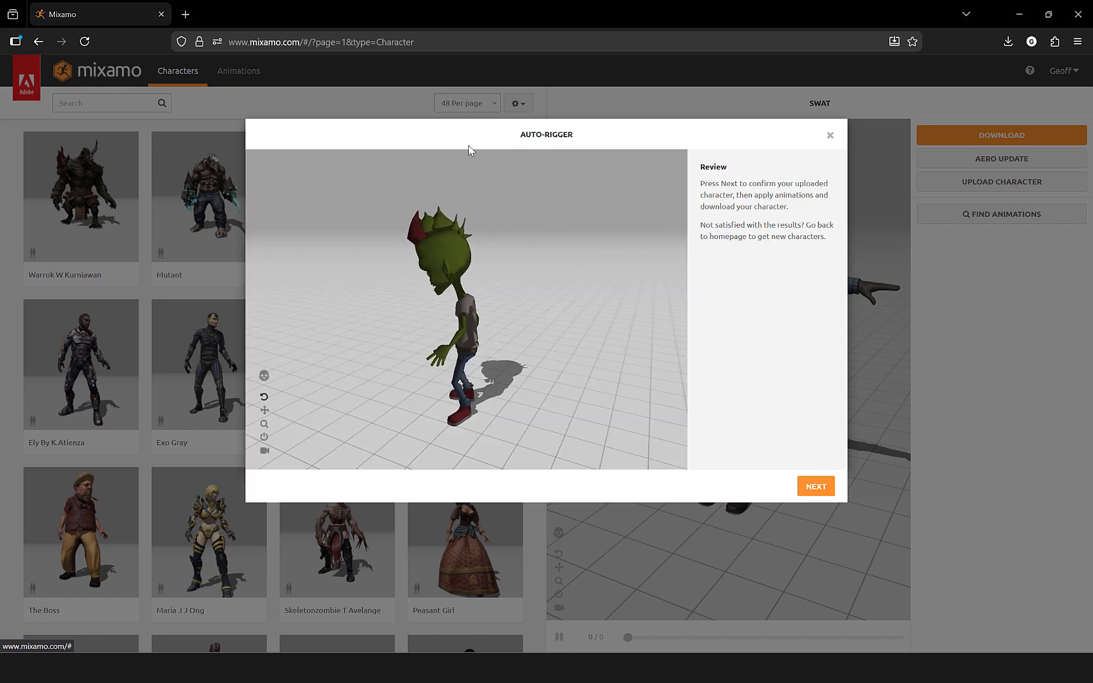
pyautogui.click(816, 486)
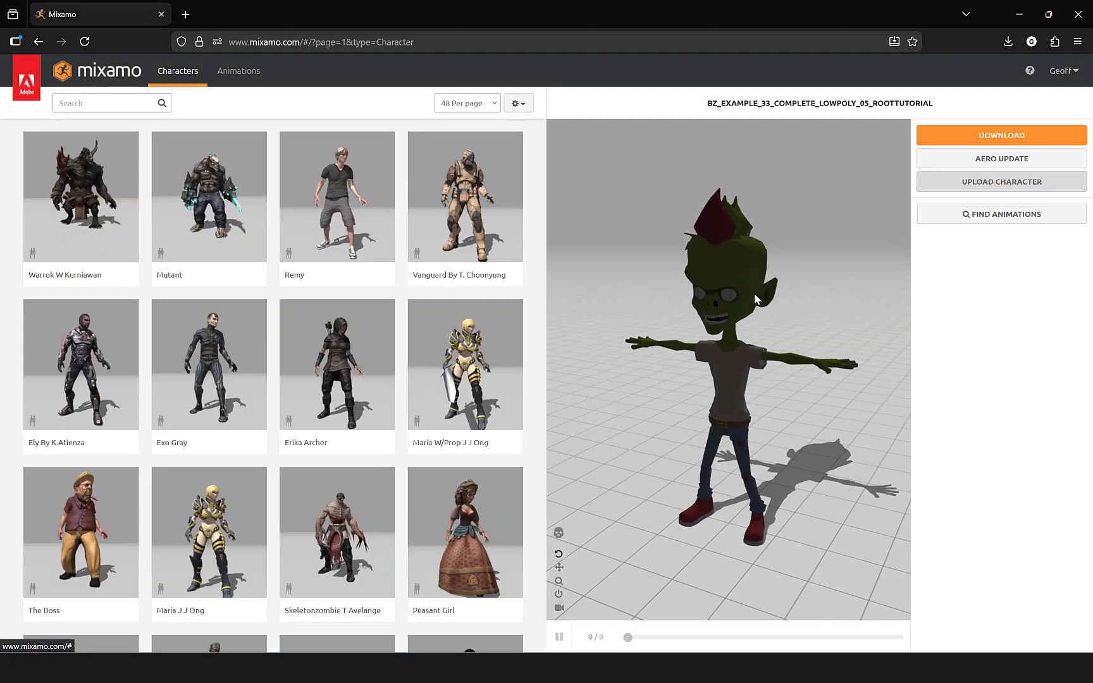
pyautogui.moveTo(754, 338); pyautogui.dragTo(796, 332)
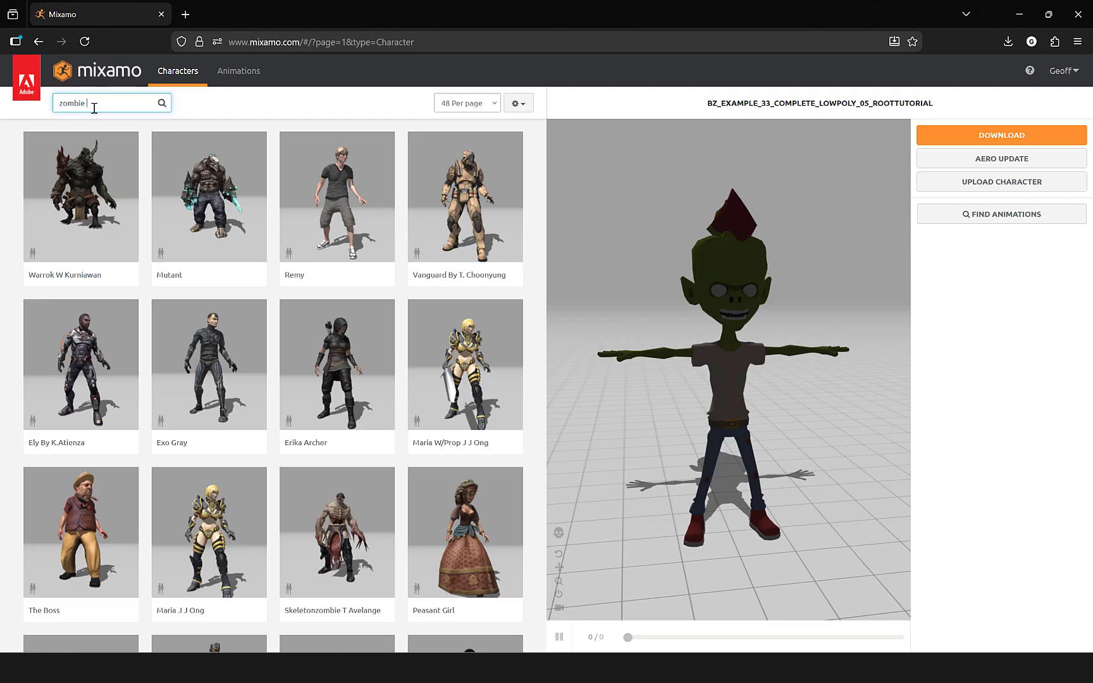
# Search the animations for "zombie walk" and apply the Zombie Walk animation to the uploaded character.
pyautogui.click(236, 72)
pyautogui.click(108, 100)
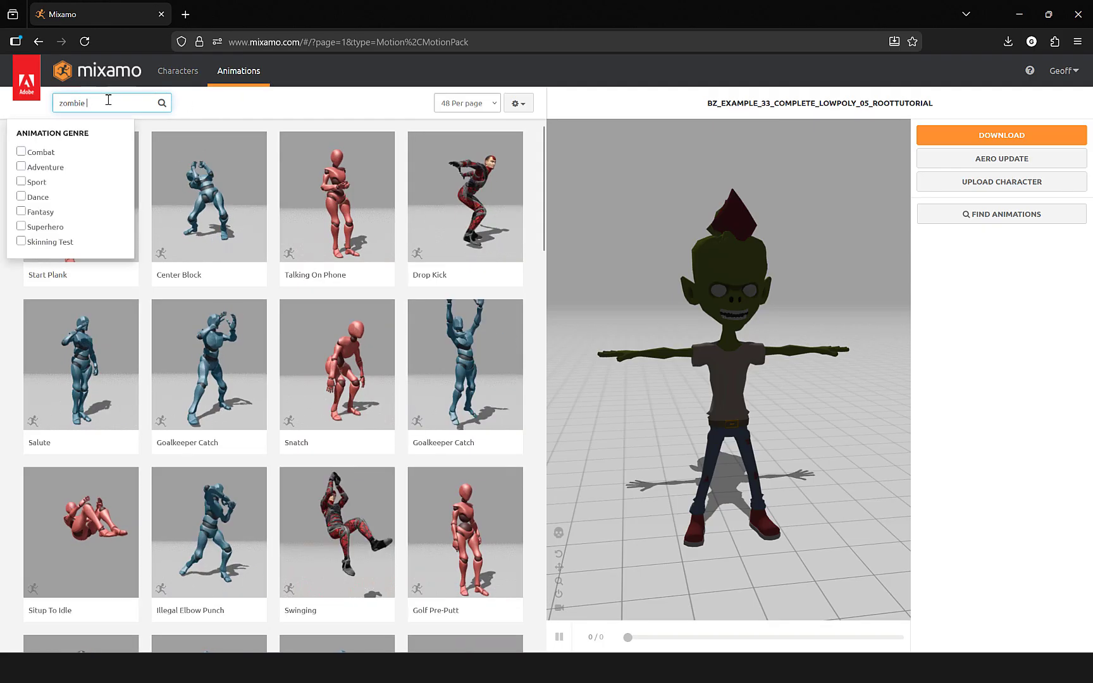
pyautogui.write('walk')
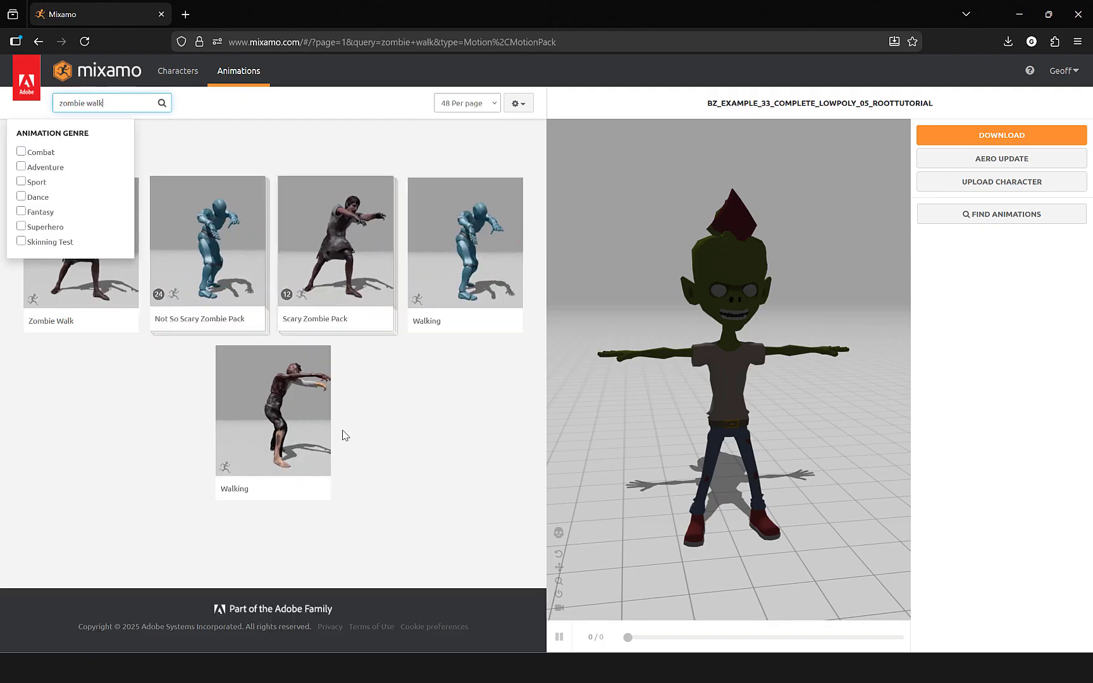
pyautogui.click(462, 462)
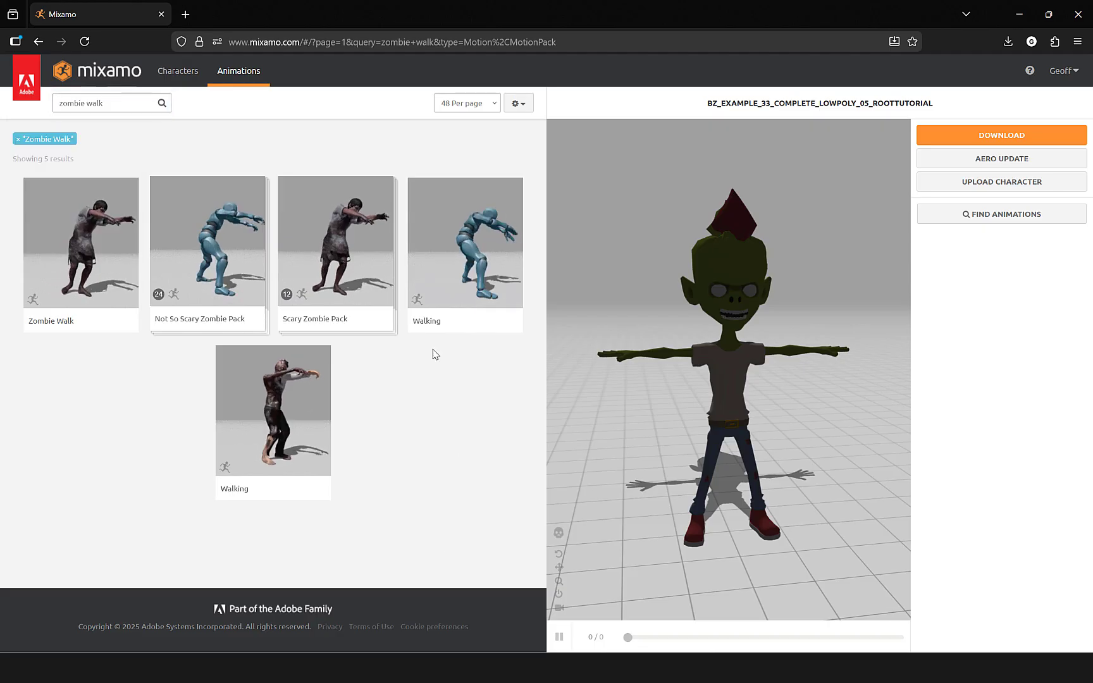
pyautogui.click(91, 228)
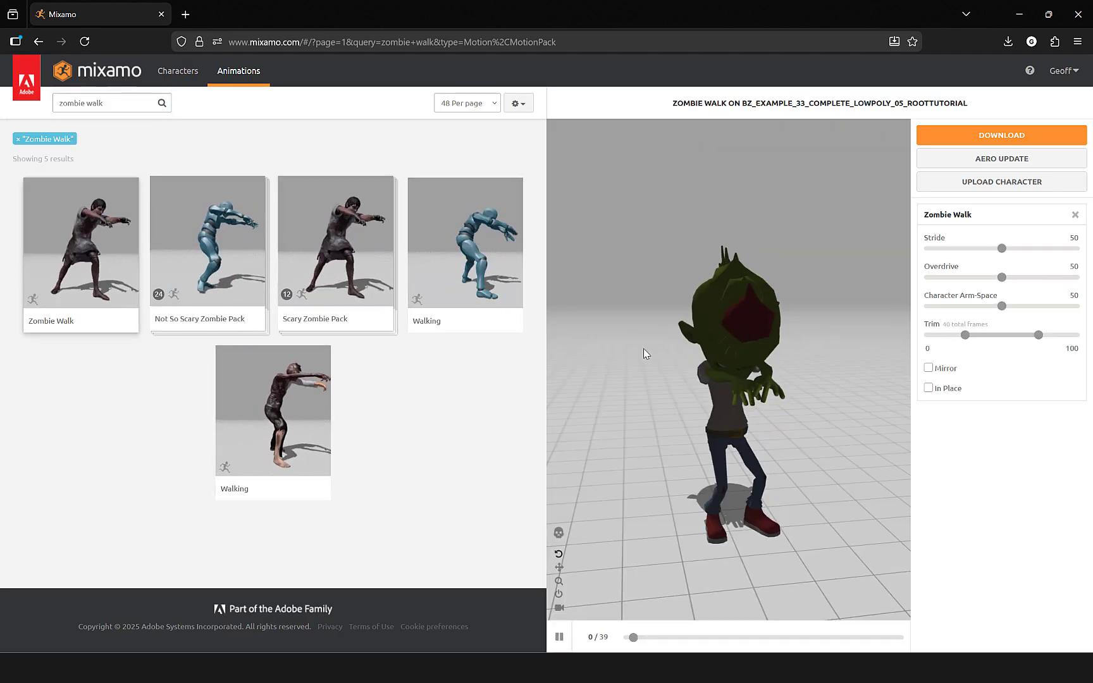
# Make the Zombie Walk play In Place and set its Character Arm-Space to 19.
pyautogui.click(929, 388)
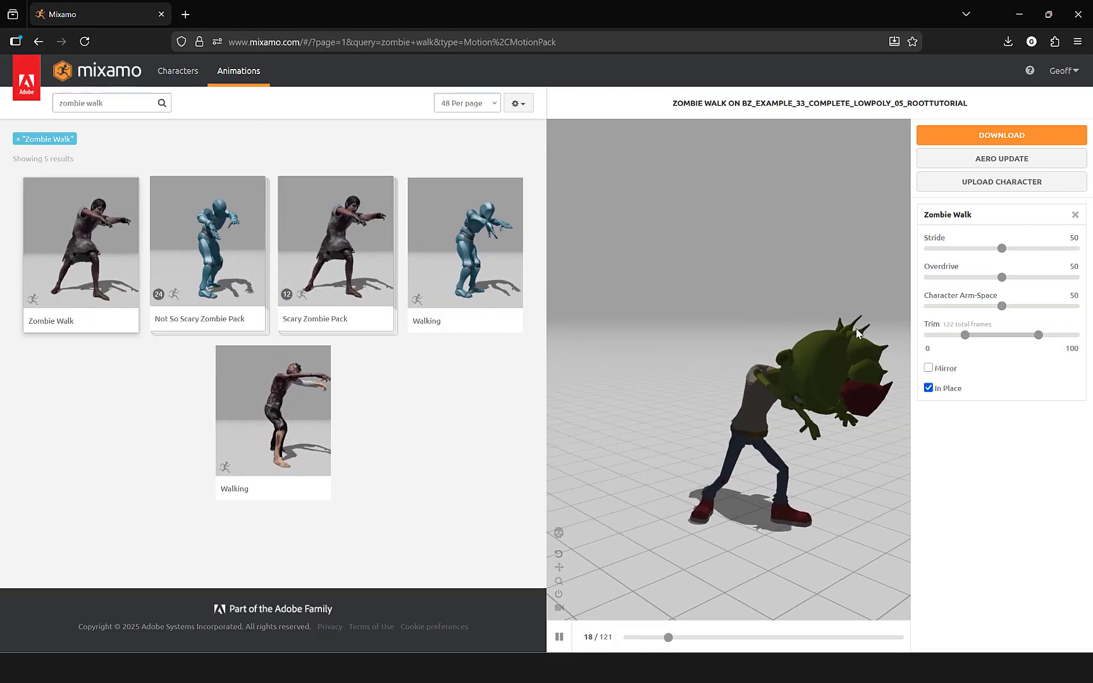
pyautogui.moveTo(769, 408); pyautogui.dragTo(763, 353)
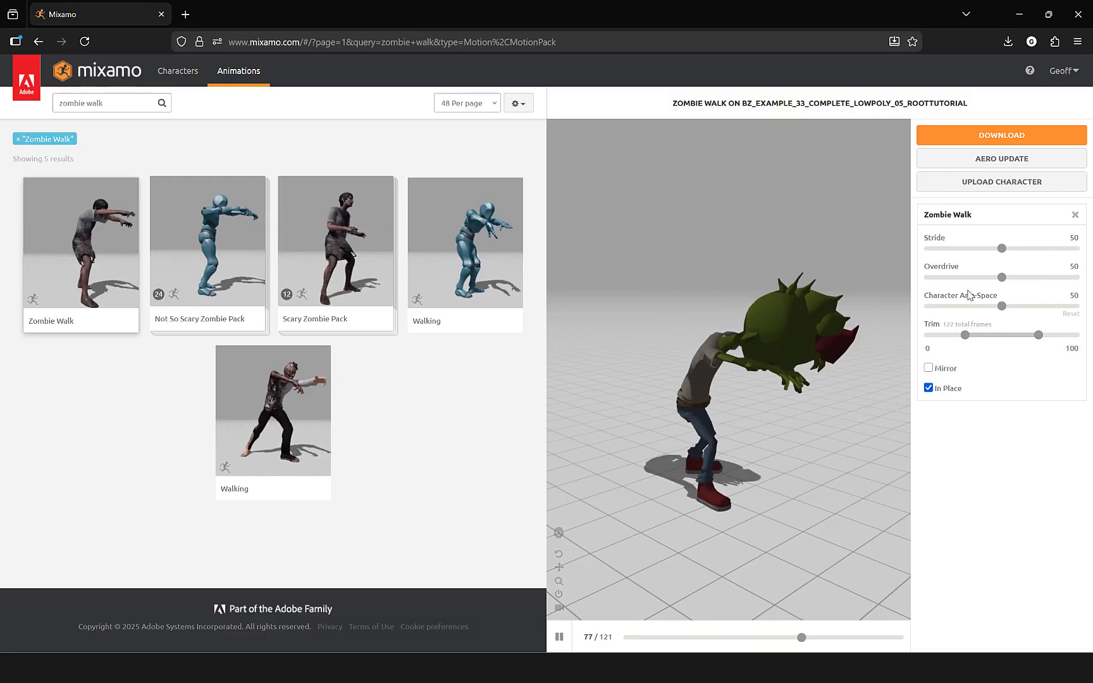
pyautogui.moveTo(1002, 306); pyautogui.dragTo(1039, 307)
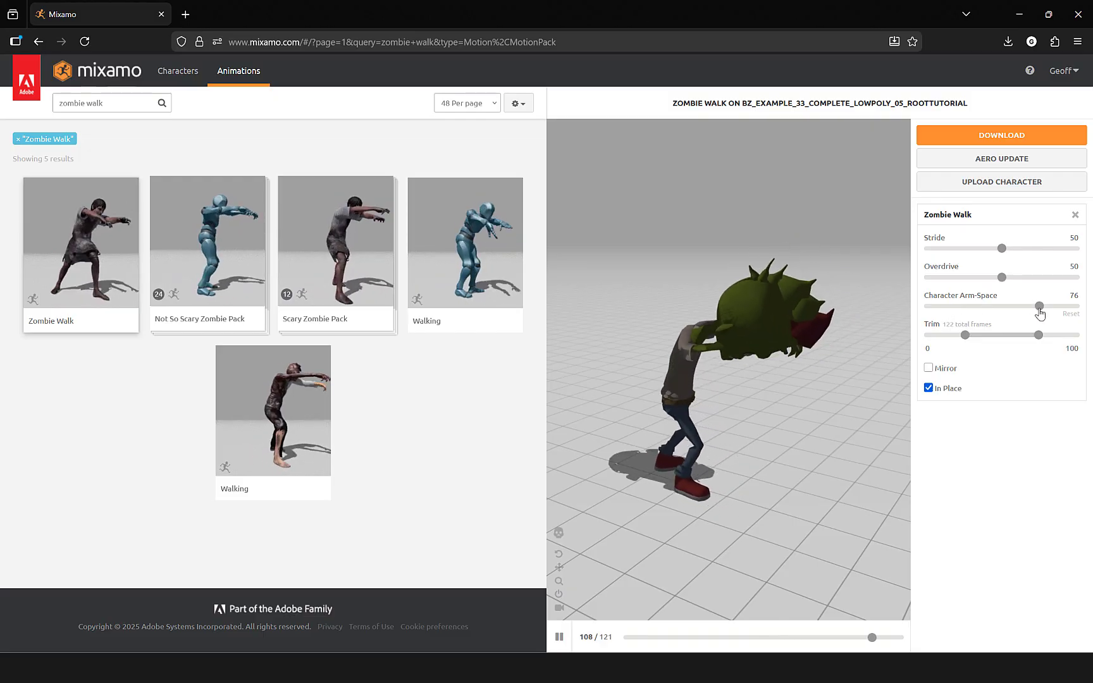
pyautogui.moveTo(1039, 307); pyautogui.dragTo(965, 308)
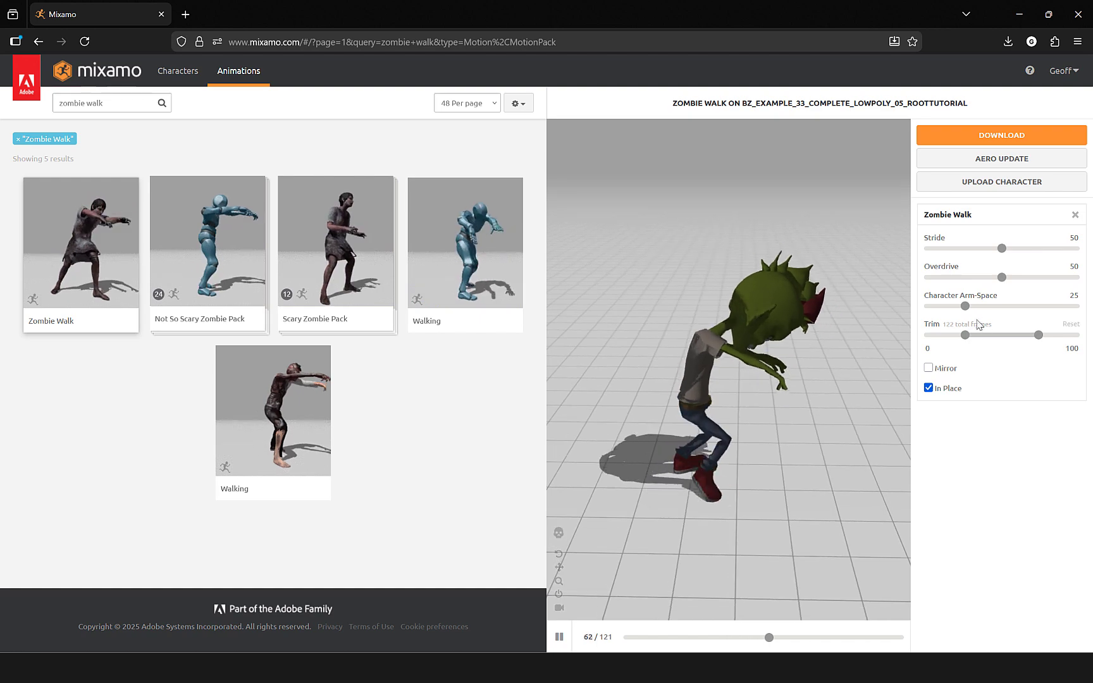
pyautogui.moveTo(965, 307); pyautogui.dragTo(956, 307)
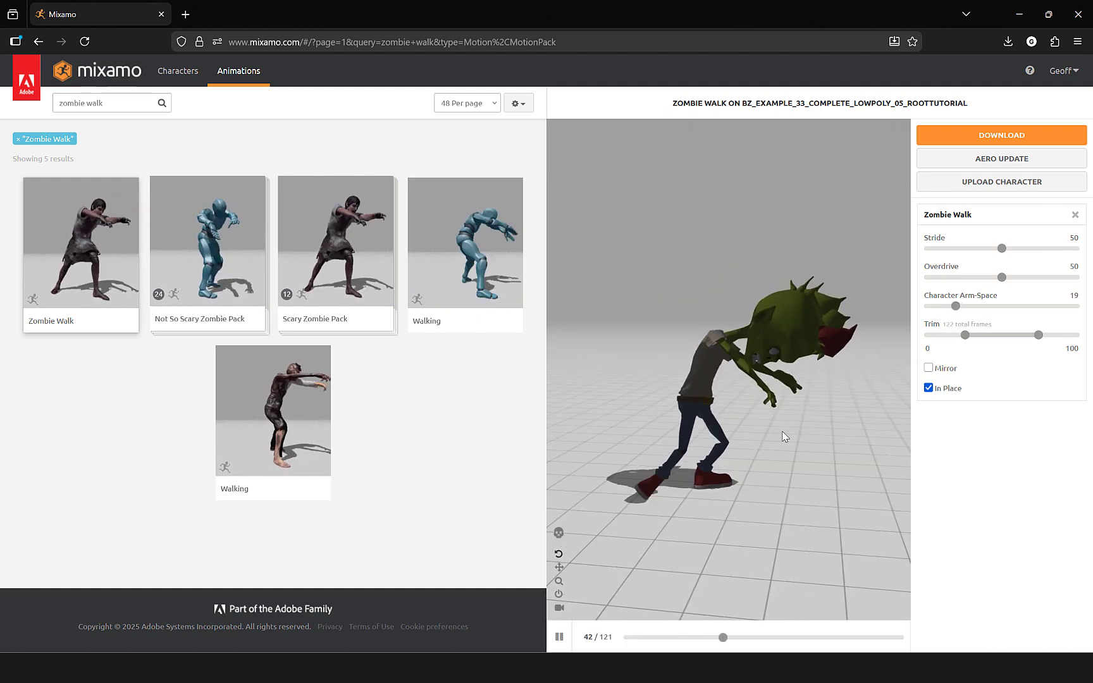
# Download the Zombie Walk animation as FBX Binary with the Without Skin option.
pyautogui.click(999, 135)
pyautogui.click(598, 198)
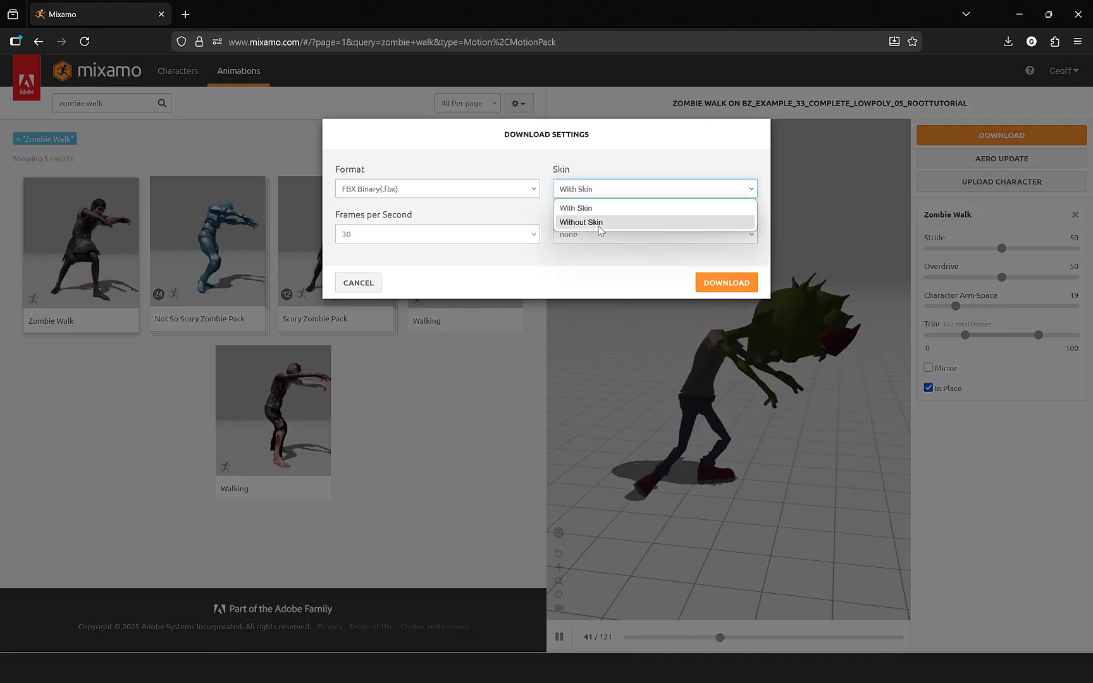
pyautogui.click(592, 221)
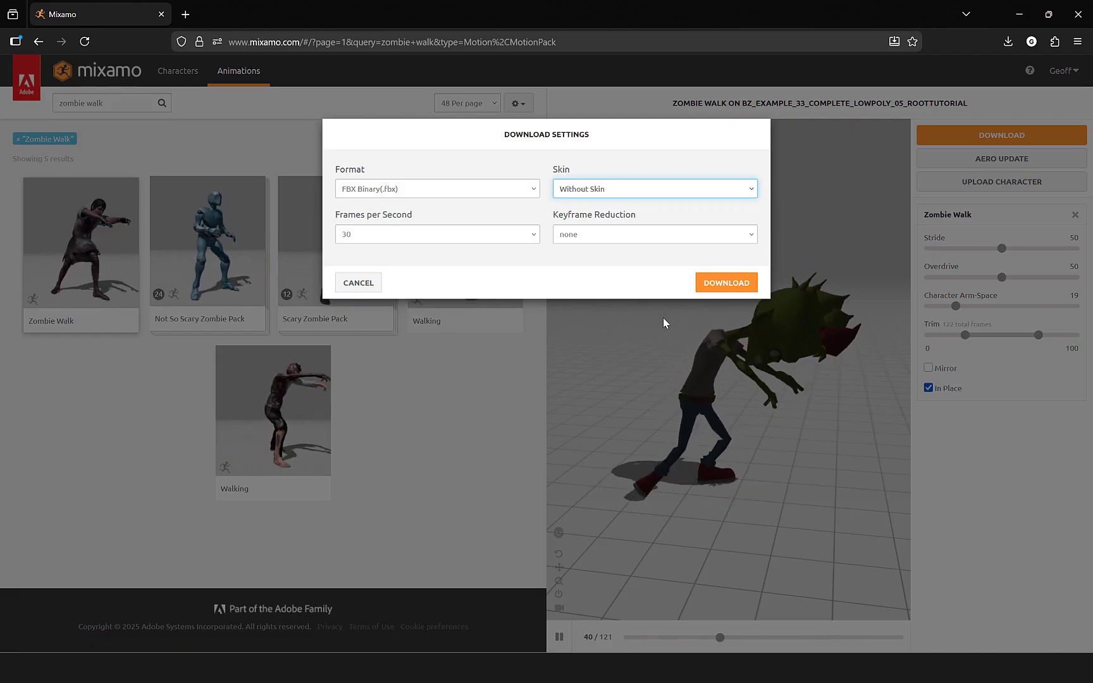
pyautogui.click(734, 284)
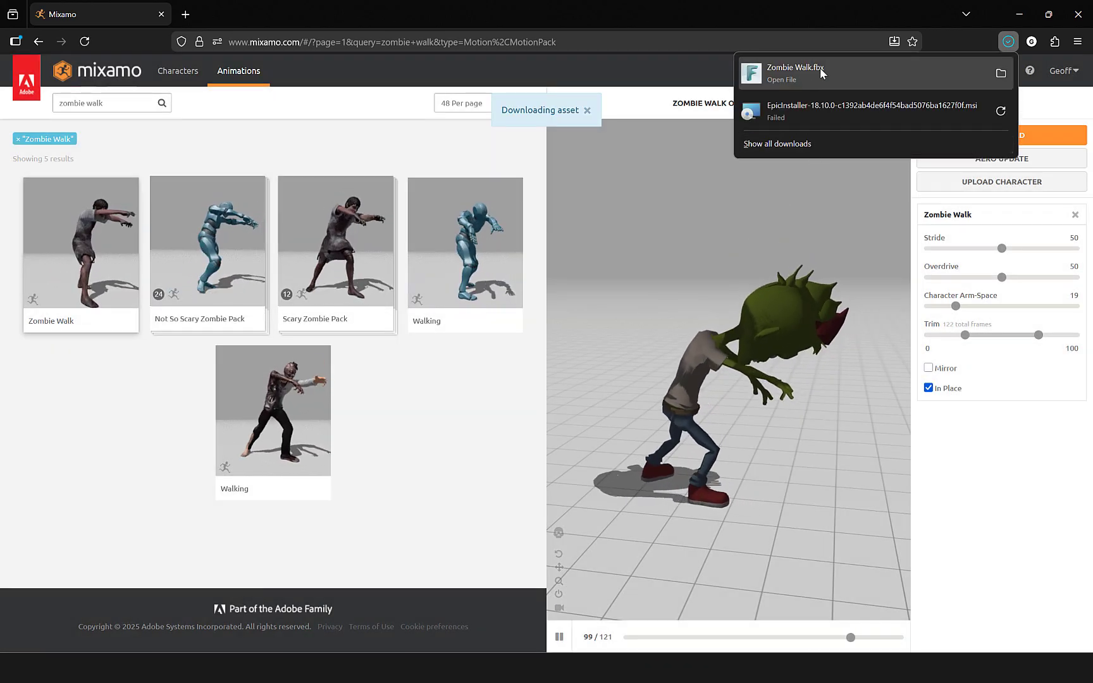
# Place the downloaded Zombie Walk.fbx on the desktop and get the browser out of the way.
pyautogui.click(1049, 14)
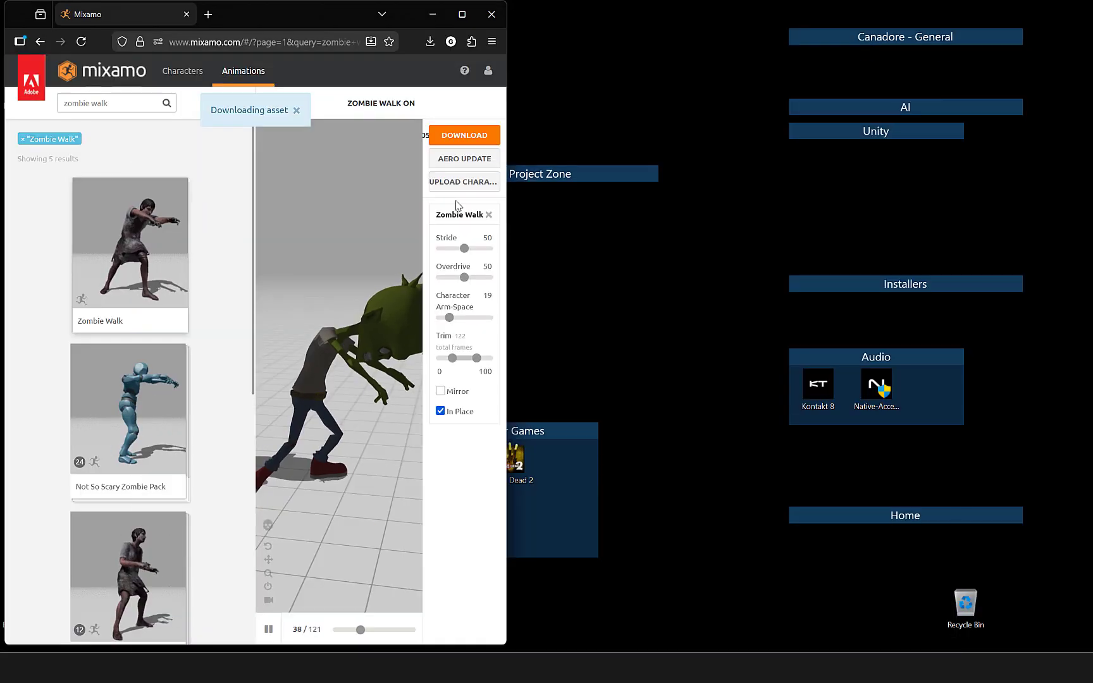
pyautogui.click(430, 41)
pyautogui.moveTo(347, 84); pyautogui.dragTo(711, 368)
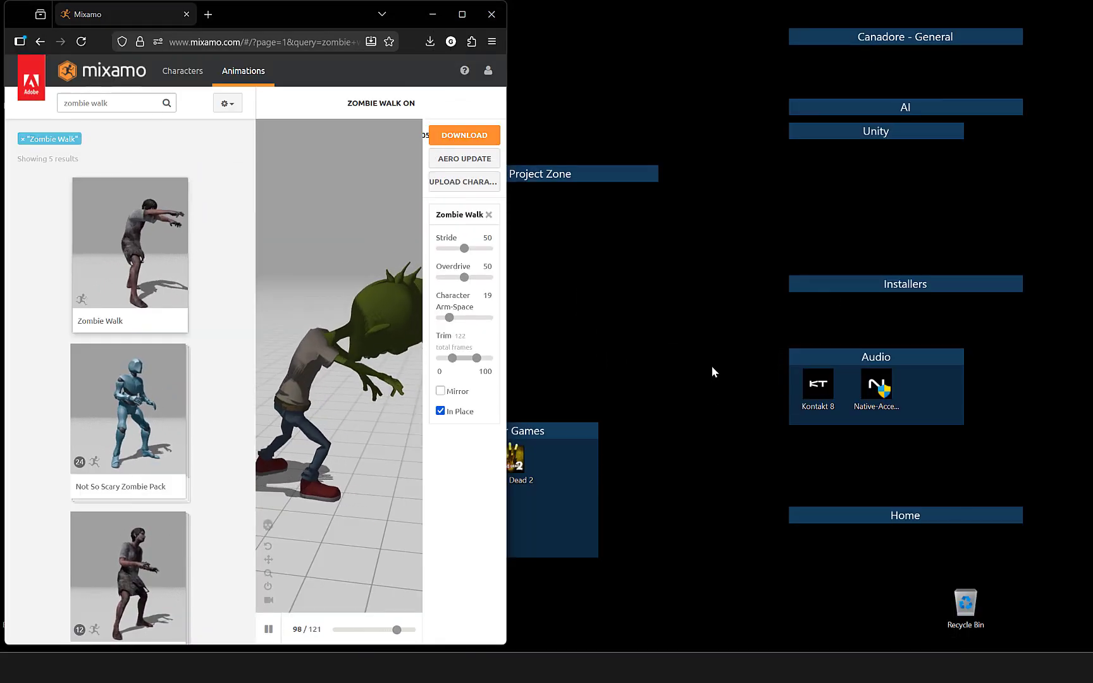
pyautogui.click(433, 15)
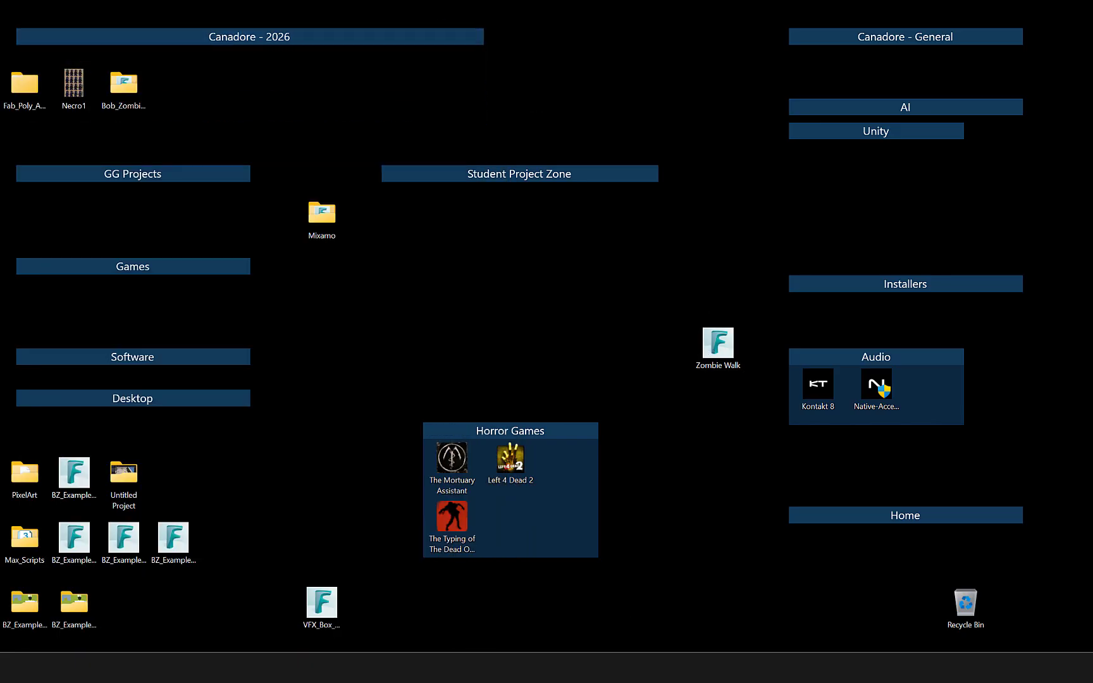
# Switch to Unreal Editor, create a folder named Animations inside the BobZombie content folder and open it.
pyautogui.hotkey('alt', 'Tab')
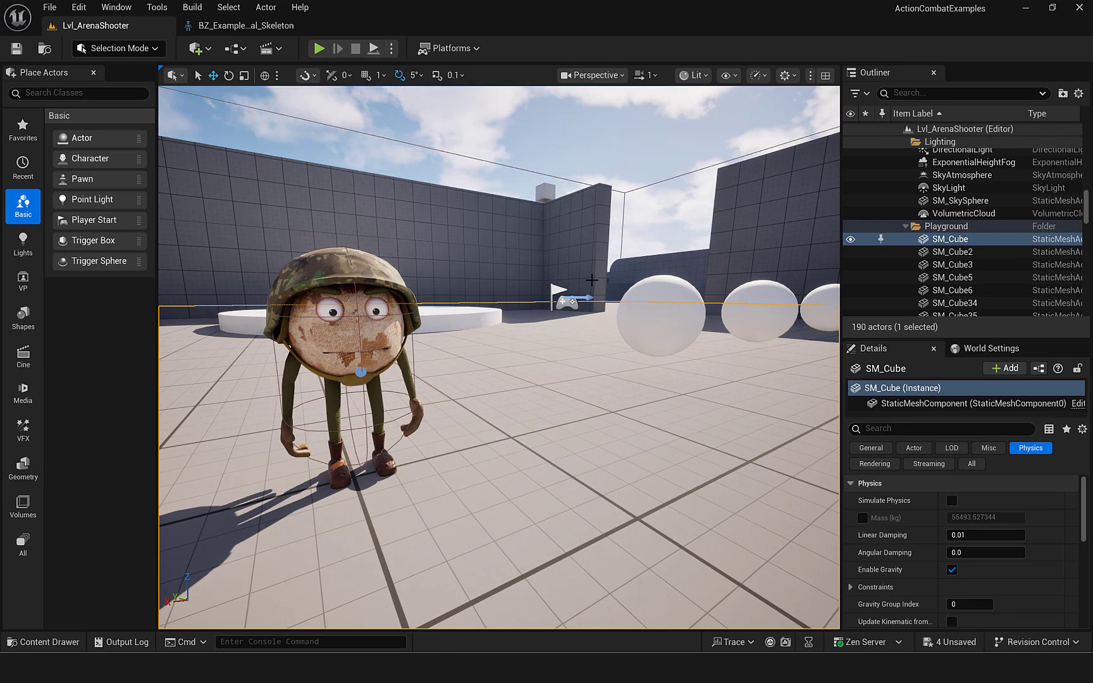
pyautogui.hotkey('ctrl', 'space')
pyautogui.click(699, 410)
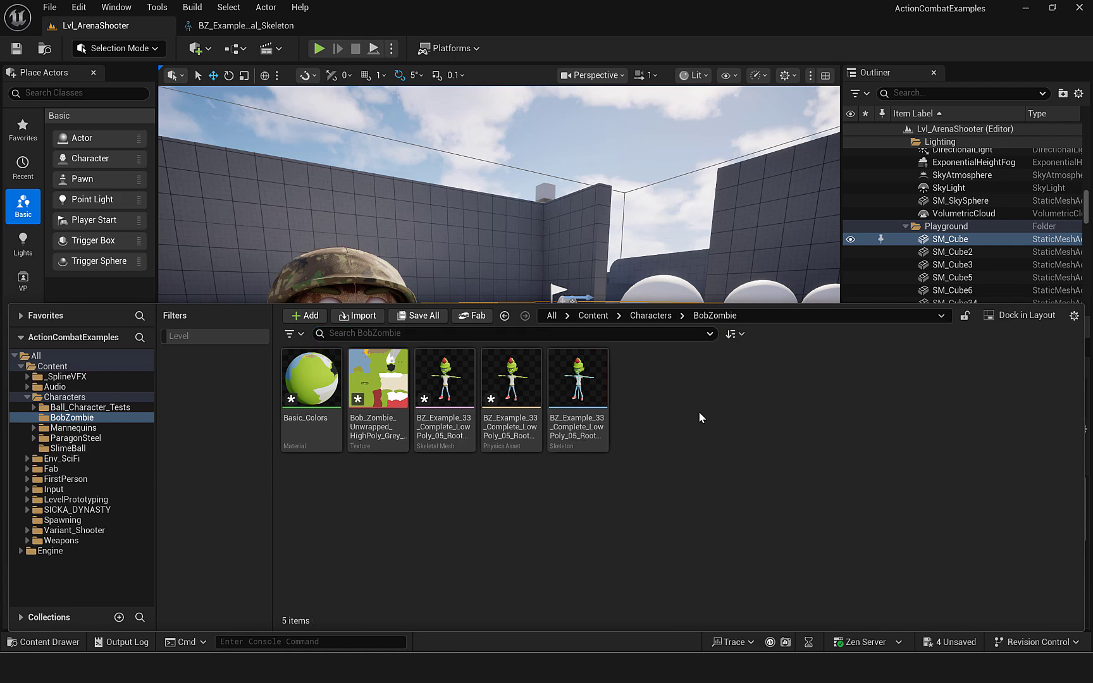
pyautogui.rightClick(699, 410)
pyautogui.click(769, 243)
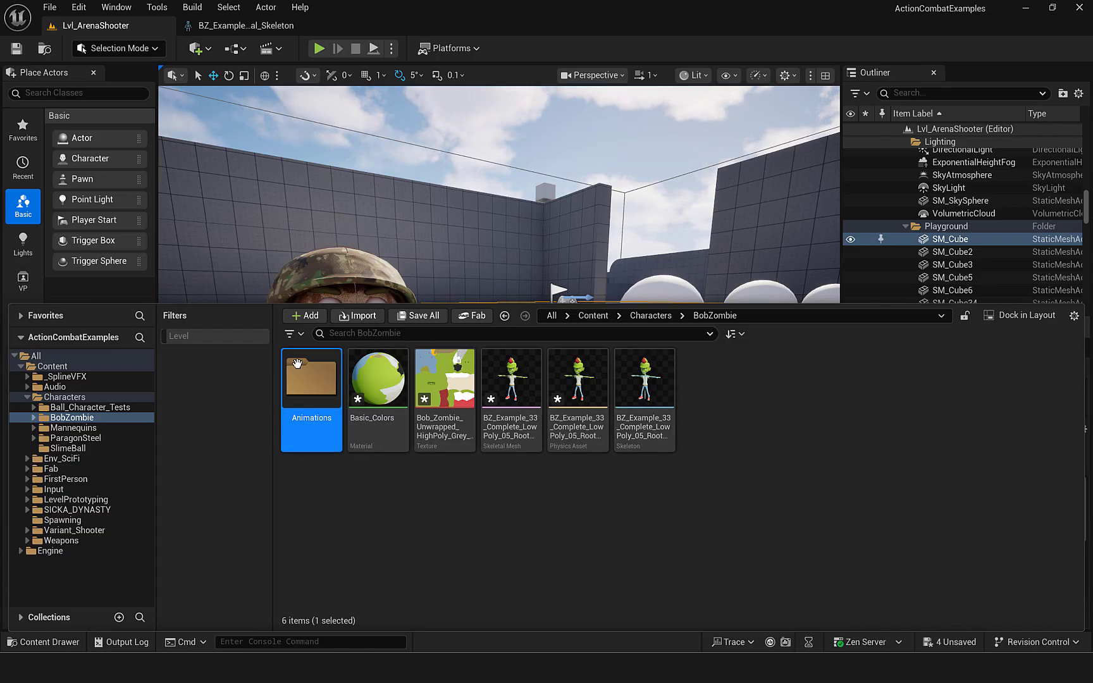
pyautogui.doubleClick(320, 391)
# Start importing Zombie Walk.fbx from the Desktop into the Animations folder.
pyautogui.rightClick(391, 397)
pyautogui.moveTo(392, 397)
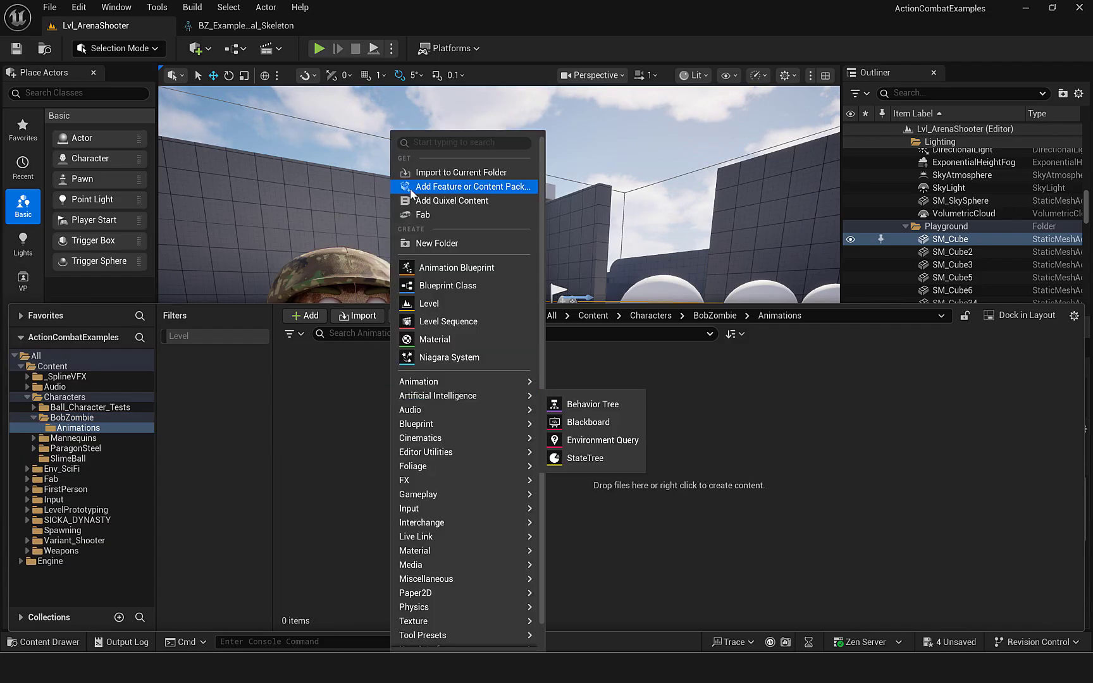
pyautogui.click(443, 172)
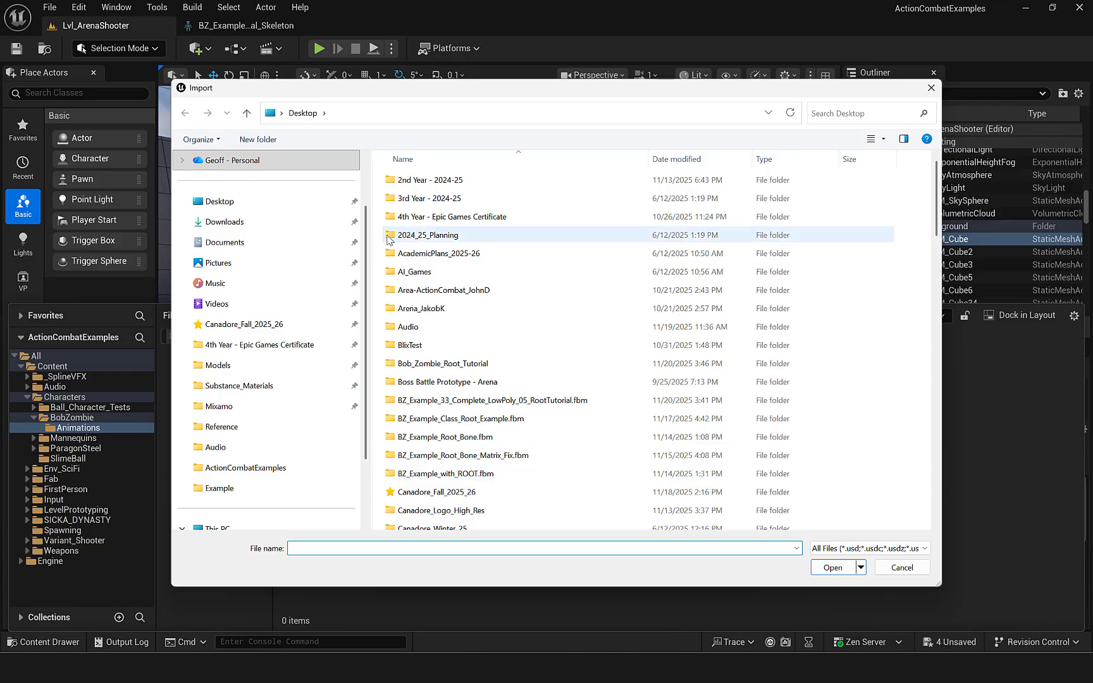
pyautogui.moveTo(937, 190); pyautogui.dragTo(956, 478)
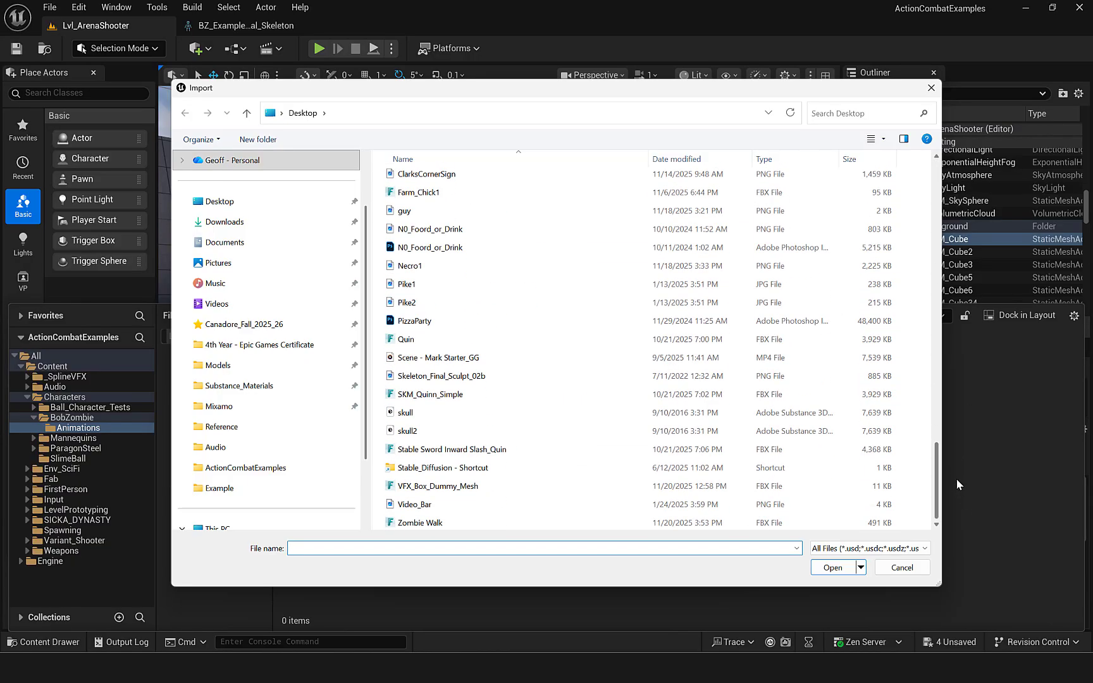
pyautogui.click(428, 524)
pyautogui.click(832, 568)
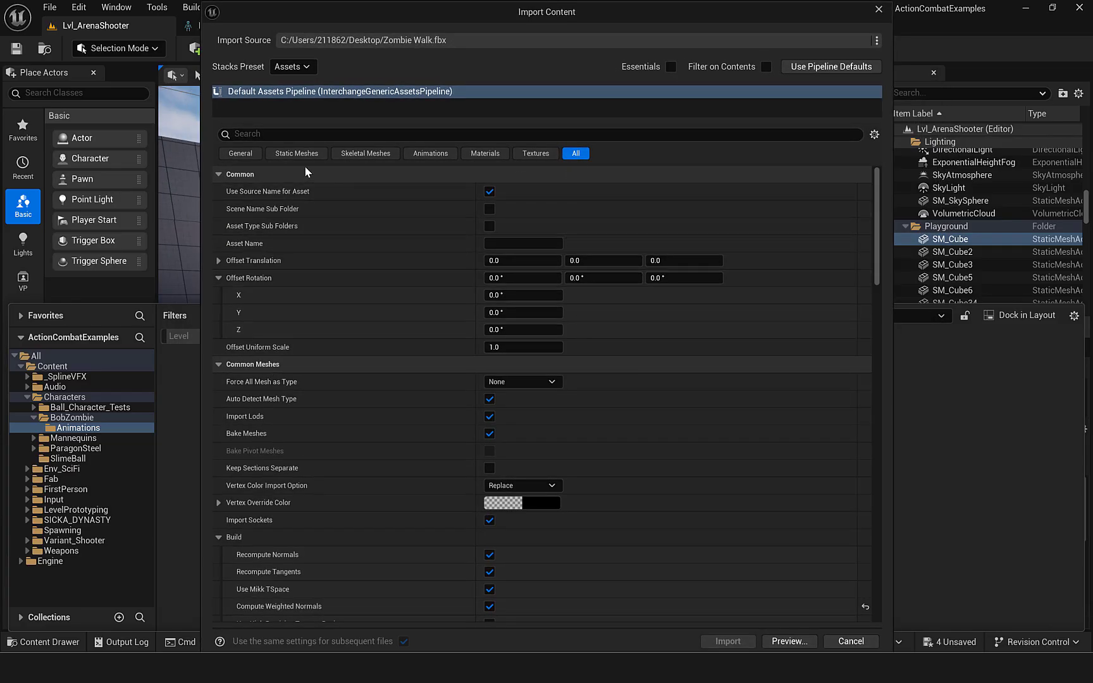
# Import the animation onto the BZ_Example_33_Complete_LowPoly_05_RootTutorial skeleton and preview Zombie_Walk from the side.
pyautogui.click(351, 155)
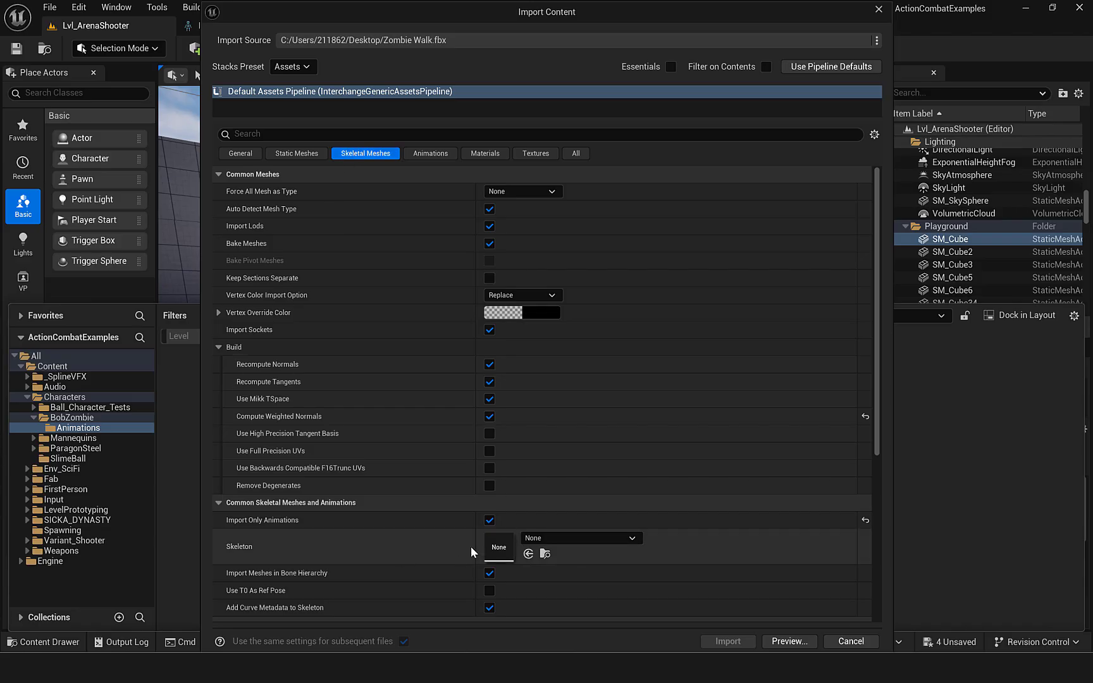
pyautogui.click(617, 539)
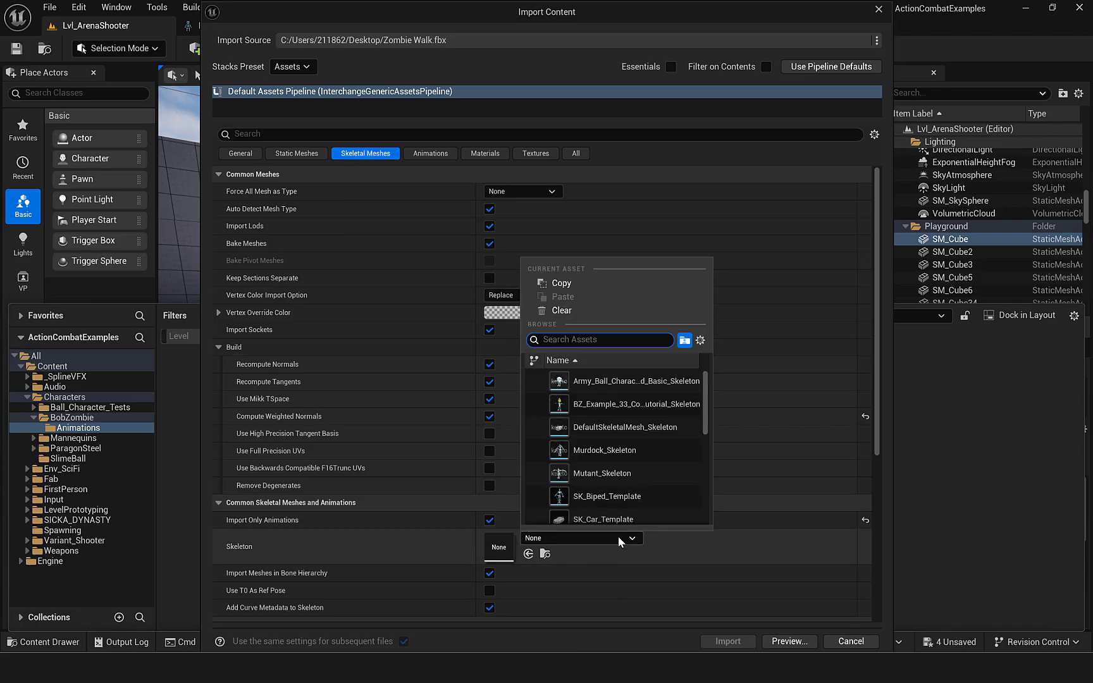
pyautogui.click(616, 400)
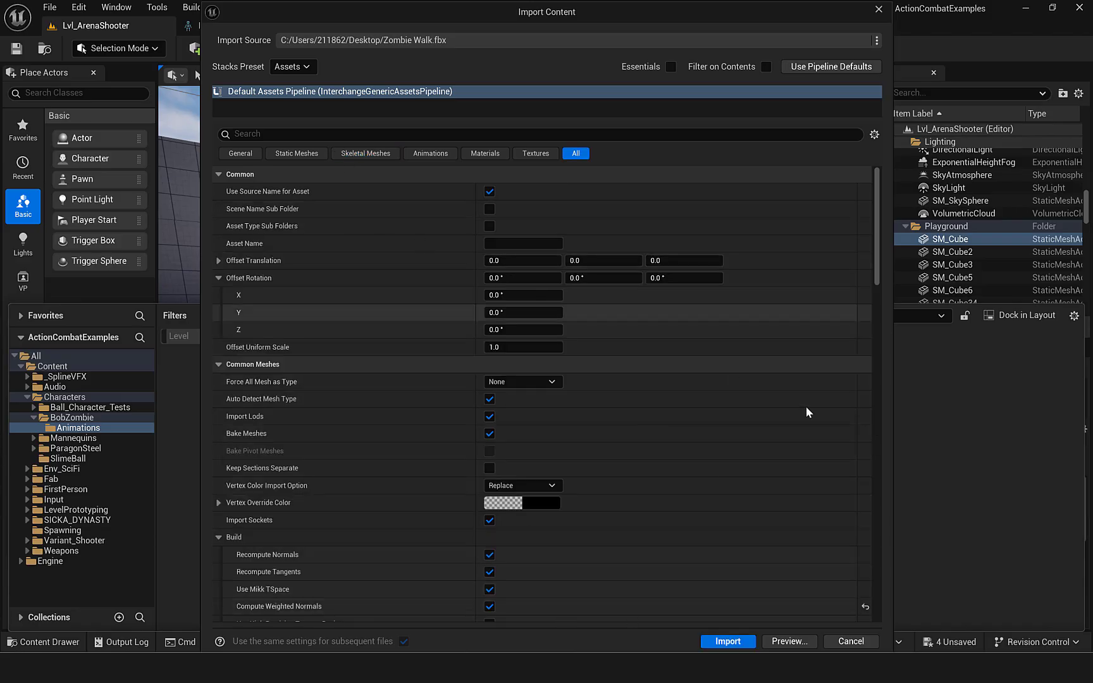
pyautogui.click(723, 642)
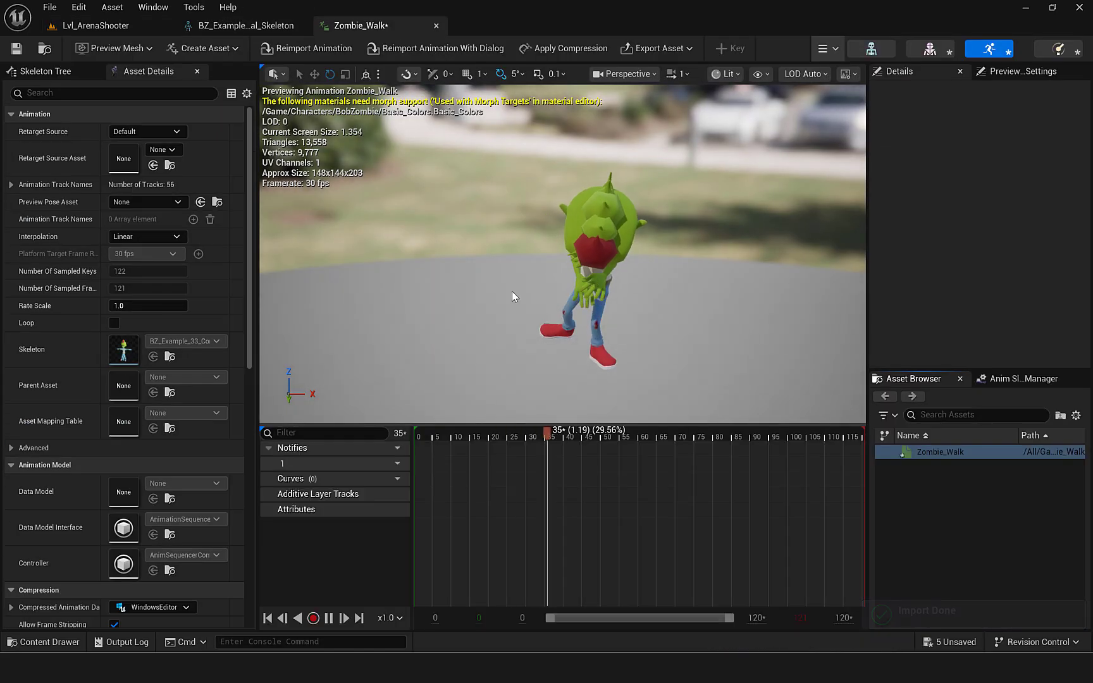
pyautogui.moveTo(514, 297); pyautogui.dragTo(610, 248, button='right')
pyautogui.press('s')
pyautogui.keyDown('alt'); pyautogui.moveTo(609, 248); pyautogui.dragTo(577, 259); pyautogui.keyUp('alt')
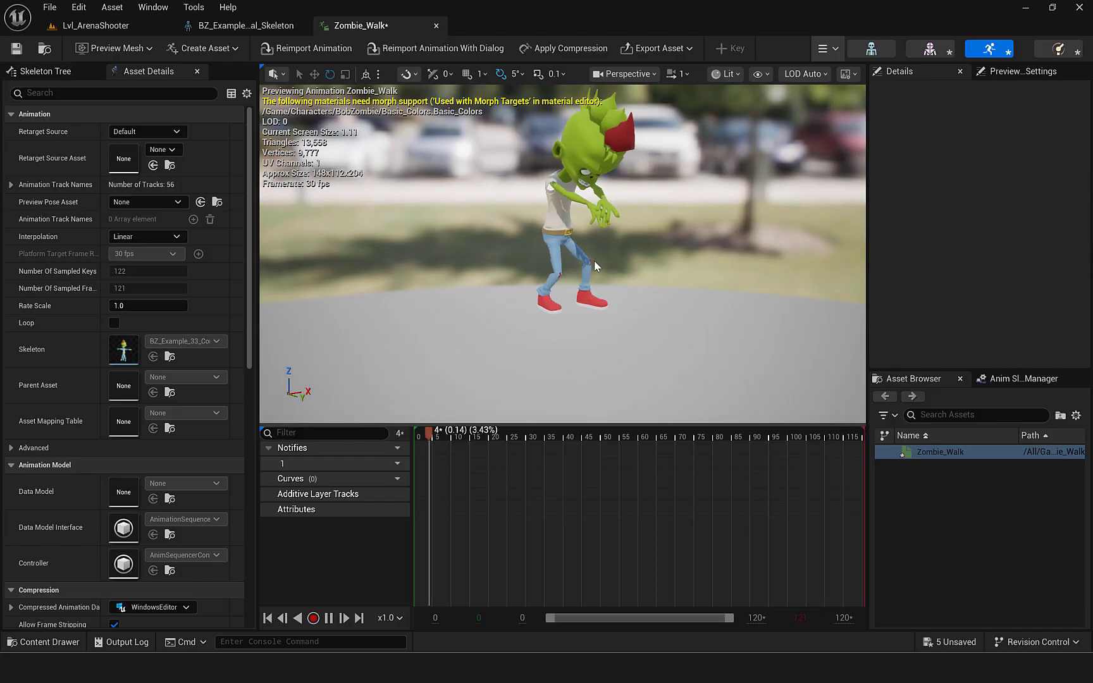
# Create an Animation Blueprint named ABP_BobZombie in the Animations folder for the BZ_Example_33 RootTutorial skeleton.
pyautogui.hotkey('ctrl', 'space')
pyautogui.rightClick(432, 527)
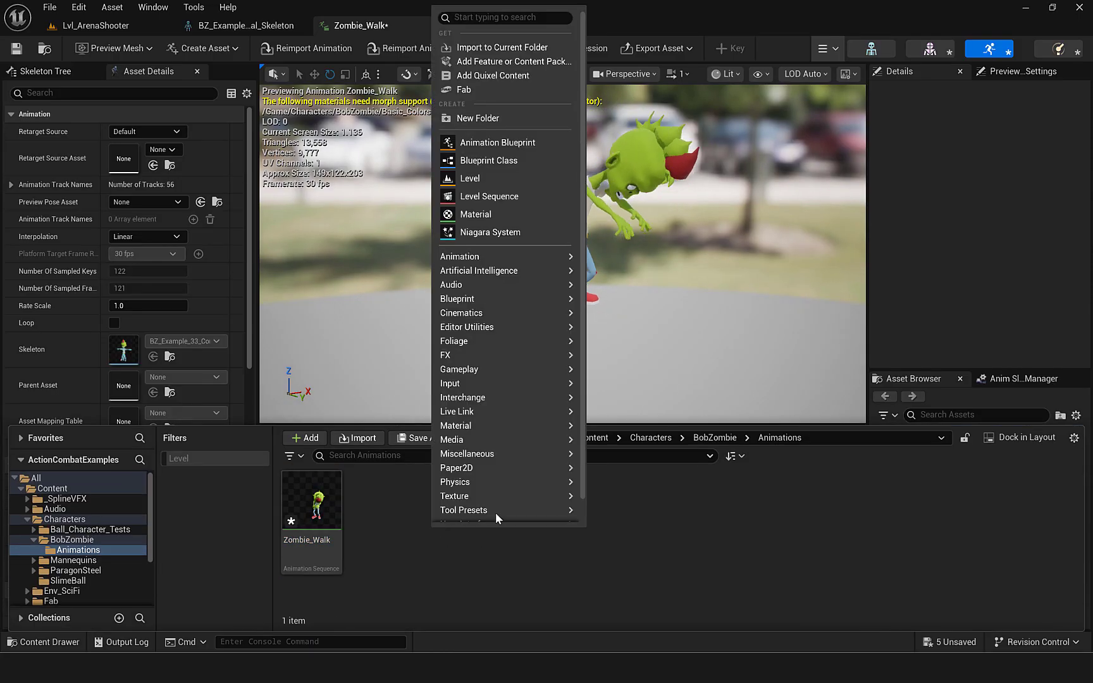
pyautogui.click(513, 144)
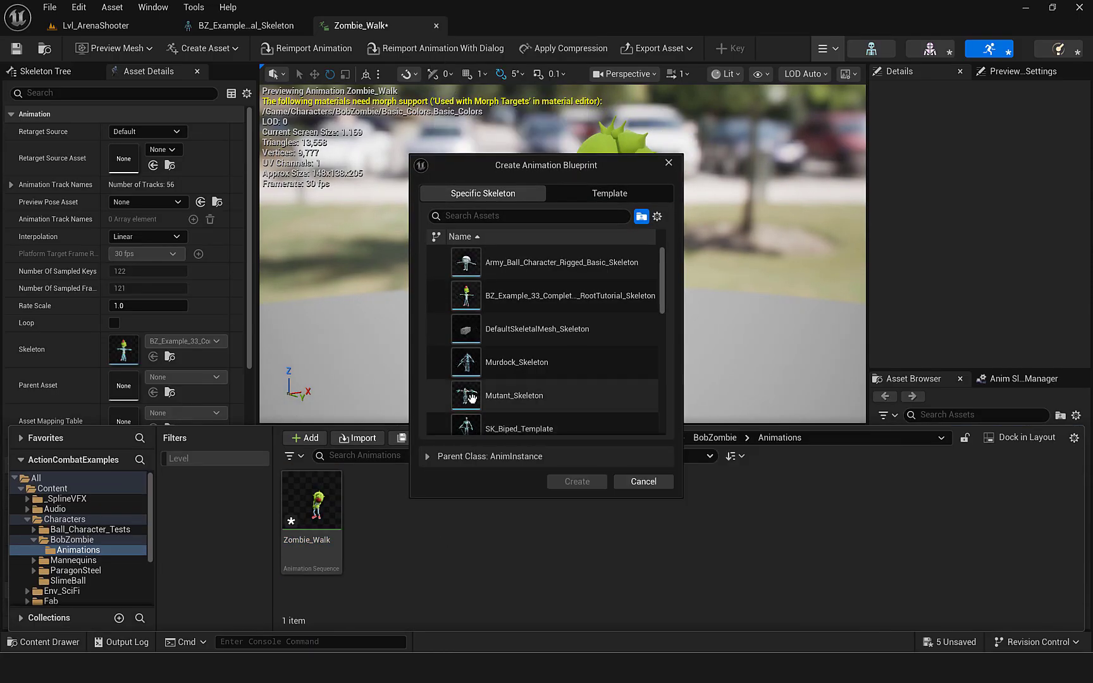
pyautogui.click(496, 294)
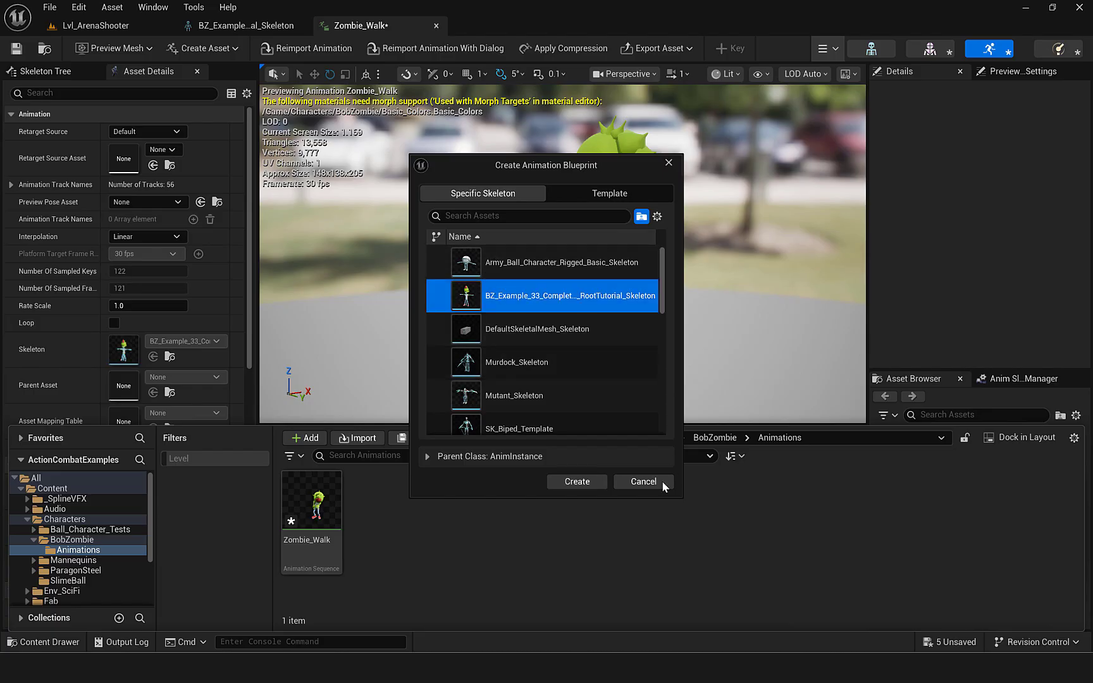
pyautogui.click(577, 483)
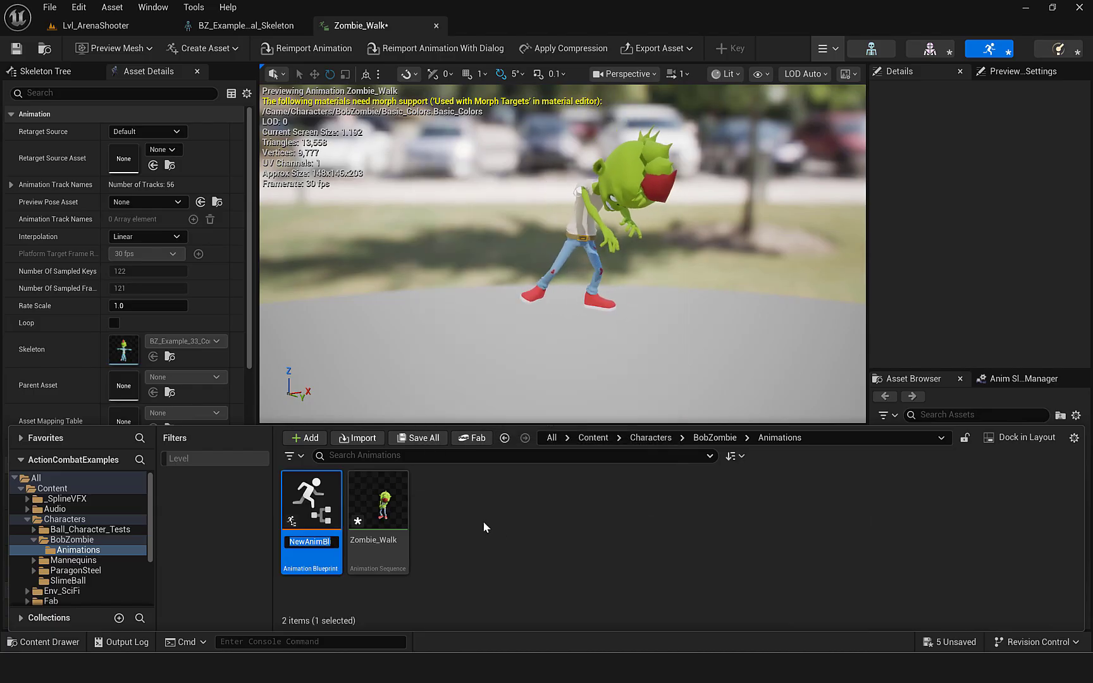
pyautogui.write('ABP_')
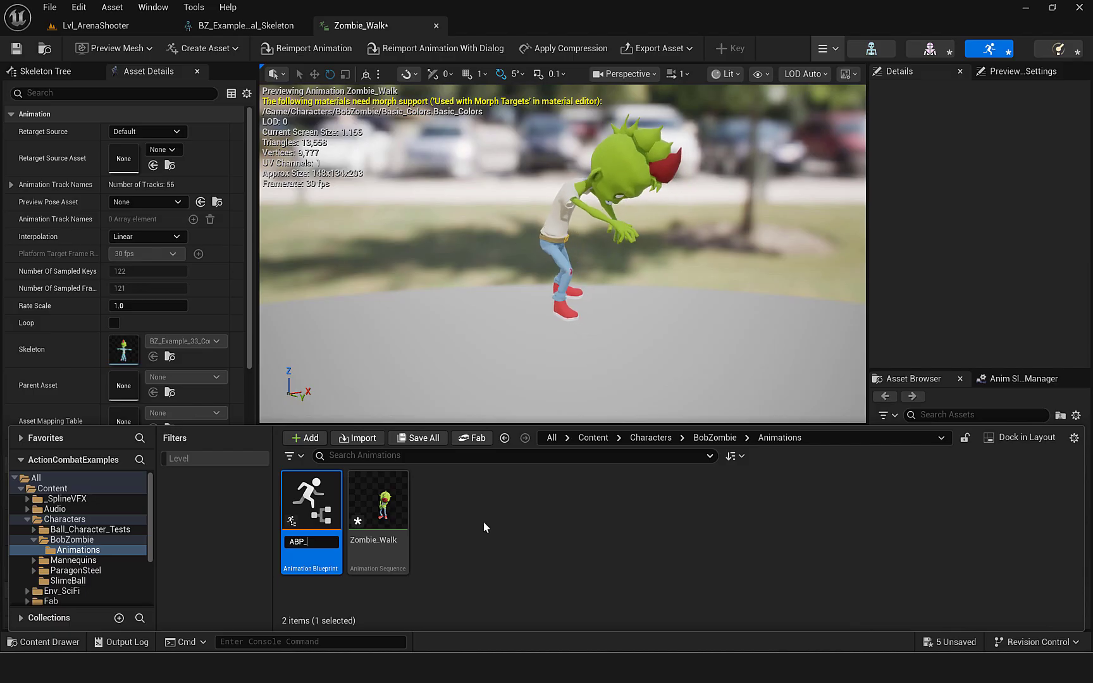
pyautogui.write('Bob')
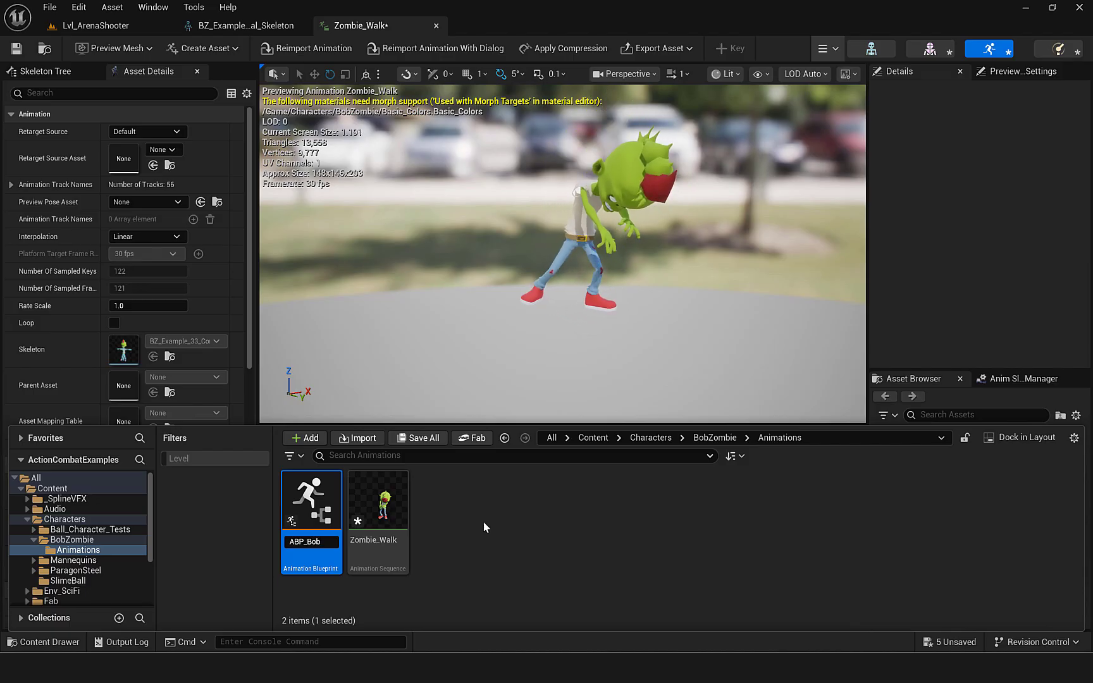
pyautogui.write('Zombie')
pyautogui.press('Return')
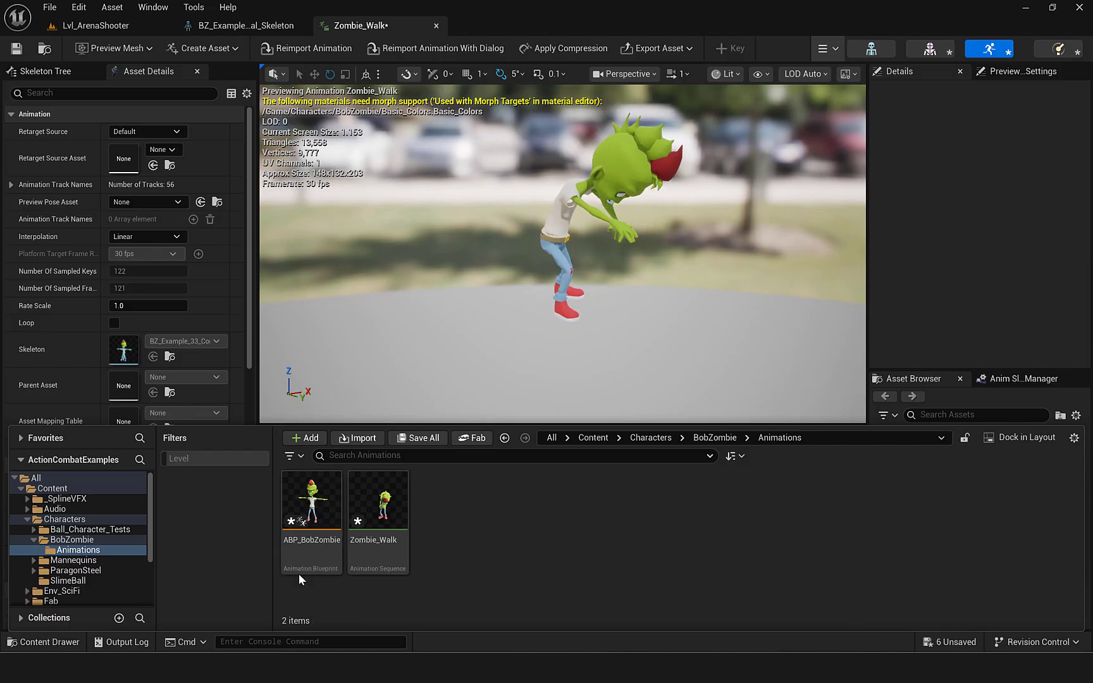
# Open ABP_BobZombie and add a Zombie_Walk sequence player to the AnimGraph before the Output Pose node.
pyautogui.doubleClick(300, 492)
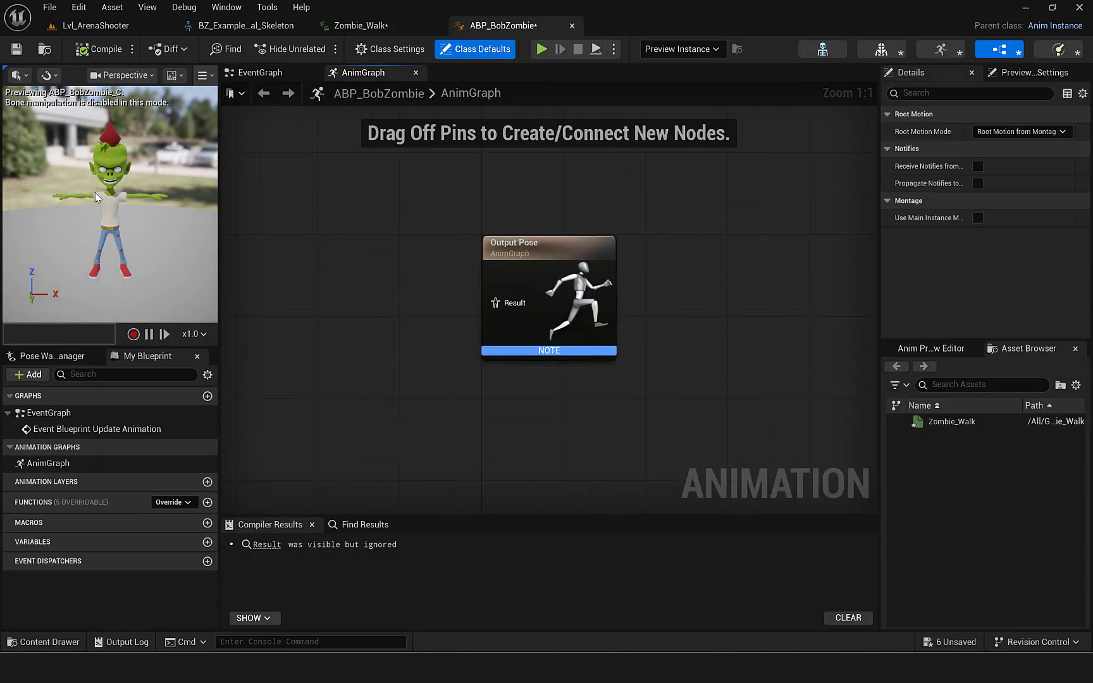
pyautogui.moveTo(498, 321); pyautogui.dragTo(629, 417, button='right')
pyautogui.moveTo(740, 415); pyautogui.dragTo(686, 402, button='right')
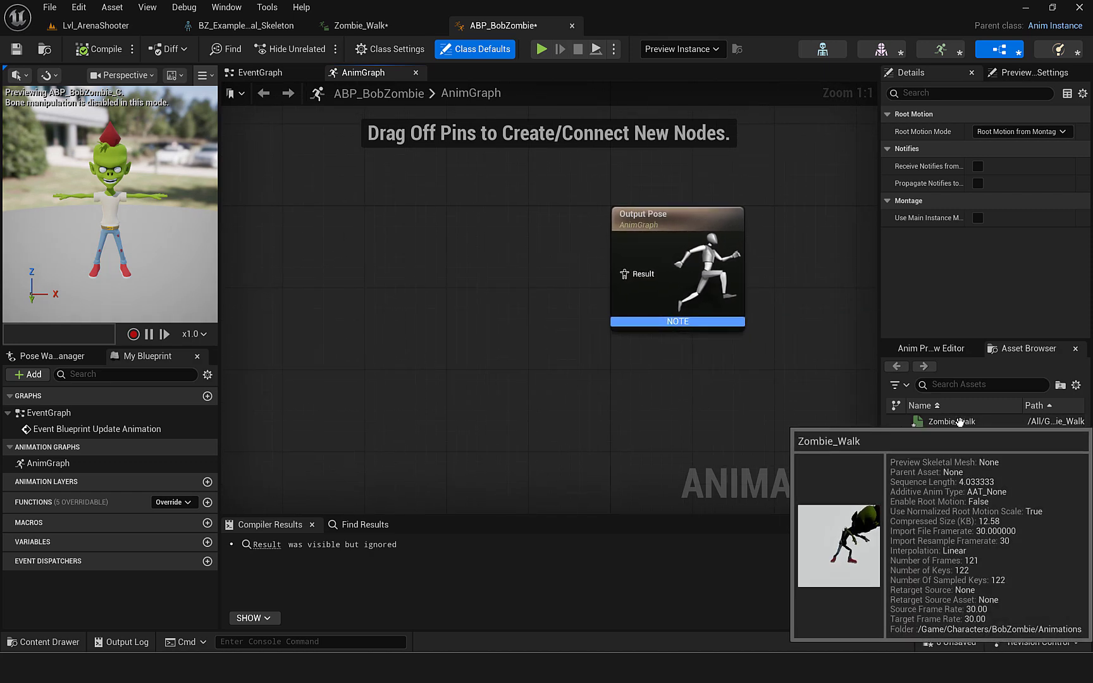
pyautogui.moveTo(949, 422); pyautogui.dragTo(399, 255)
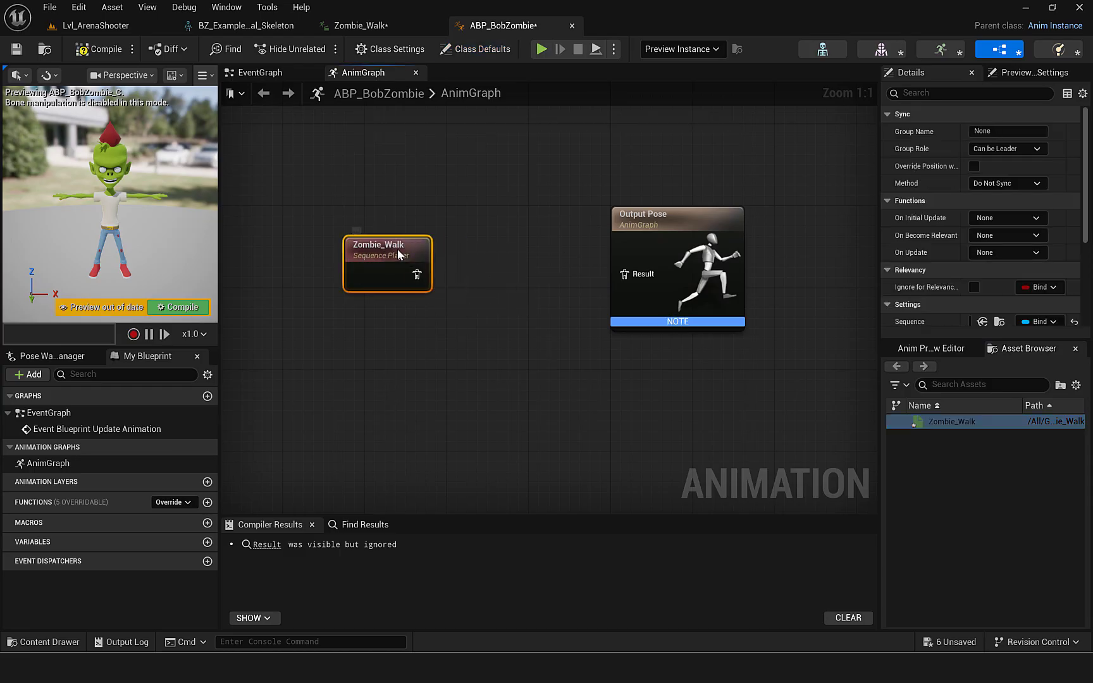
# Connect the Zombie_Walk node to the Output Pose result, compile and save the blueprint, and check the preview.
pyautogui.moveTo(435, 321); pyautogui.dragTo(484, 345, button='right')
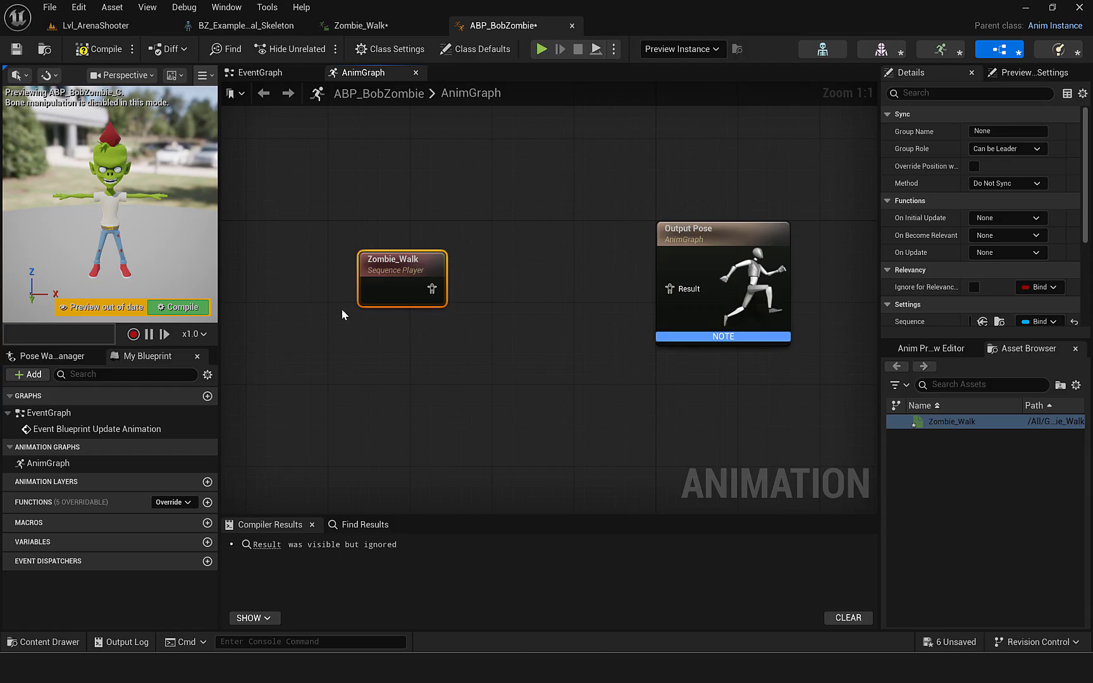
pyautogui.moveTo(425, 259); pyautogui.dragTo(424, 269)
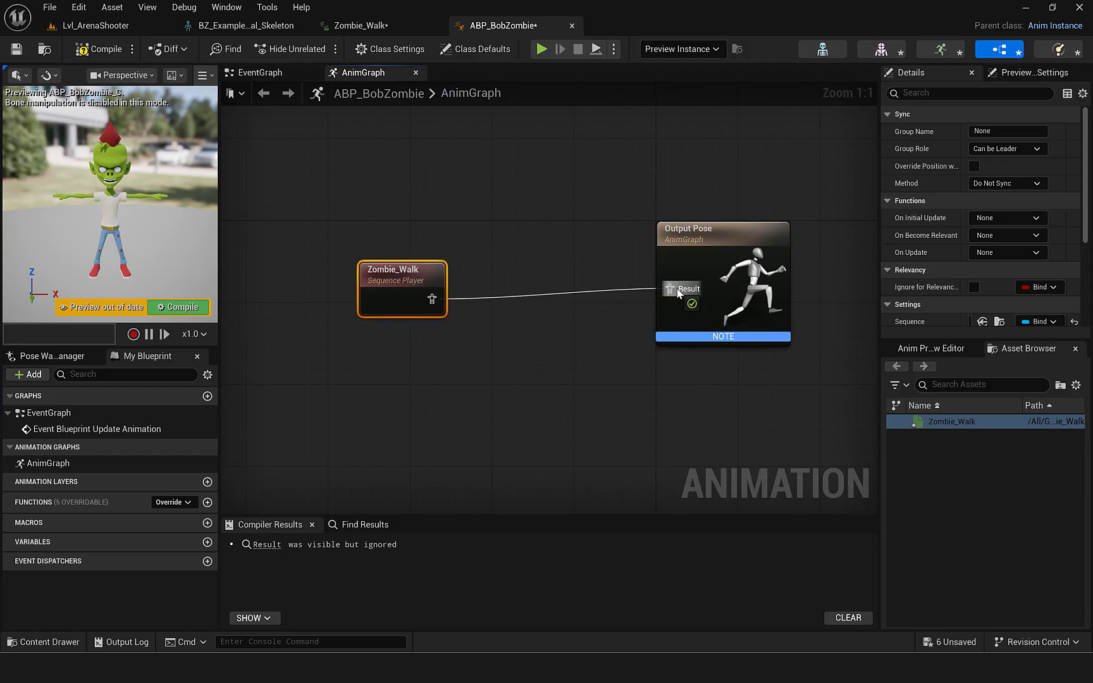
pyautogui.moveTo(411, 291); pyautogui.dragTo(435, 263)
pyautogui.click(102, 52)
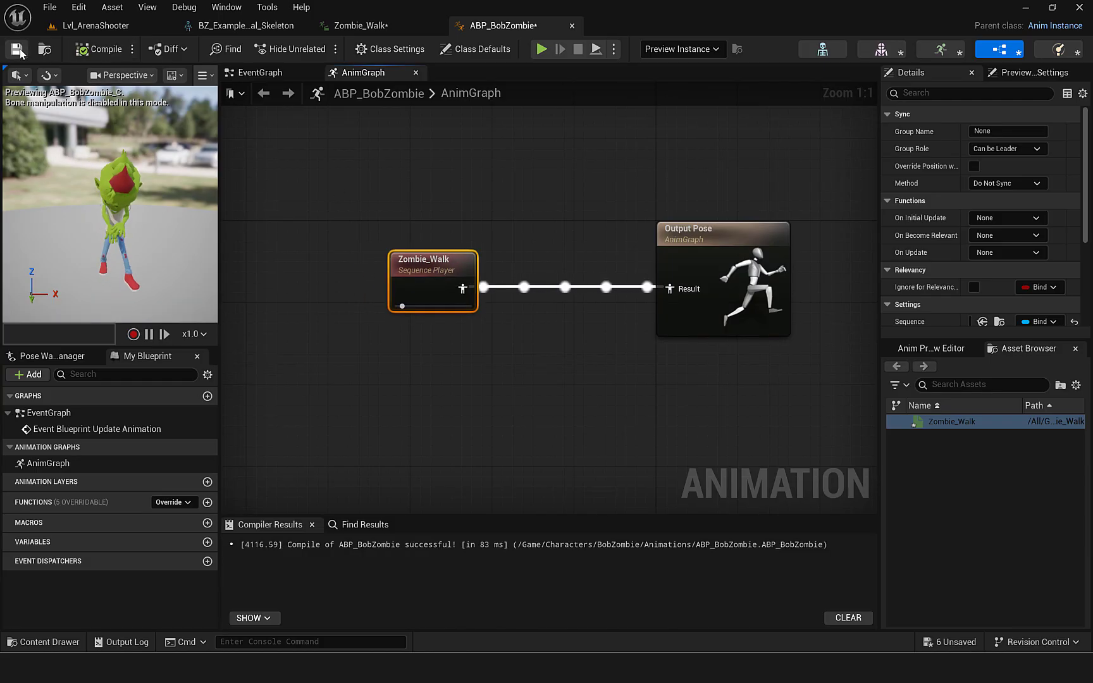
pyautogui.moveTo(99, 222); pyautogui.dragTo(161, 222, button='right')
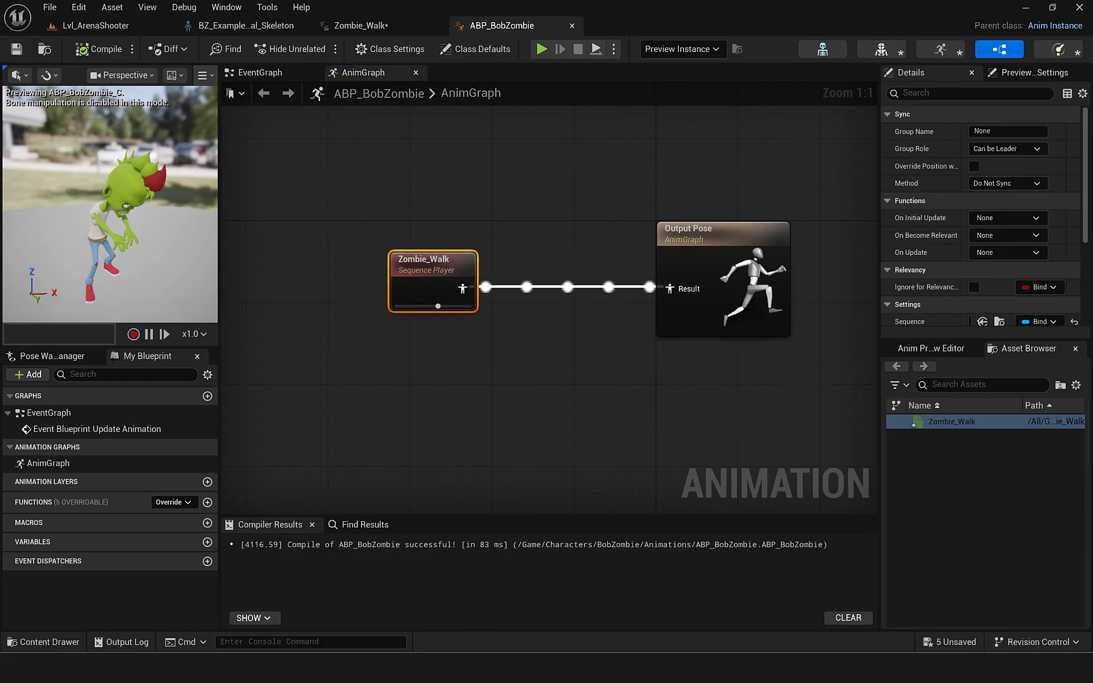
pyautogui.moveTo(100, 219); pyautogui.dragTo(131, 209, button='middle')
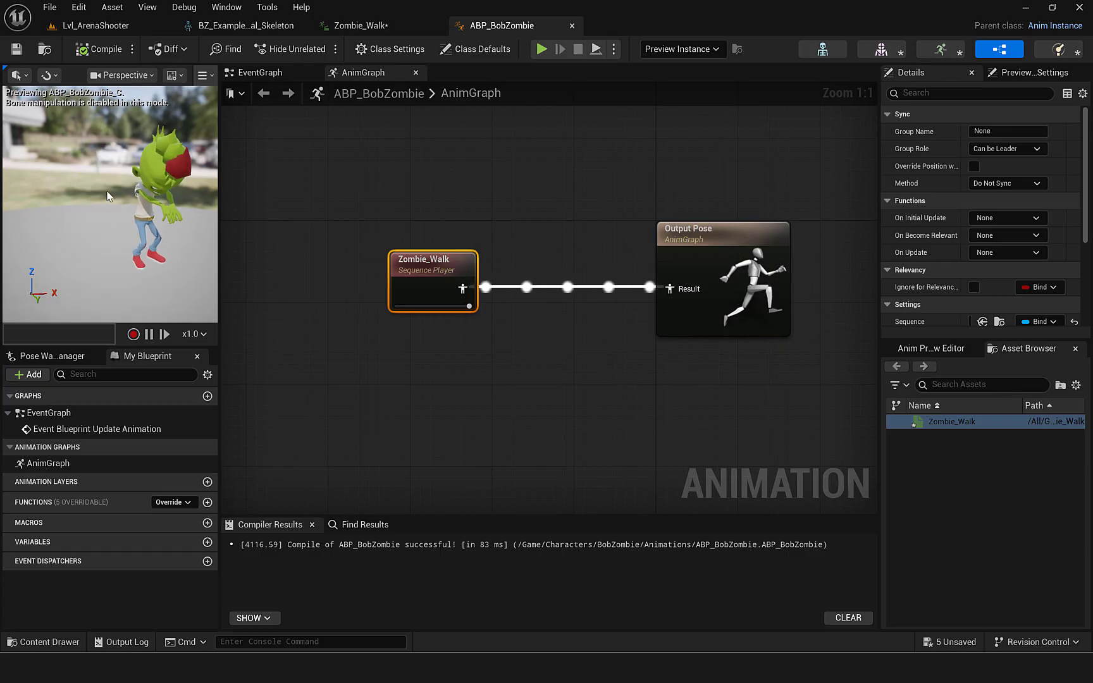
# Make sure Loop Animation is enabled on the Zombie_Walk node, filtering its properties by "loop", and compile and save the blueprint.
pyautogui.click(440, 205)
pyautogui.click(428, 259)
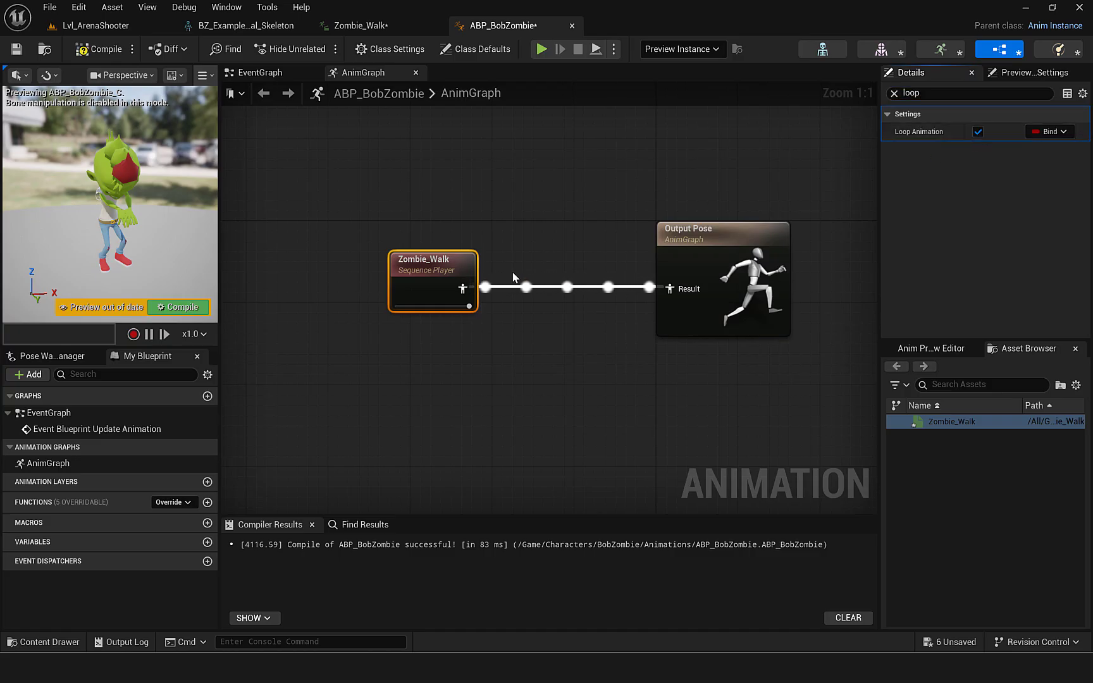
pyautogui.press('F7')
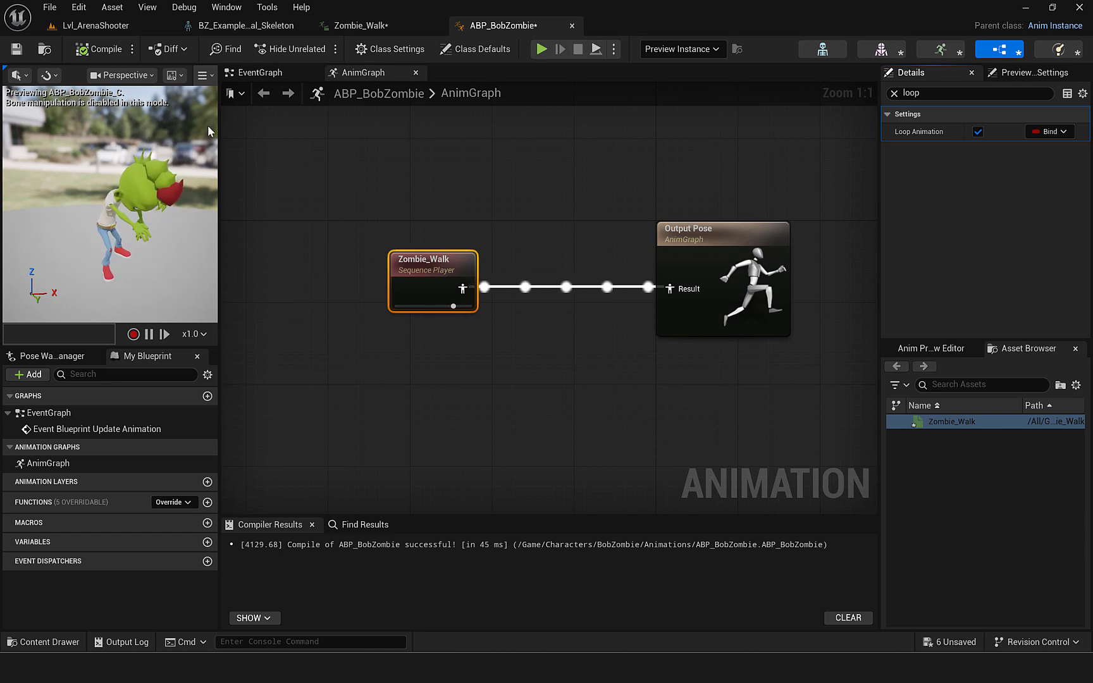
pyautogui.click(17, 50)
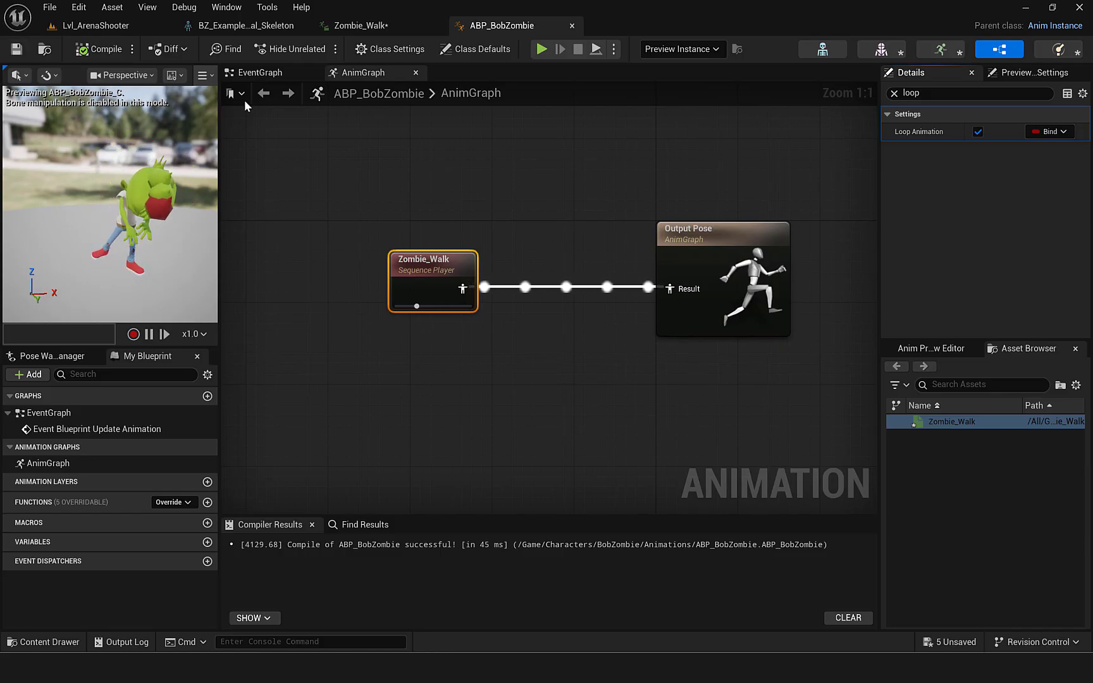
# Close ABP_BobZombie, return to Lvl_ArenaShooter and open the blueprint of the BP_ArmyBall actor for editing.
pyautogui.click(572, 25)
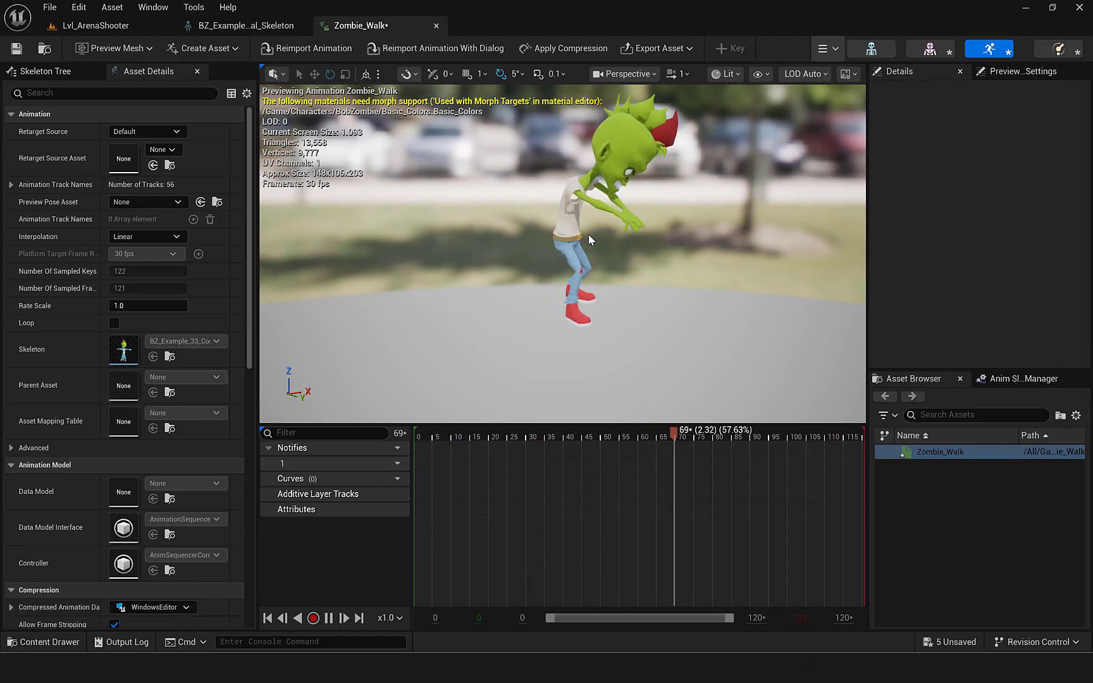
pyautogui.click(253, 25)
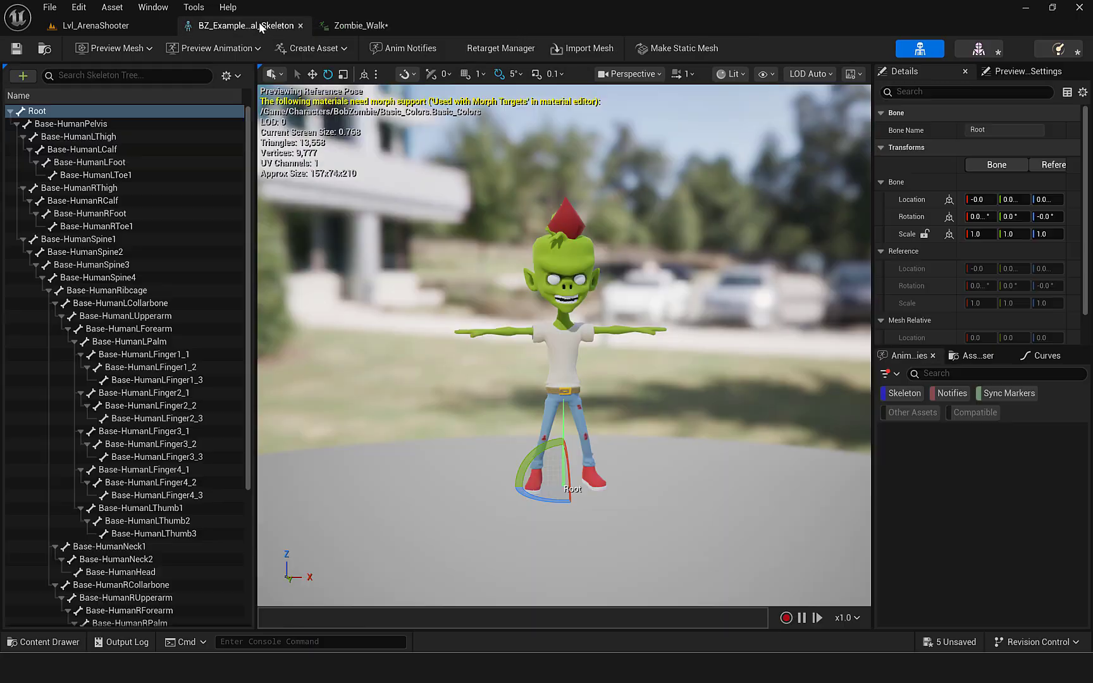
pyautogui.click(105, 27)
pyautogui.click(340, 321)
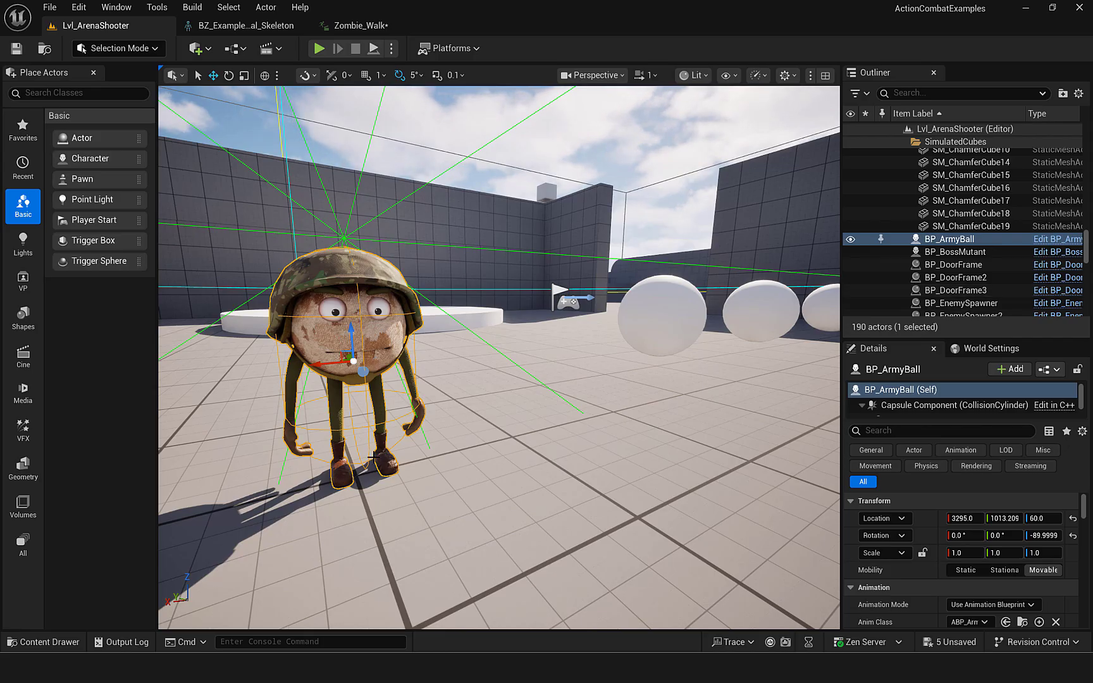
pyautogui.press('f')
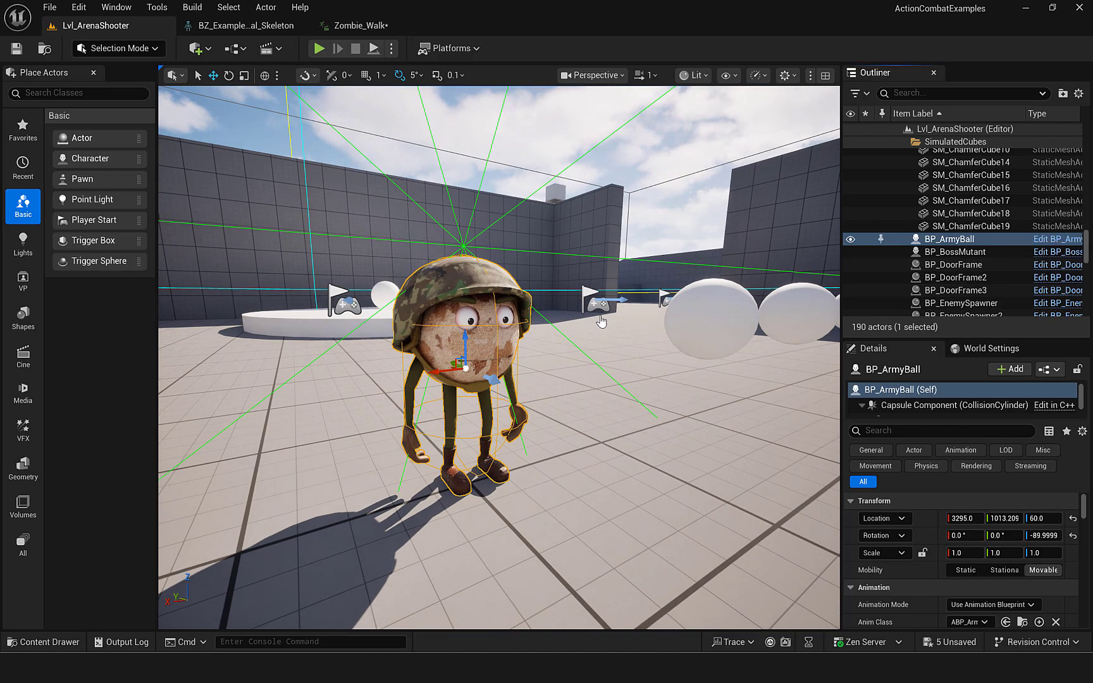
pyautogui.hotkey('ctrl', 'e')
pyautogui.scroll(-1, 629, 167)
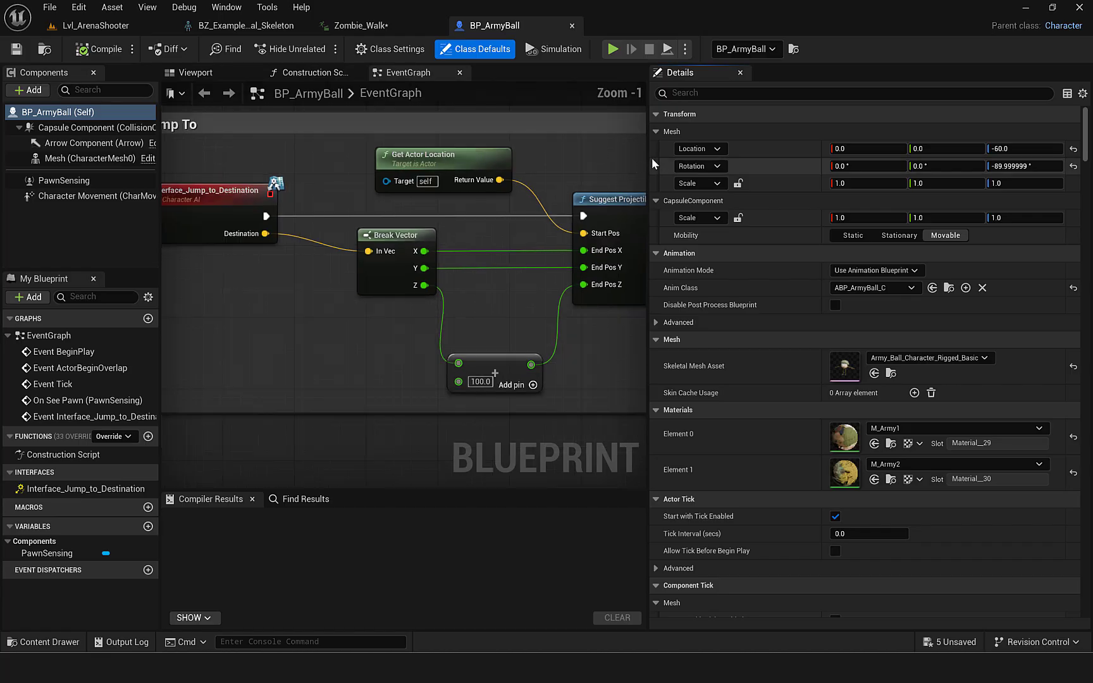
pyautogui.moveTo(649, 158); pyautogui.dragTo(793, 158)
# Play-test Lvl_ArenaShooter by moving the army ball character around the arena, and end the play session.
pyautogui.click(92, 26)
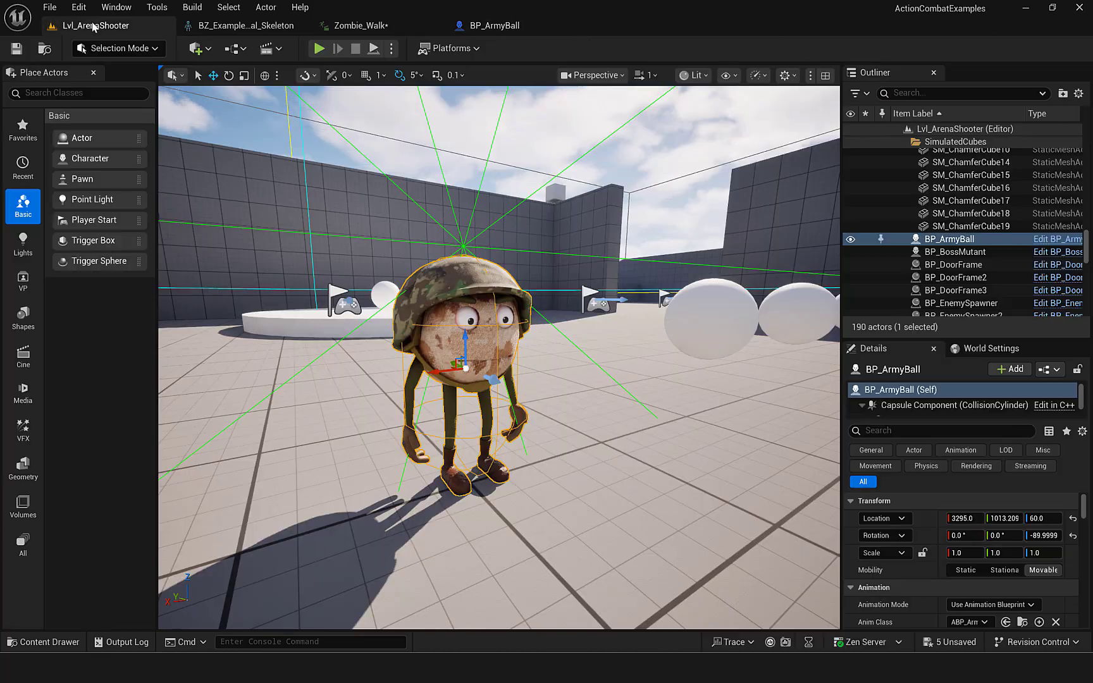
pyautogui.hotkey('alt', 'p')
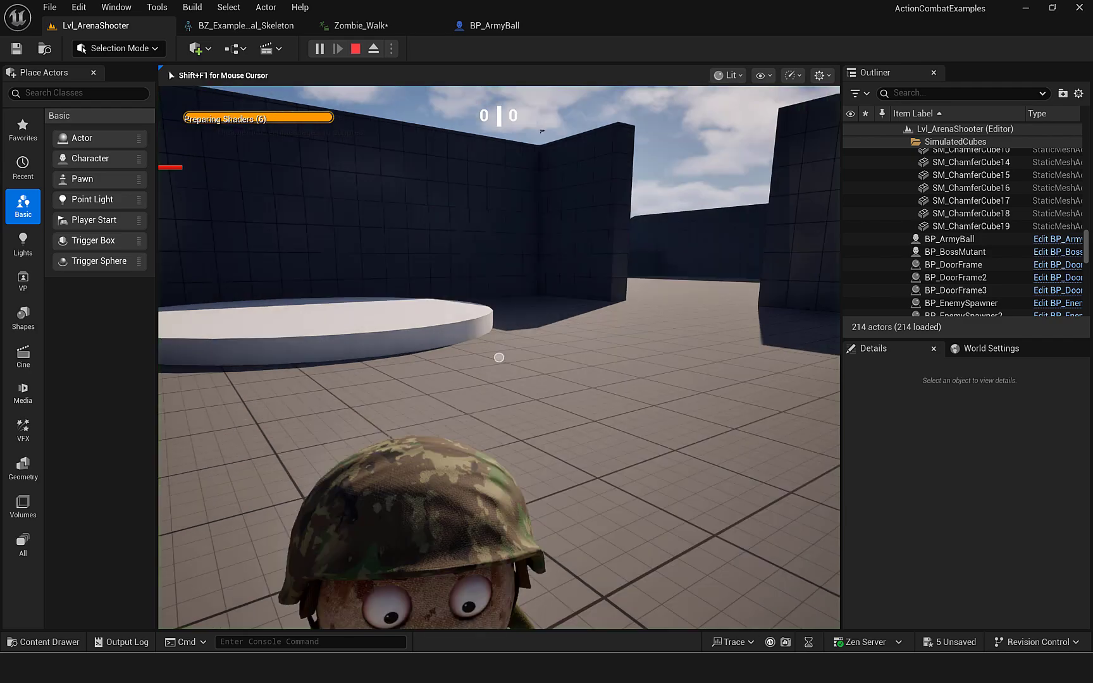
pyautogui.press('w')
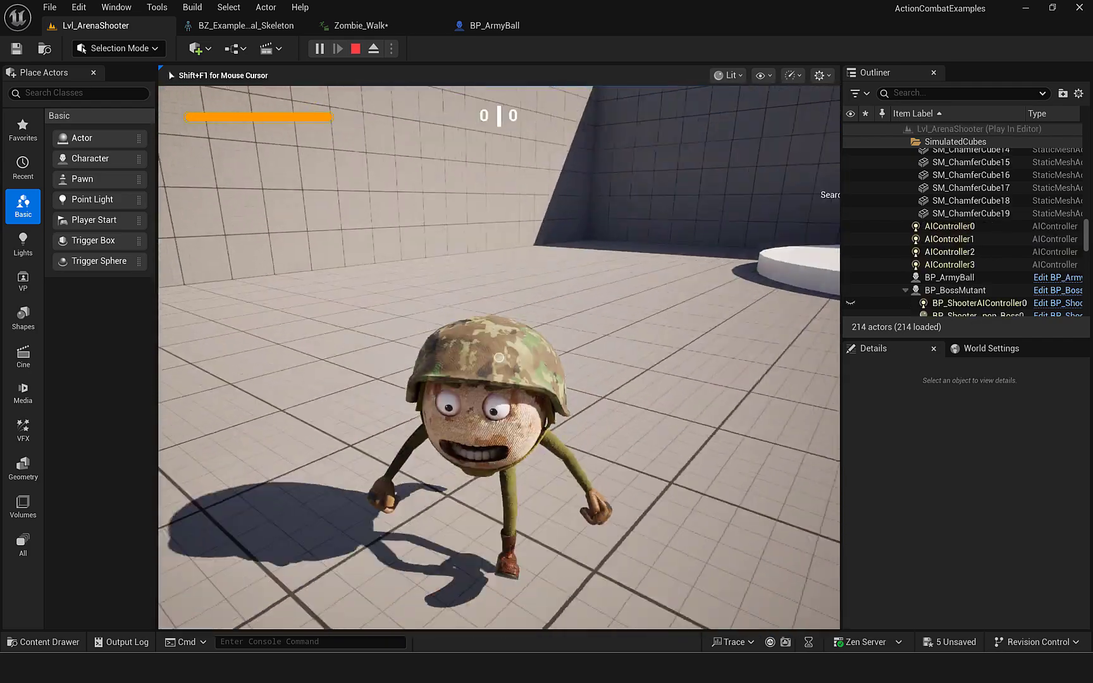
pyautogui.press('s')
pyautogui.press('s')
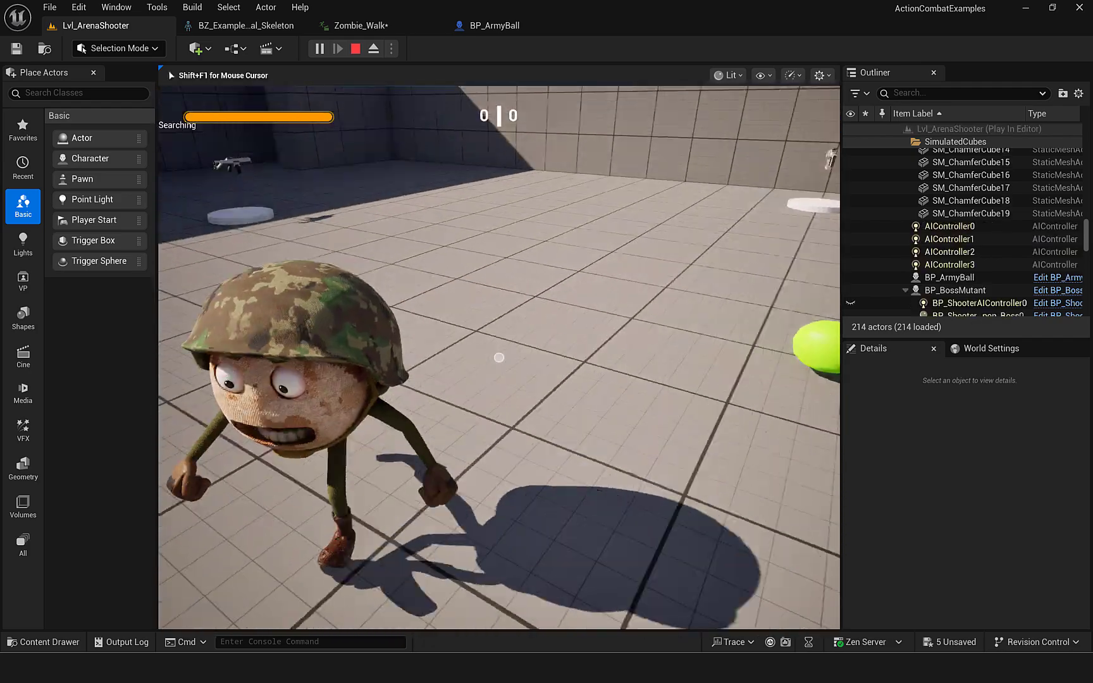
pyautogui.press('w')
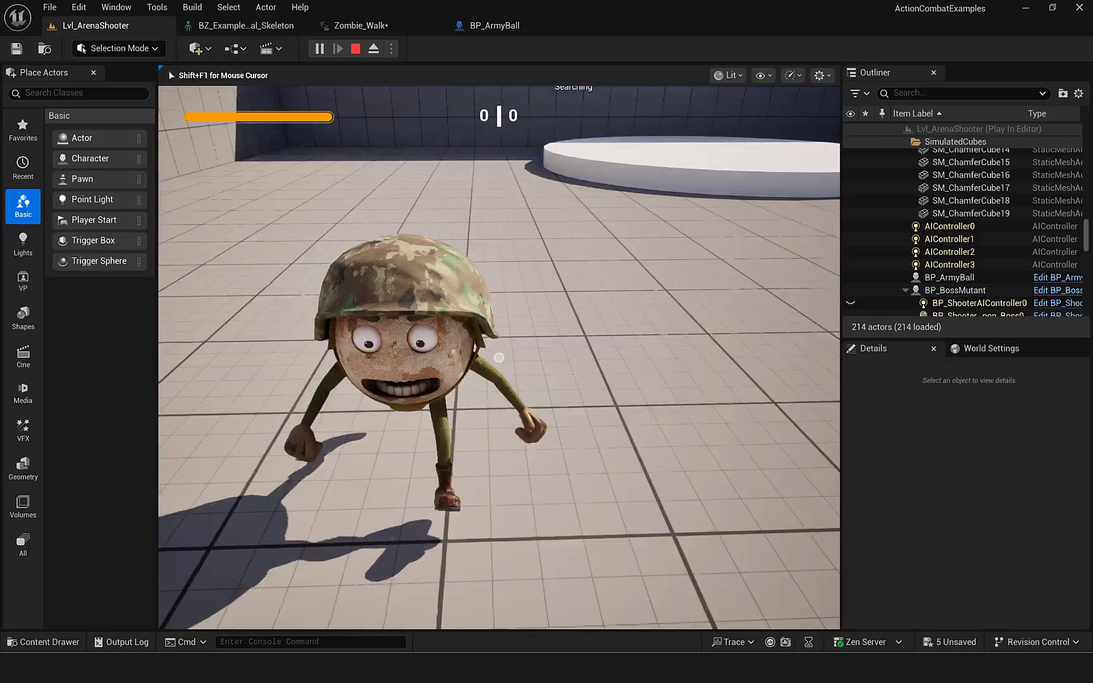
pyautogui.press('Escape')
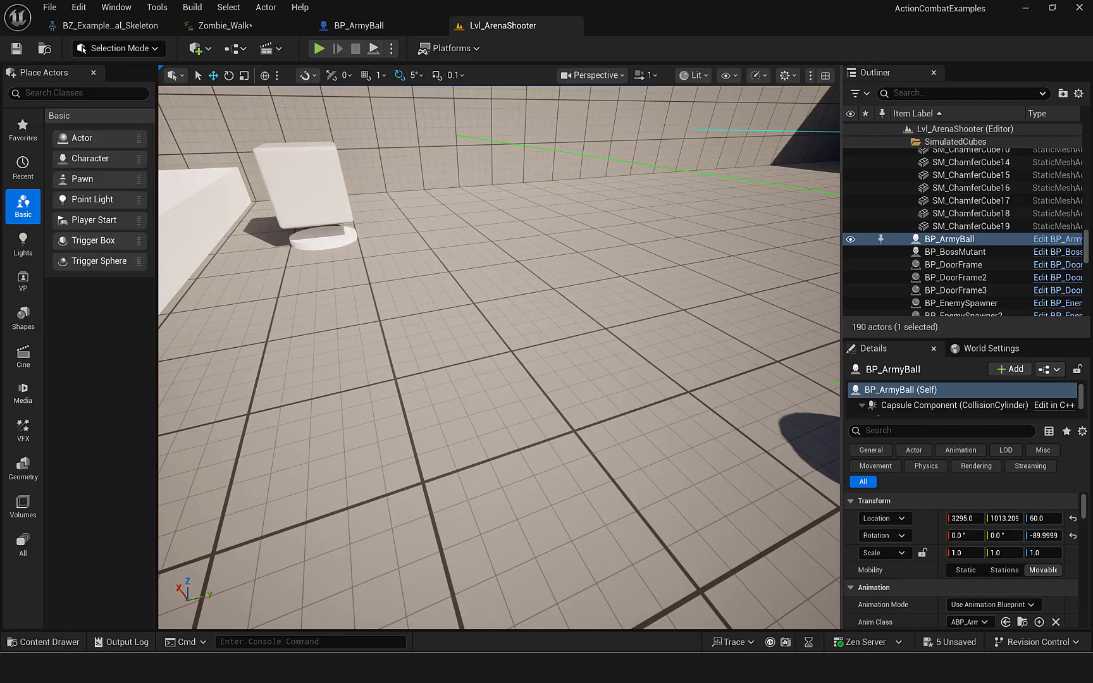
pyautogui.click(573, 470)
pyautogui.hotkey('ctrl', 'space')
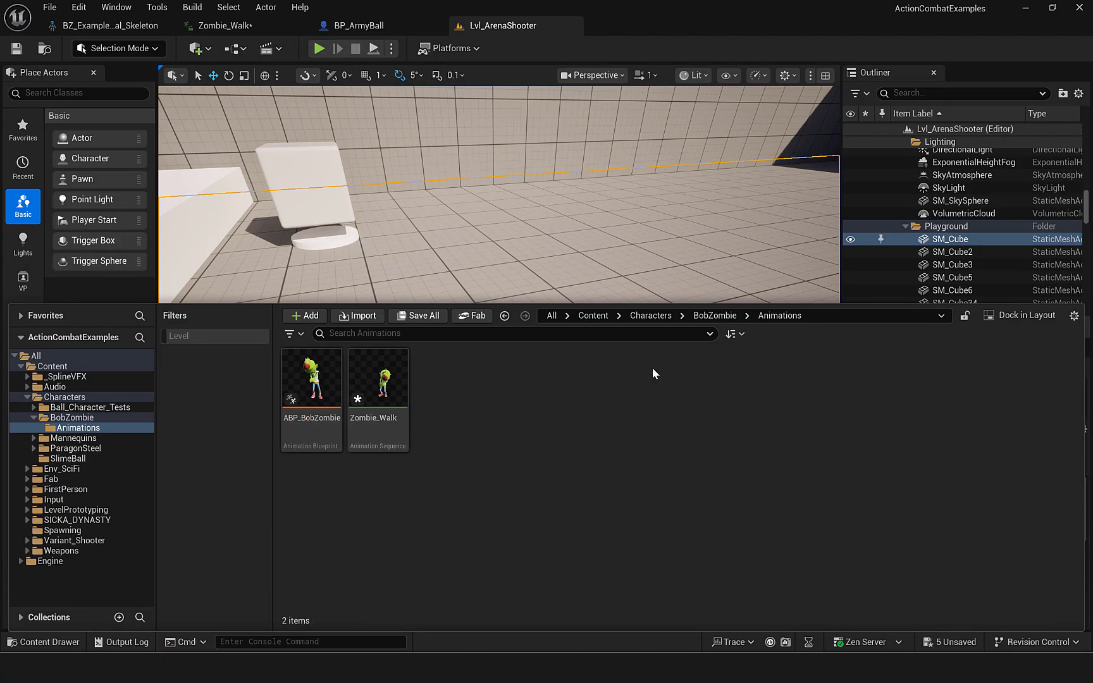
pyautogui.click(593, 315)
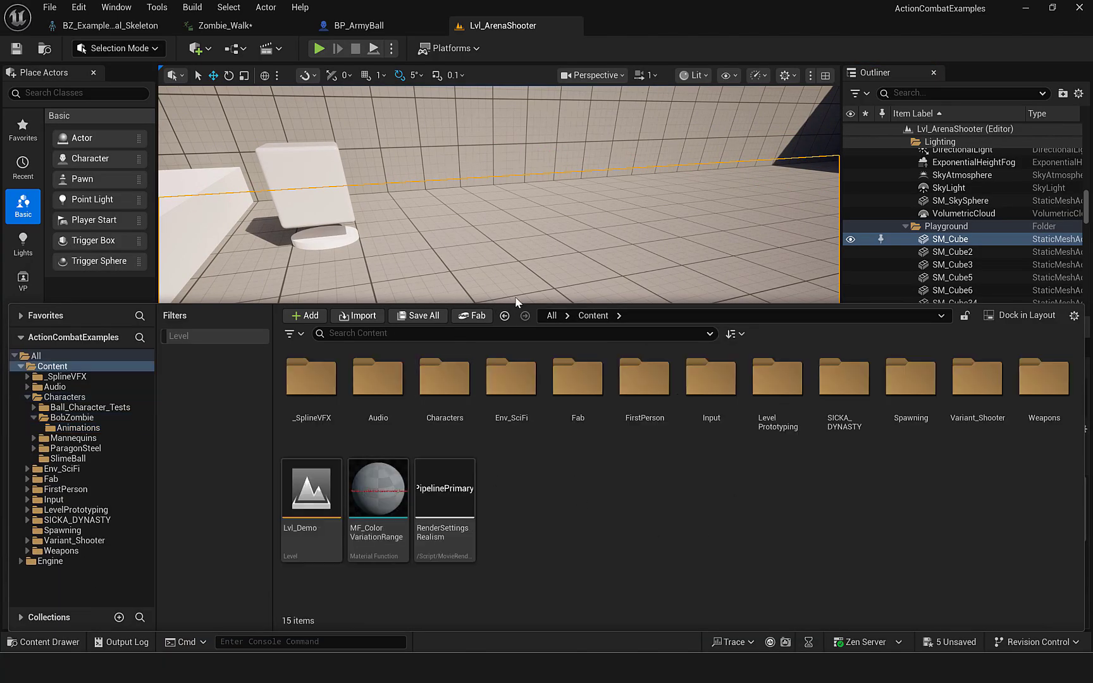
pyautogui.moveTo(517, 303); pyautogui.dragTo(537, 530)
# Open the skeletal mesh asset used by the Mesh component of BP_ArmyBall, starting from the army ball in the level.
pyautogui.scroll(-8, 541, 327)
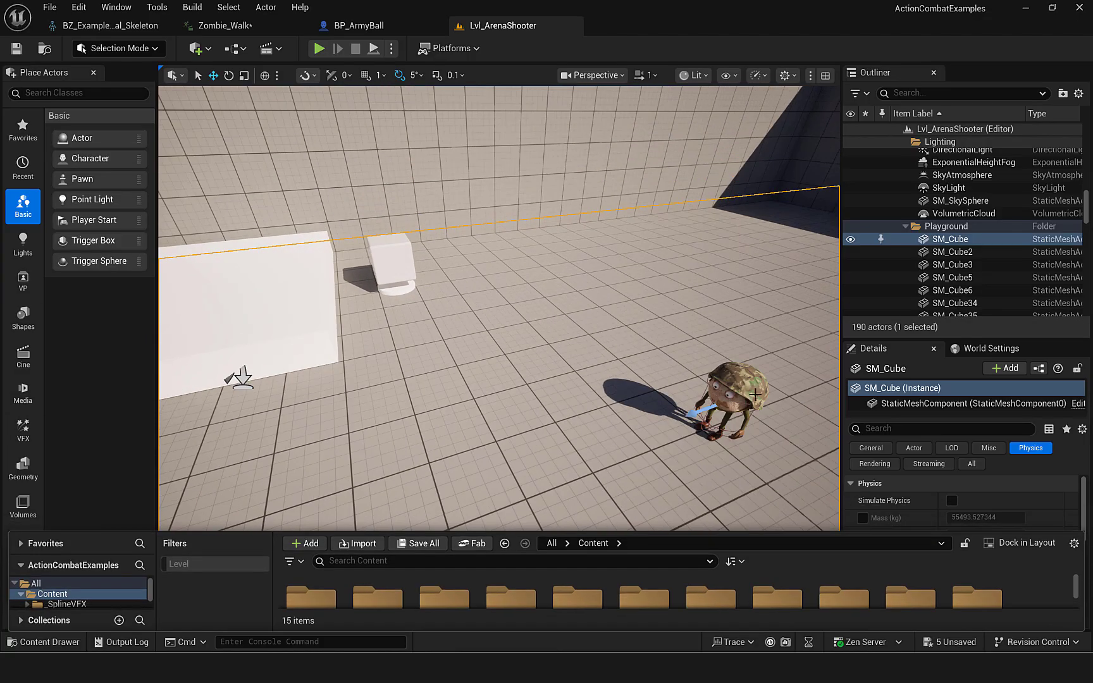
pyautogui.click(739, 395)
pyautogui.click(1058, 239)
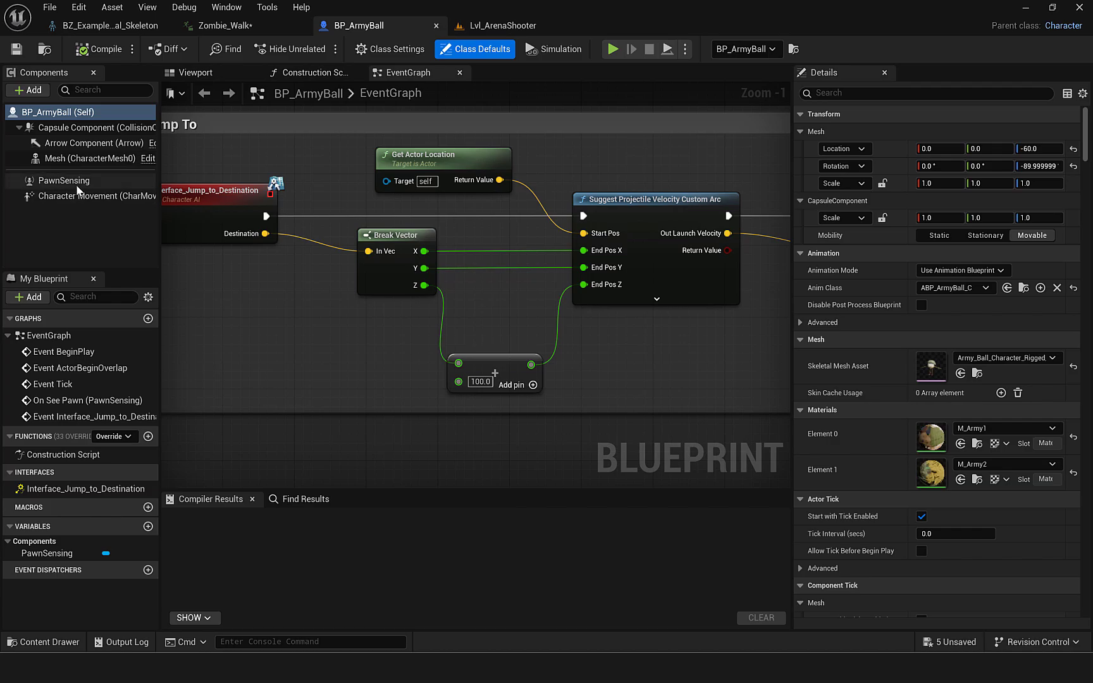
pyautogui.click(79, 158)
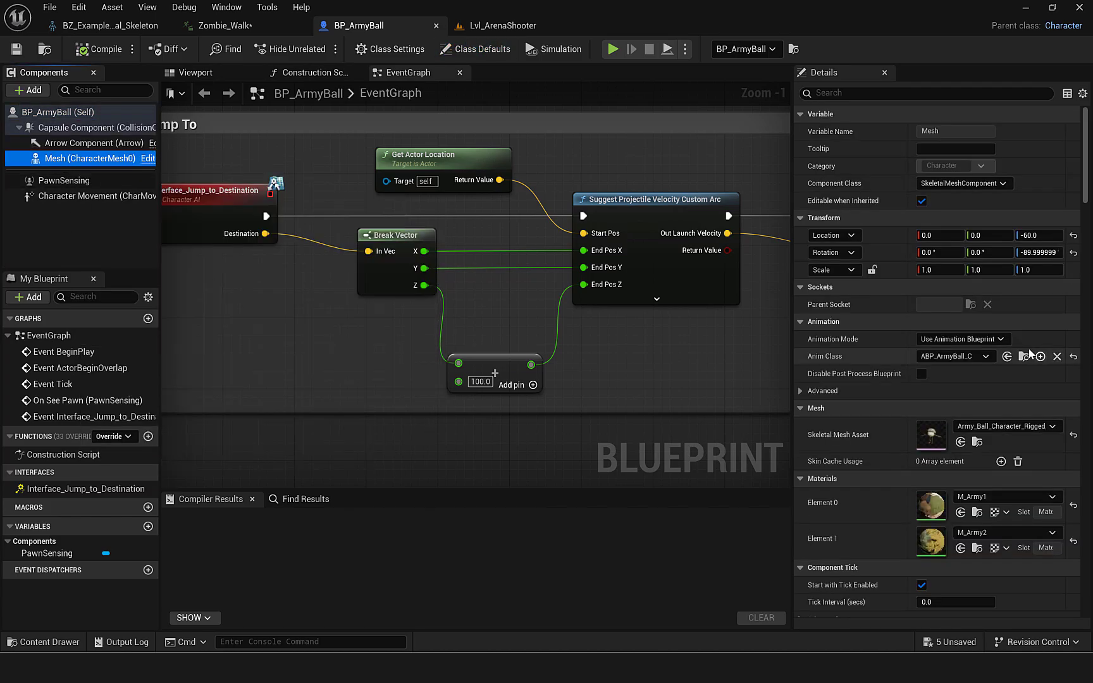
pyautogui.click(977, 443)
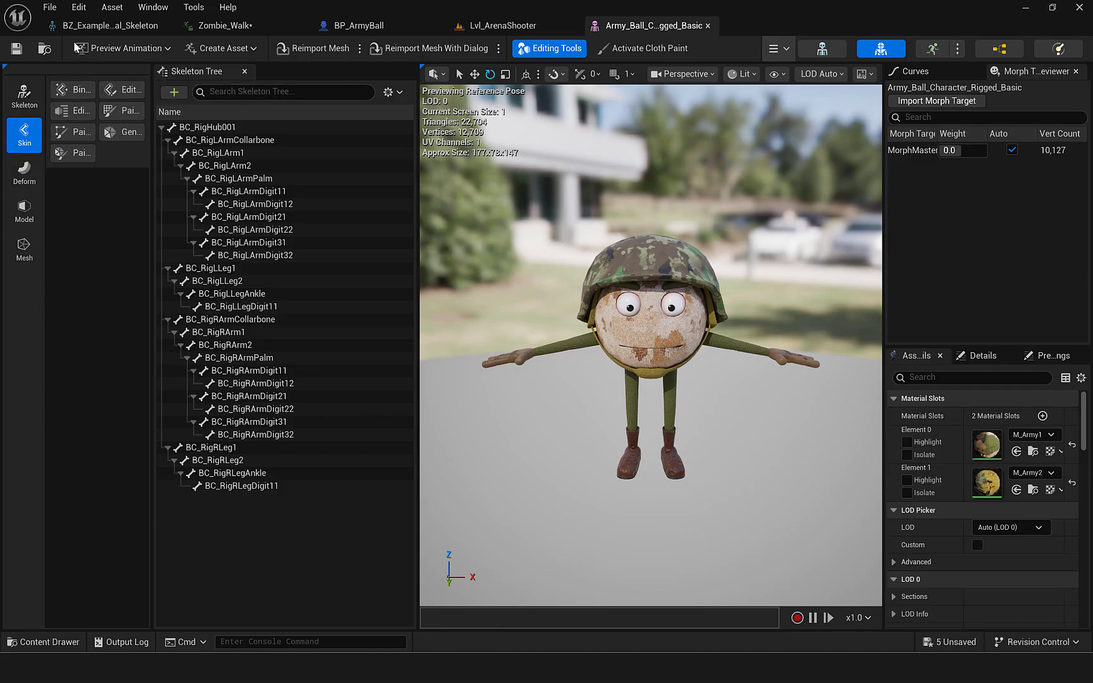
# Search the project's plugins for "skelet" to check that Skeletal Mesh Editing Tools is enabled, and close the plugin list.
pyautogui.click(79, 7)
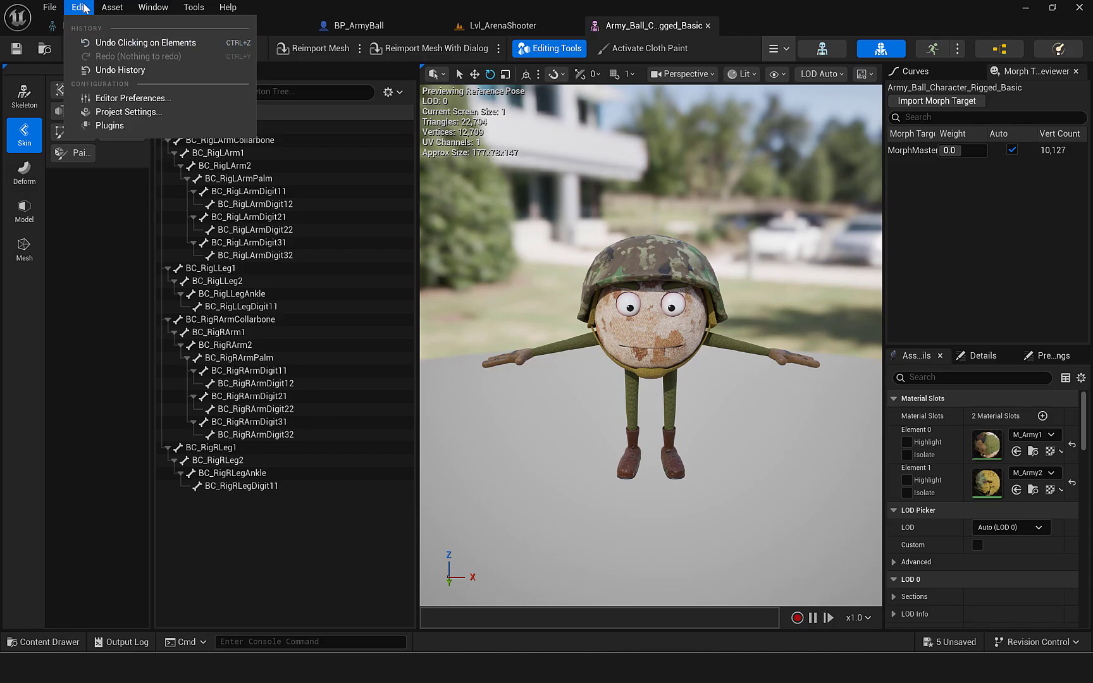
pyautogui.click(127, 126)
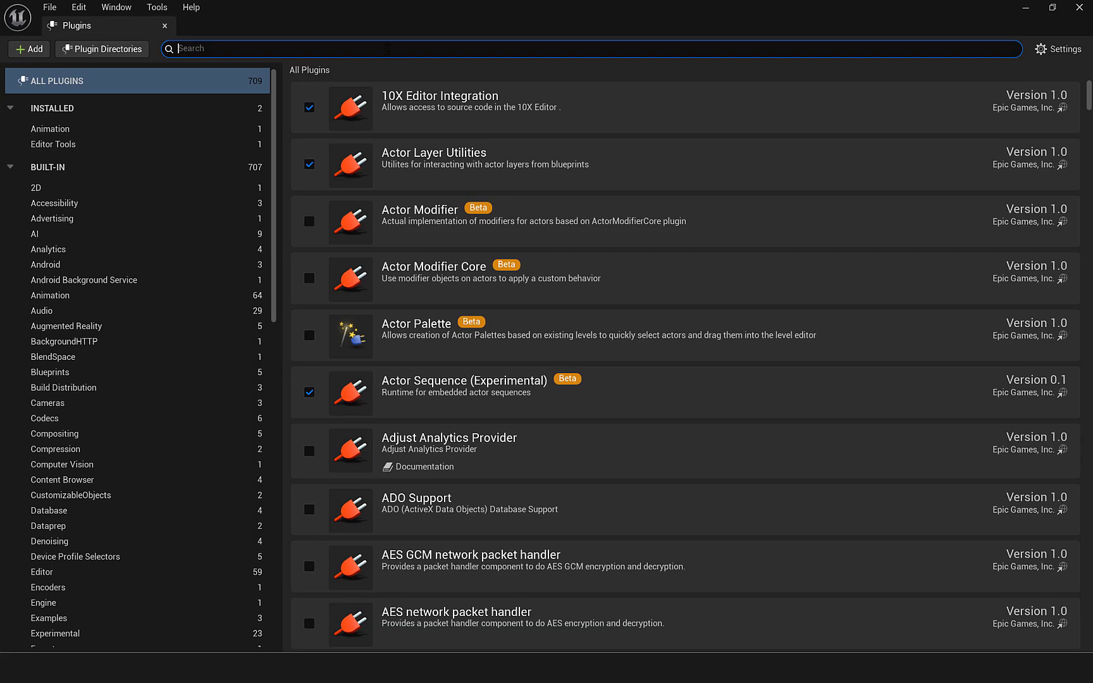
pyautogui.write('skelet')
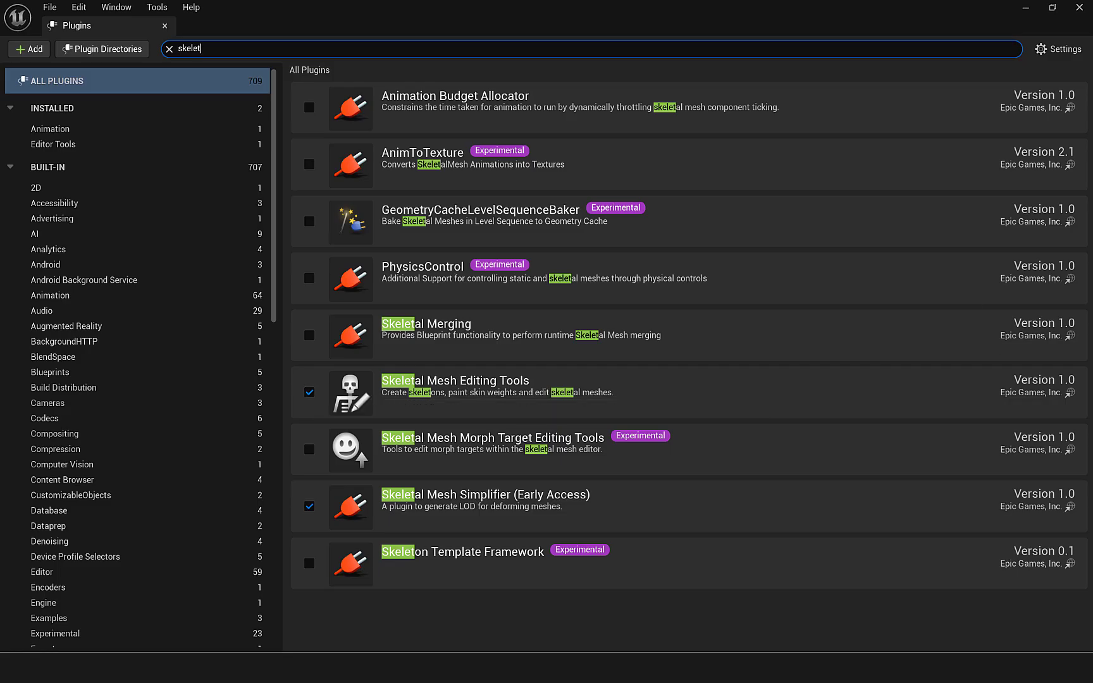
pyautogui.click(1080, 7)
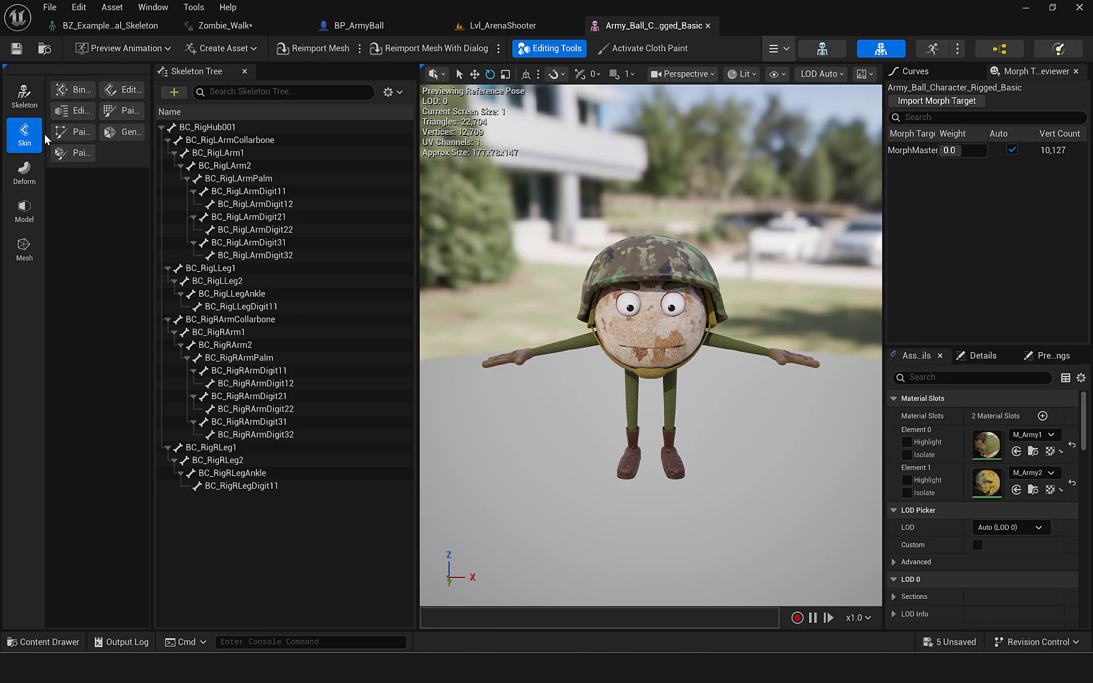
# Start the Skeleton Editing Tool on the army ball mesh and collapse the BC_RigHub001 bone hierarchy.
pyautogui.click(23, 97)
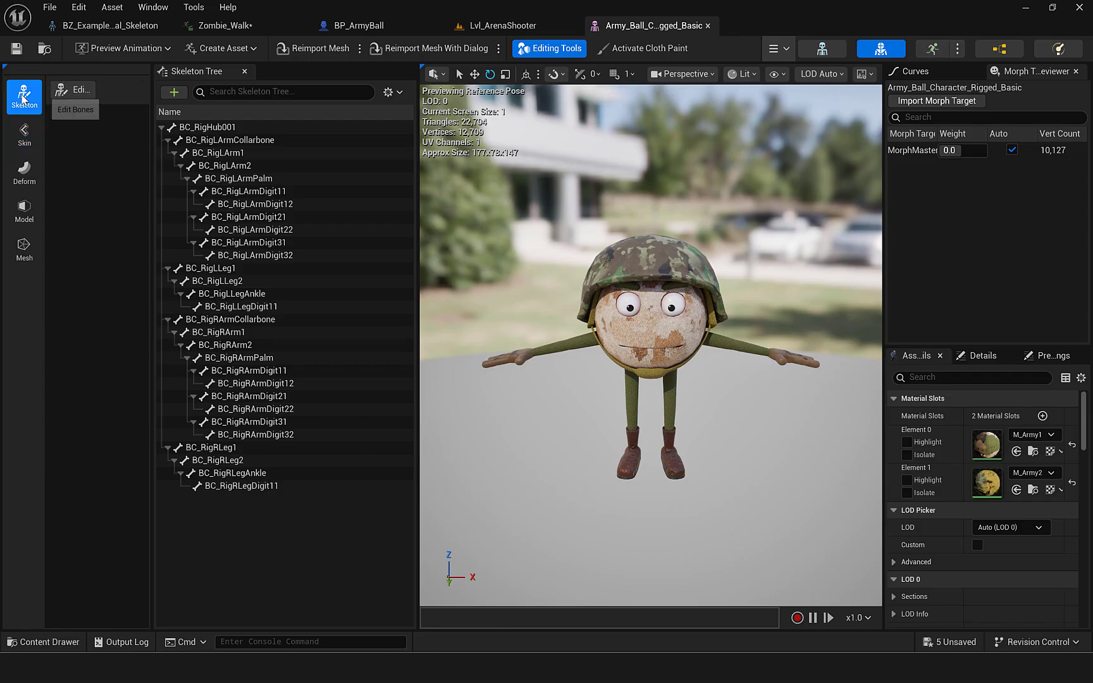
pyautogui.click(74, 93)
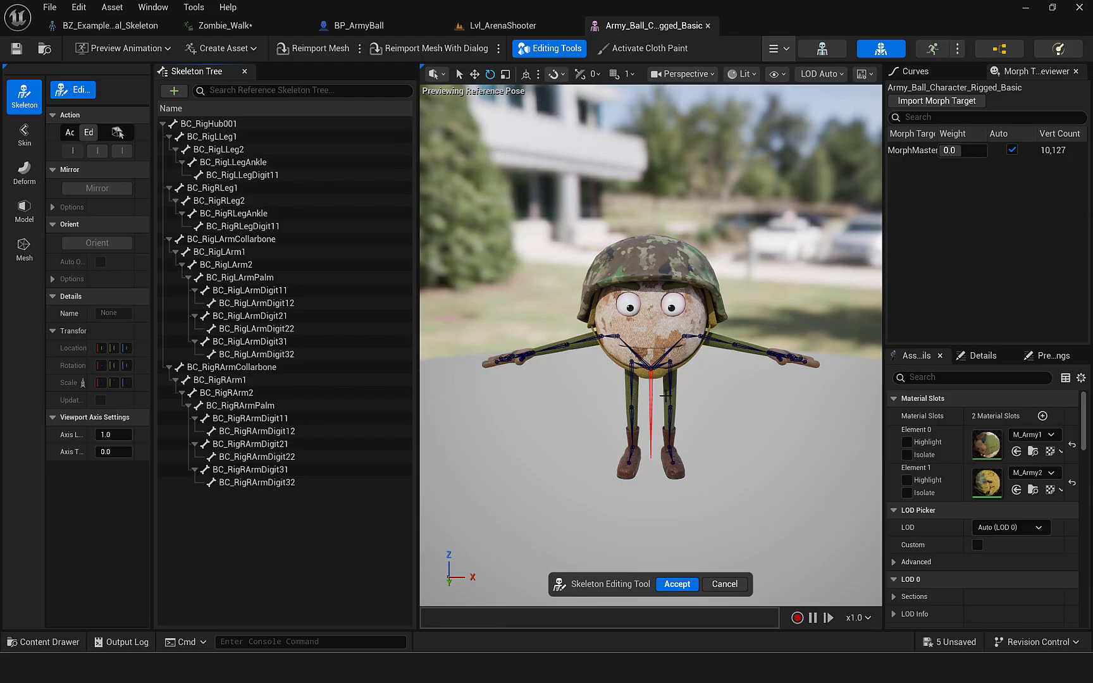
pyautogui.click(200, 125)
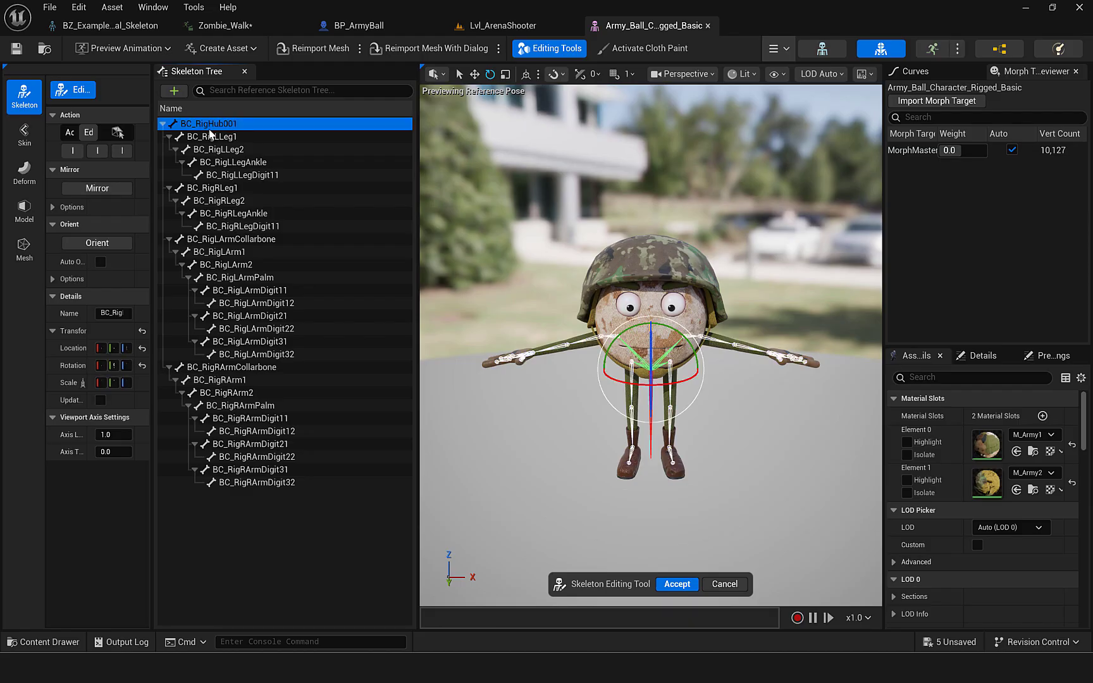
pyautogui.click(163, 124)
pyautogui.click(244, 186)
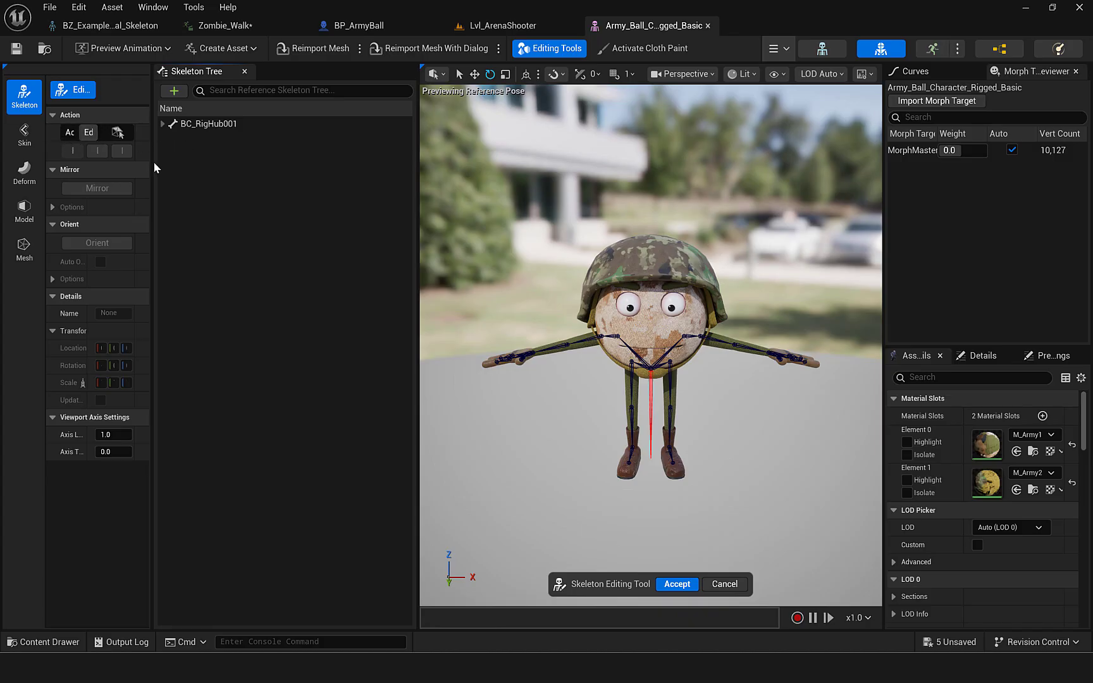
# Add a new bone outside the BC_RigHub001 hierarchy and rename it Root.
pyautogui.moveTo(155, 167); pyautogui.dragTo(197, 167)
pyautogui.rightClick(238, 158)
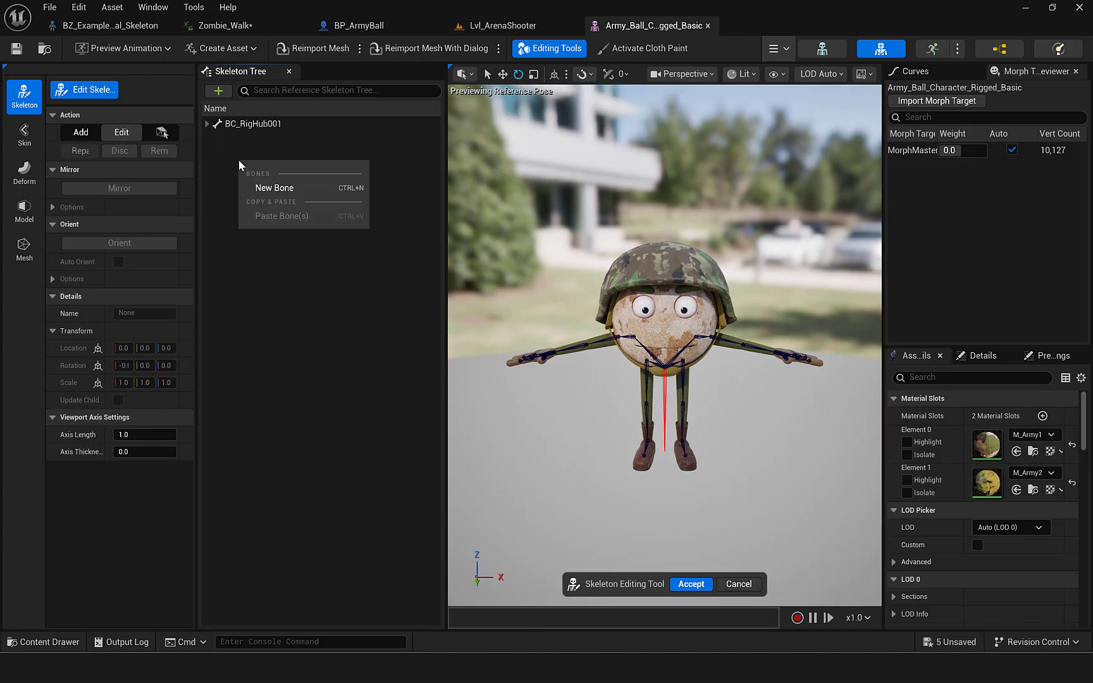
pyautogui.click(270, 189)
pyautogui.rightClick(246, 497)
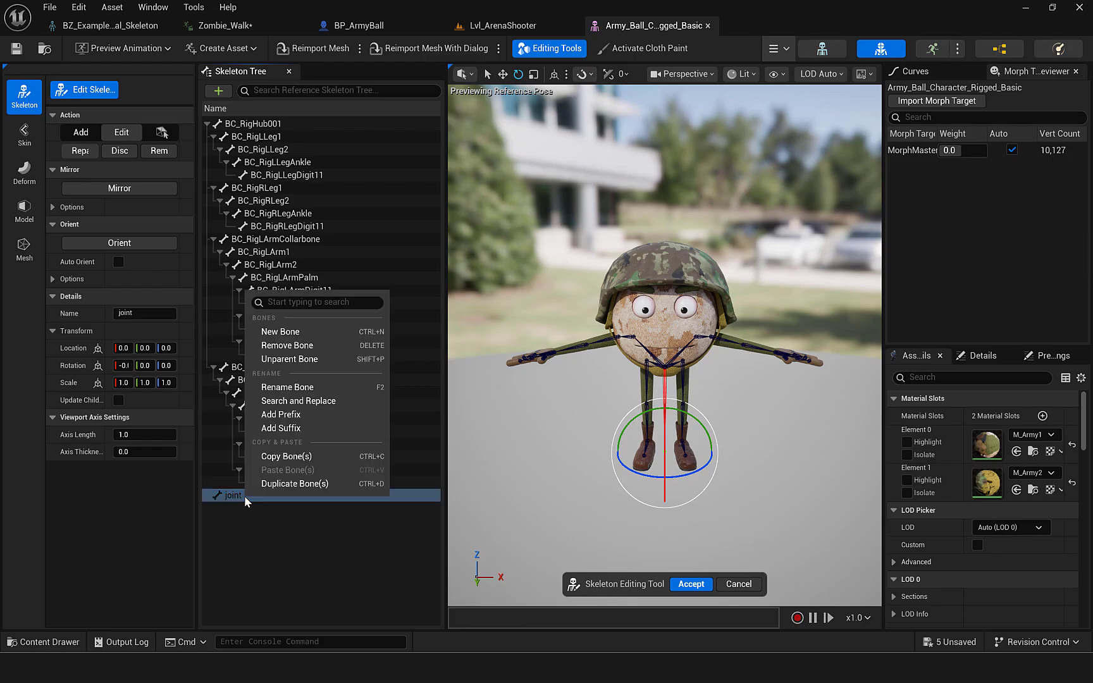
pyautogui.click(300, 394)
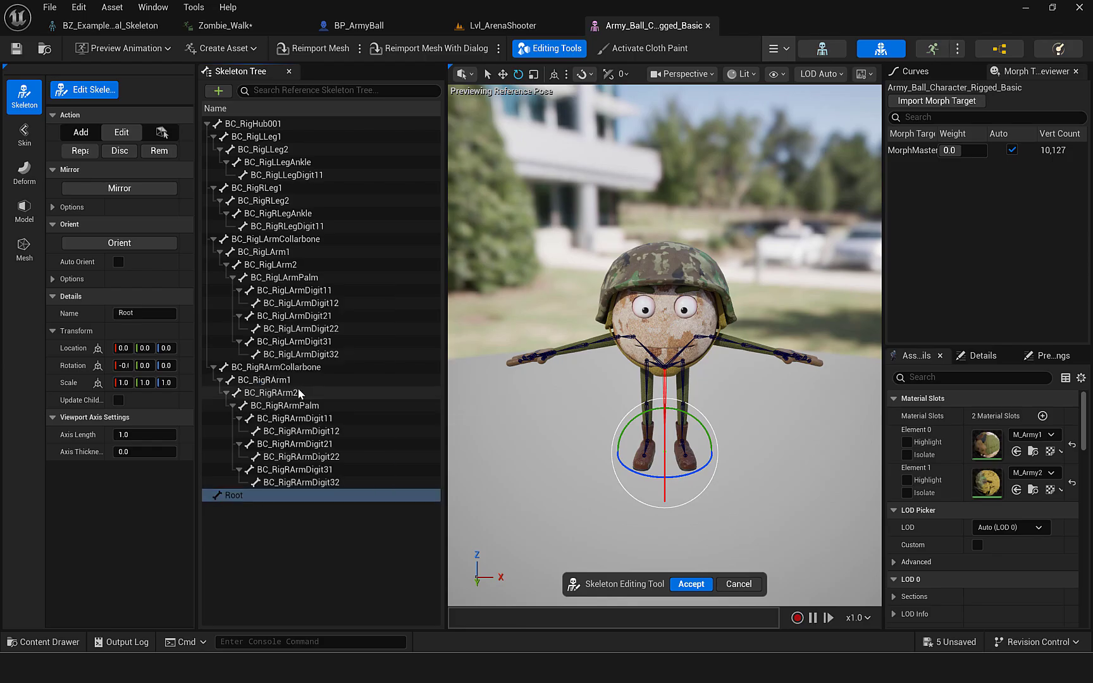
# Parent the BC_RigHub001 bone under Root, collapse the hierarchy and select the Root bone.
pyautogui.click(300, 524)
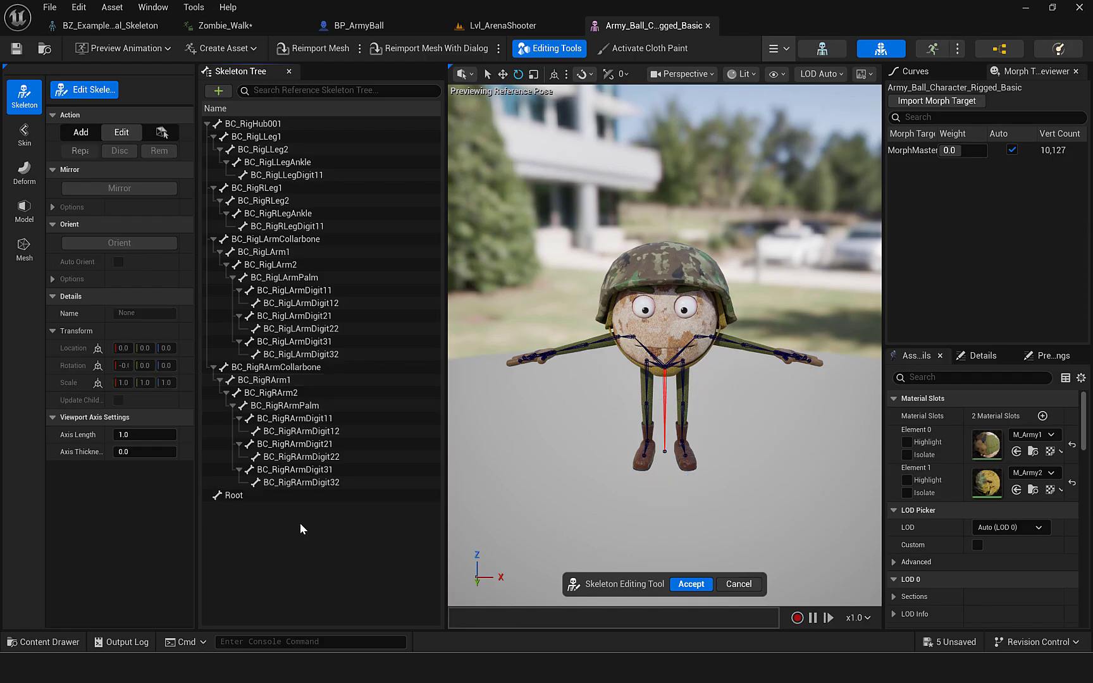
pyautogui.click(207, 124)
pyautogui.moveTo(245, 125)
pyautogui.mouseDown()
pyautogui.moveTo(253, 131)
pyautogui.moveTo(232, 141)
pyautogui.mouseUp()
pyautogui.click(213, 137)
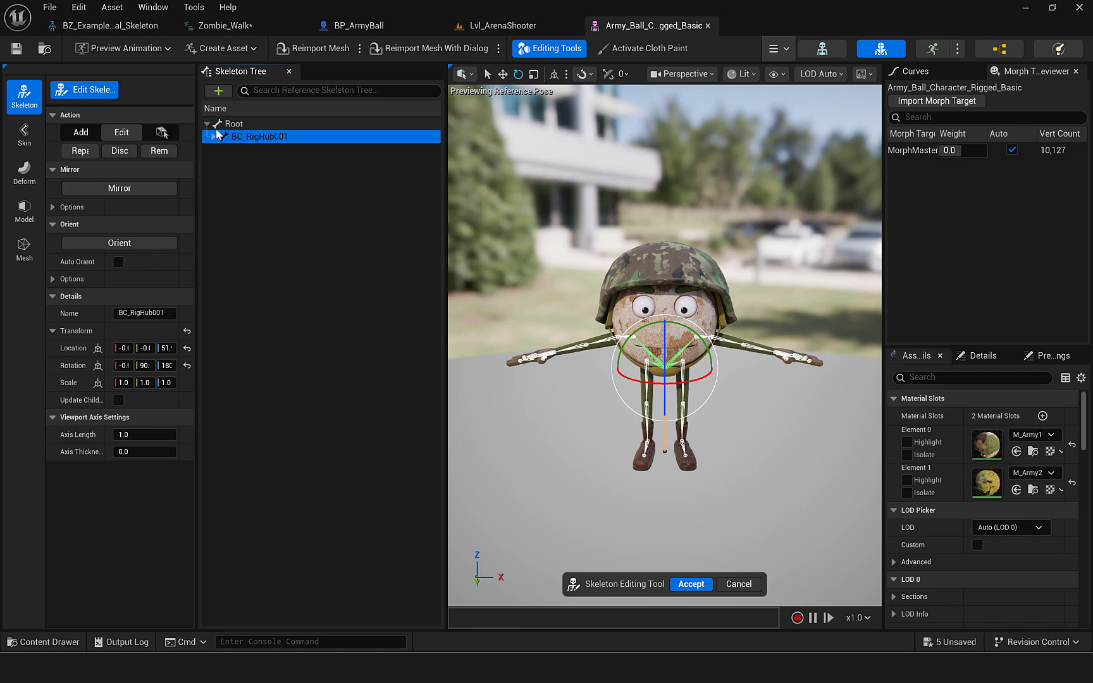
pyautogui.click(207, 124)
pyautogui.click(222, 127)
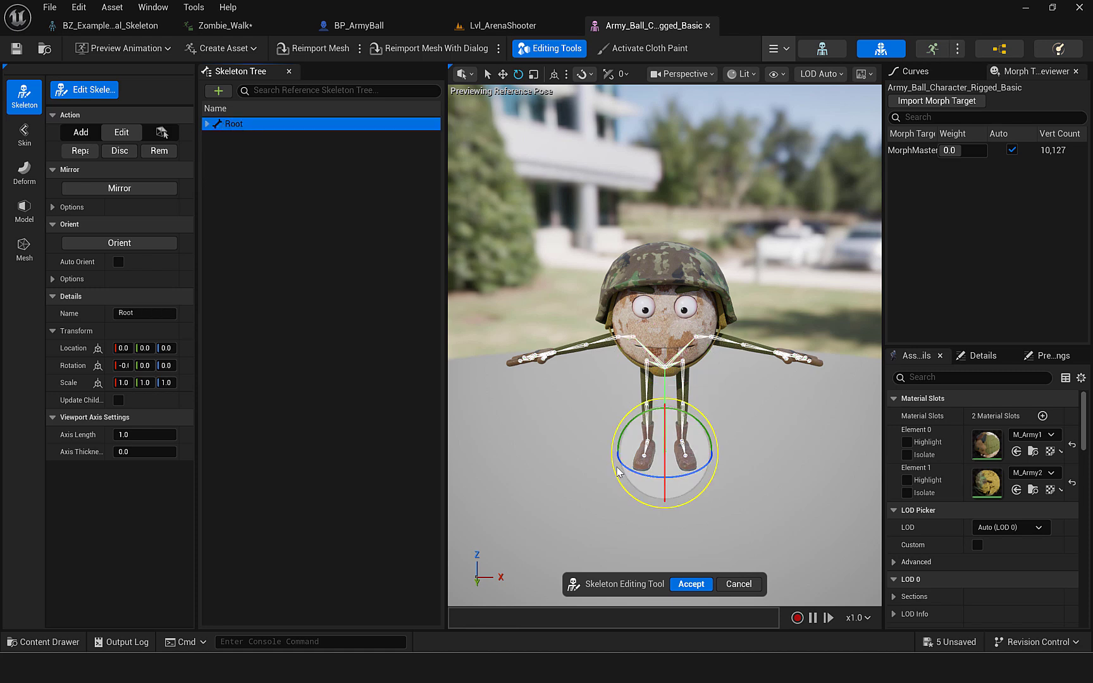
# Accept the skeleton edit, commit it with the Merge type set to Merge, and check the Root and BC_RigHub001 bones.
pyautogui.click(694, 591)
pyautogui.click(545, 370)
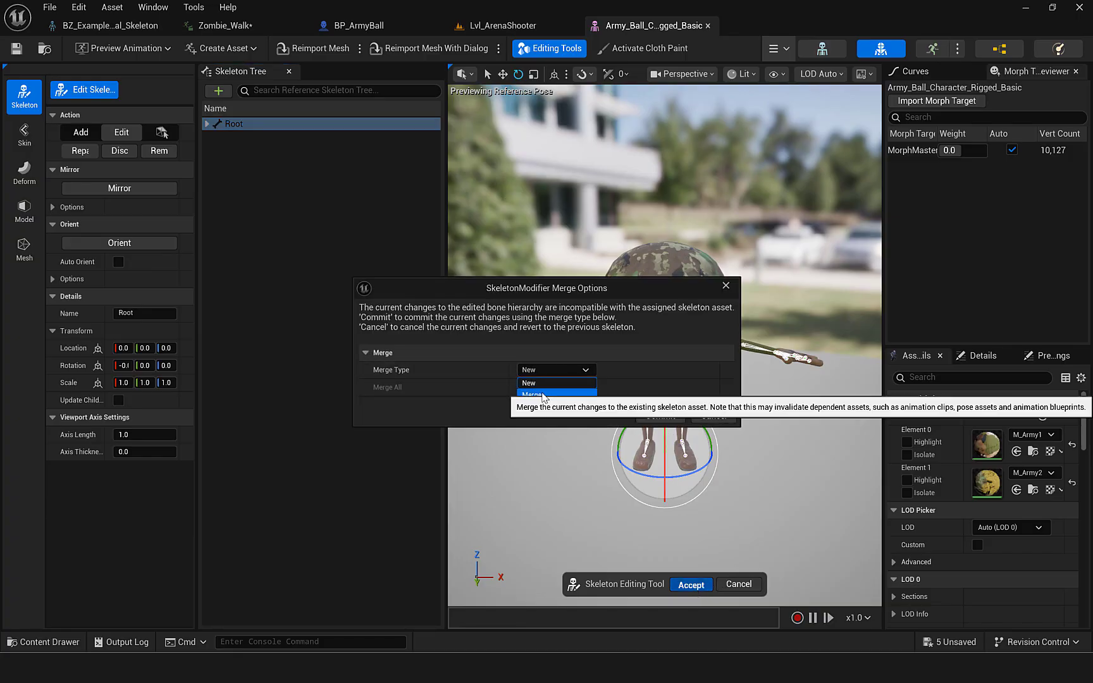
pyautogui.click(544, 395)
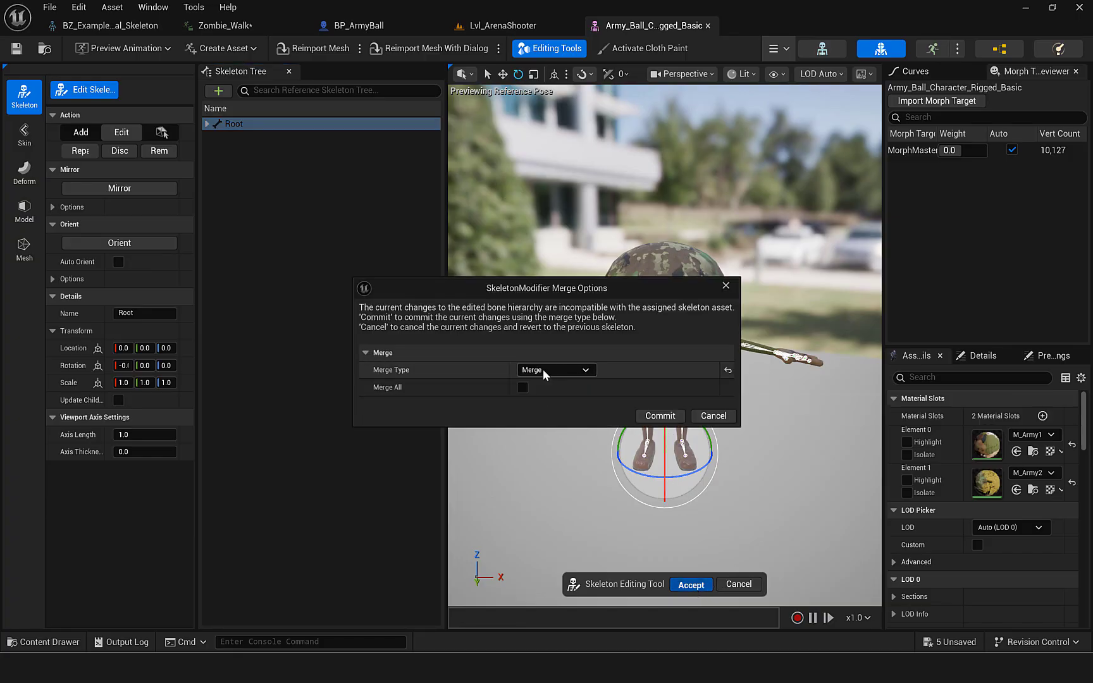
pyautogui.click(660, 416)
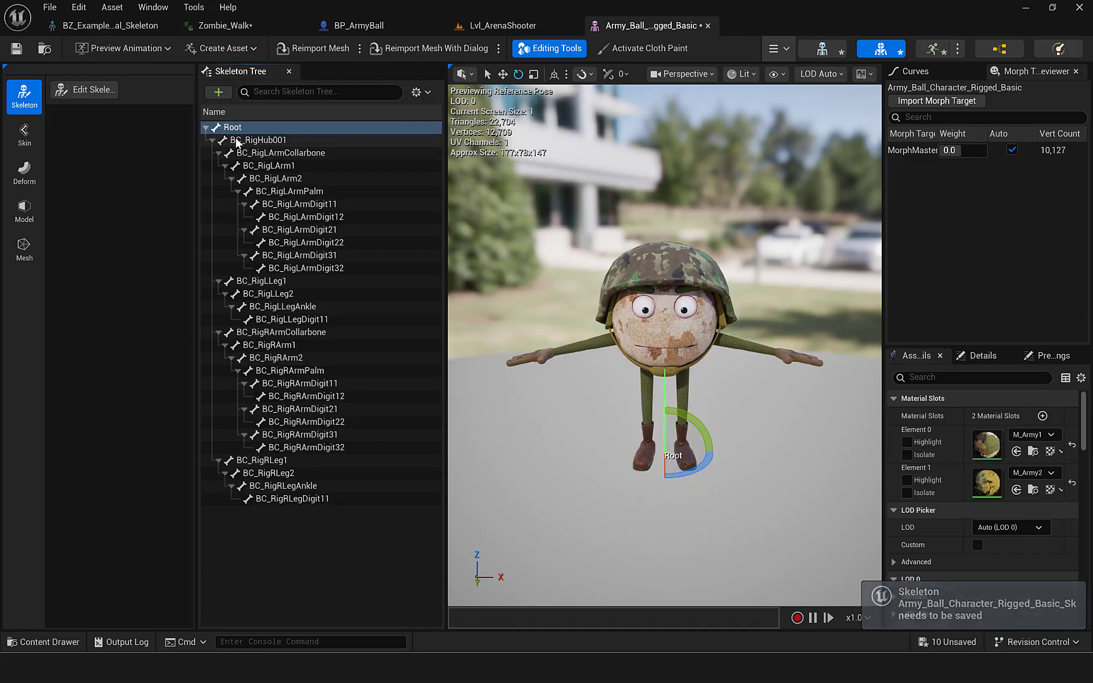
pyautogui.click(234, 140)
pyautogui.click(232, 129)
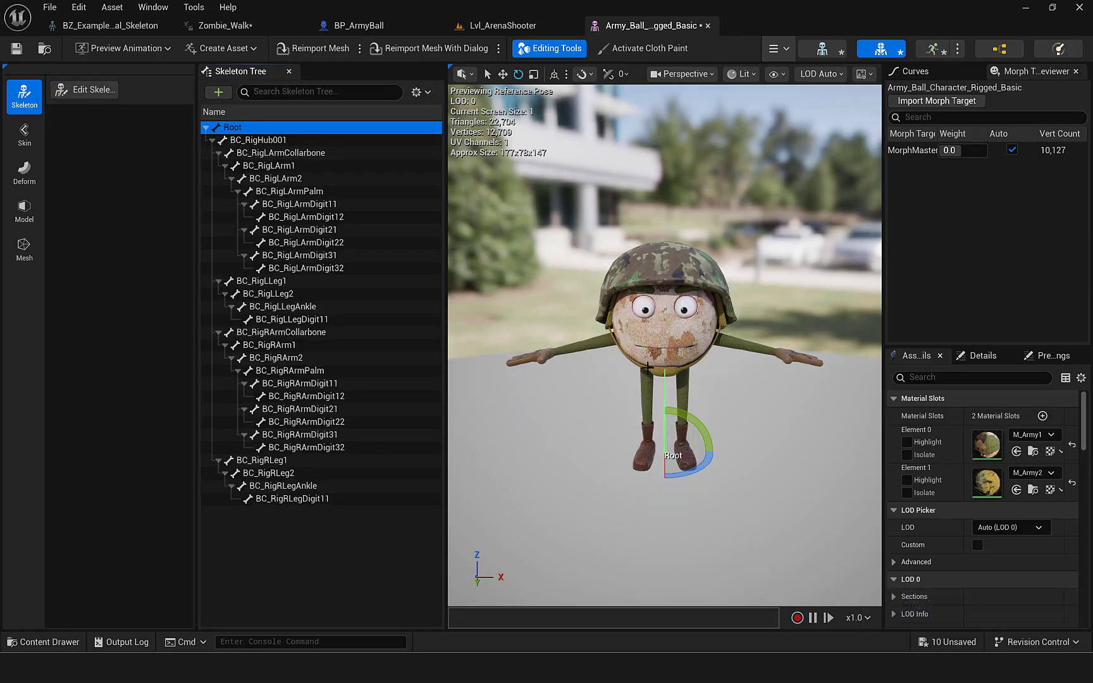
# Test-rotate the Root bone slightly, undo the rotation, and save the army ball skeletal mesh.
pyautogui.keyDown('alt'); pyautogui.moveTo(597, 353); pyautogui.dragTo(669, 353); pyautogui.keyUp('alt')
pyautogui.moveTo(647, 414)
pyautogui.mouseDown()
pyautogui.moveTo(624, 437)
pyautogui.moveTo(646, 414)
pyautogui.moveTo(639, 420)
pyautogui.mouseUp()
pyautogui.hotkey('ctrl', 'z')
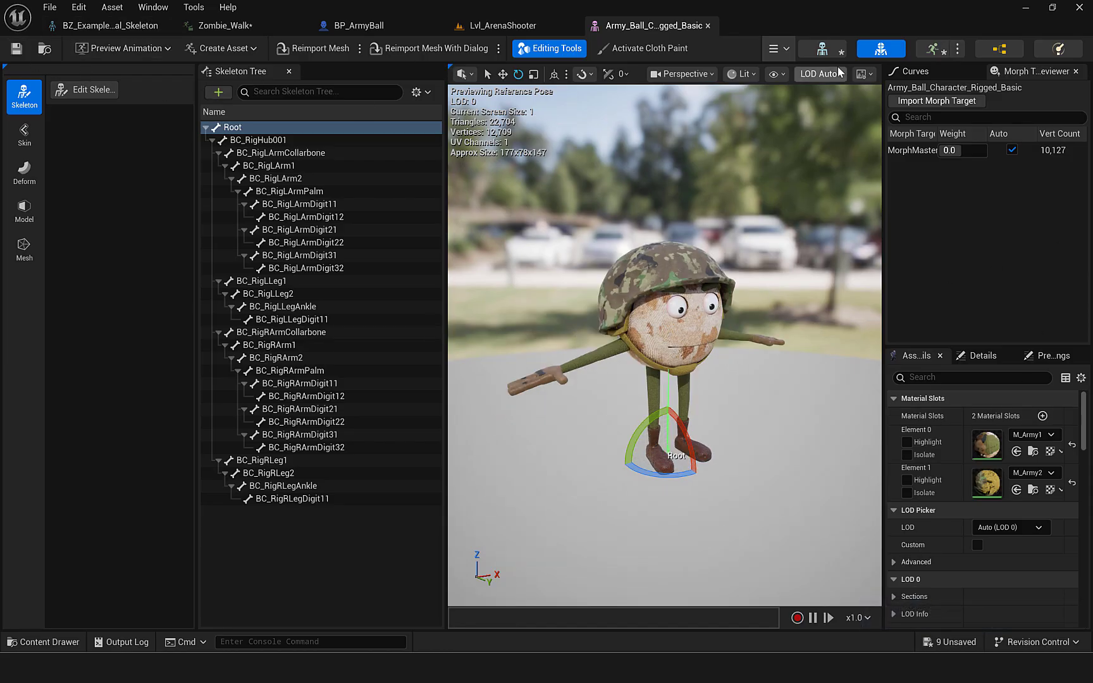
# Bring Lvl_ArenaShooter forward as the first tab, play the level to watch the army ball's animation from several sides, and stop the play session.
pyautogui.moveTo(495, 28); pyautogui.dragTo(87, 28)
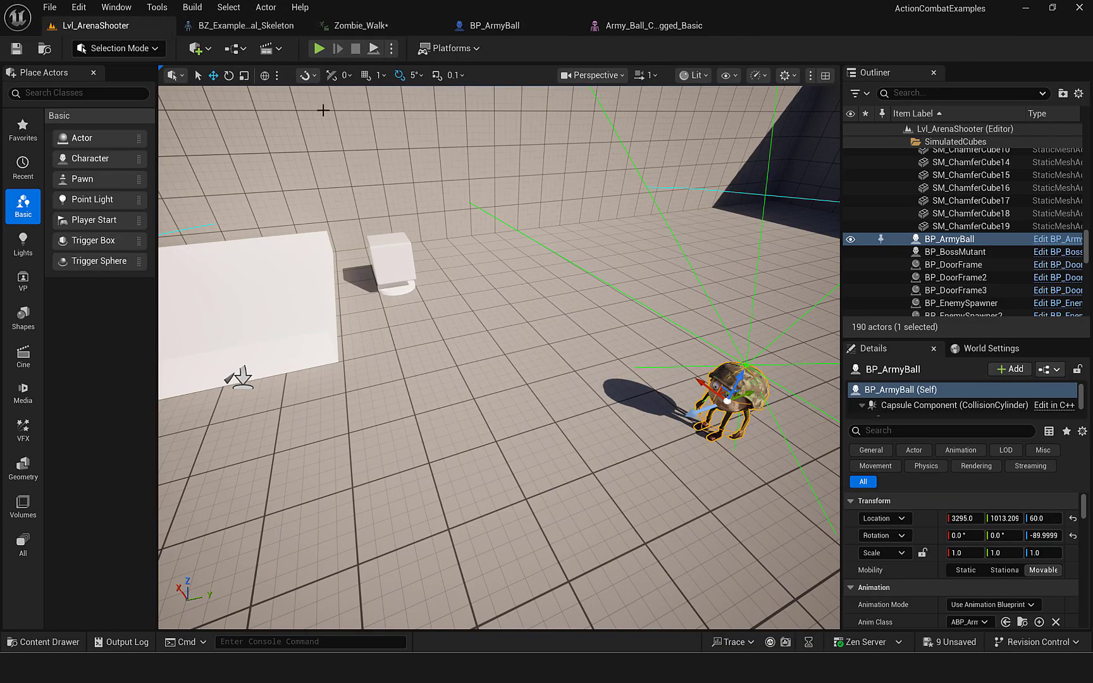
pyautogui.click(319, 48)
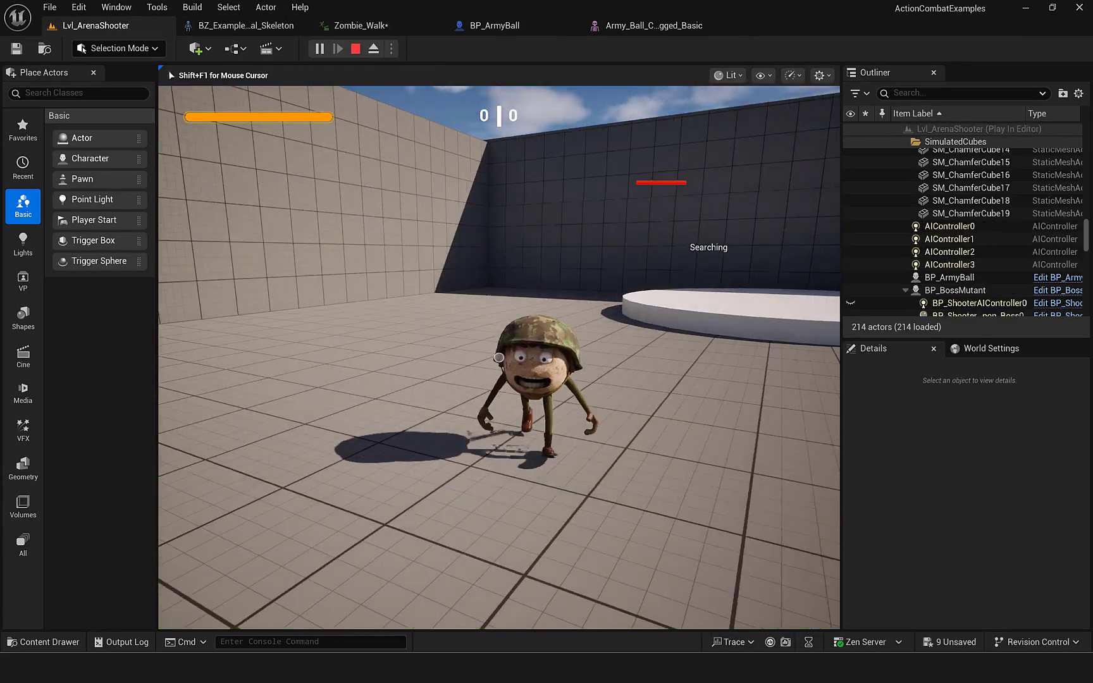
pyautogui.press('s')
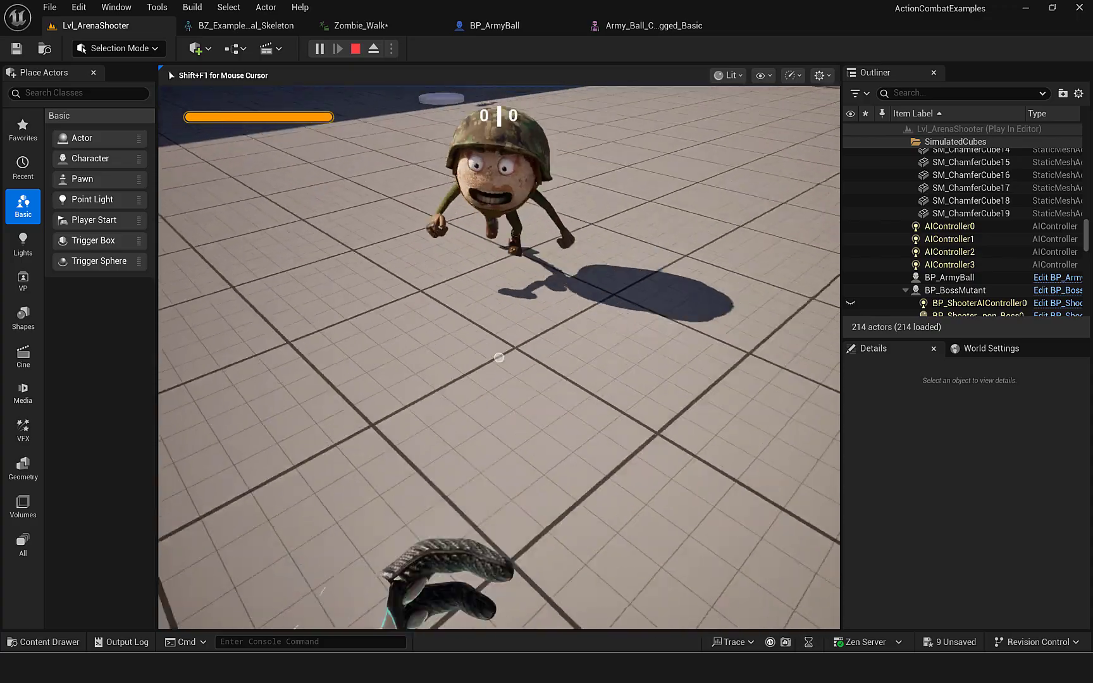
pyautogui.press('s')
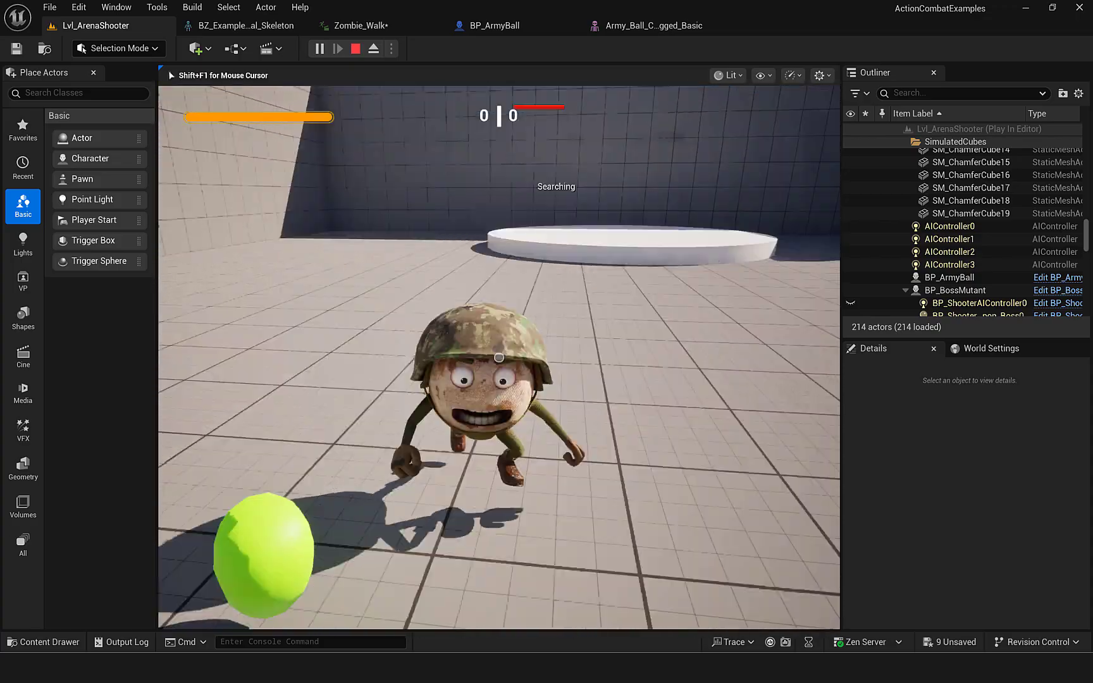
pyautogui.press('s')
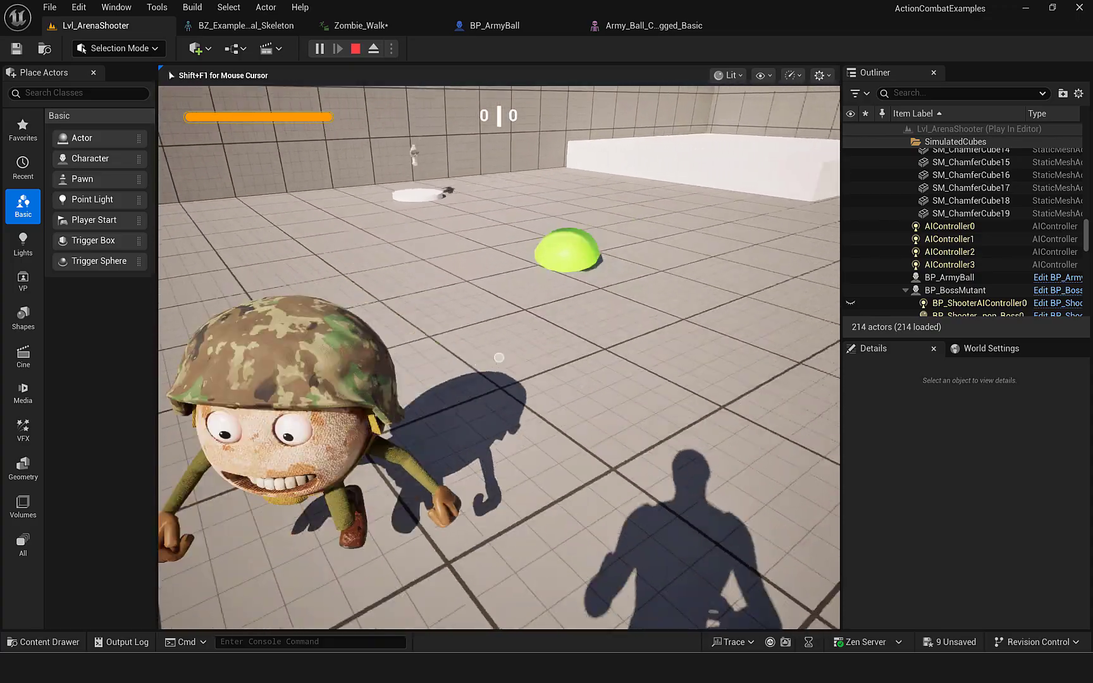
pyautogui.press('s')
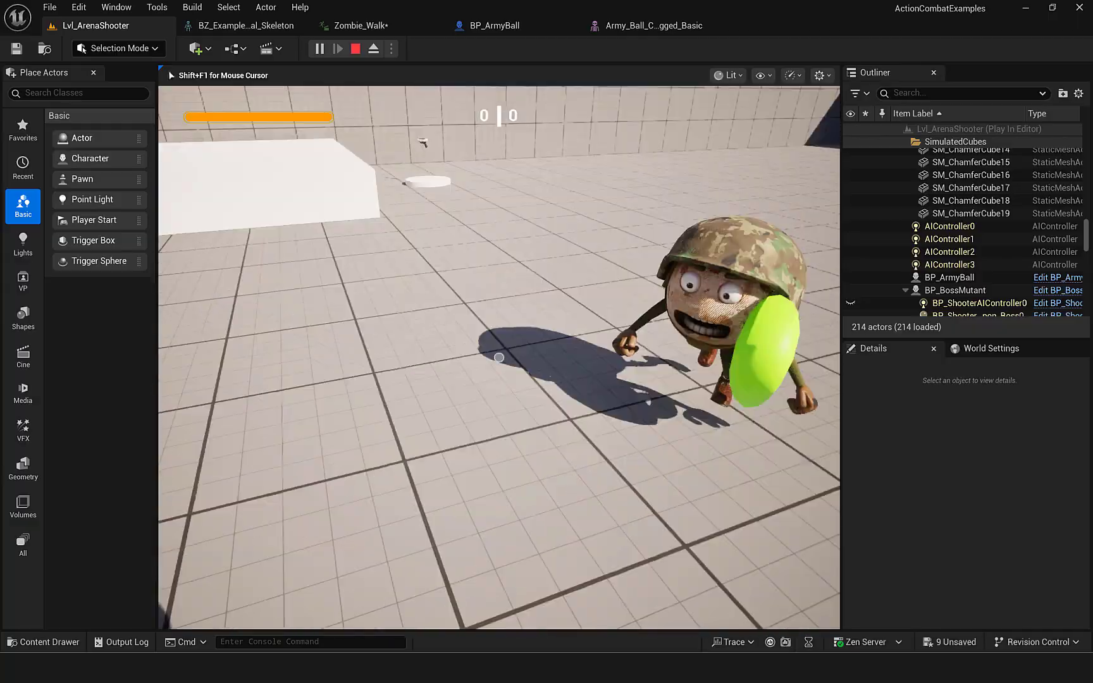
pyautogui.press('s')
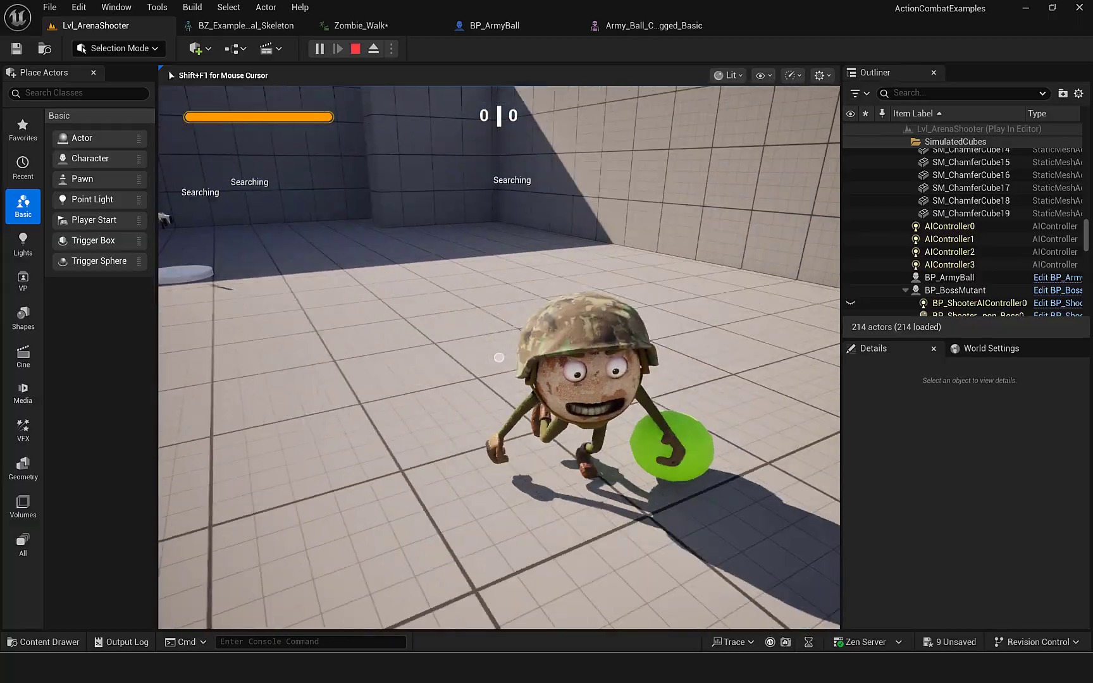
pyautogui.press('s')
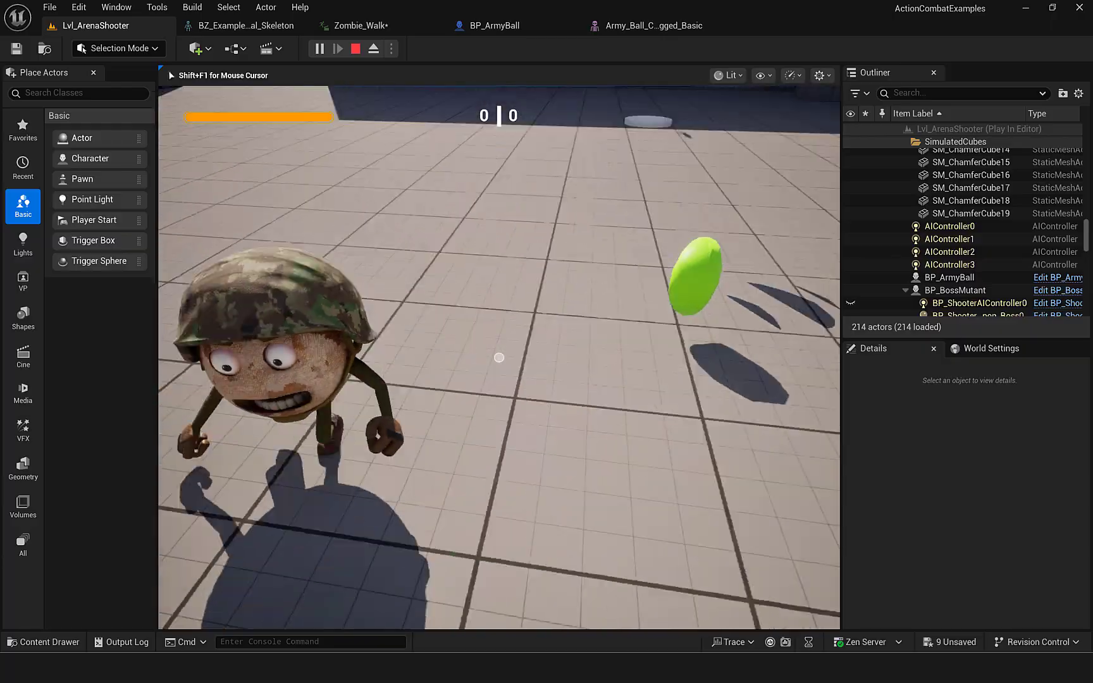
pyautogui.press('s')
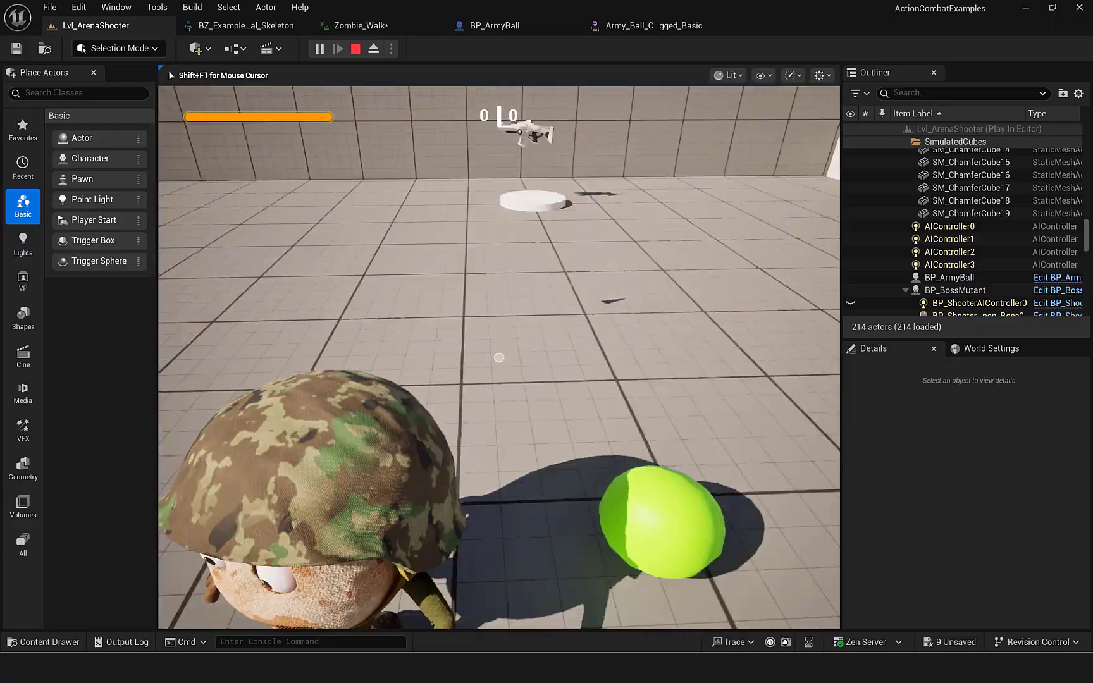
pyautogui.press('s')
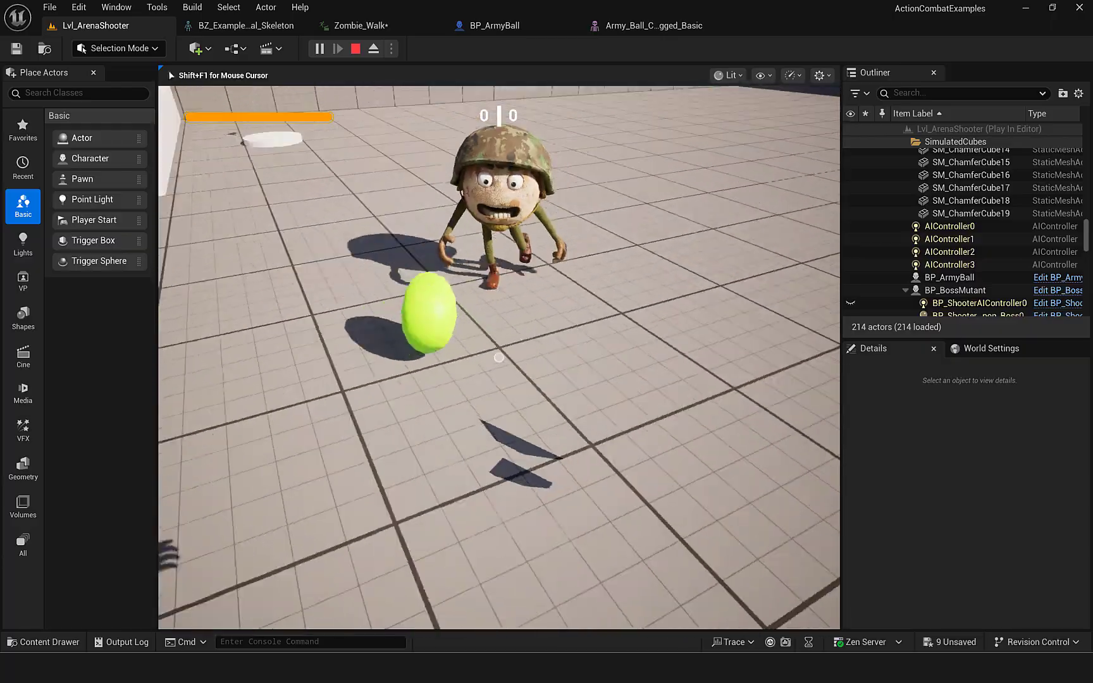
pyautogui.press('s')
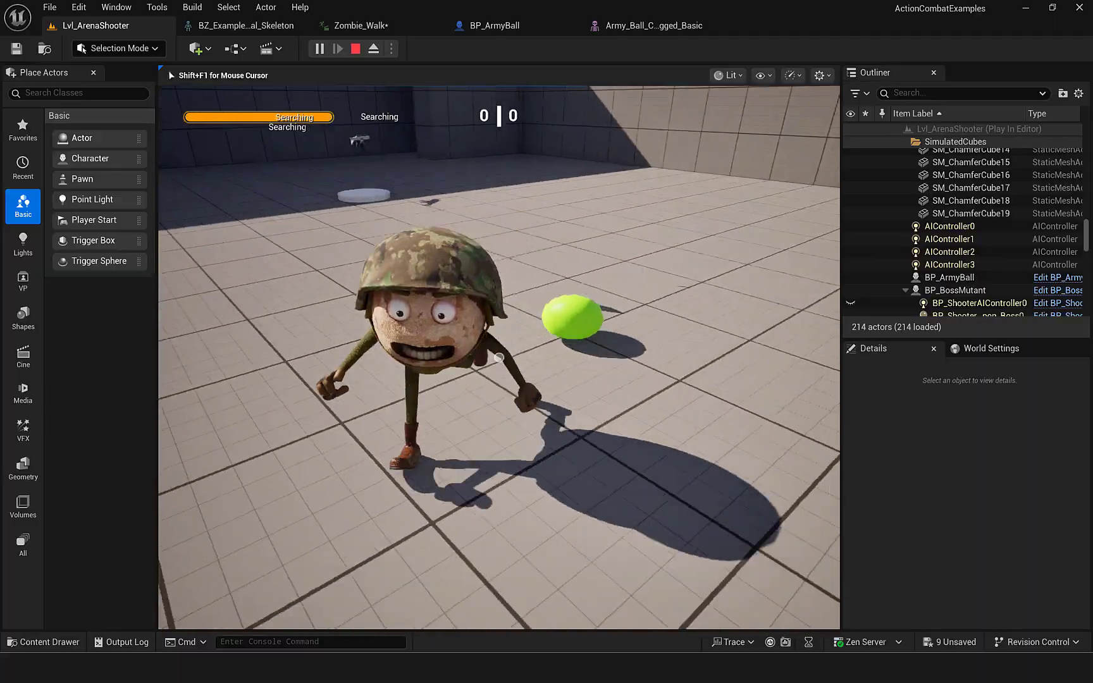
pyautogui.press('s')
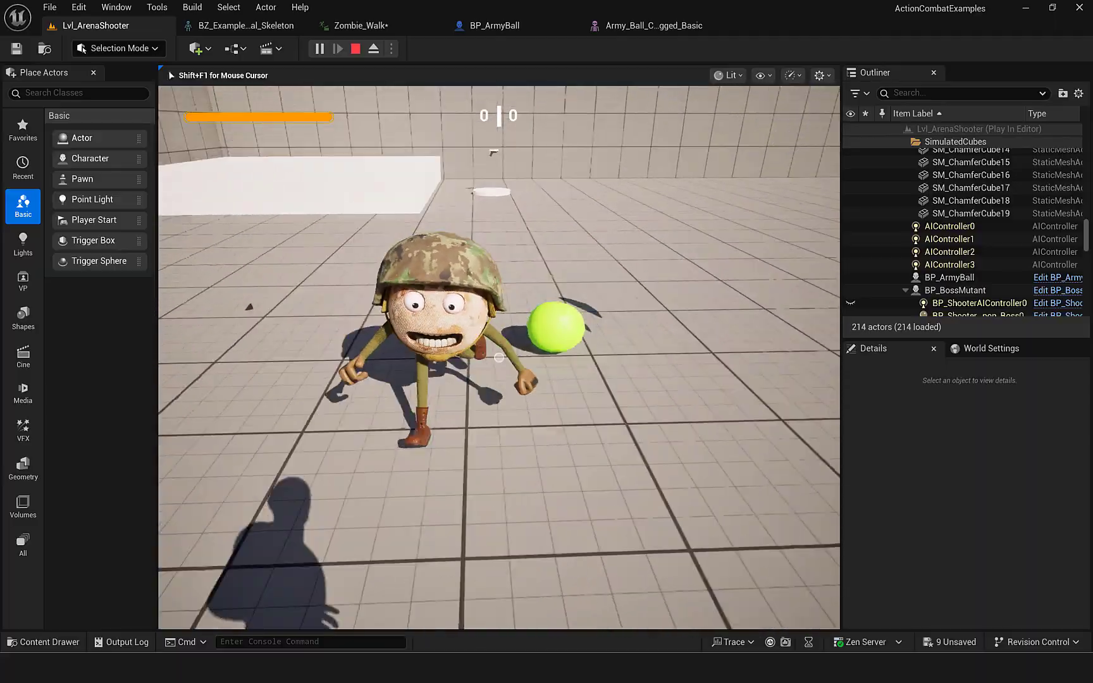
pyautogui.press('s')
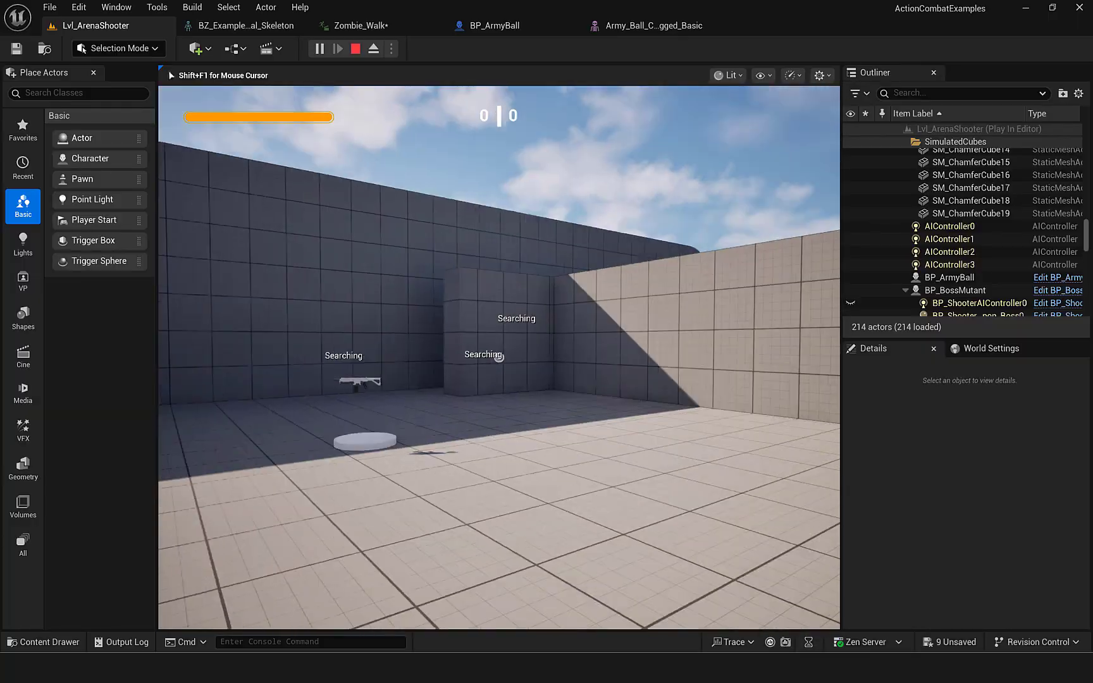
pyautogui.press('Escape')
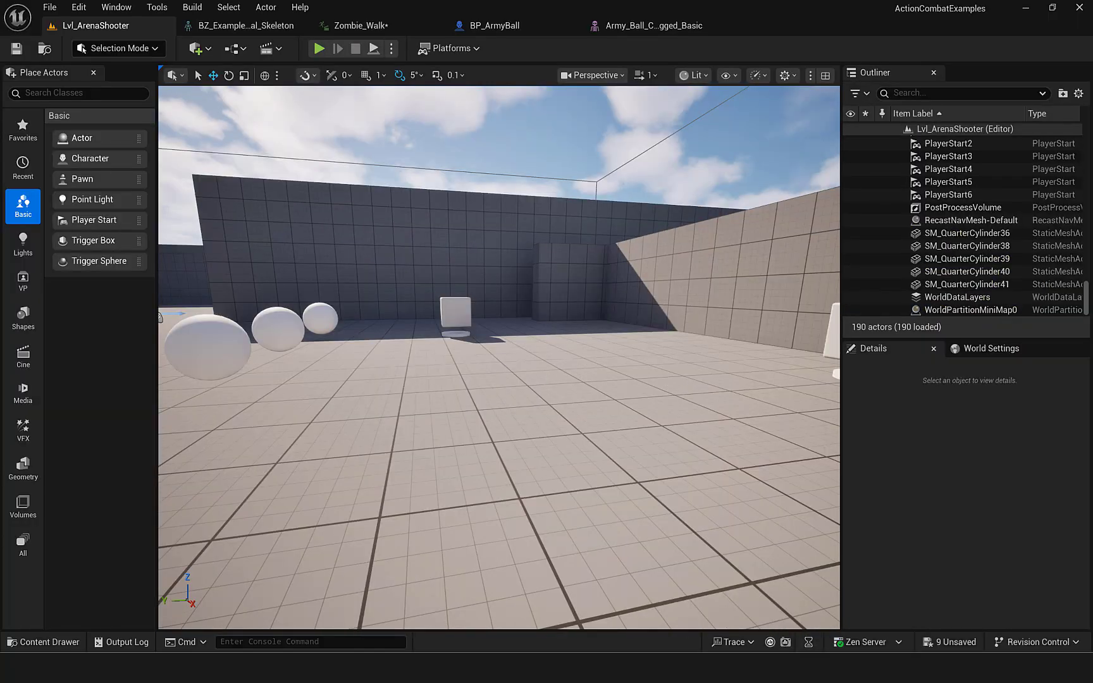
# Place the Zombie_Walk animation sequence from the BobZombie Animations folder on the arena floor at about X 3056, Y 683.
pyautogui.click(499, 379)
pyautogui.hotkey('ctrl', 'space')
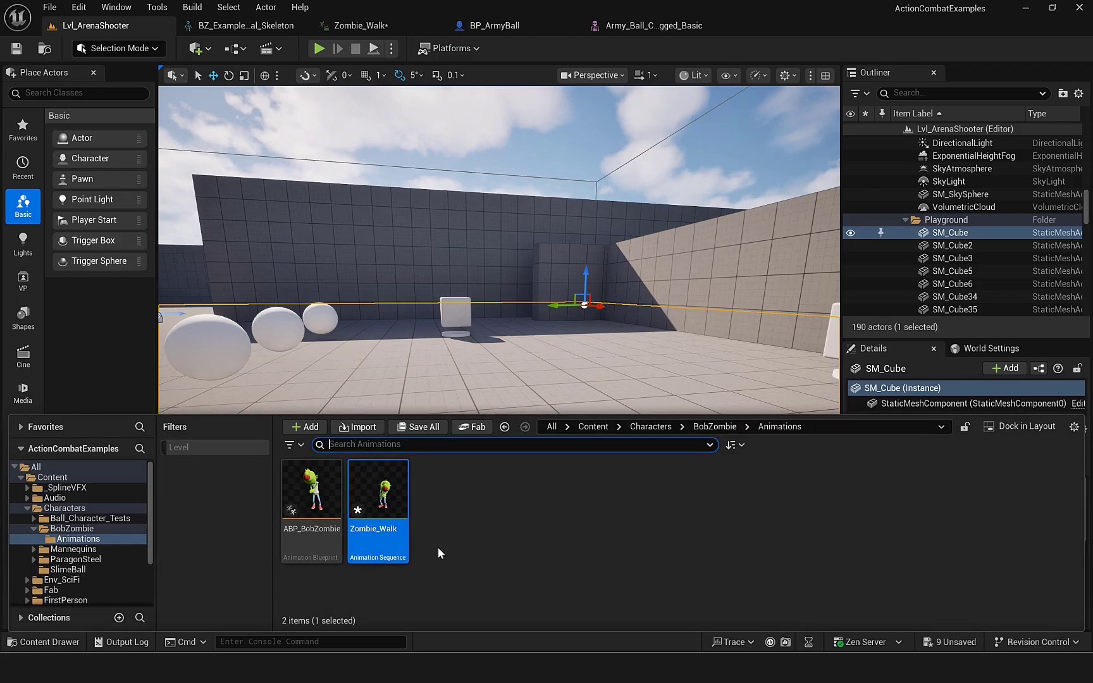
pyautogui.moveTo(389, 524); pyautogui.dragTo(484, 402)
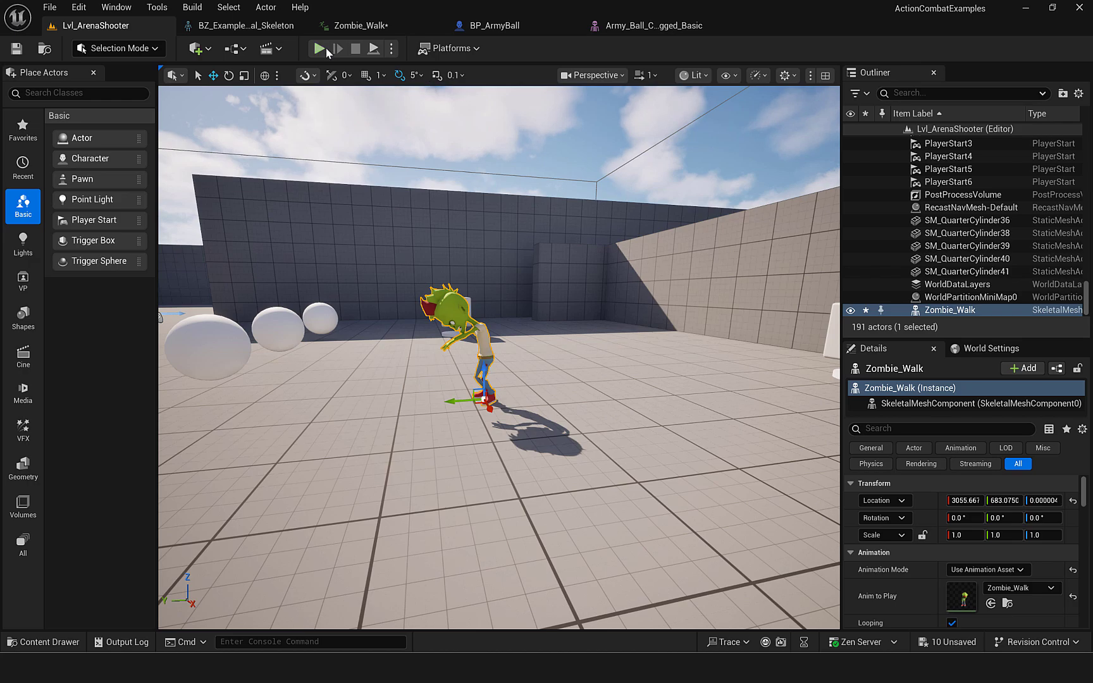
# Play the arena level and move around the walking zombie and the army ball to examine their animations from all sides.
pyautogui.click(319, 49)
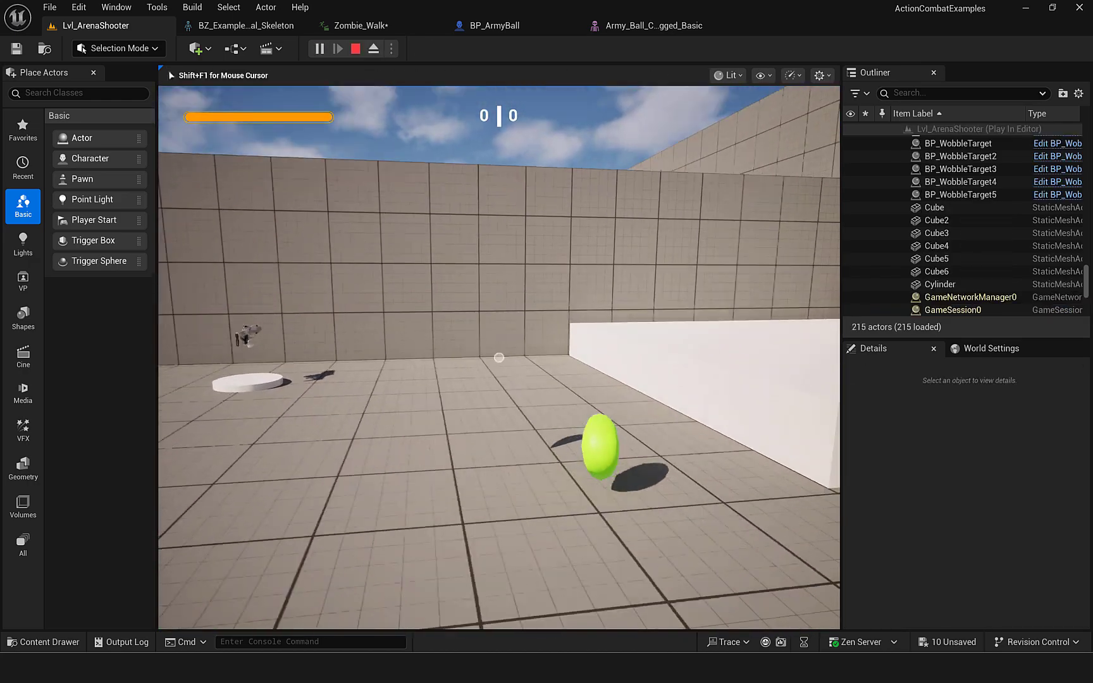
pyautogui.press('s')
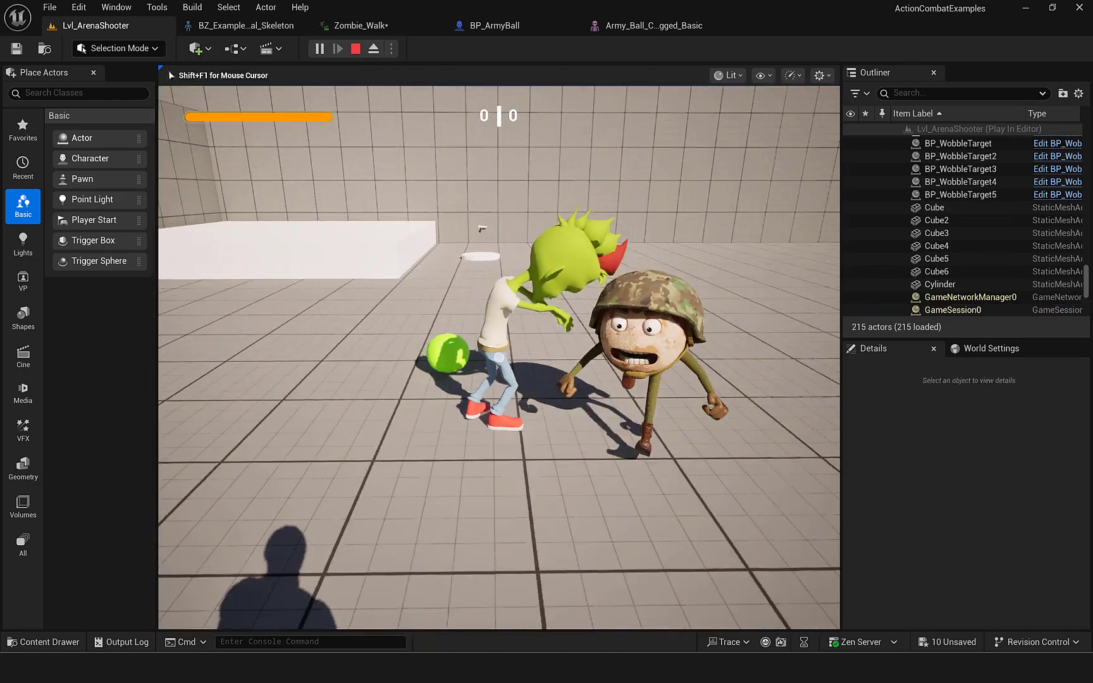
pyautogui.press('d')
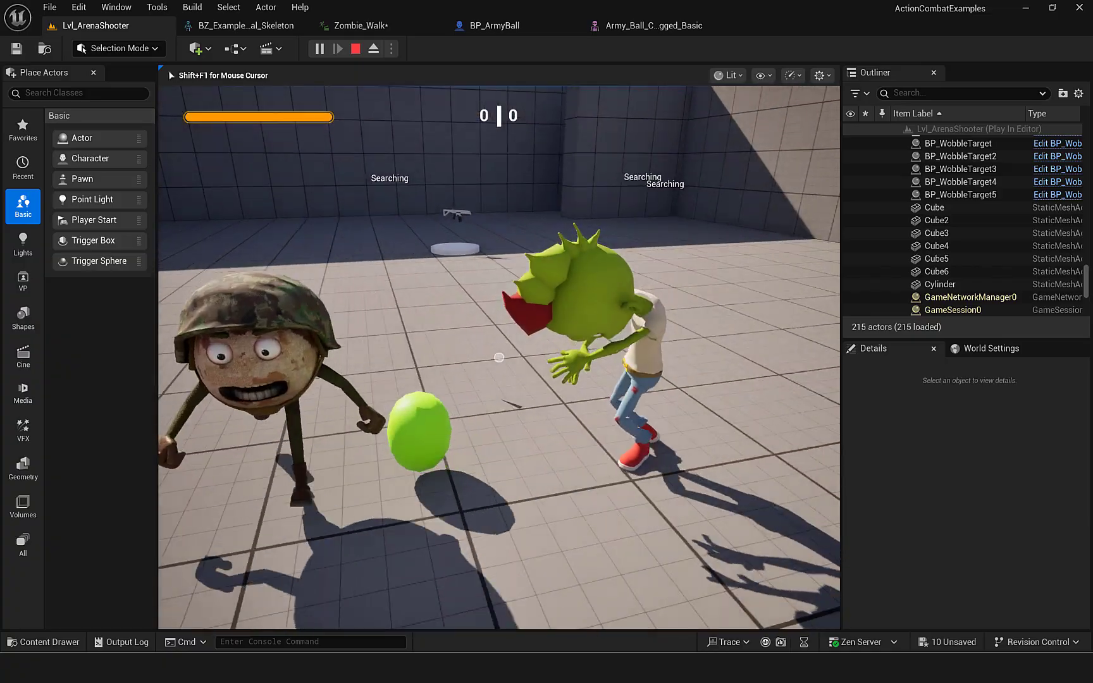
pyautogui.press('d')
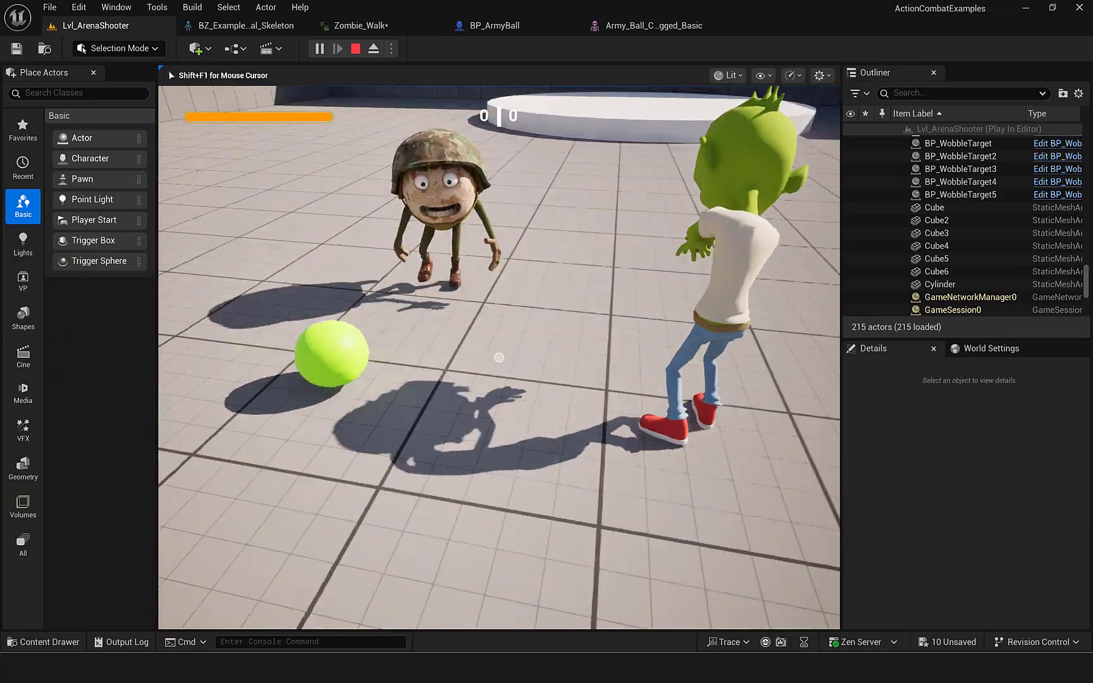
pyautogui.press('d')
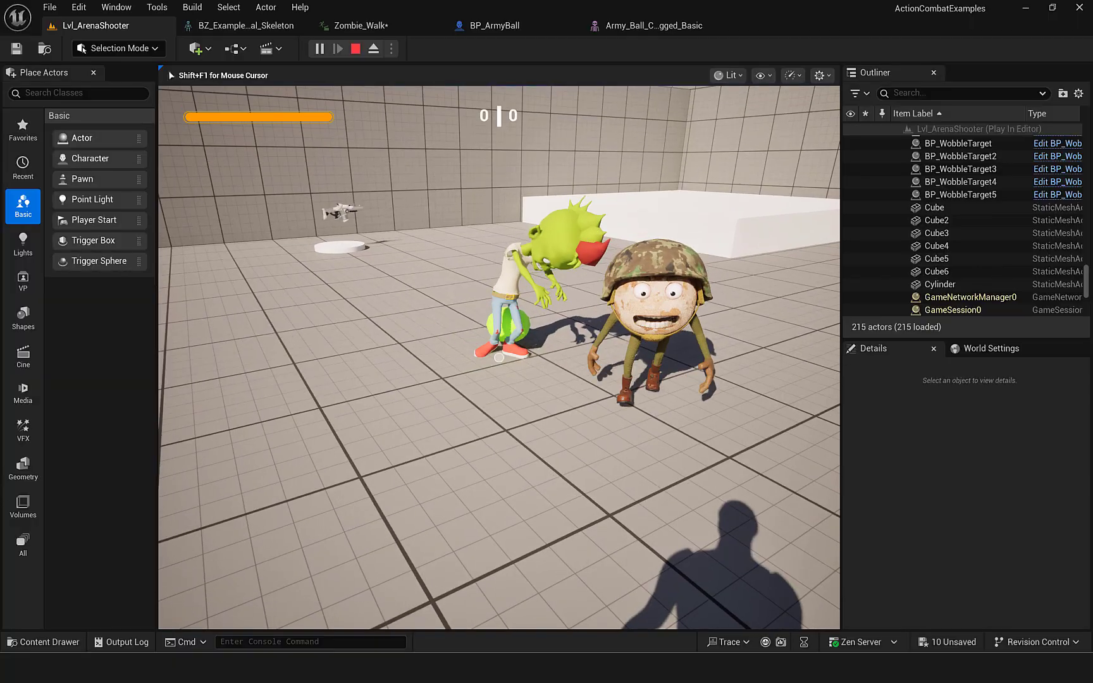
pyautogui.press('w')
pyautogui.press('a')
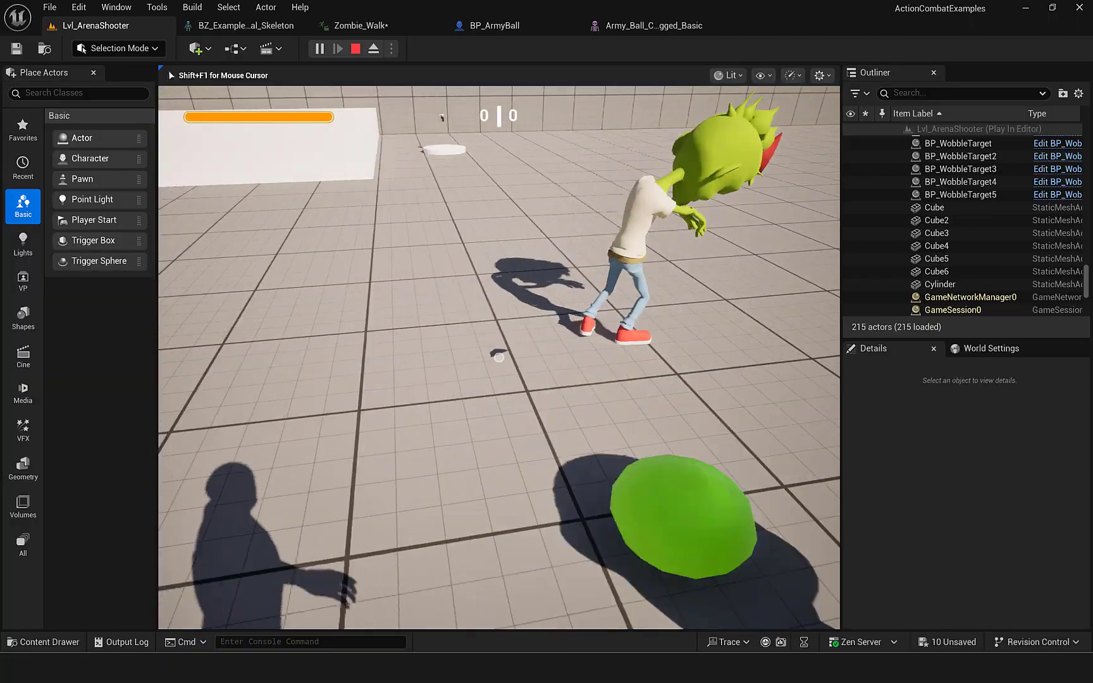
pyautogui.press('a')
pyautogui.press('w')
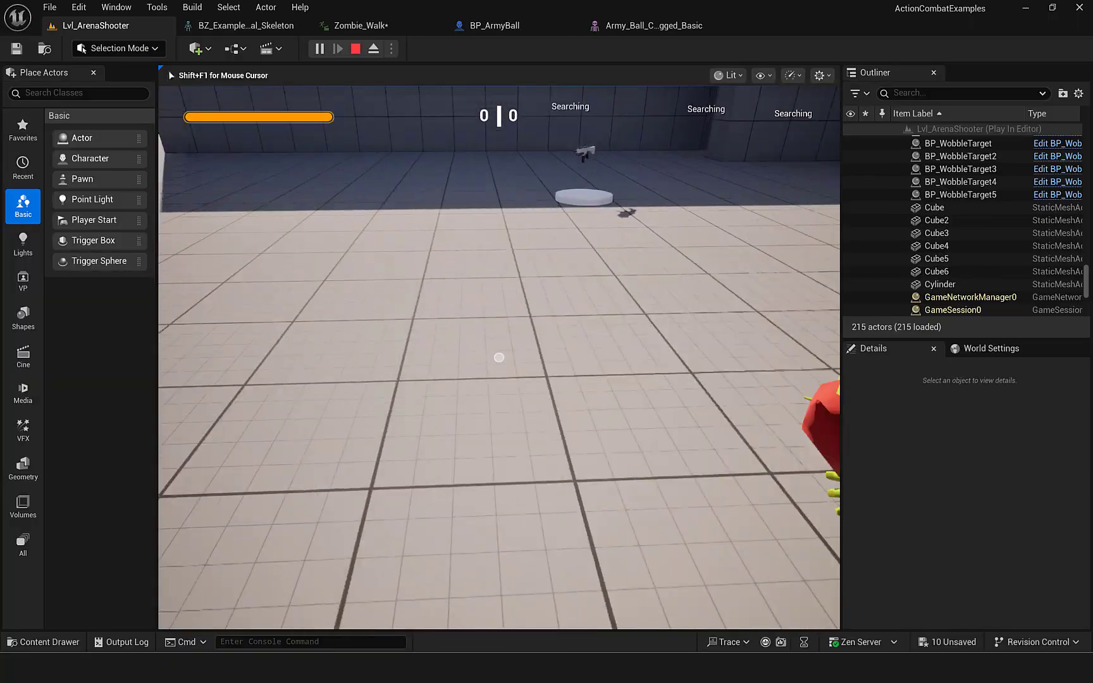
pyautogui.press('s')
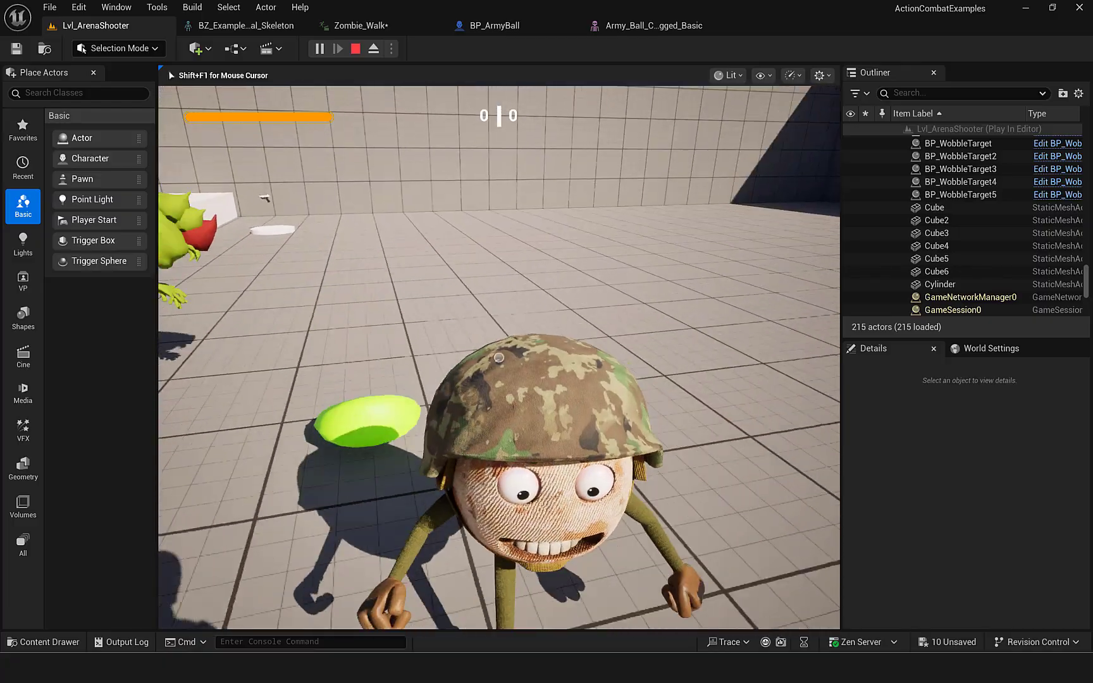
pyautogui.press('w')
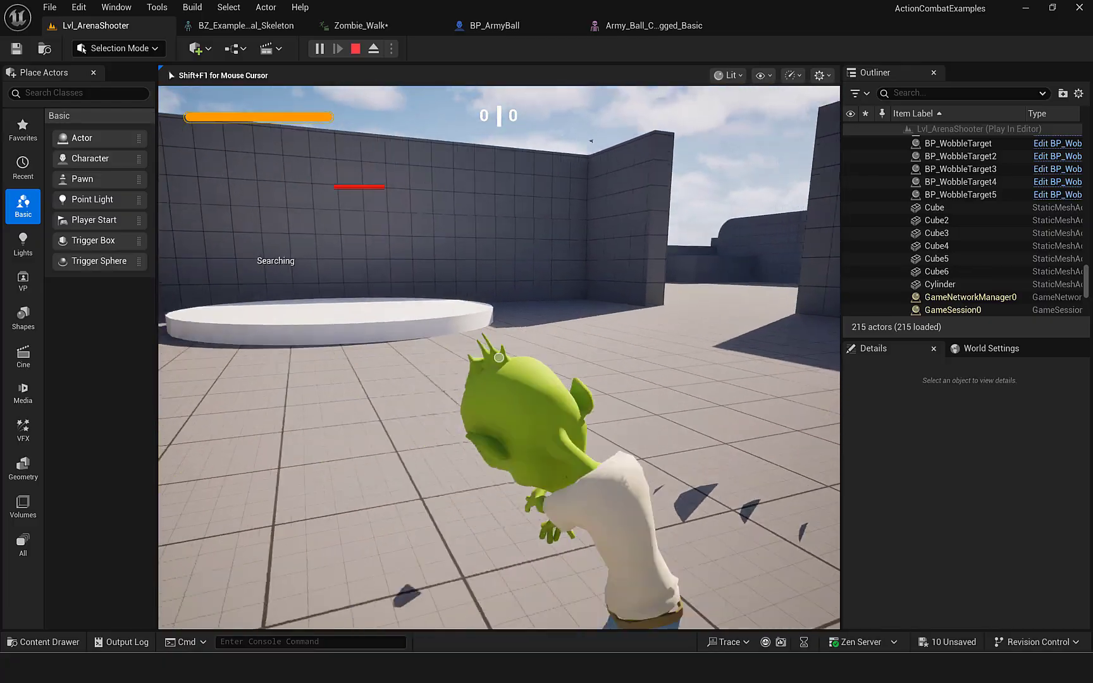
pyautogui.press('s')
pyautogui.press('s')
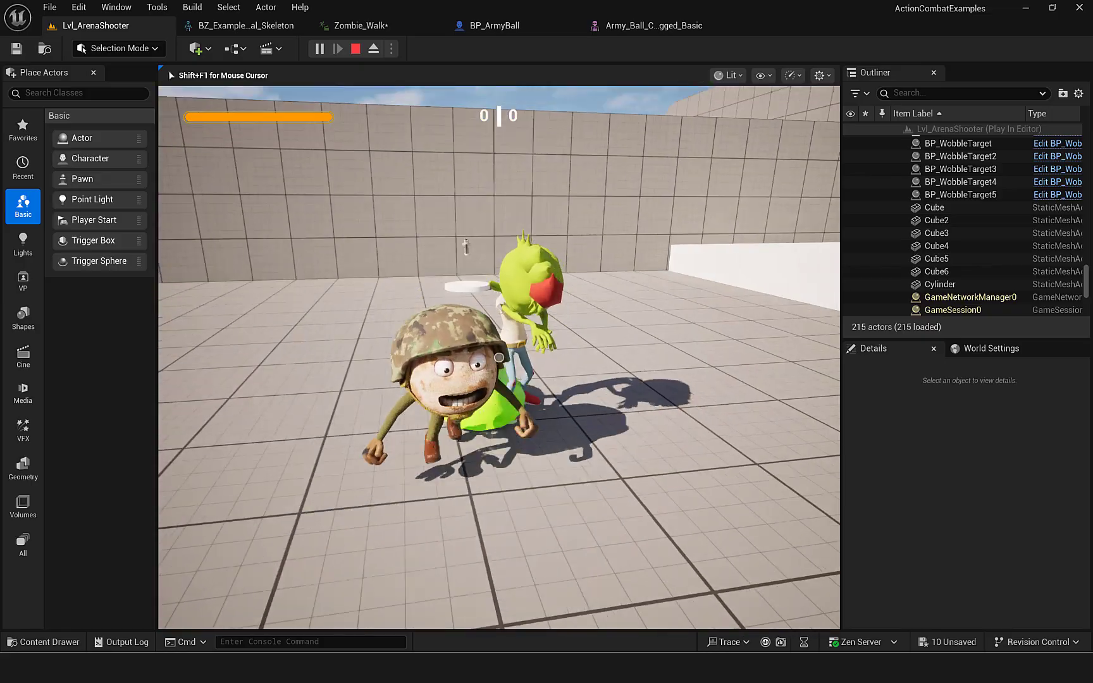
pyautogui.press('s')
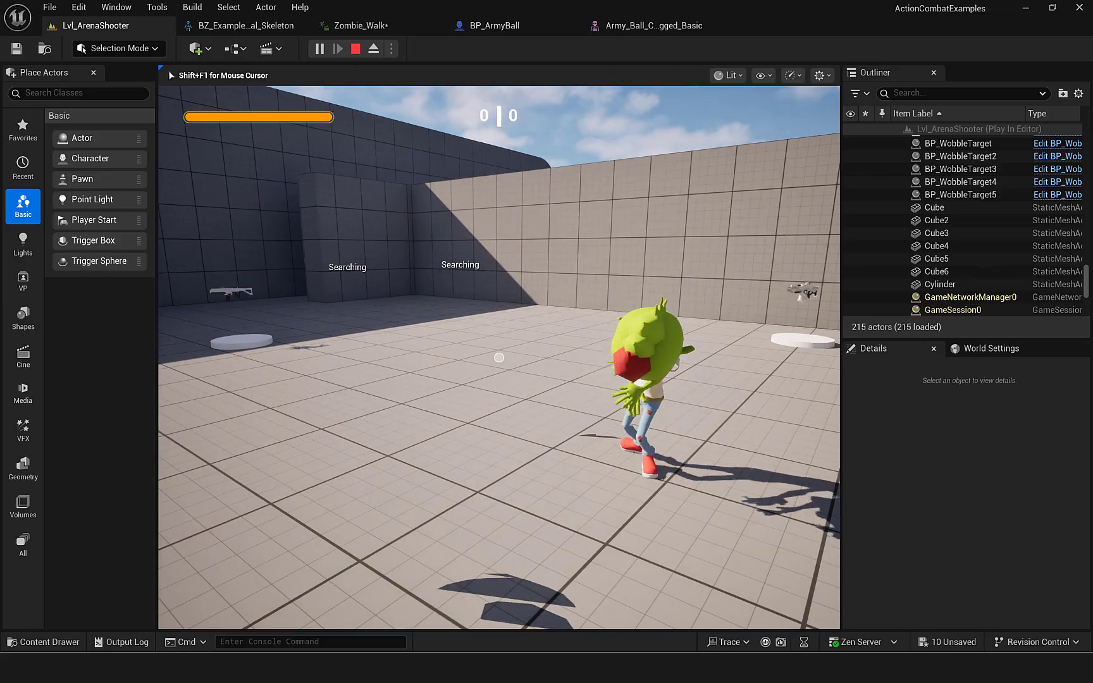
pyautogui.press('w')
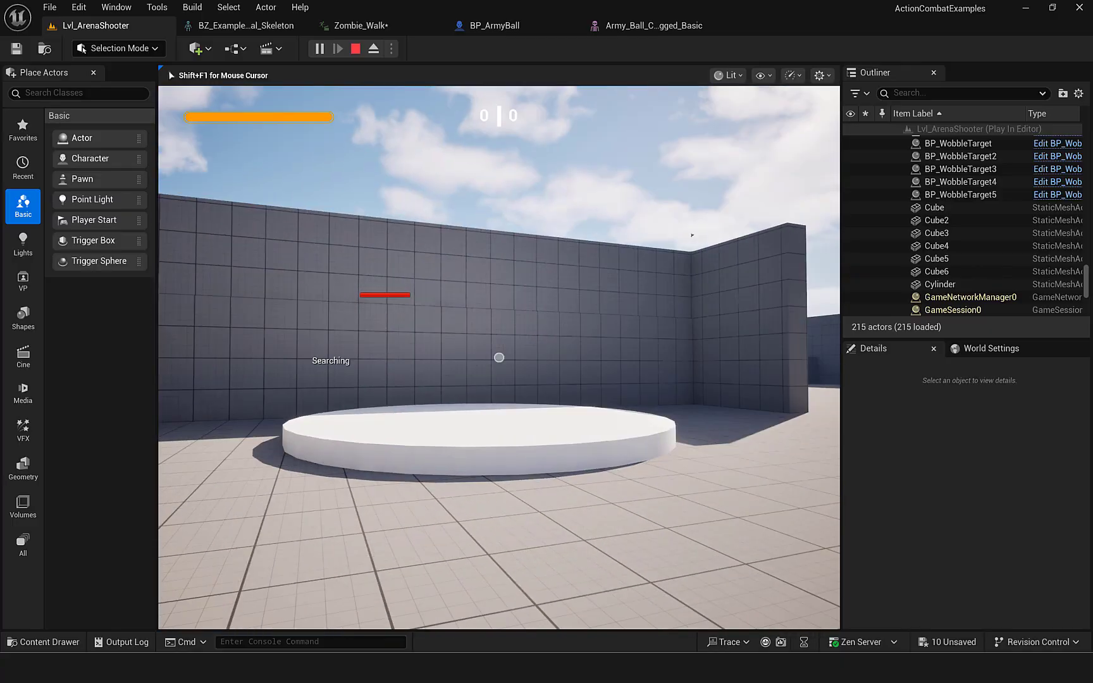
pyautogui.press('s')
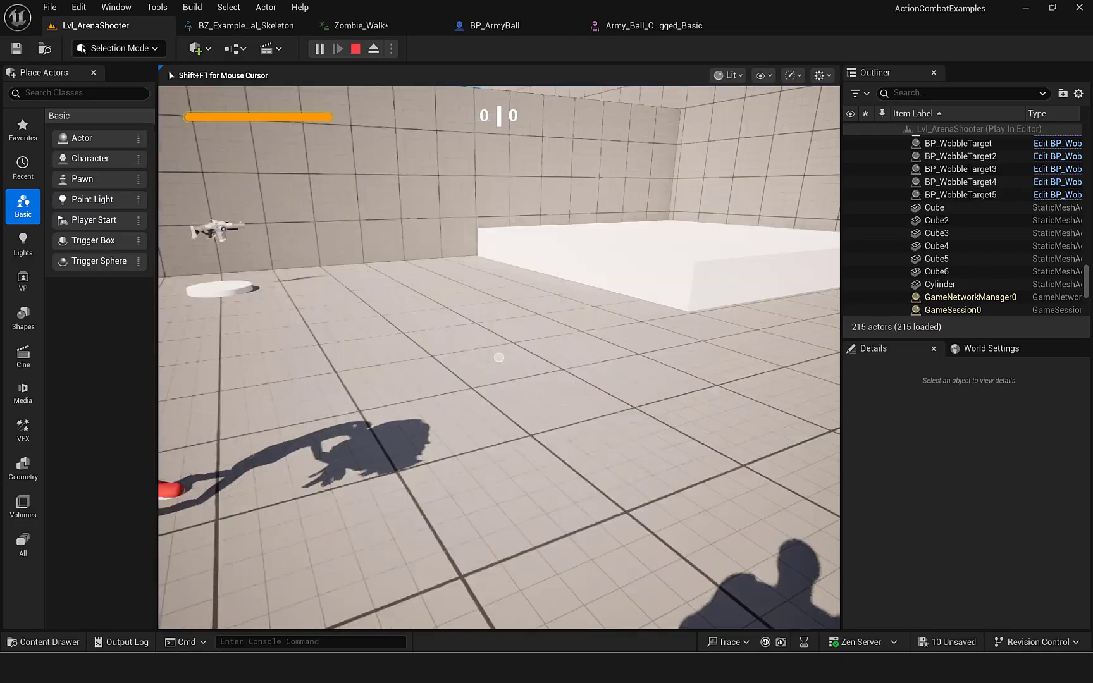
pyautogui.press('s')
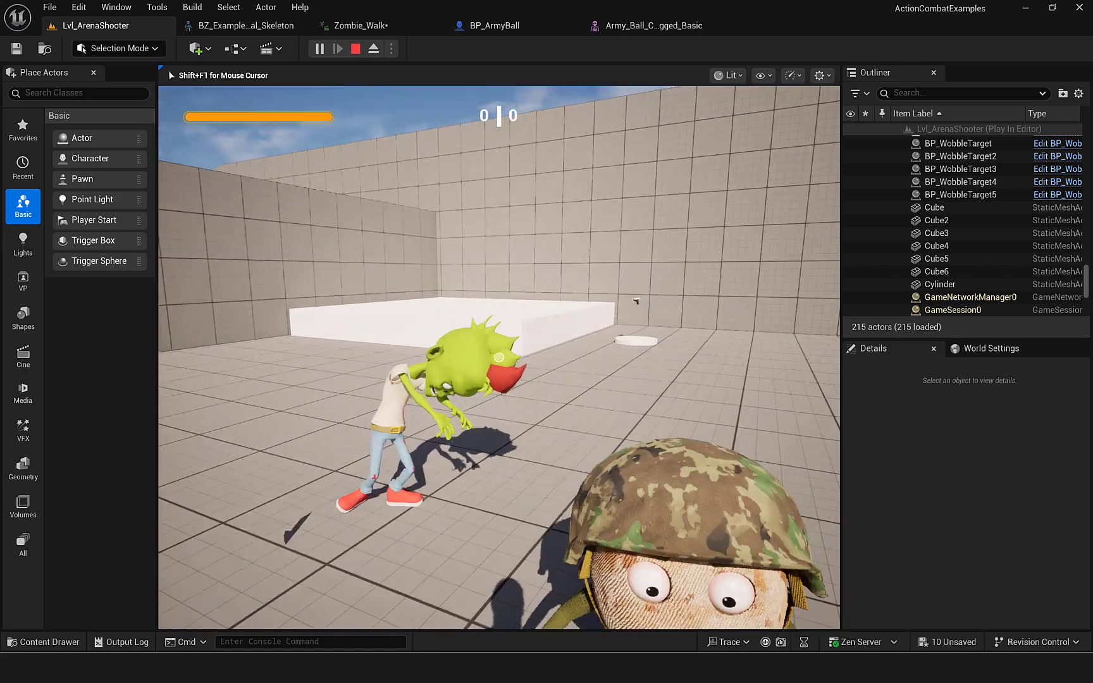
pyautogui.press('a')
pyautogui.press('d')
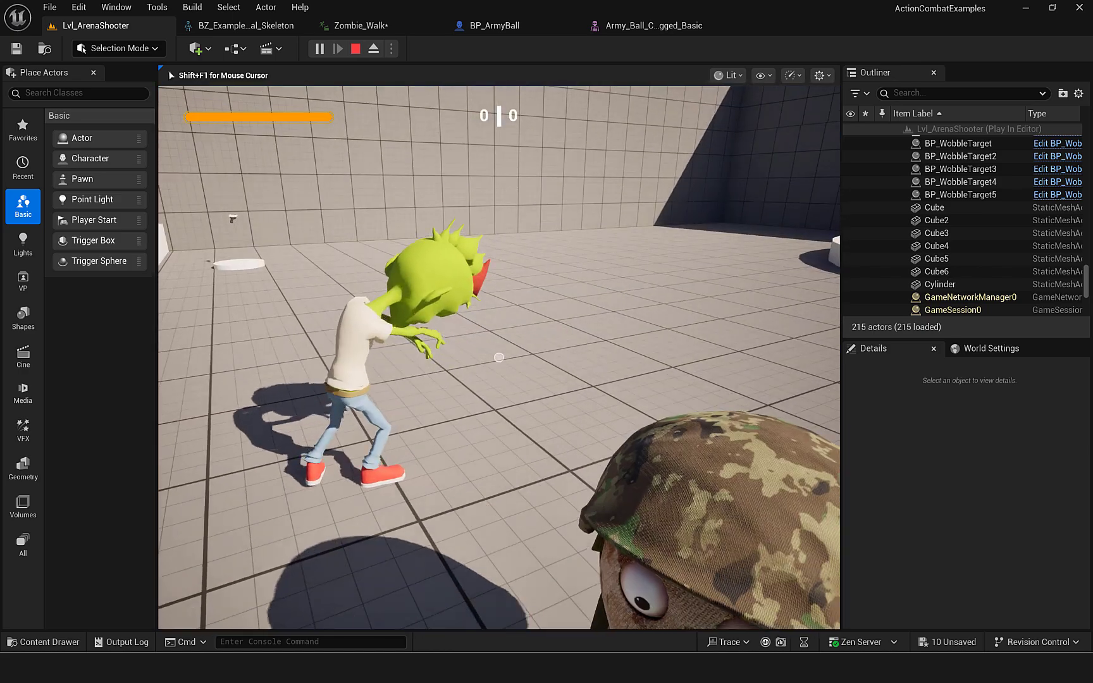